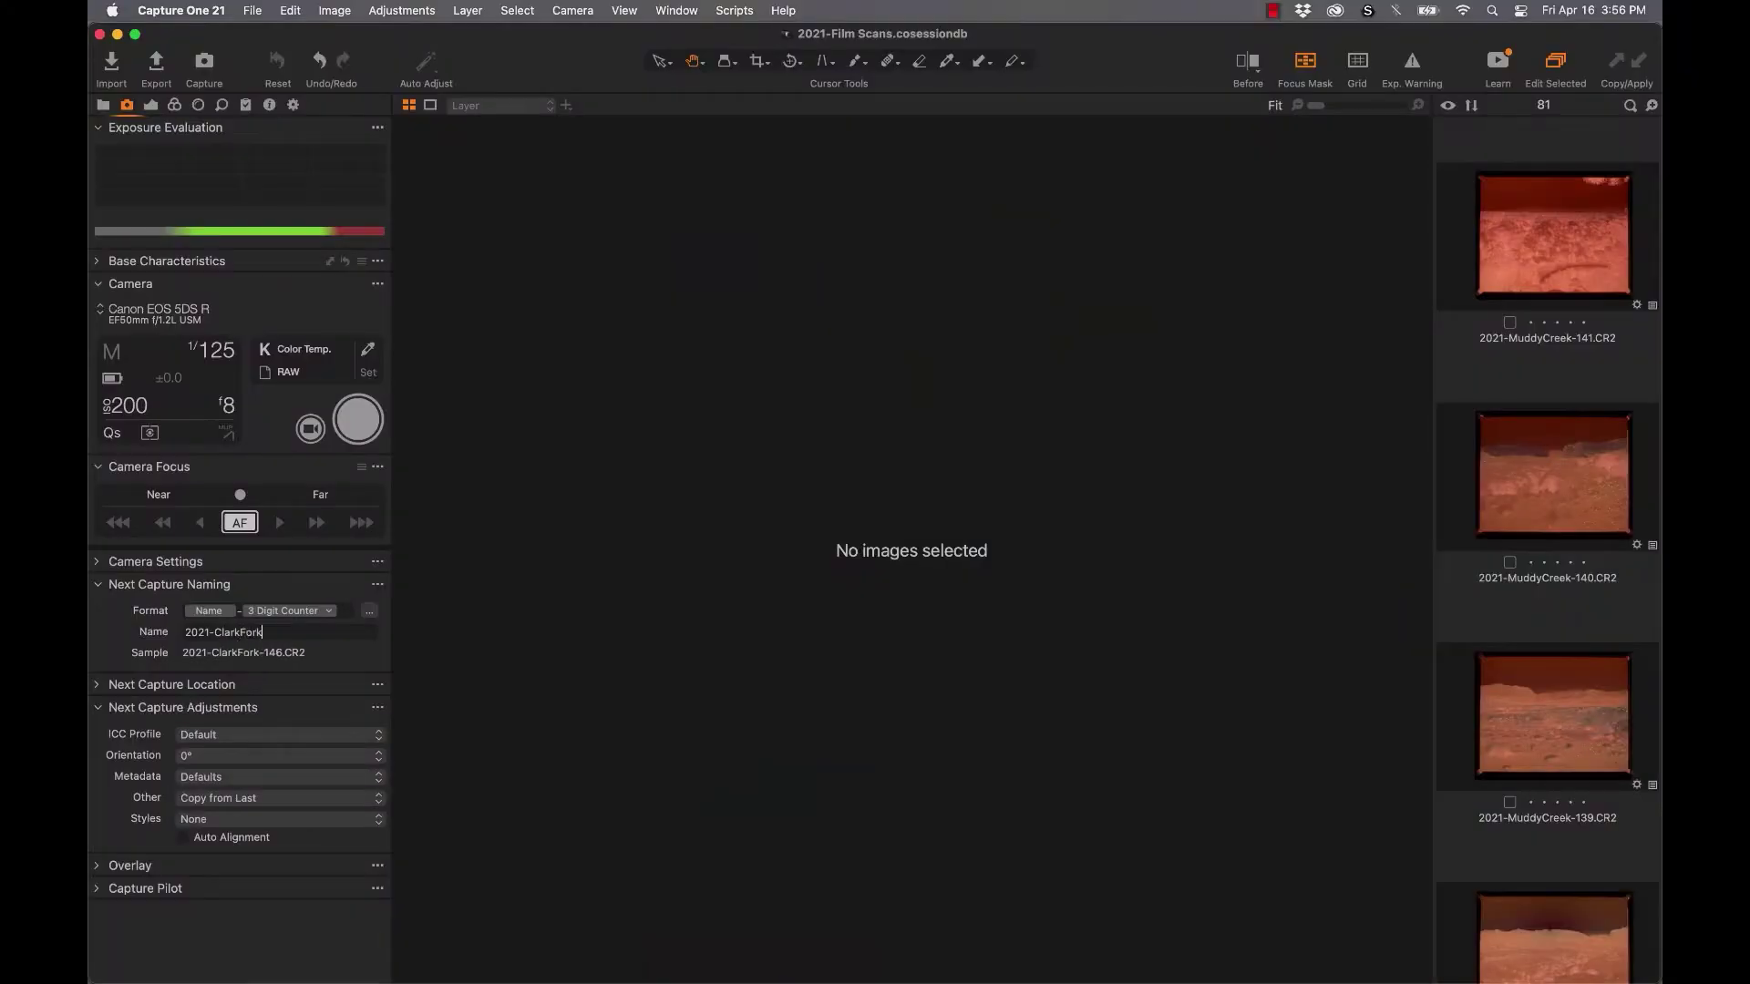
Step: Bring up the 2021-ClarkFork-146 negative in the 2021-Film Scans session, ready for tethered capture
{"action": "left_click", "coordinate": [357, 420]}
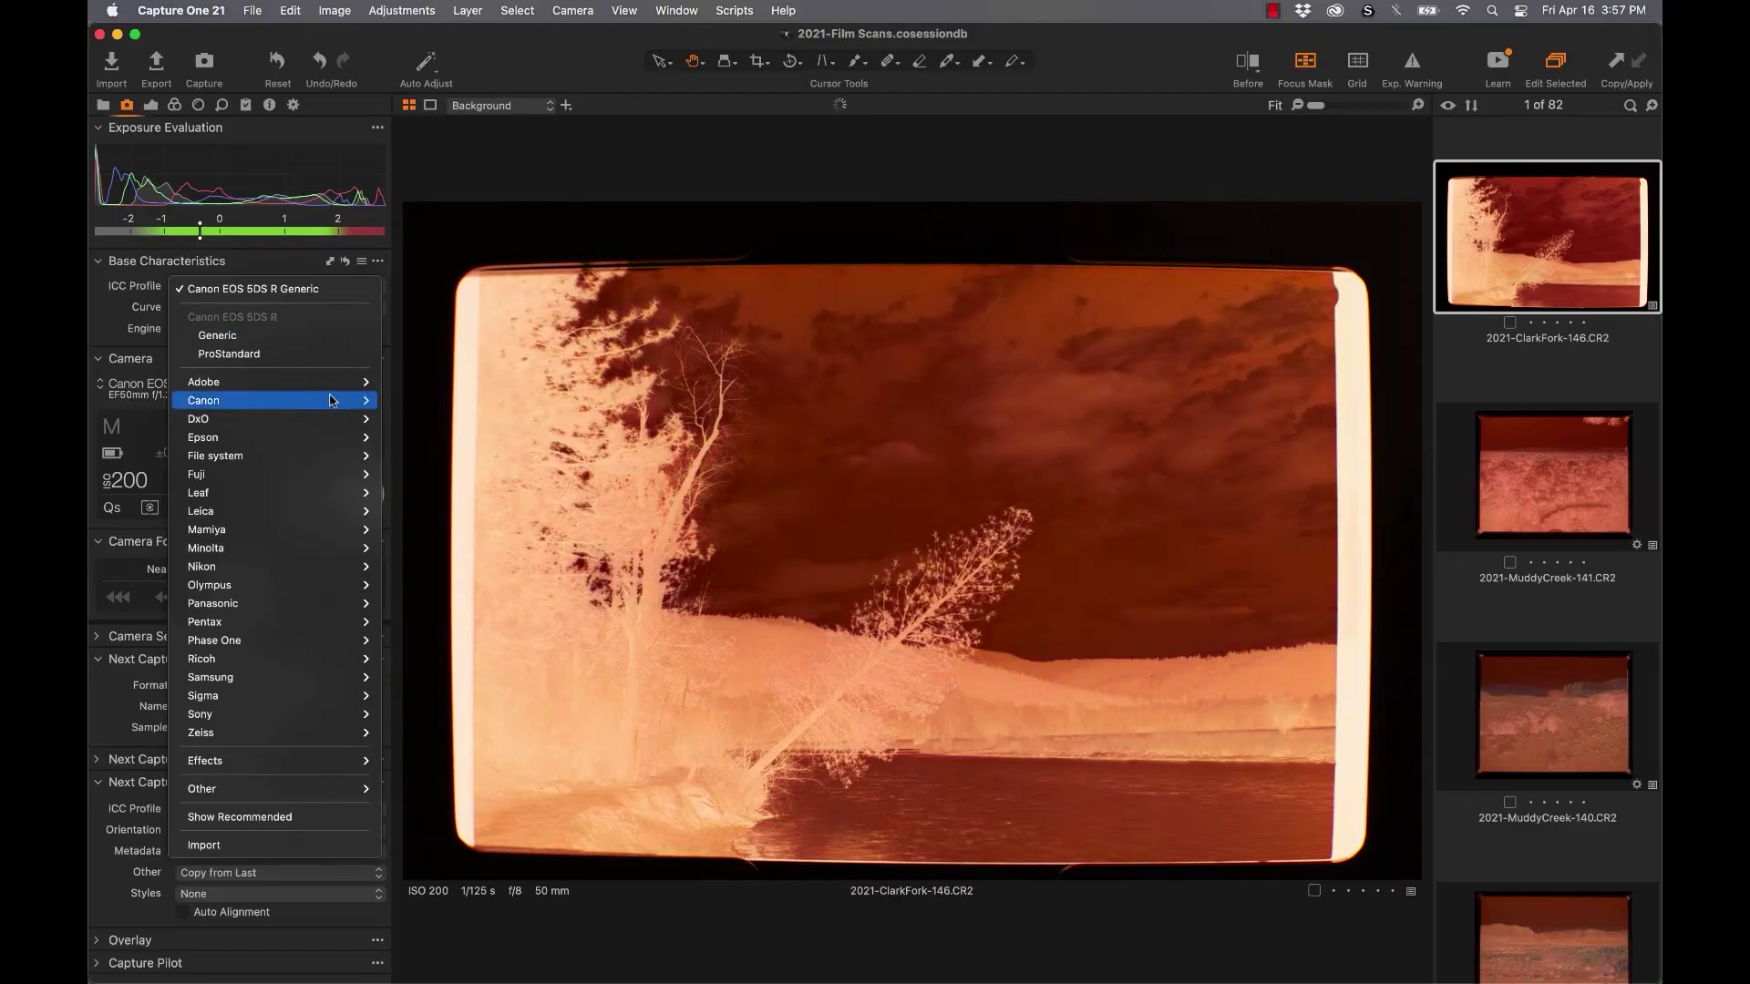
Step: Give the negative the Effects No color correction profile and Linear Response curve, and hide the focus mask
{"action": "mouse_move", "coordinate": [278, 770]}
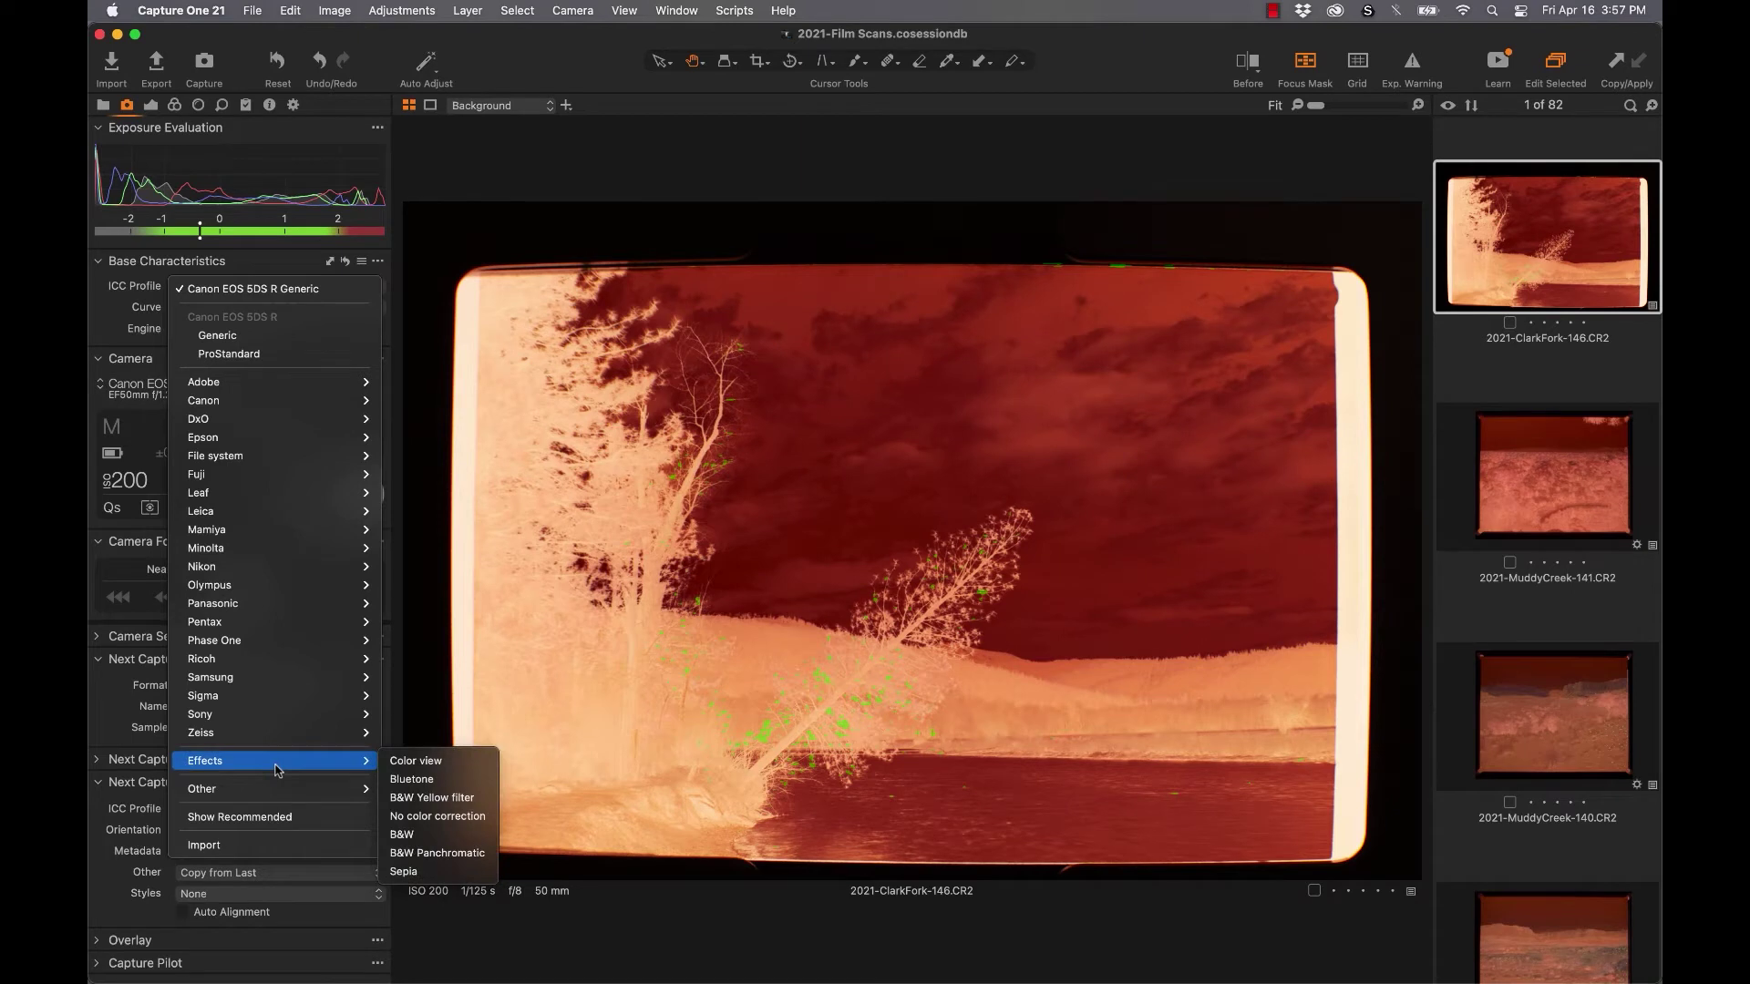
{"action": "left_click", "coordinate": [437, 816]}
{"action": "left_click", "coordinate": [270, 308]}
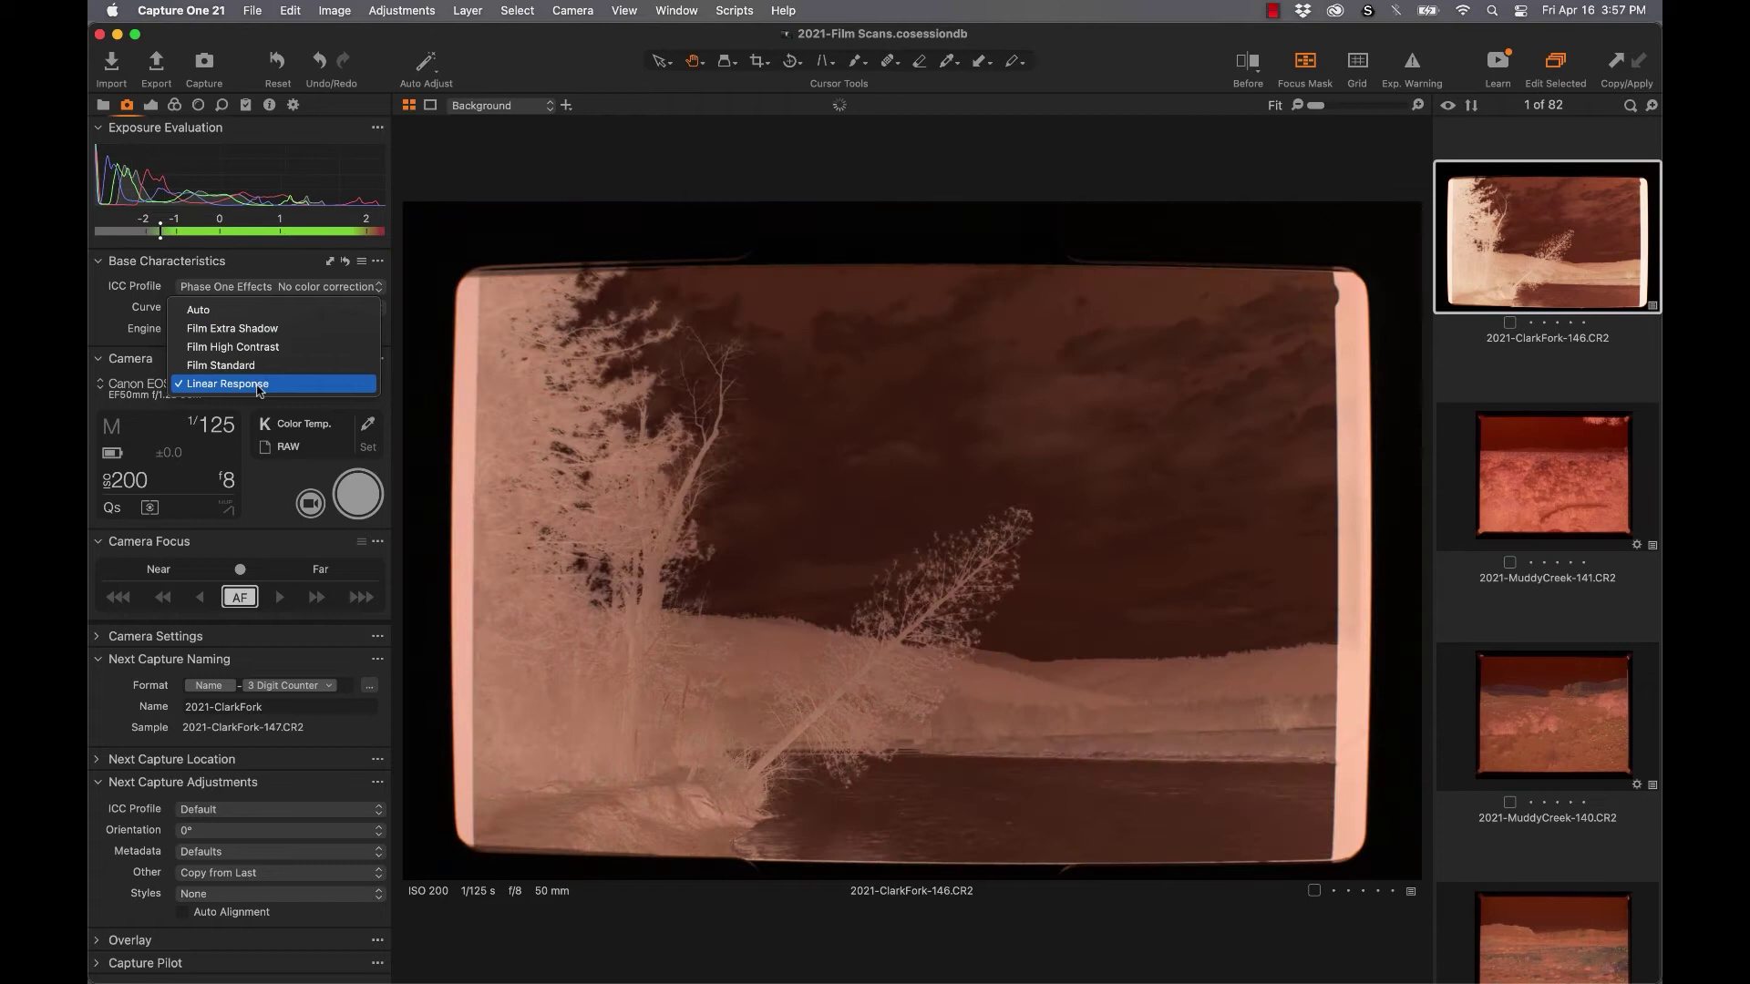
{"action": "left_click", "coordinate": [259, 390]}
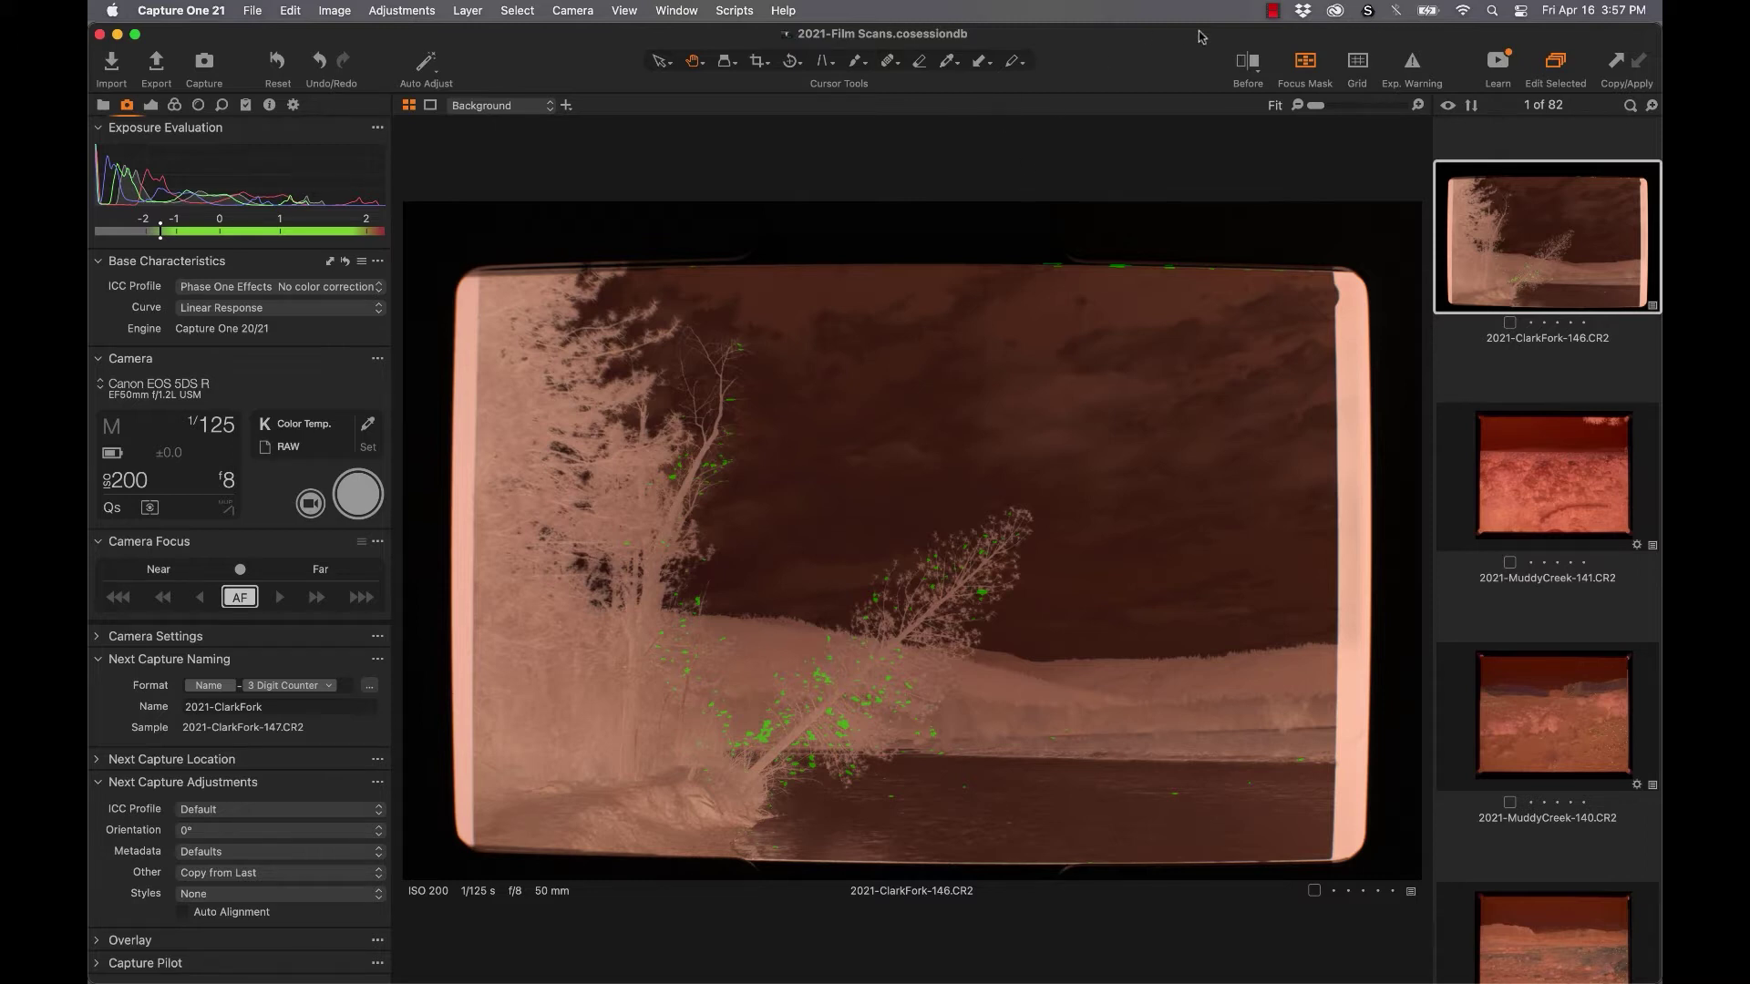
{"action": "left_click", "coordinate": [1311, 70]}
{"action": "left_click", "coordinate": [294, 106]}
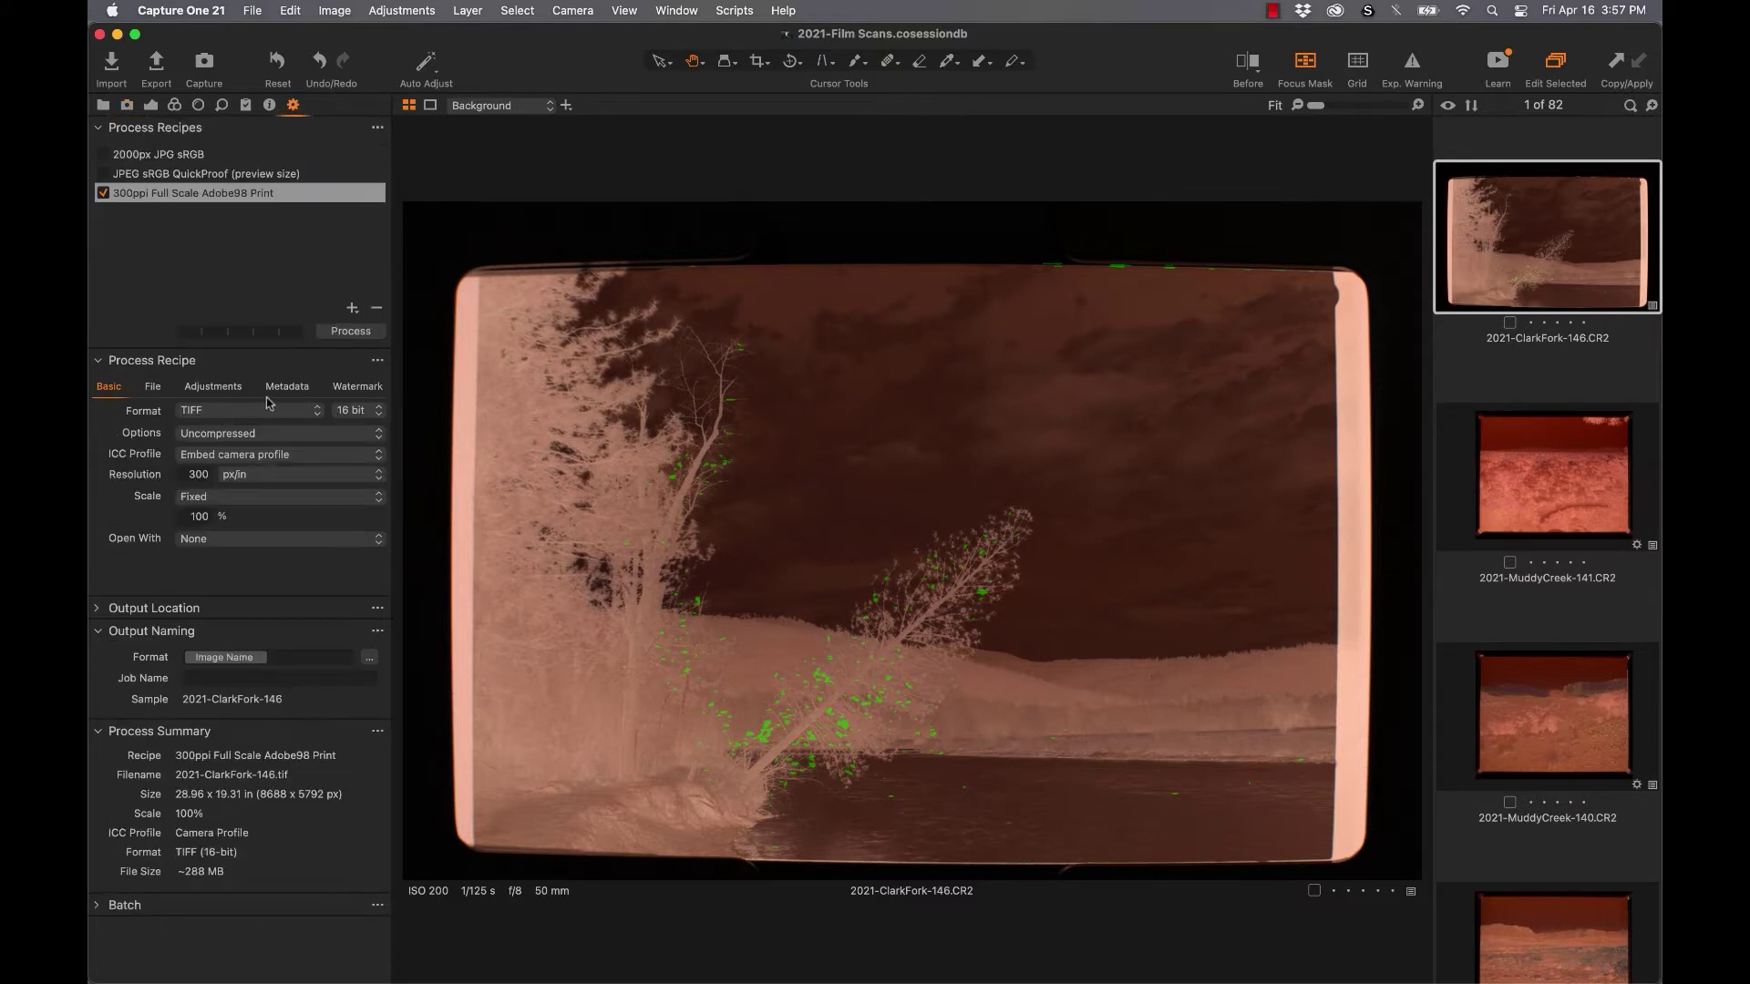
Step: Set the Adobe98 Print recipe's ICC profile to Adobe RGB (1998) and process the 16-bit TIFF
{"action": "left_click", "coordinate": [249, 454]}
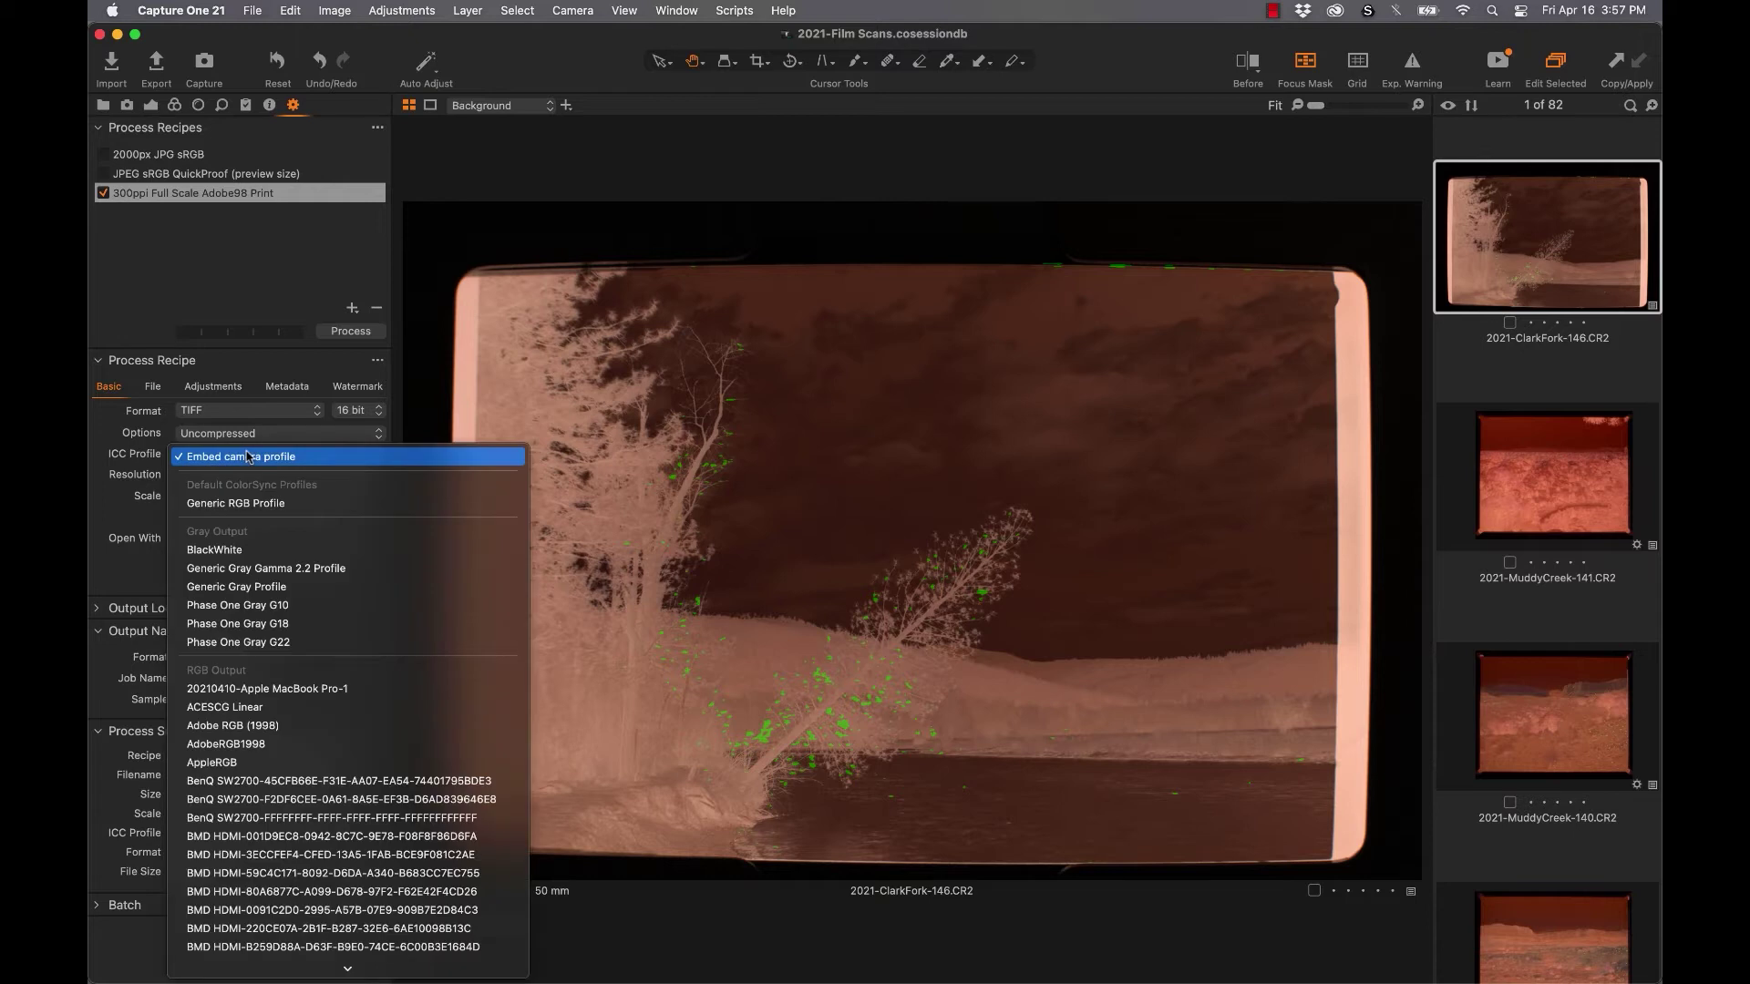
{"action": "scroll", "coordinate": [273, 649], "scroll_direction": "down", "scroll_amount": 4}
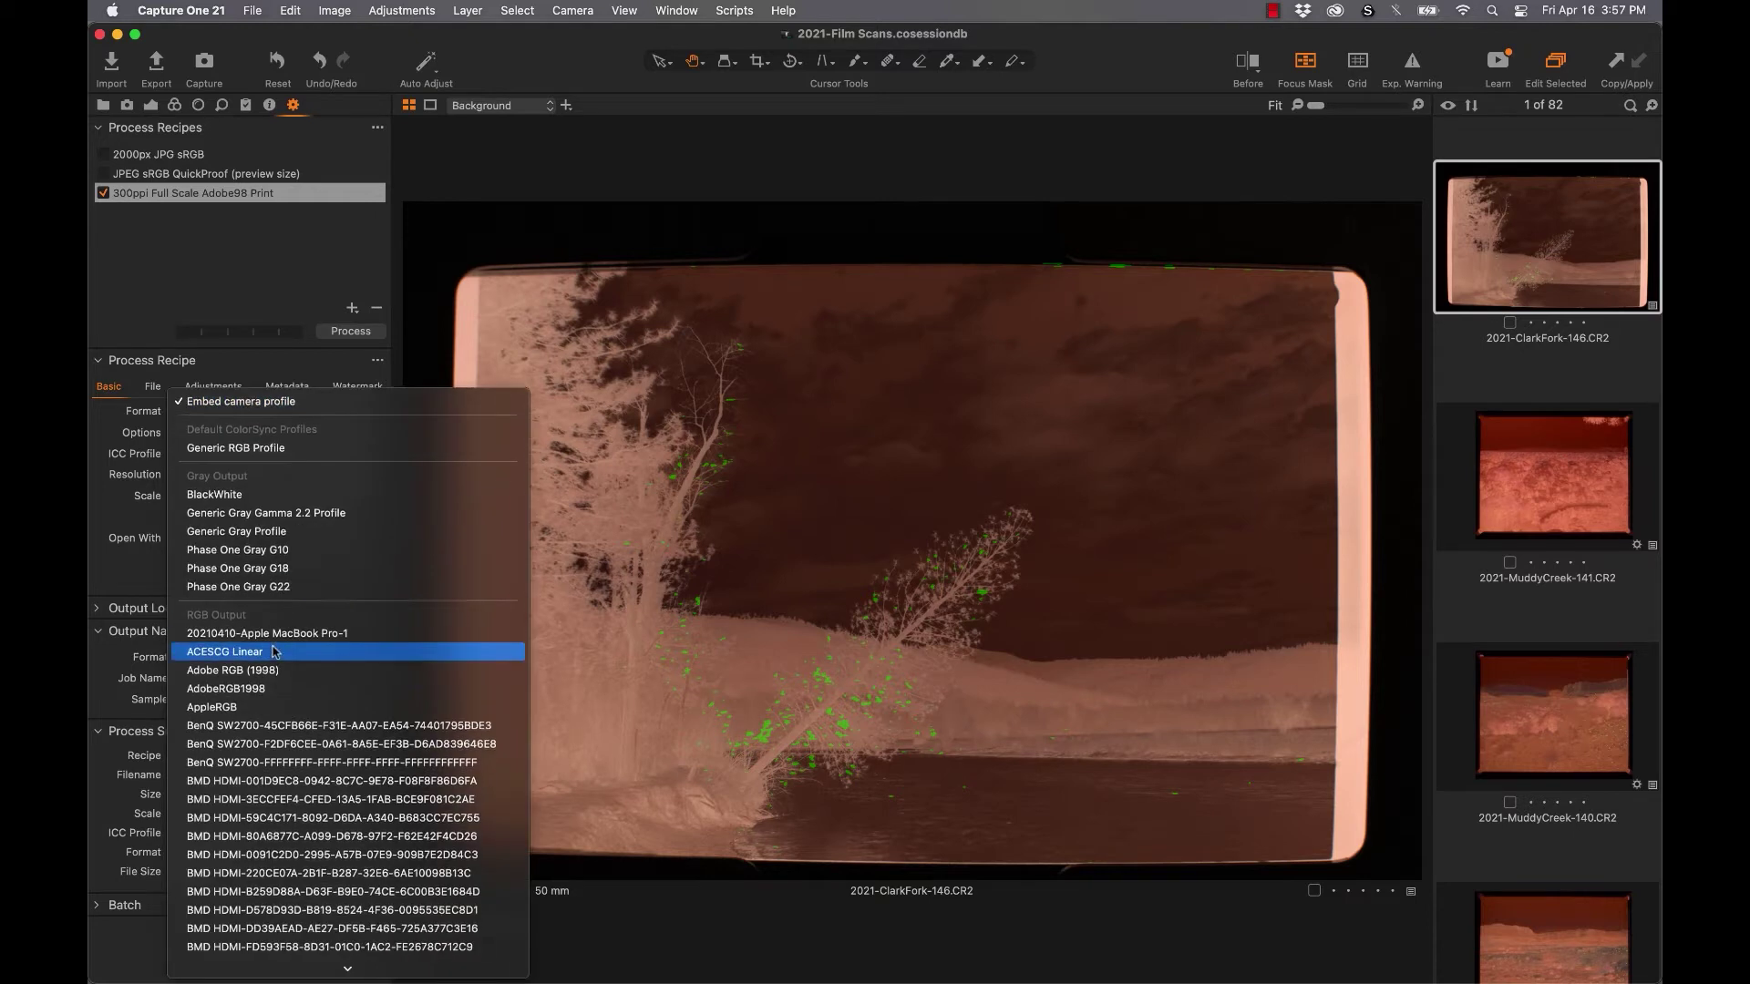
{"action": "scroll", "coordinate": [273, 651], "scroll_direction": "down", "scroll_amount": 15}
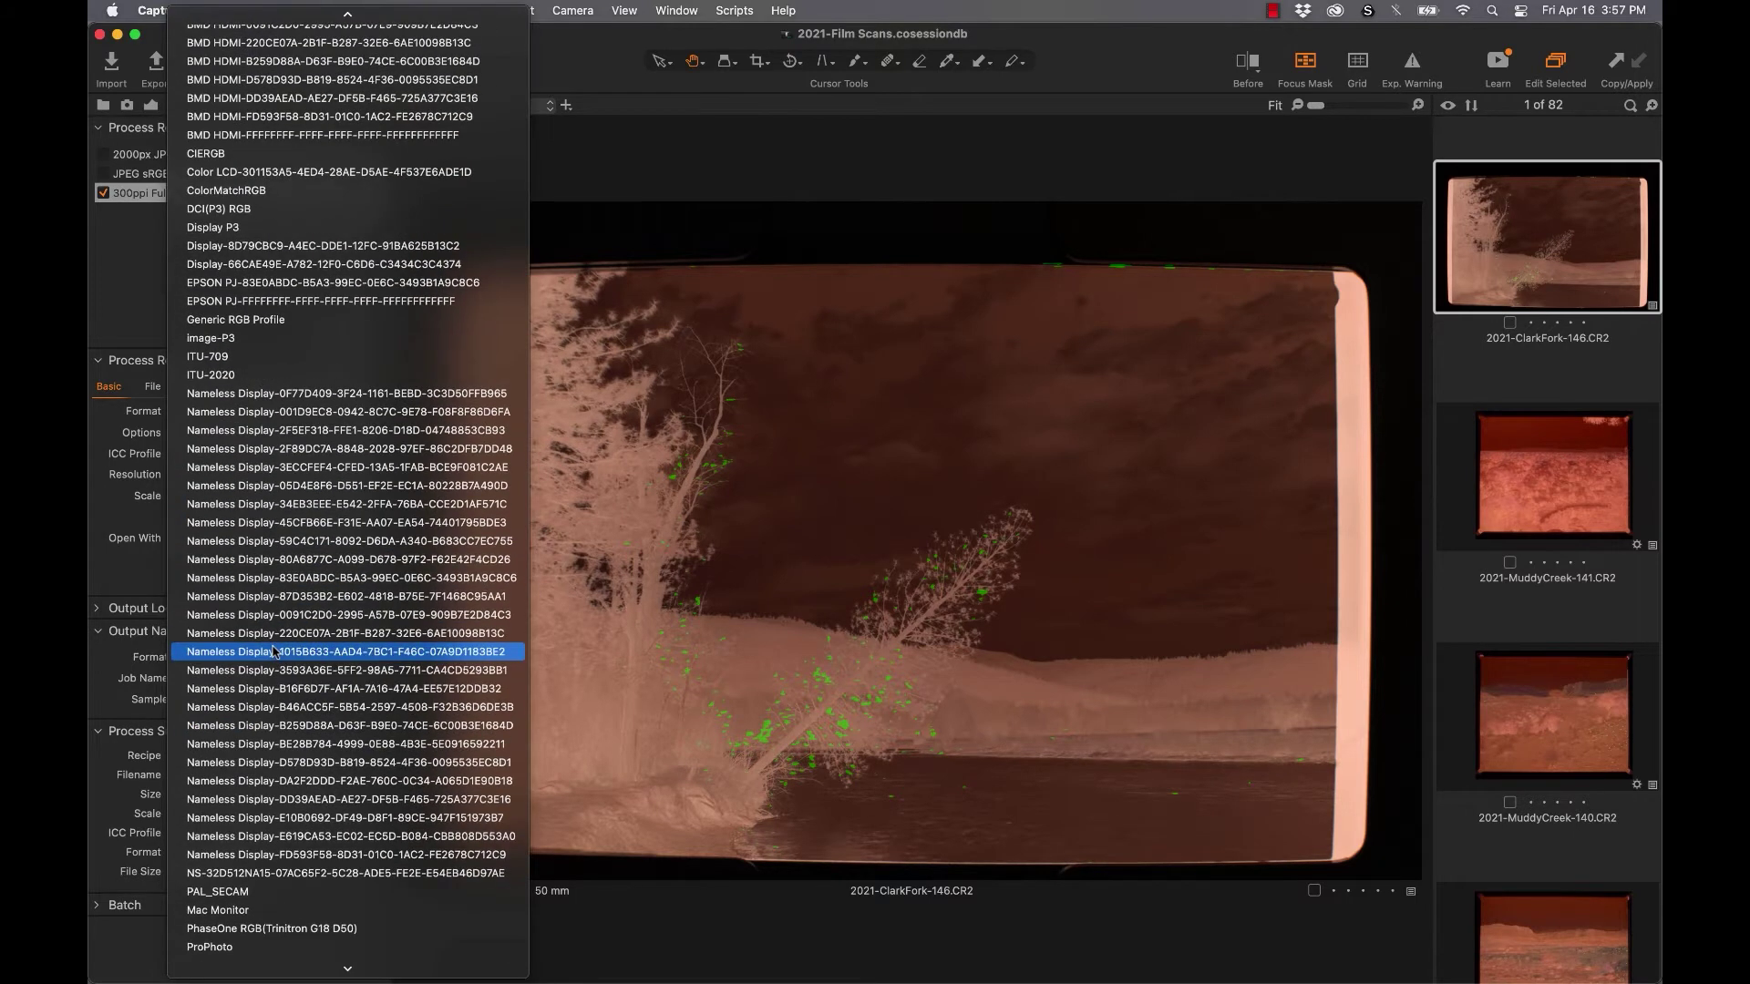
{"action": "scroll", "coordinate": [274, 651], "scroll_direction": "up", "scroll_amount": 10}
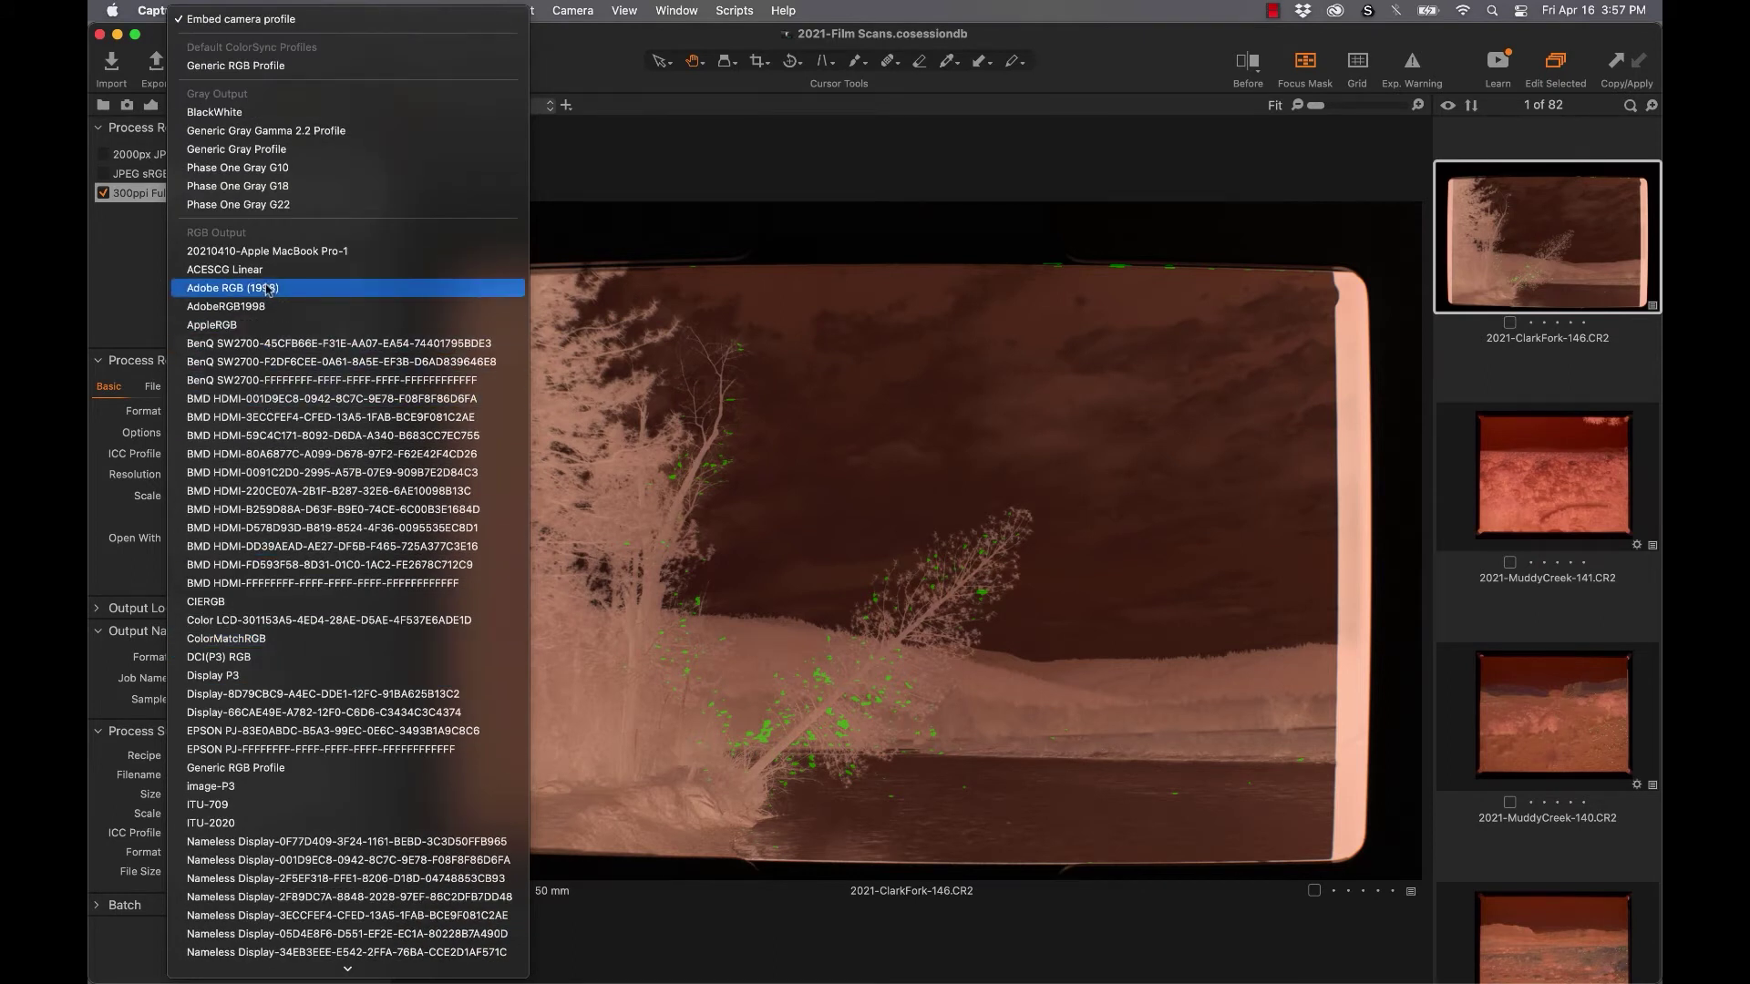
{"action": "left_click", "coordinate": [267, 288]}
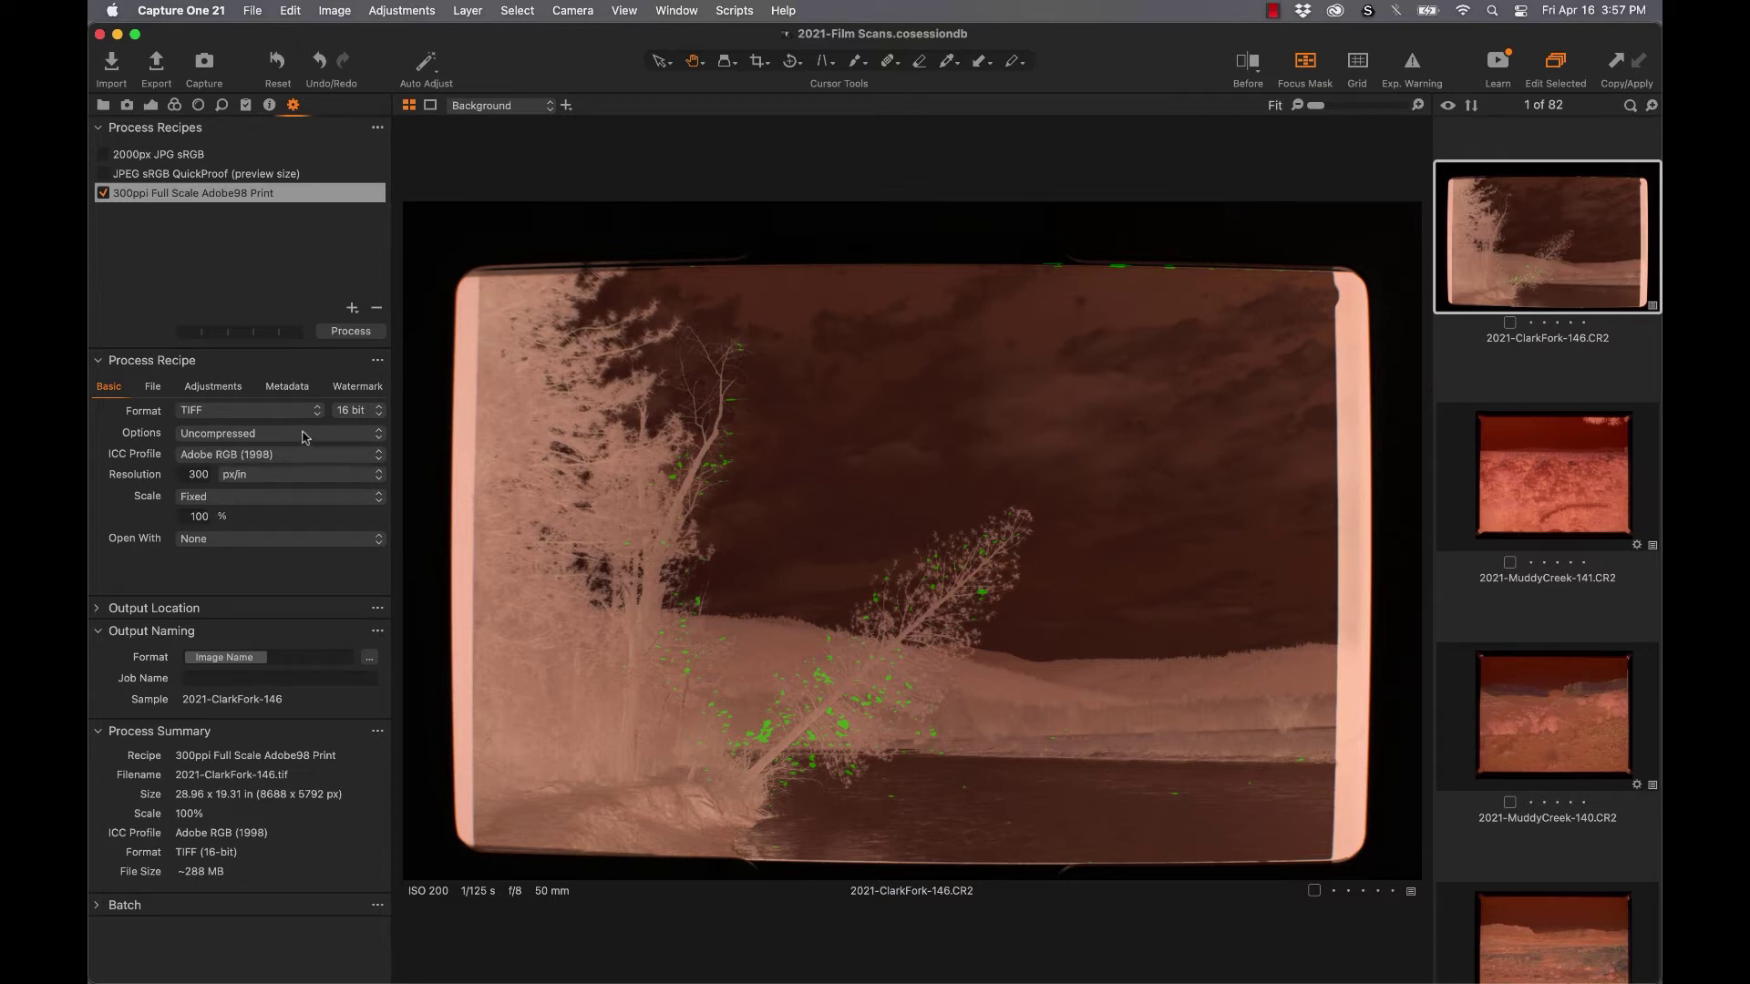
{"action": "left_click", "coordinate": [350, 332]}
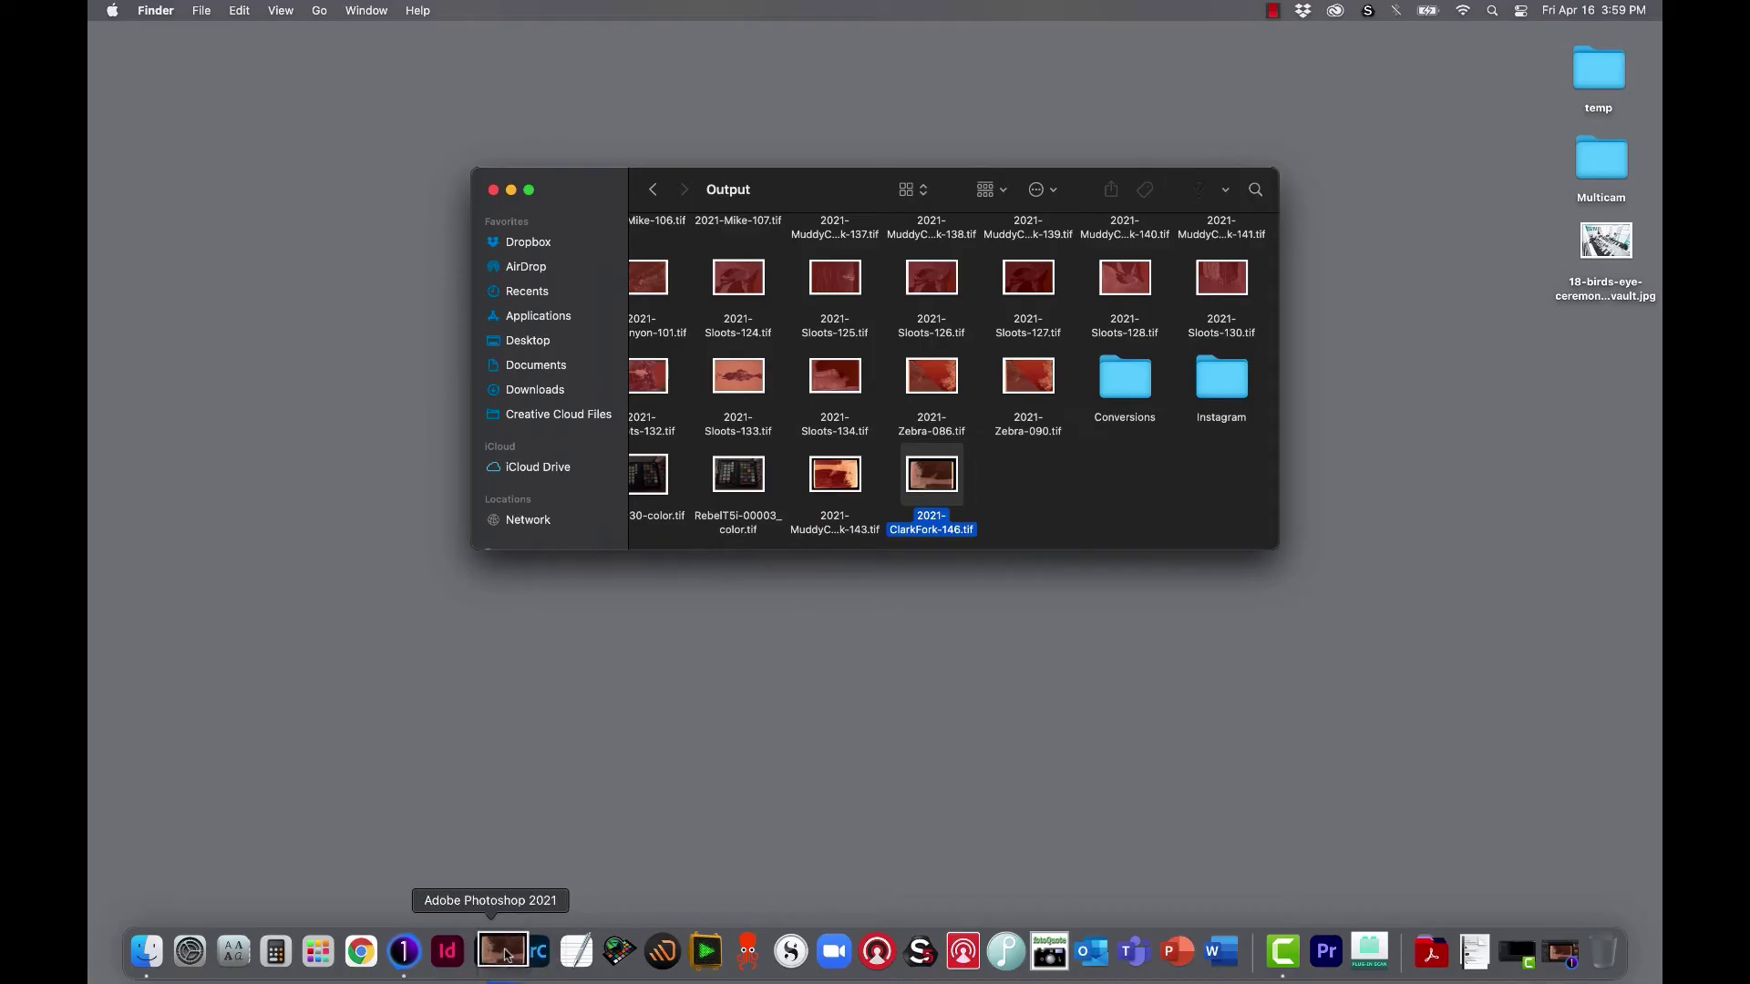
Step: Drag 2021-ClarkFork-146.tif from the Output folder onto the Photoshop Dock icon to open it
{"action": "left_click_drag", "start_coordinate": [507, 955], "coordinate": [508, 954]}
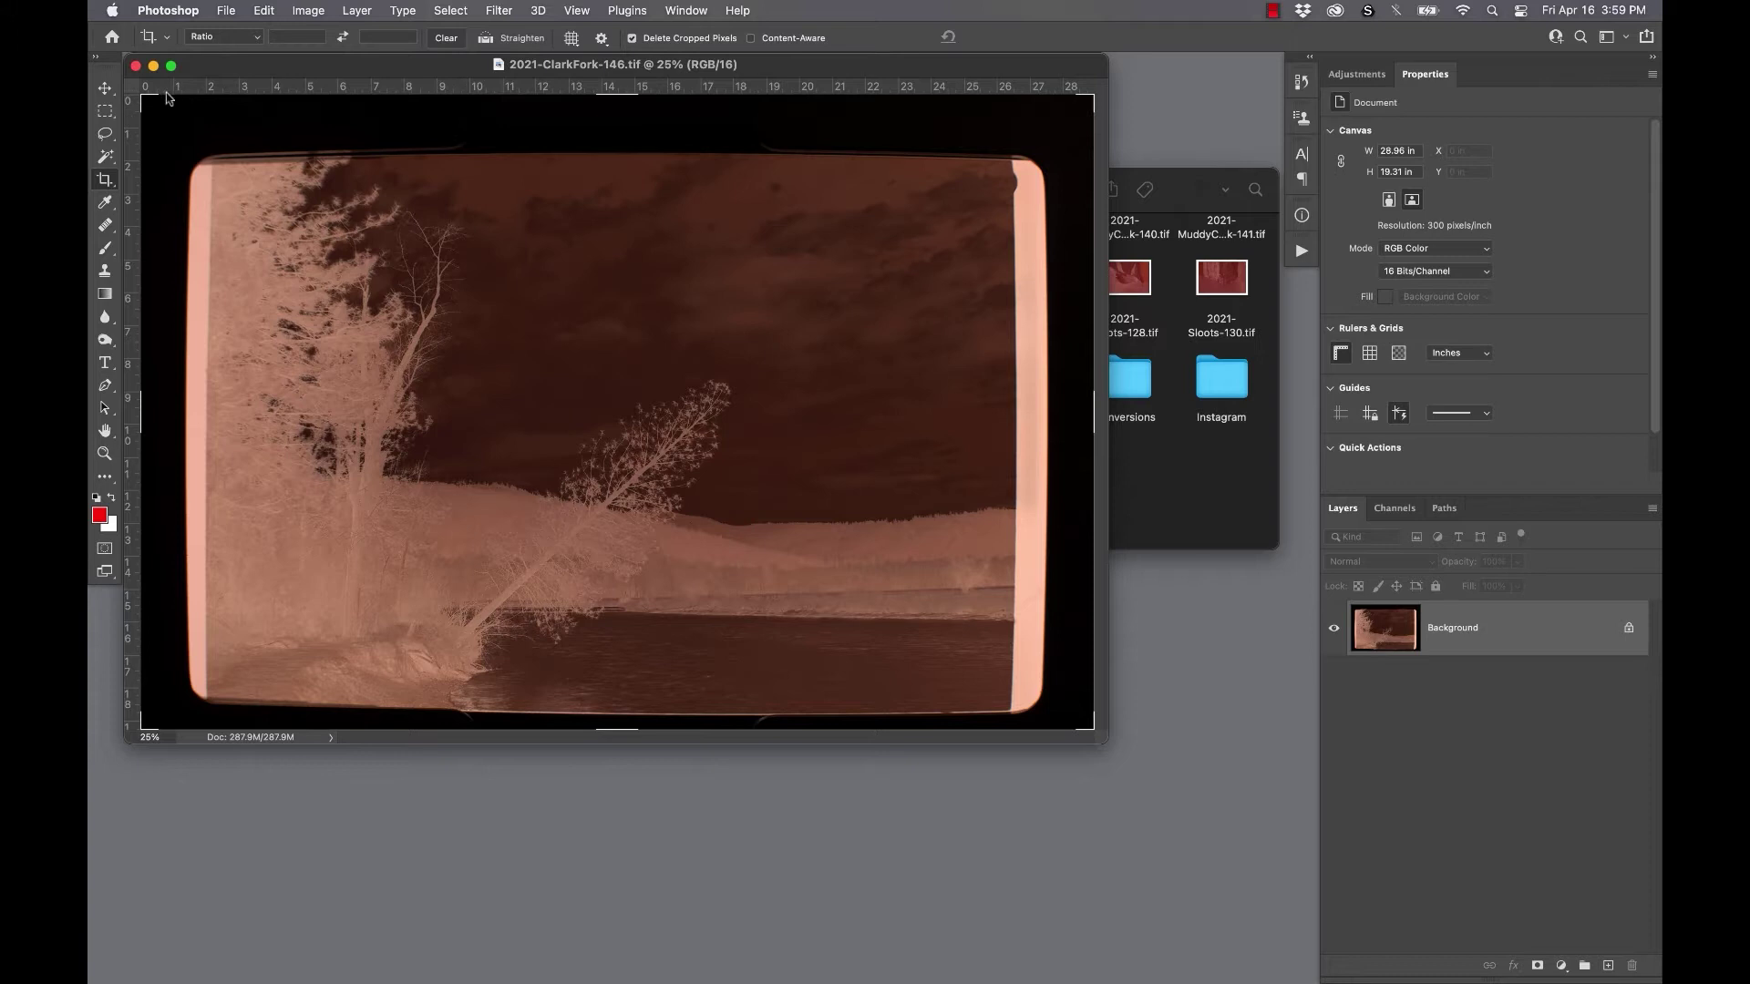
Step: Crop the scan to a 24.86 × 15.87 in picture, trimming the film border, and view it full screen
{"action": "left_click_drag", "start_coordinate": [144, 97], "coordinate": [173, 133]}
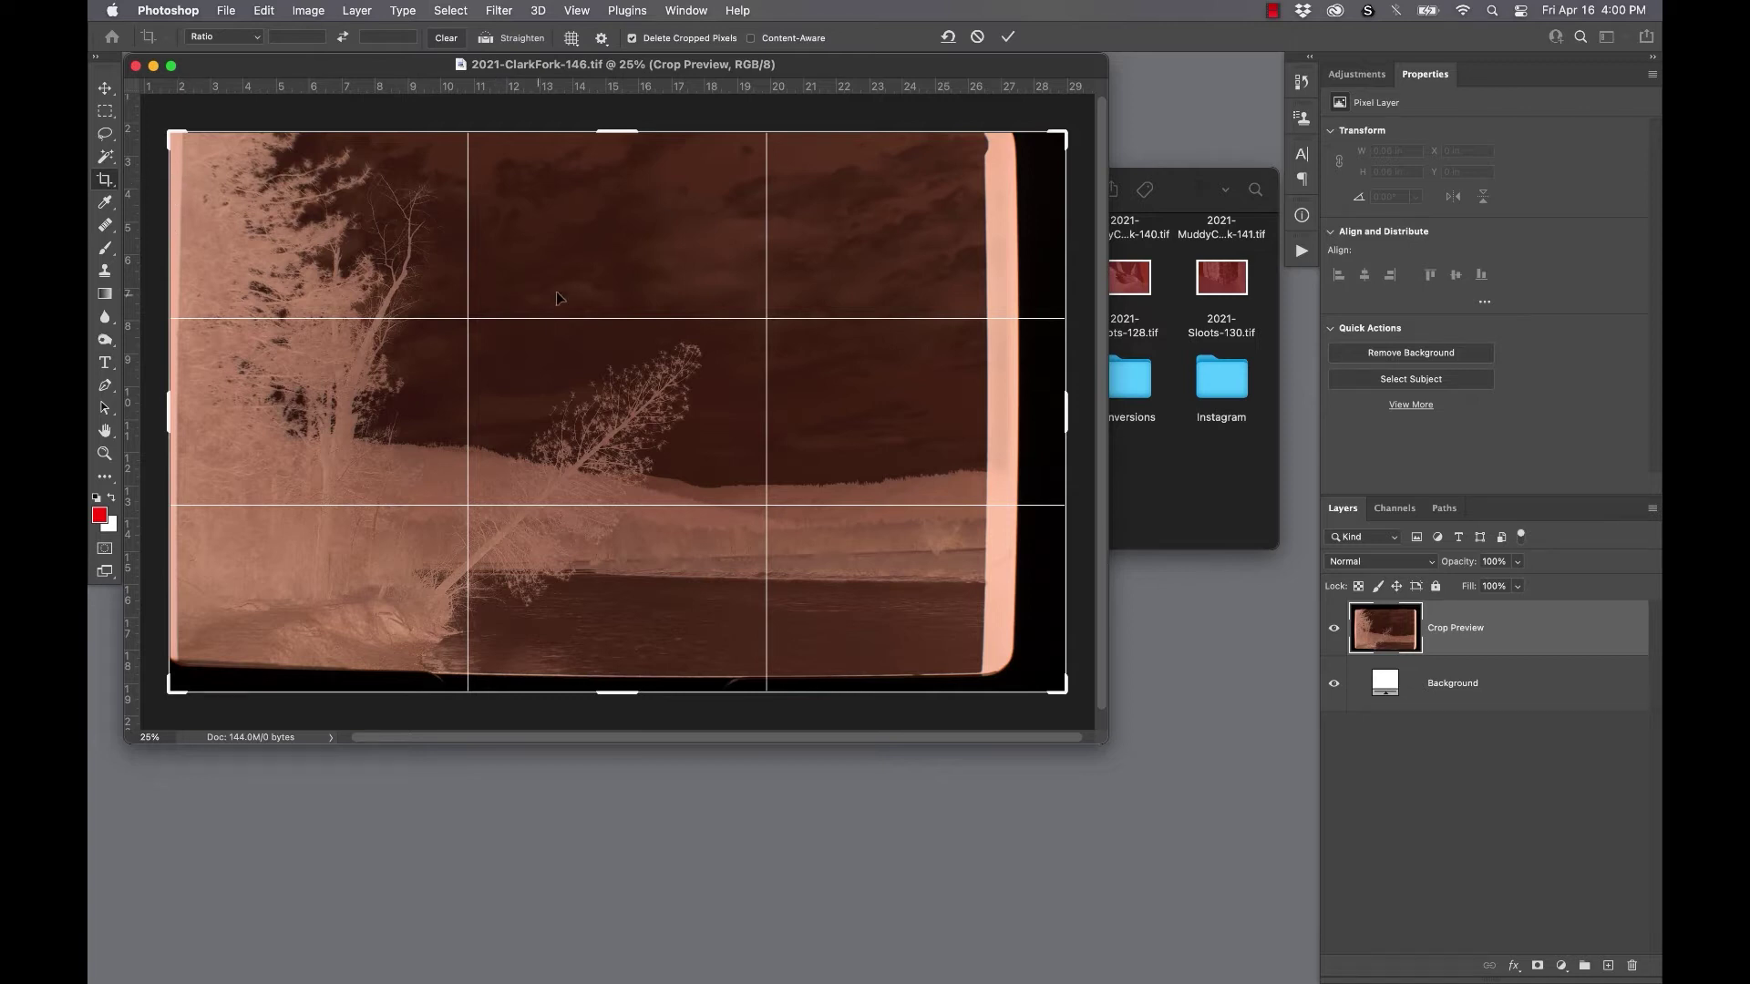
{"action": "left_click_drag", "start_coordinate": [1066, 411], "coordinate": [1007, 420]}
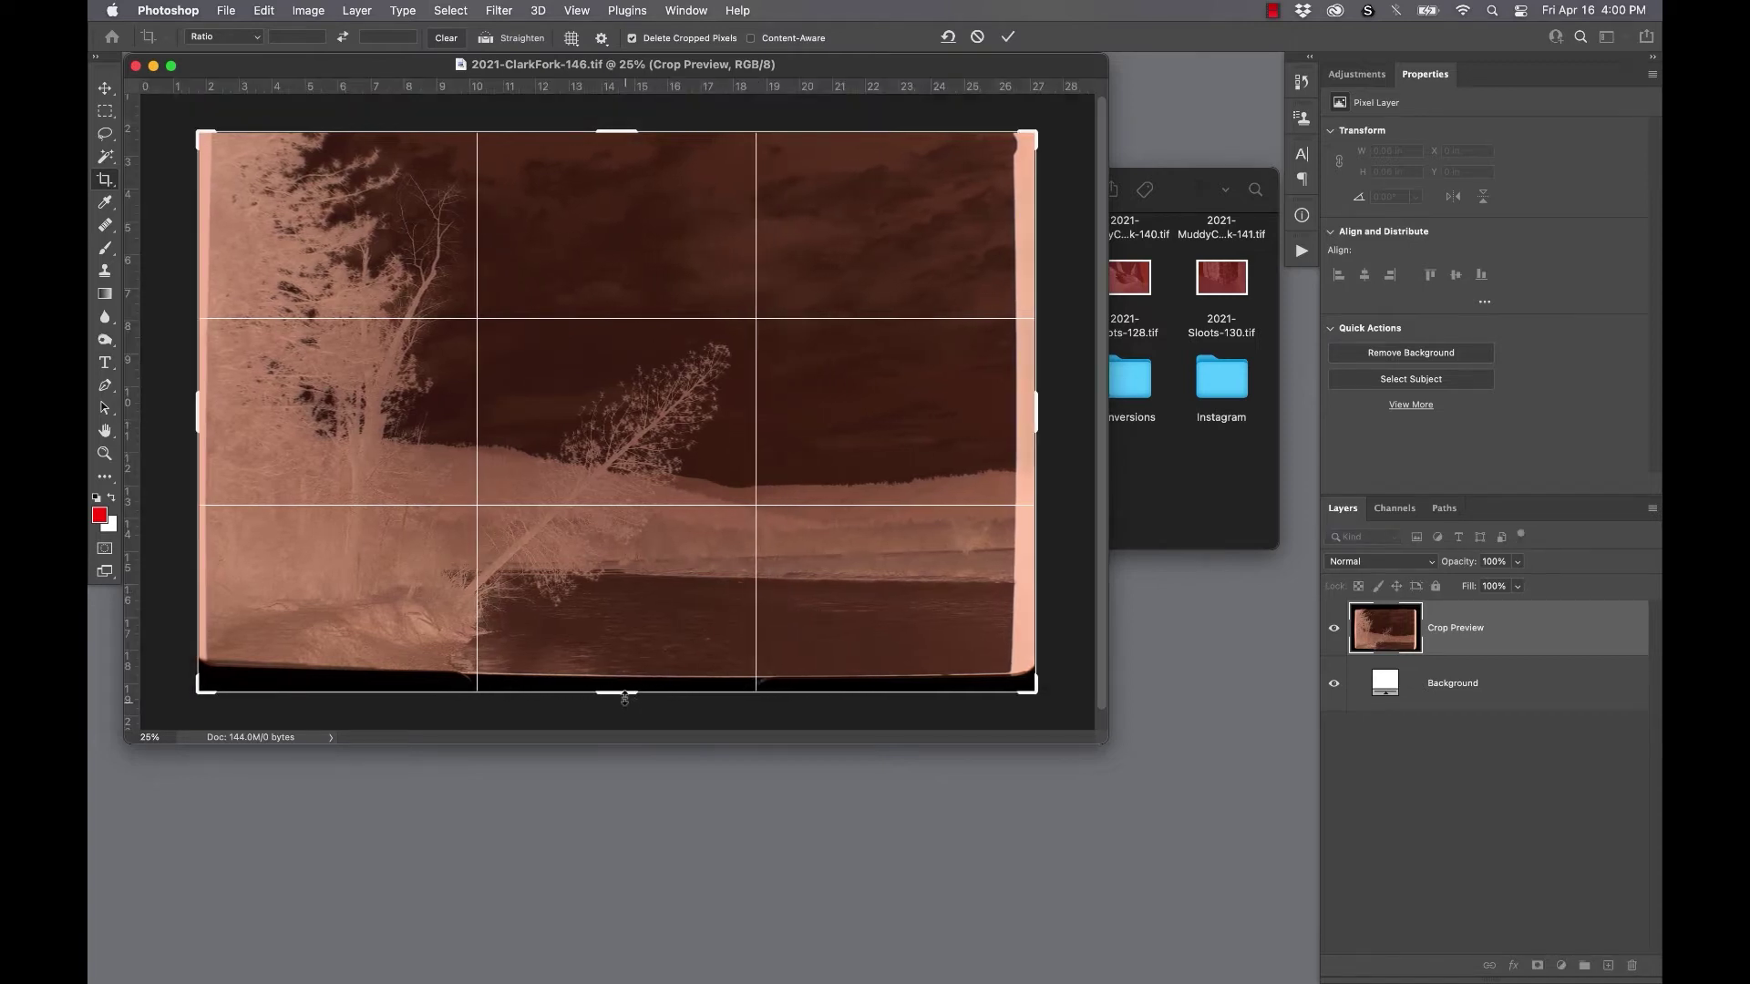
{"action": "left_click_drag", "start_coordinate": [624, 699], "coordinate": [623, 673]}
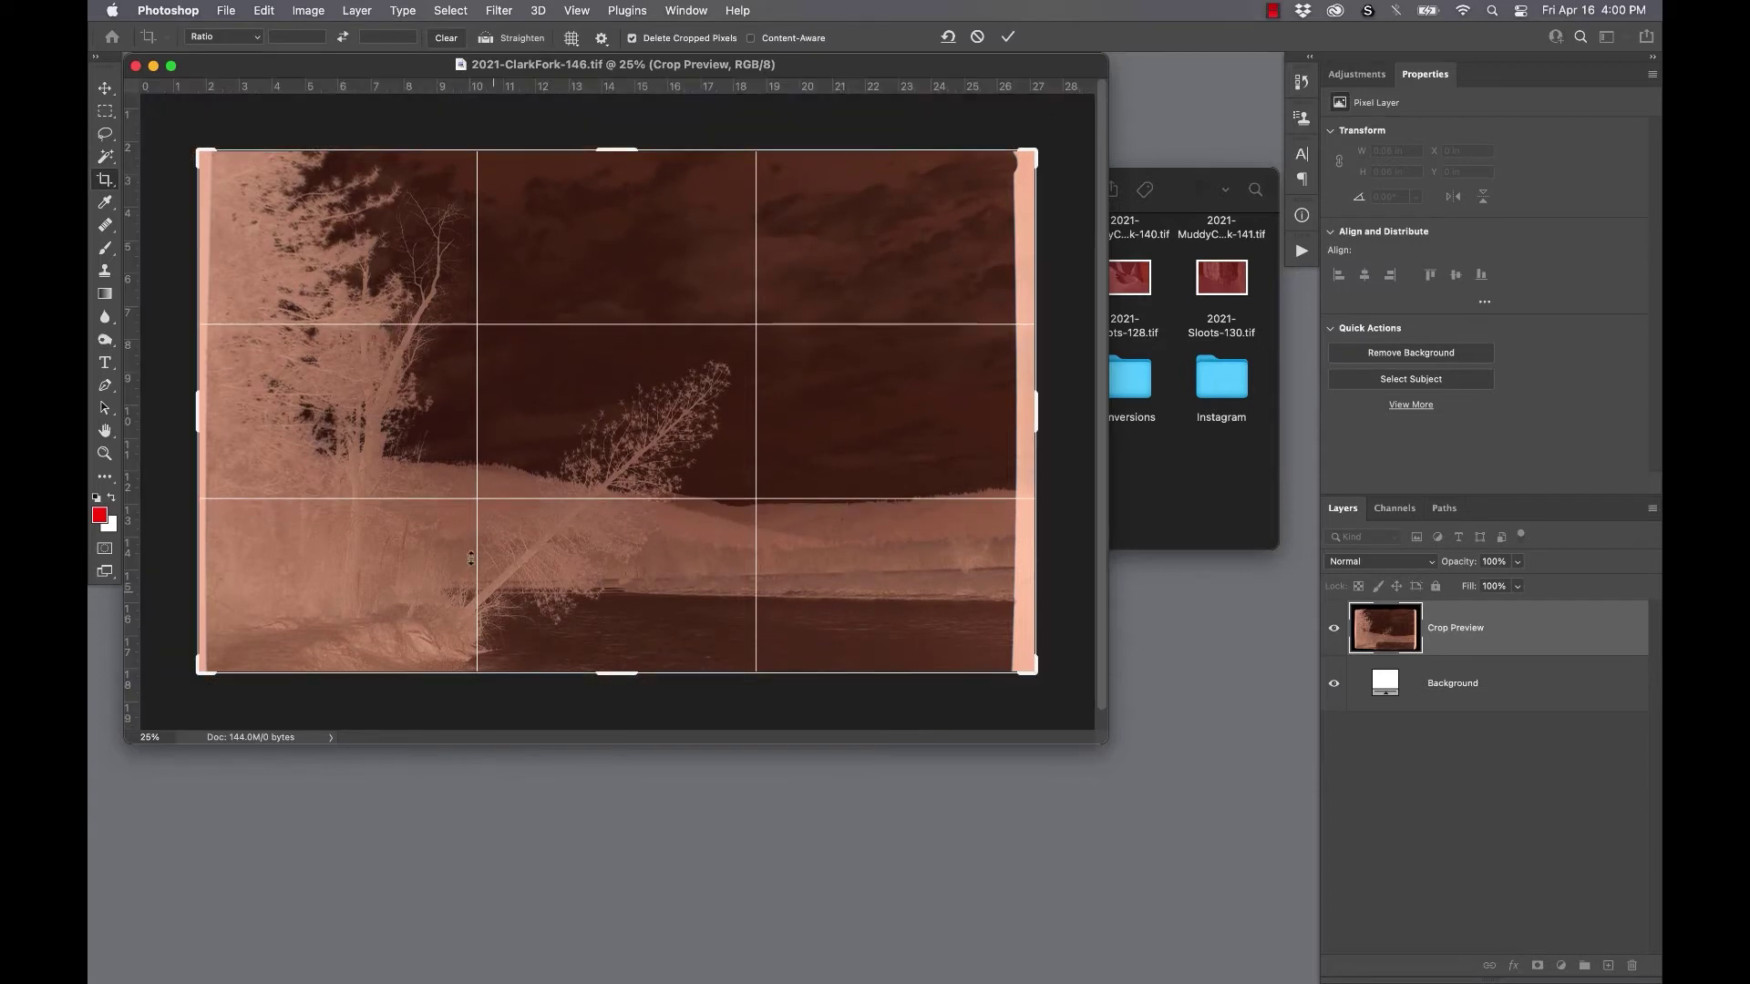
{"action": "left_click_drag", "start_coordinate": [199, 404], "coordinate": [208, 405]}
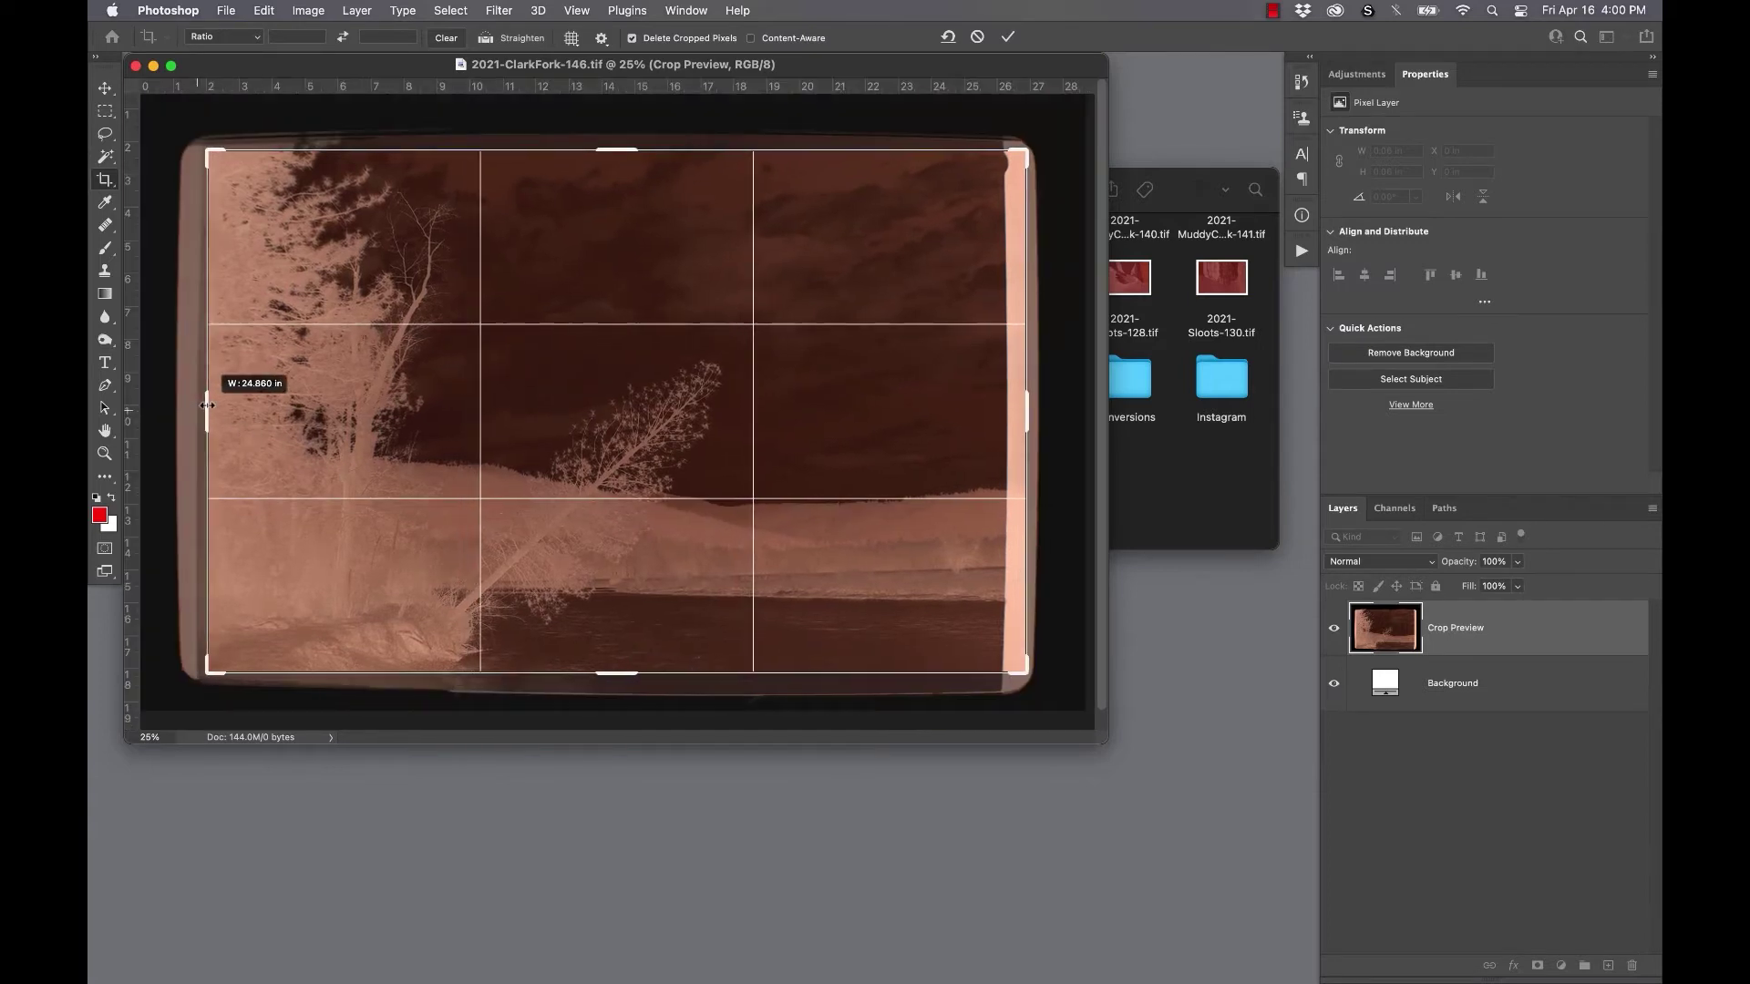
{"action": "key", "text": "Return"}
{"action": "key", "text": "f"}
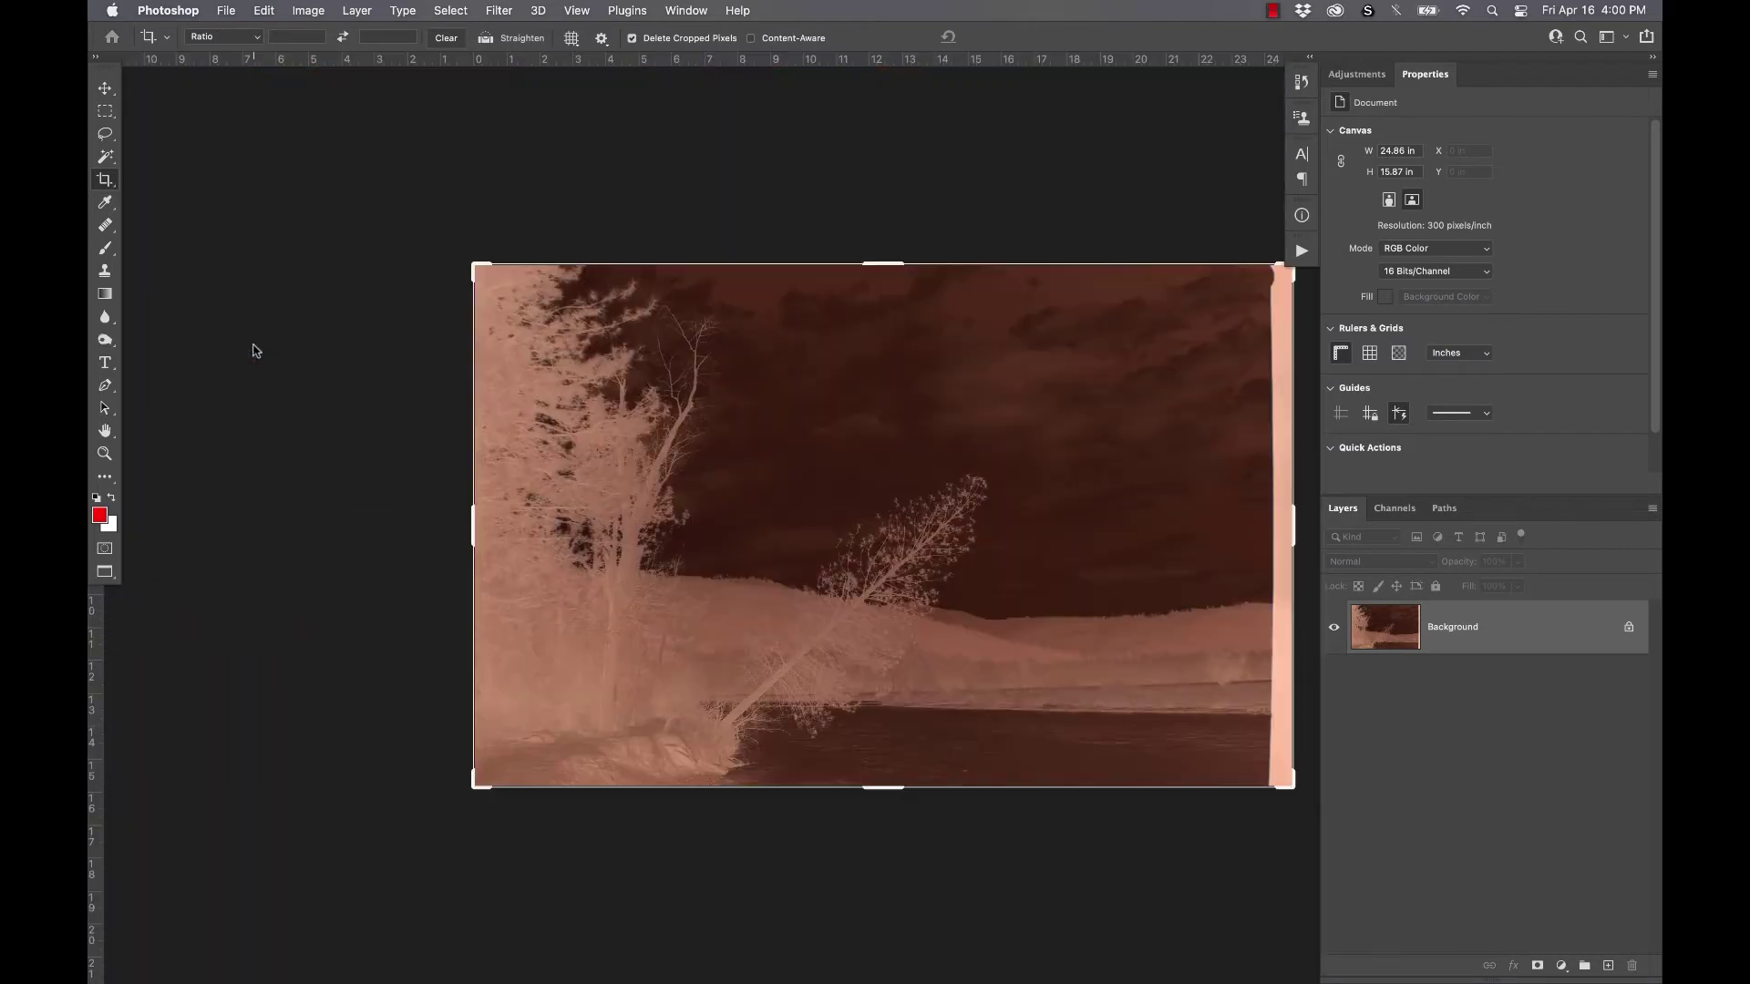
{"action": "left_click_drag", "start_coordinate": [769, 398], "coordinate": [652, 375]}
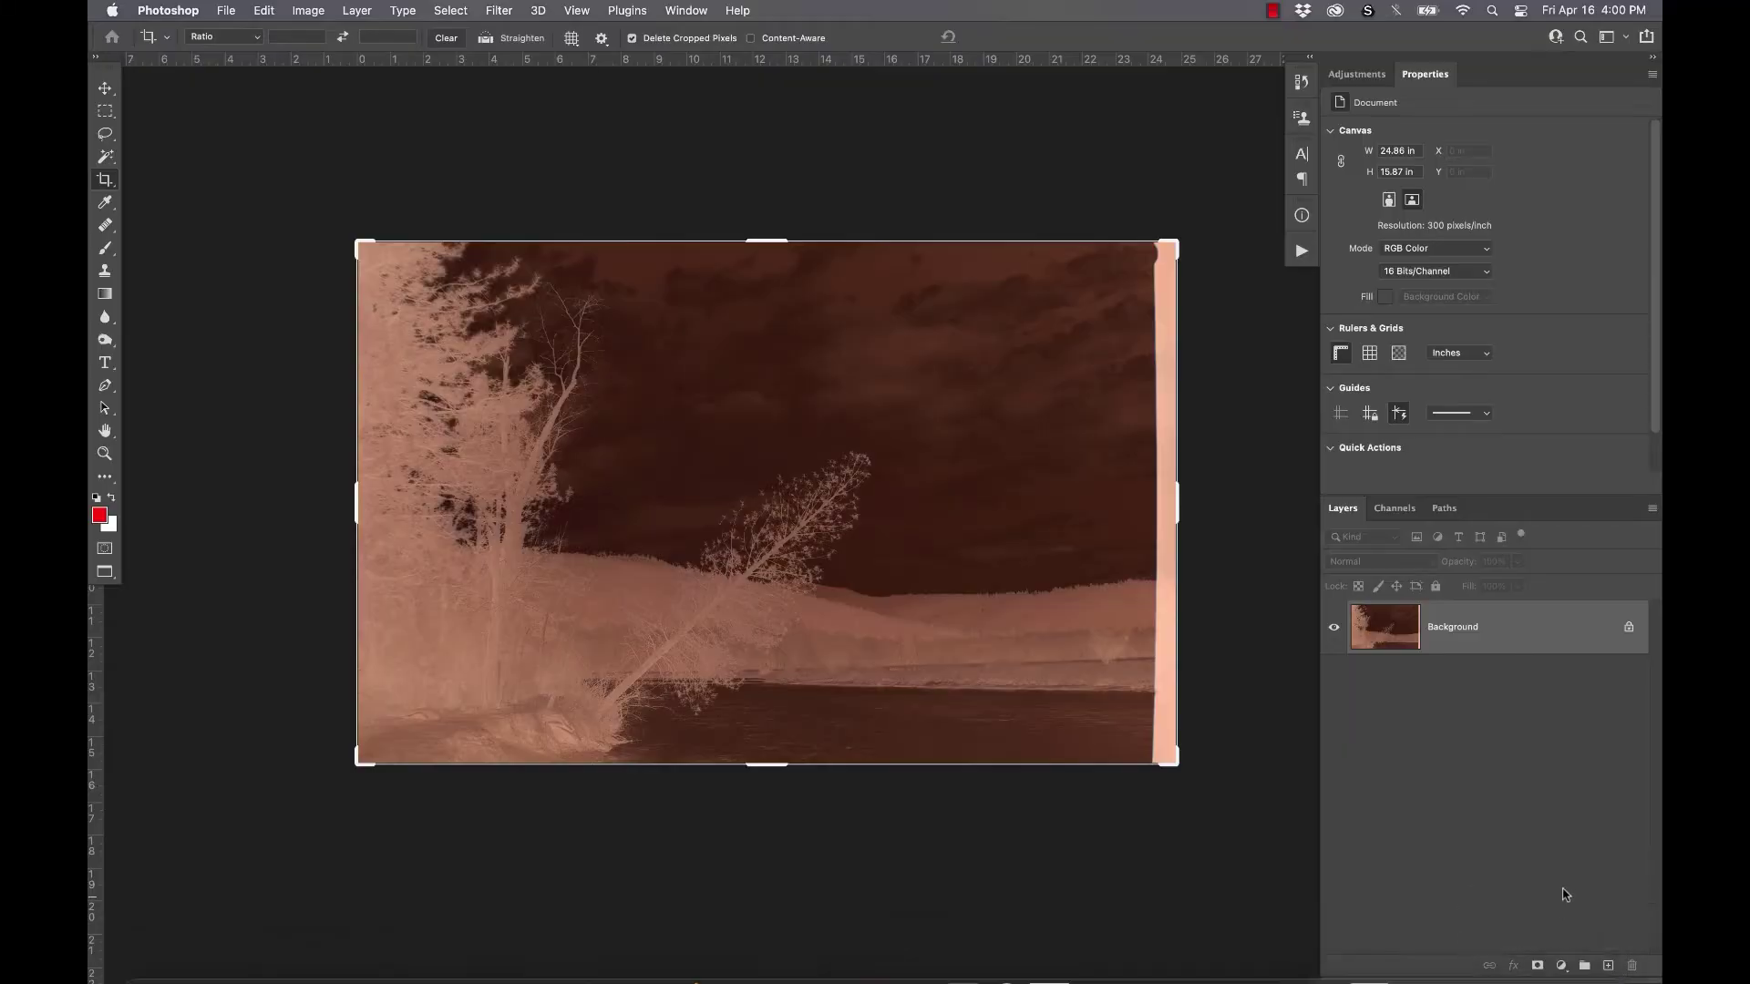
Step: Add an Inversion Curves layer with the black point raised to white and the white point dropped to black
{"action": "left_click", "coordinate": [1562, 966]}
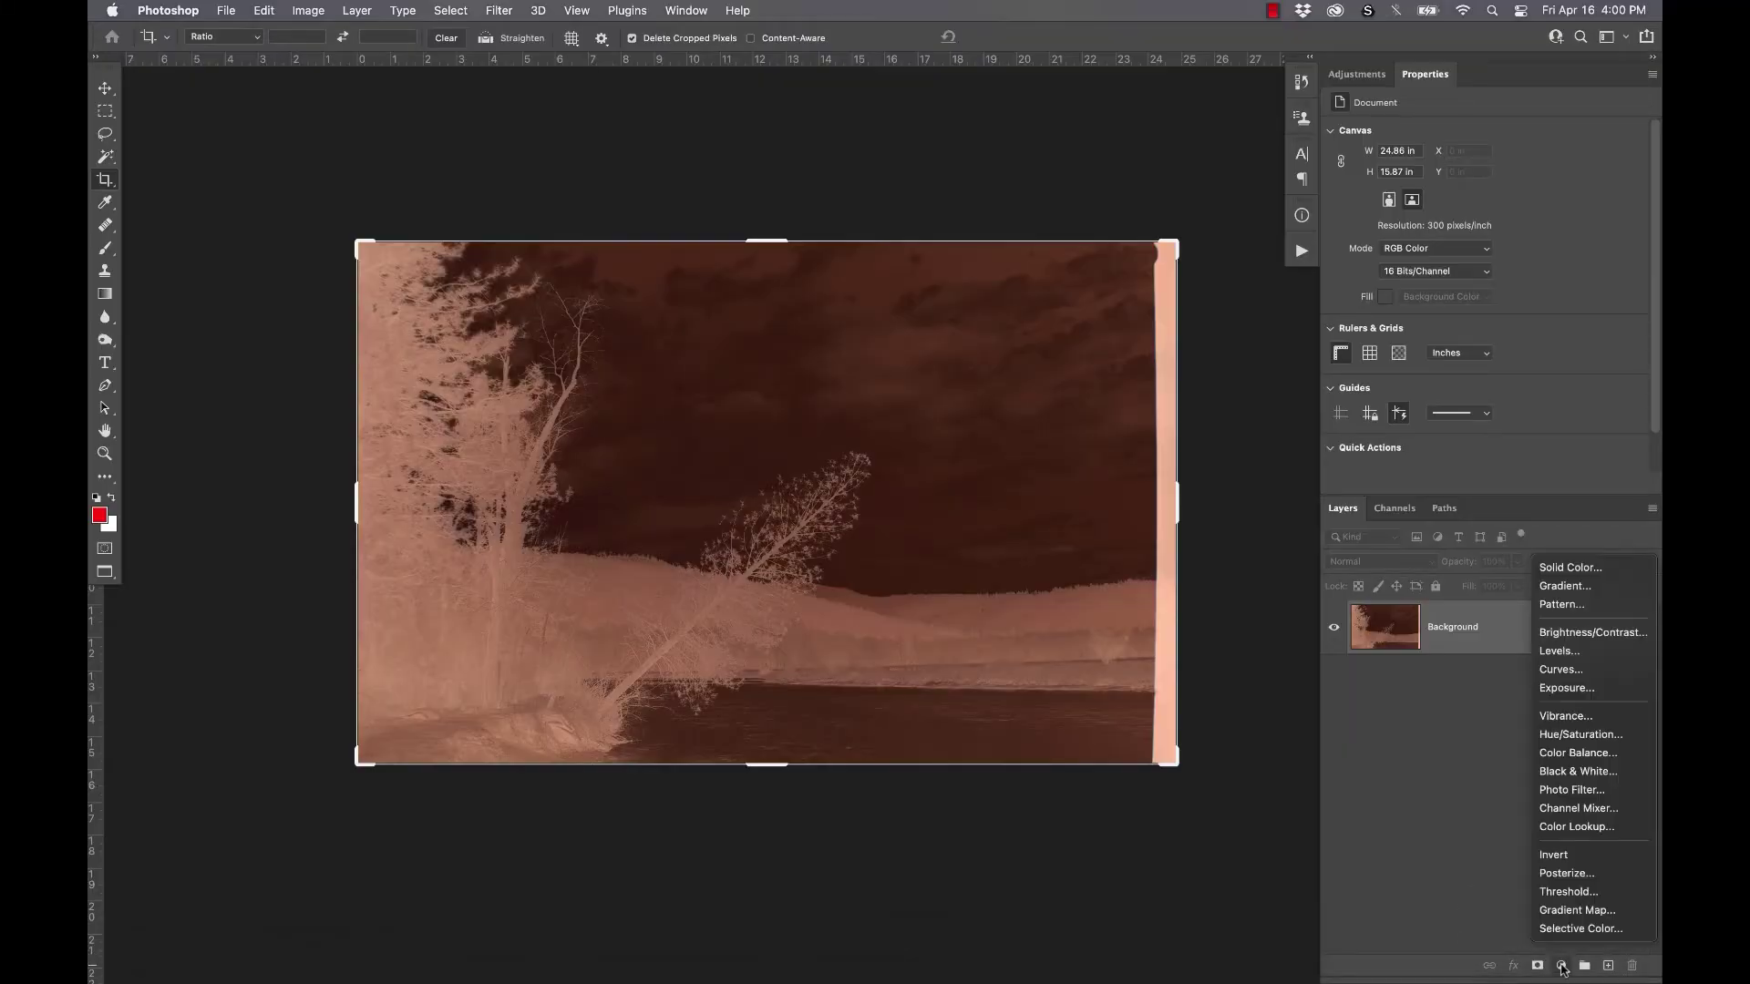
{"action": "left_click", "coordinate": [1606, 672]}
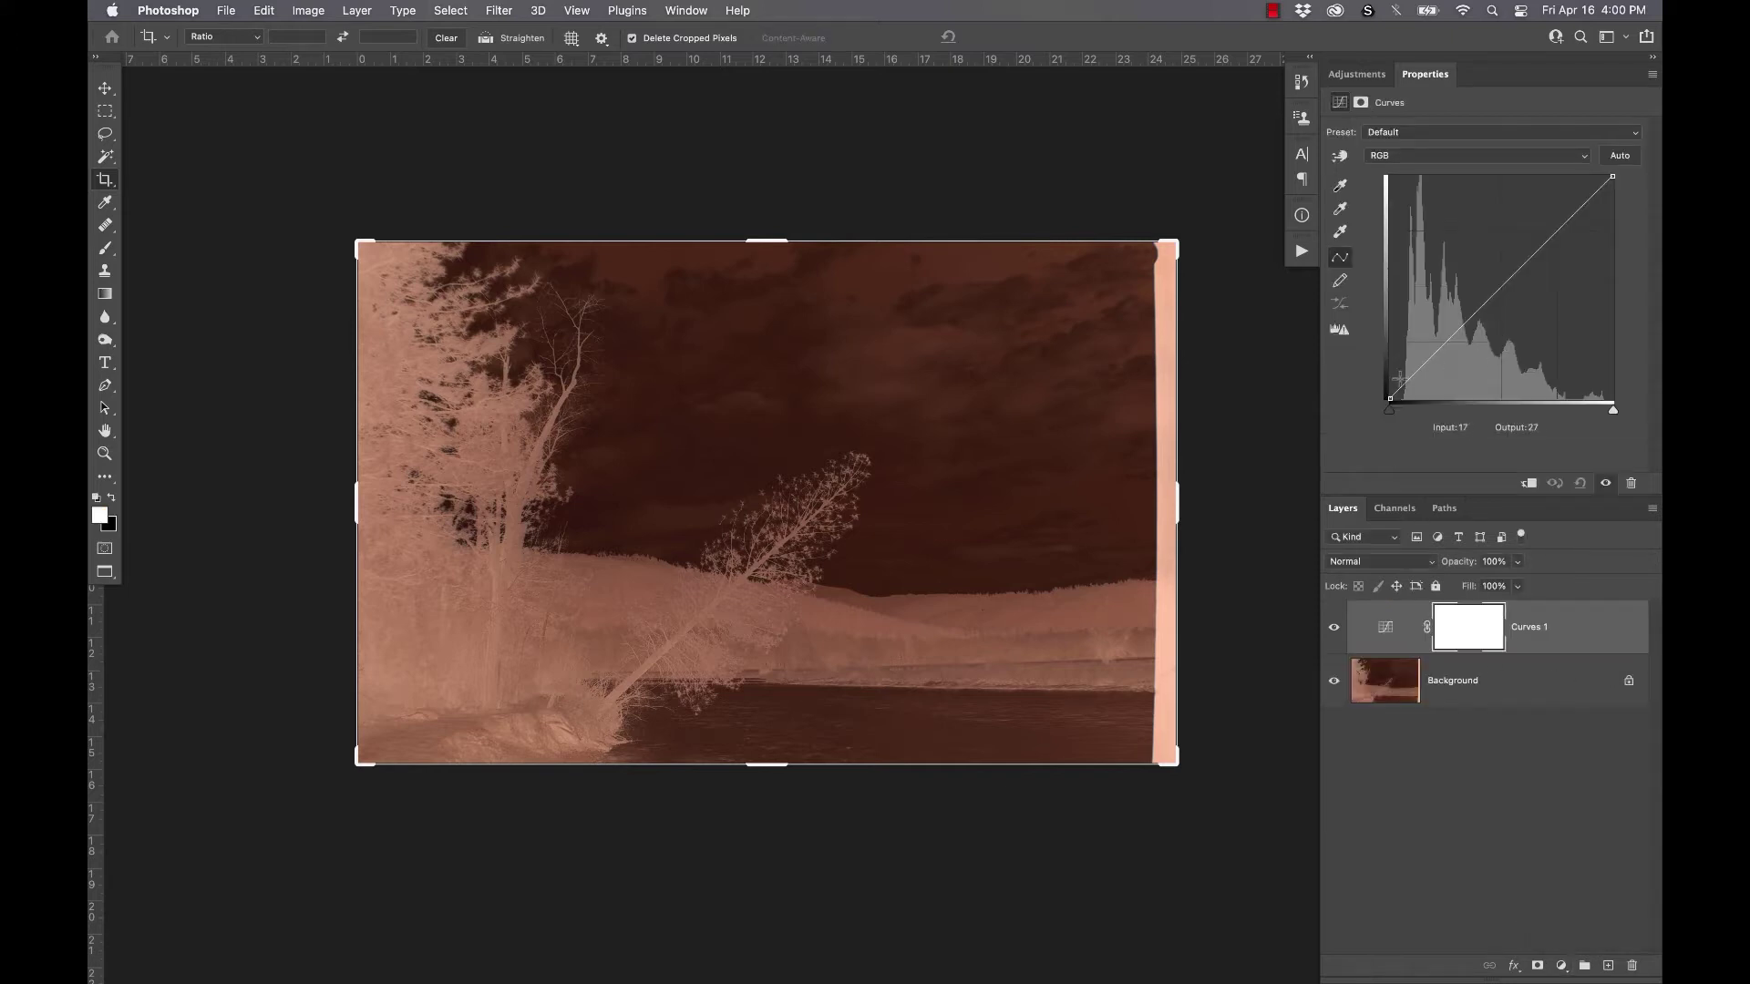
{"action": "left_click_drag", "start_coordinate": [1368, 329], "coordinate": [1356, 168]}
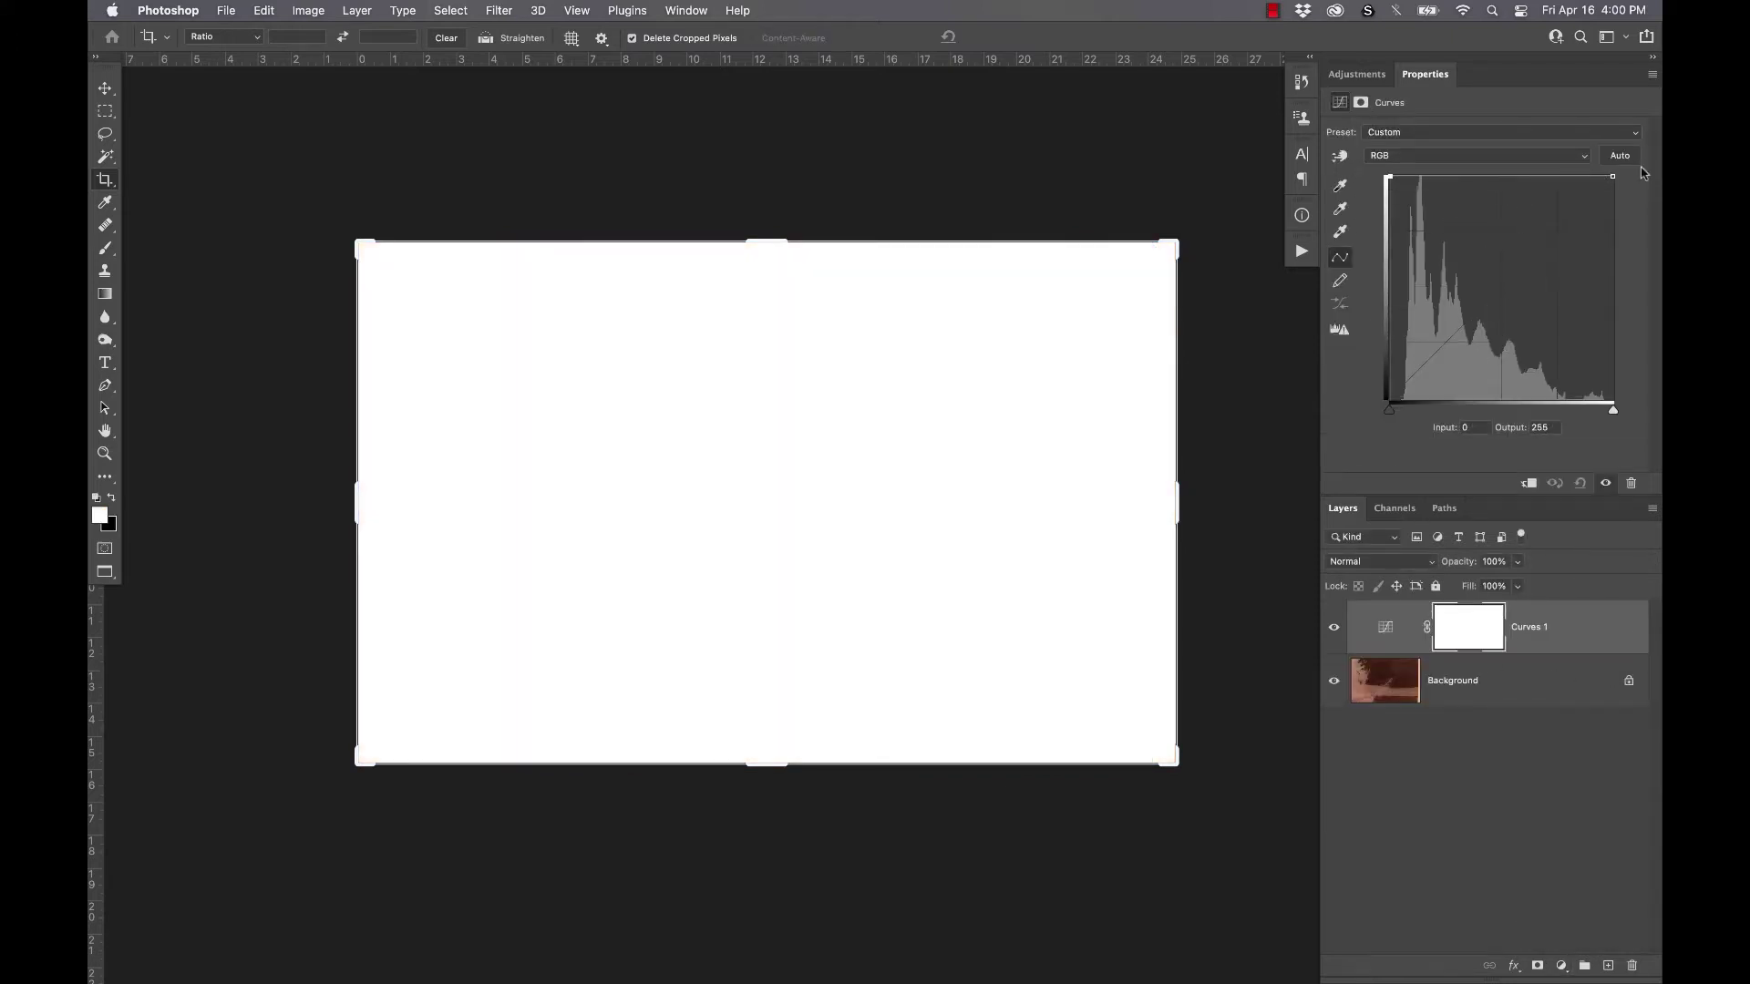
{"action": "left_click_drag", "start_coordinate": [1610, 177], "coordinate": [1658, 407]}
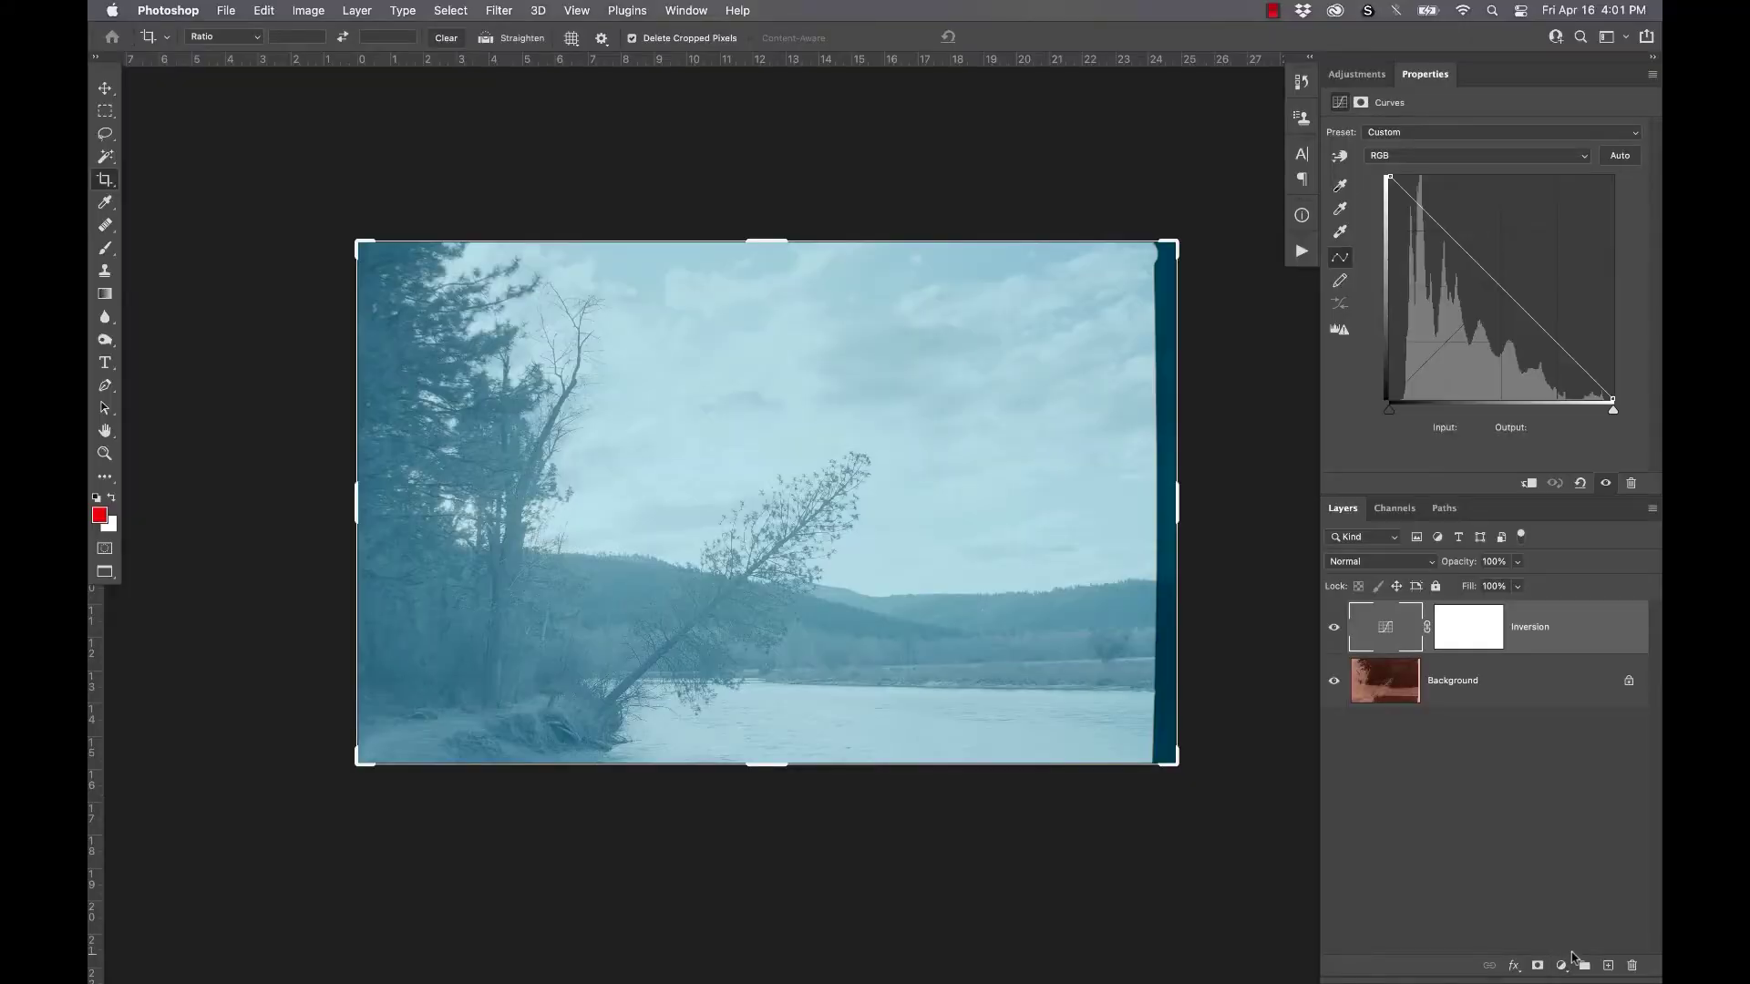
Step: Fill a new layer with the sampled film-base colour #234b66 and set its blend mode to Subtract
{"action": "left_click", "coordinate": [1611, 964]}
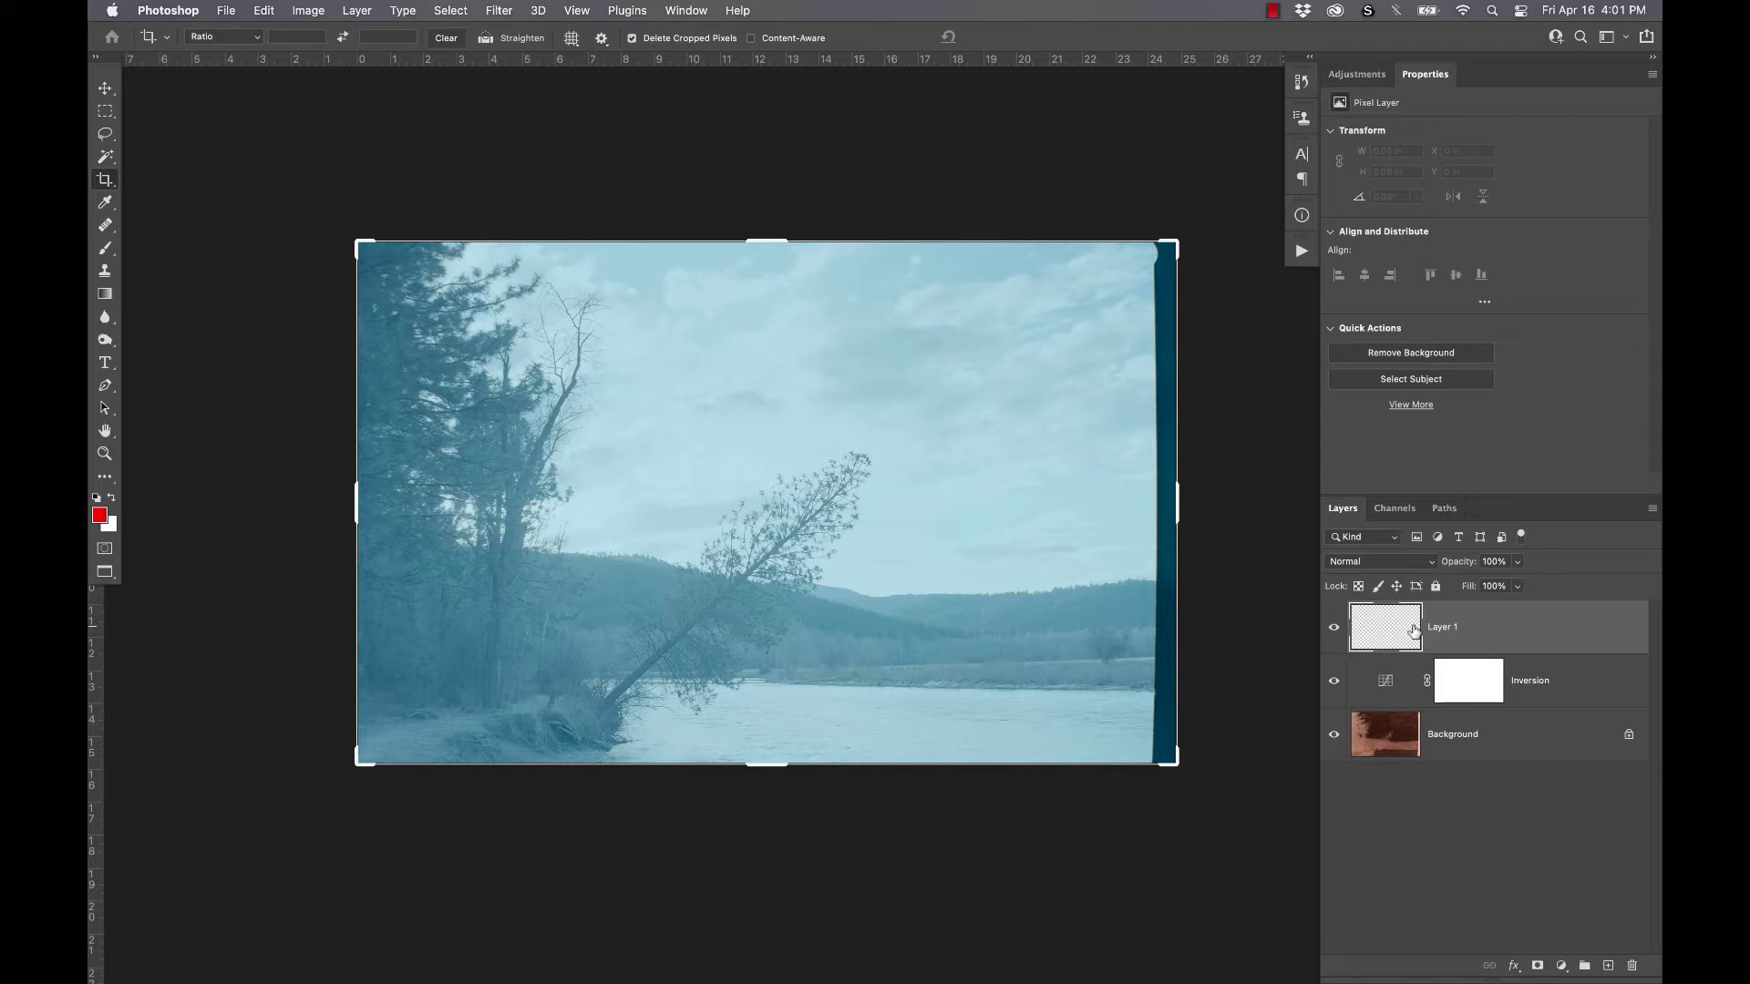
{"action": "key", "text": "shift+BackSpace"}
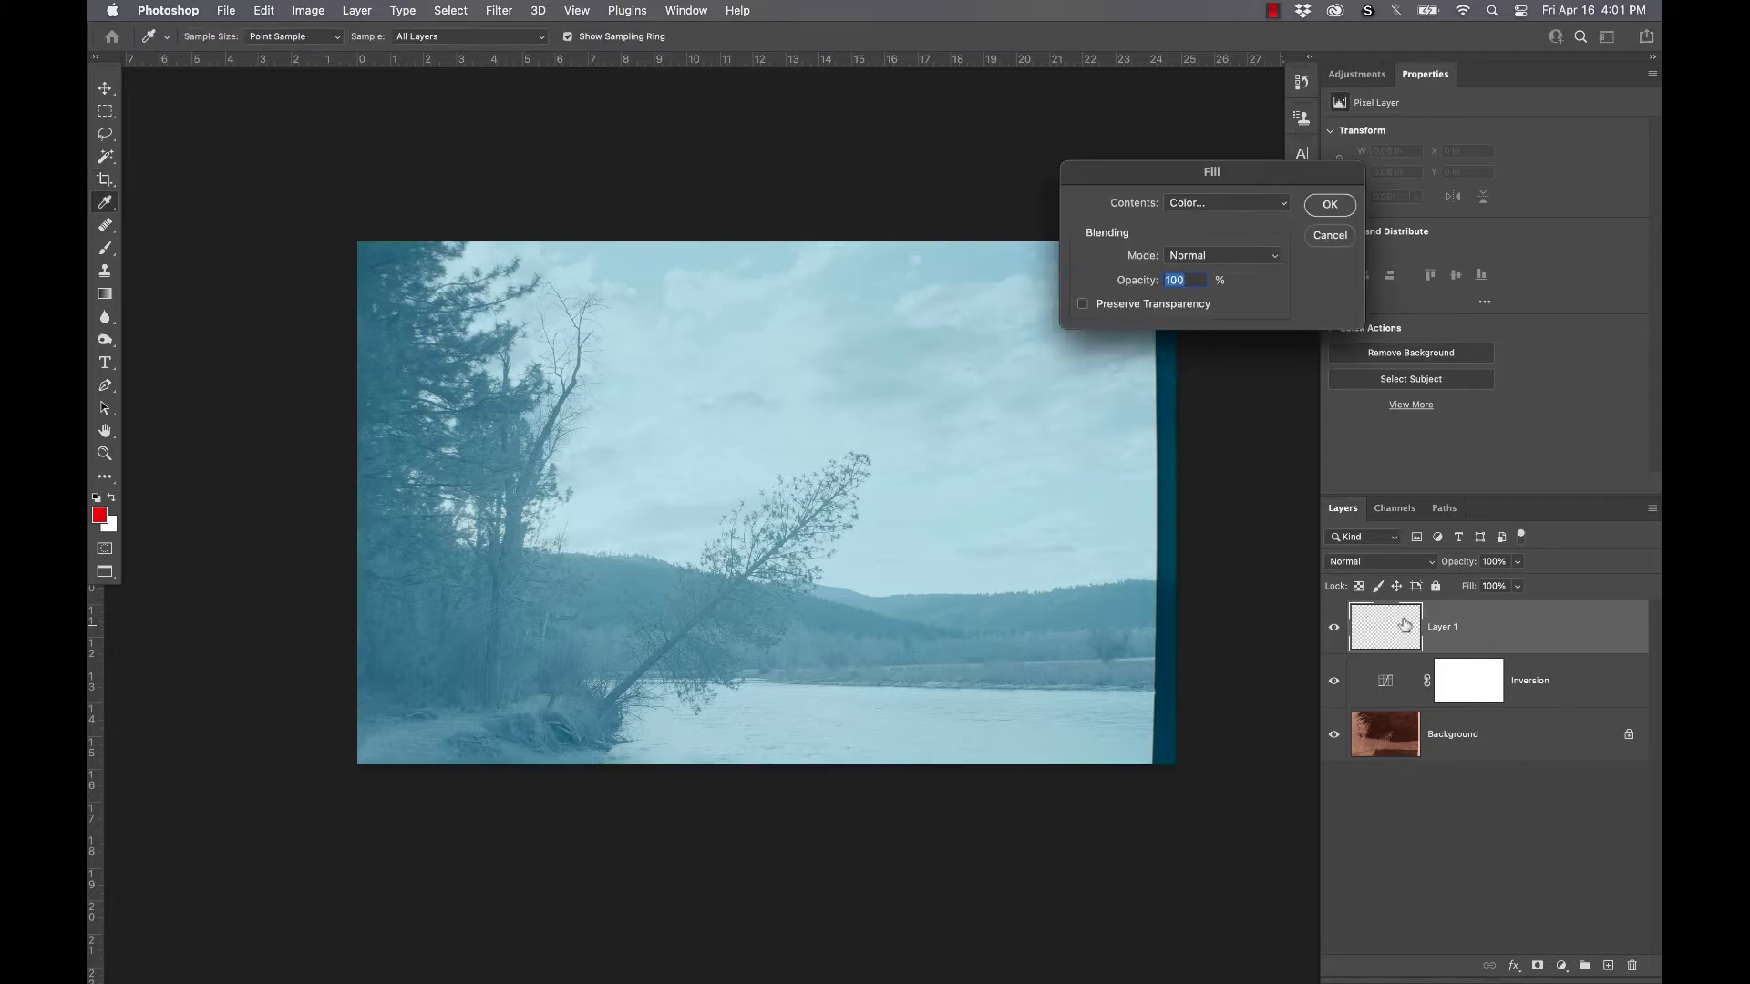
{"action": "left_click", "coordinate": [1226, 206]}
{"action": "left_click", "coordinate": [1226, 206]}
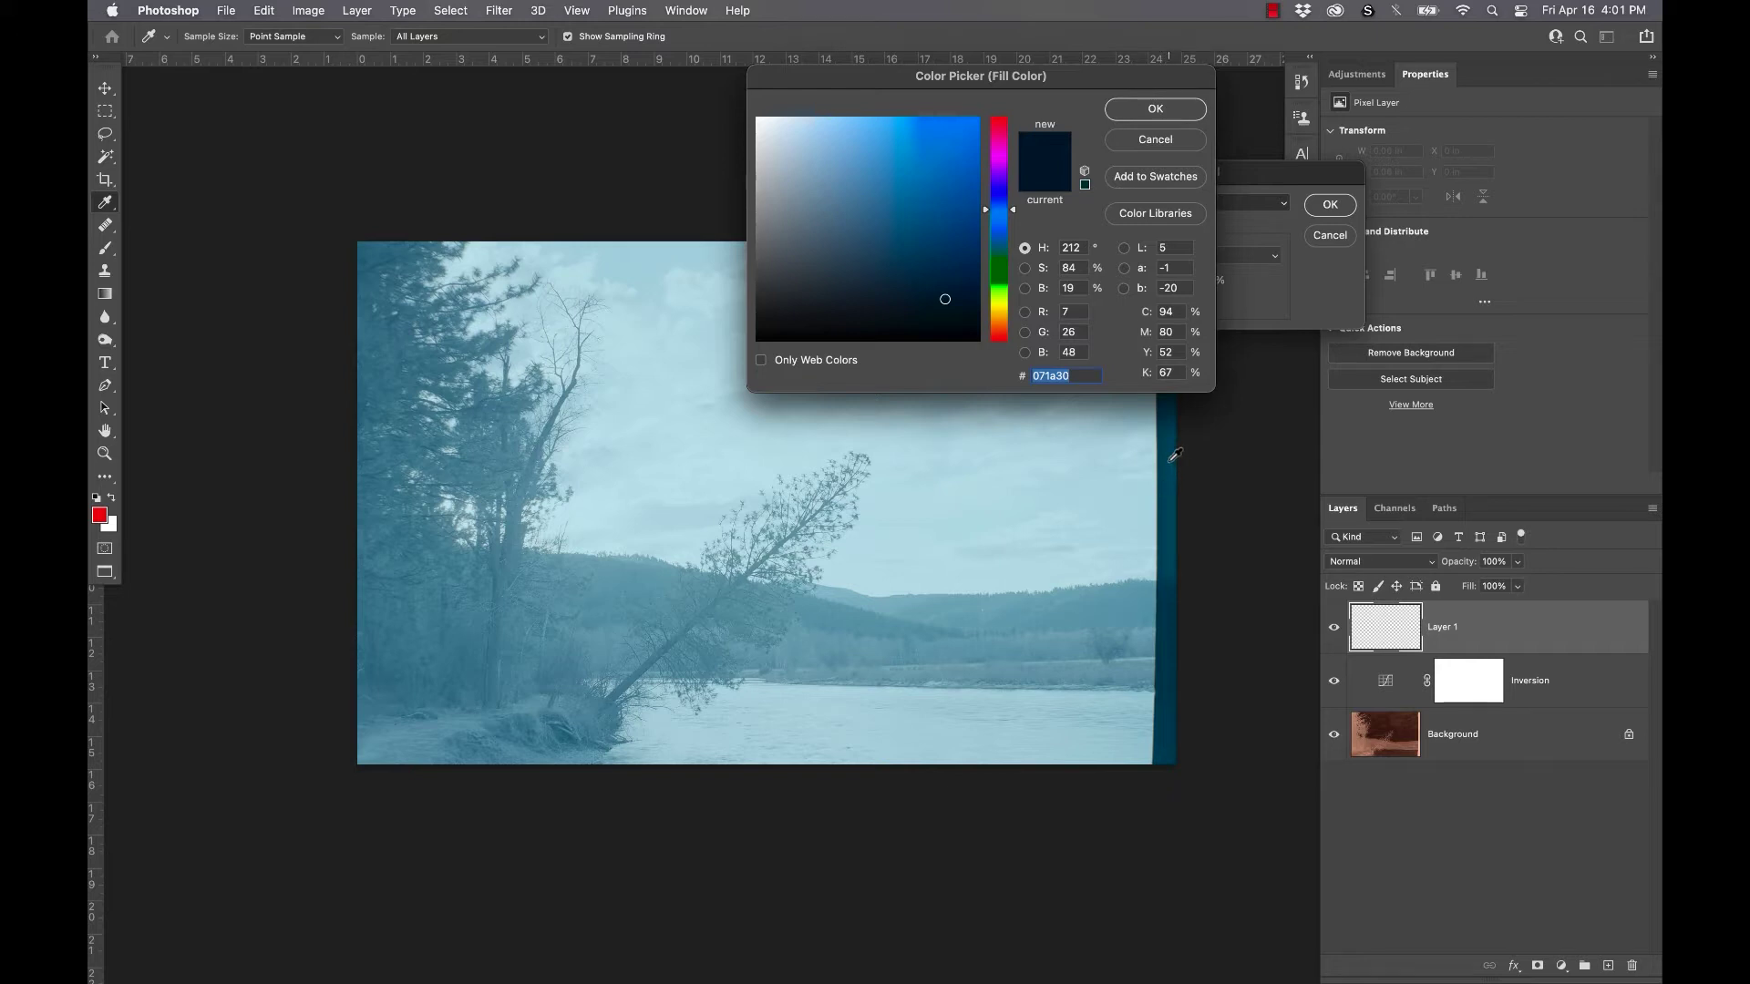
{"action": "left_click", "coordinate": [1171, 463]}
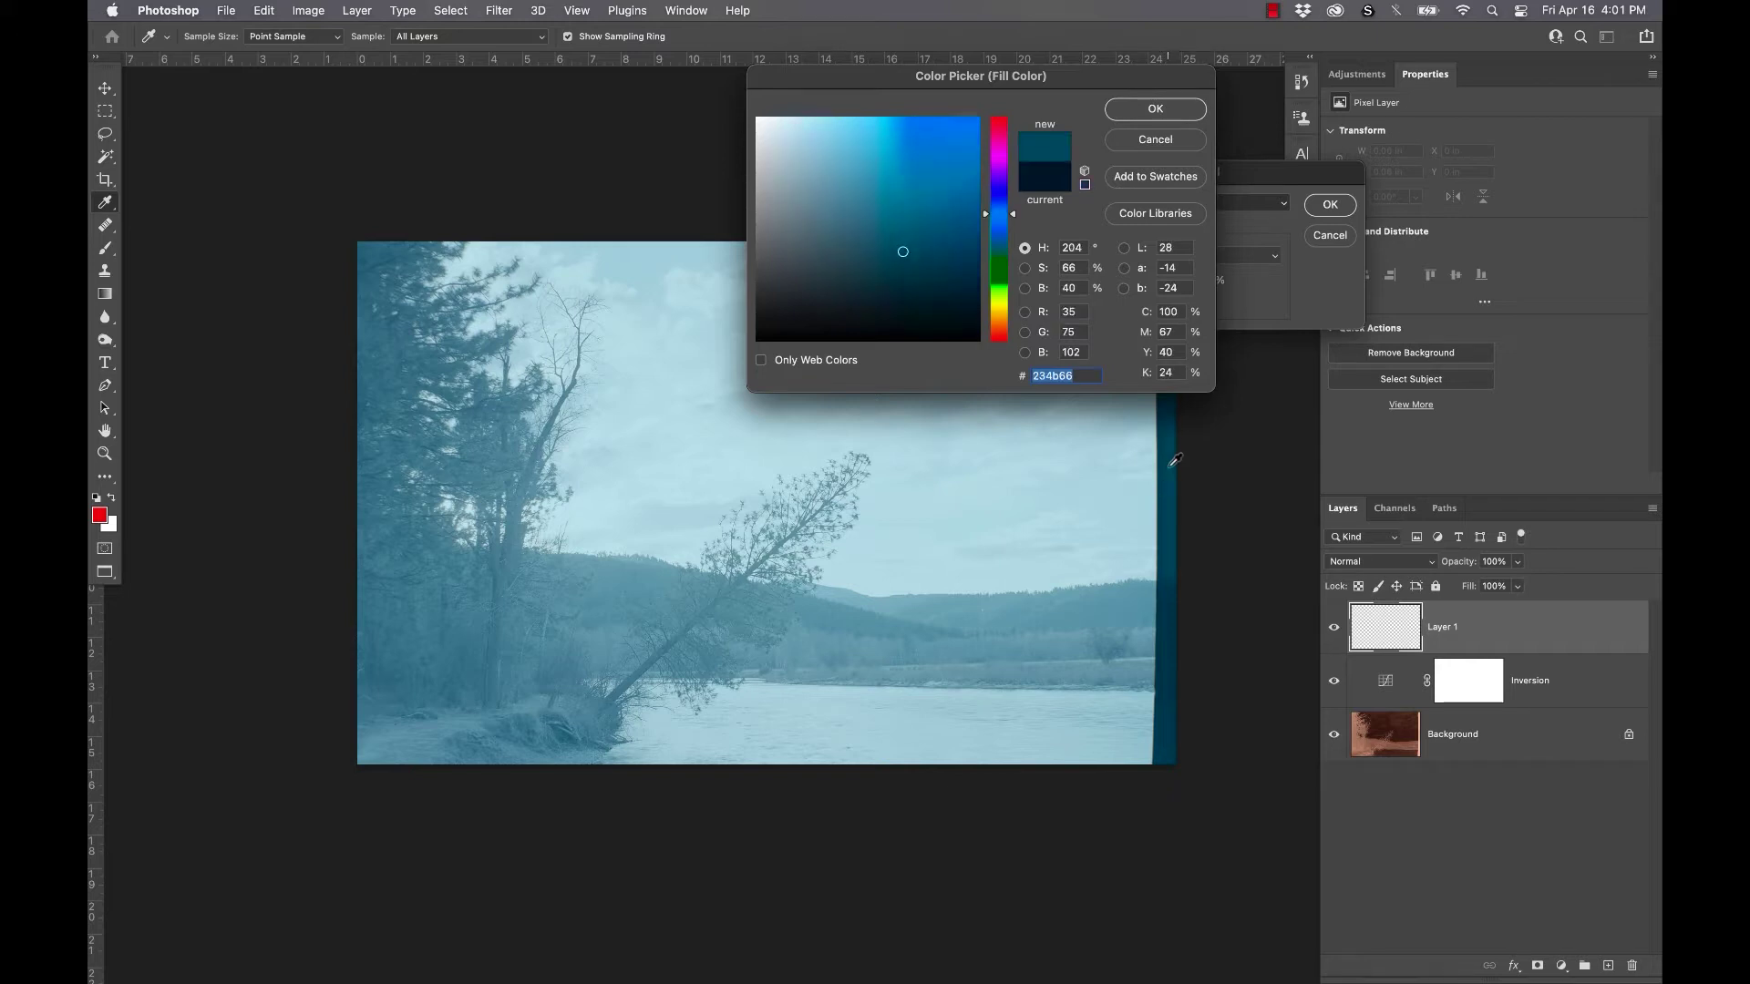
{"action": "left_click", "coordinate": [1154, 110]}
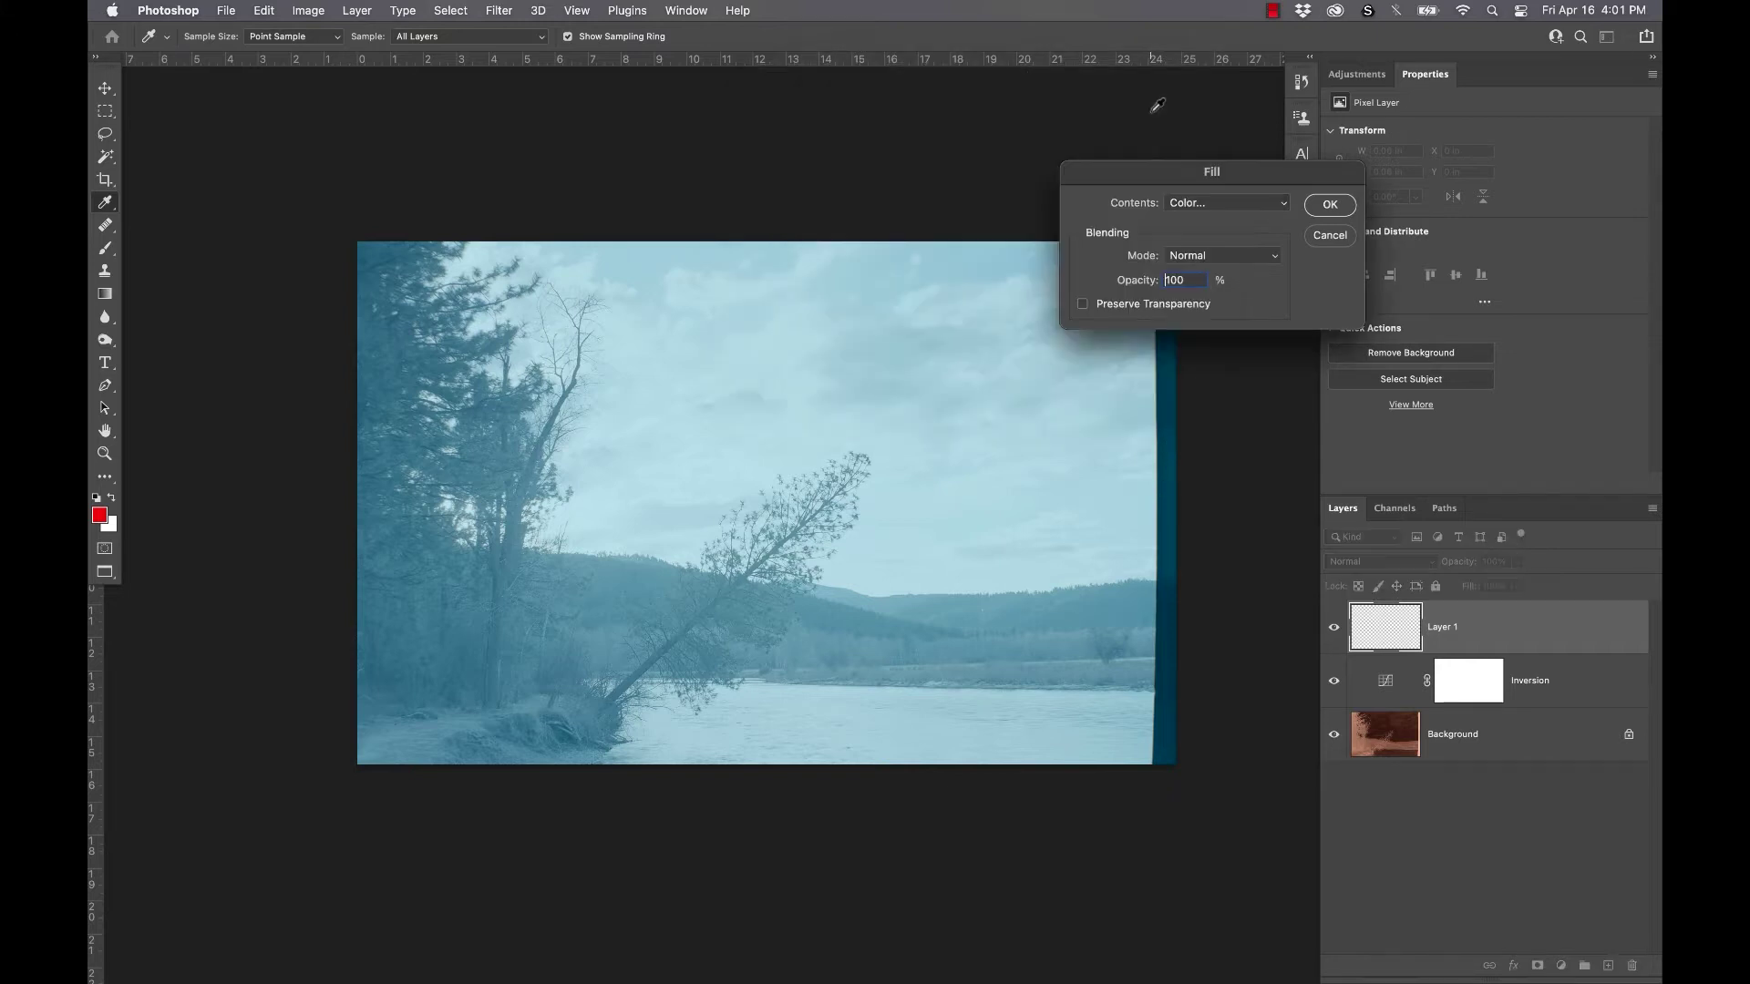
{"action": "left_click", "coordinate": [1330, 205]}
{"action": "key", "text": "c"}
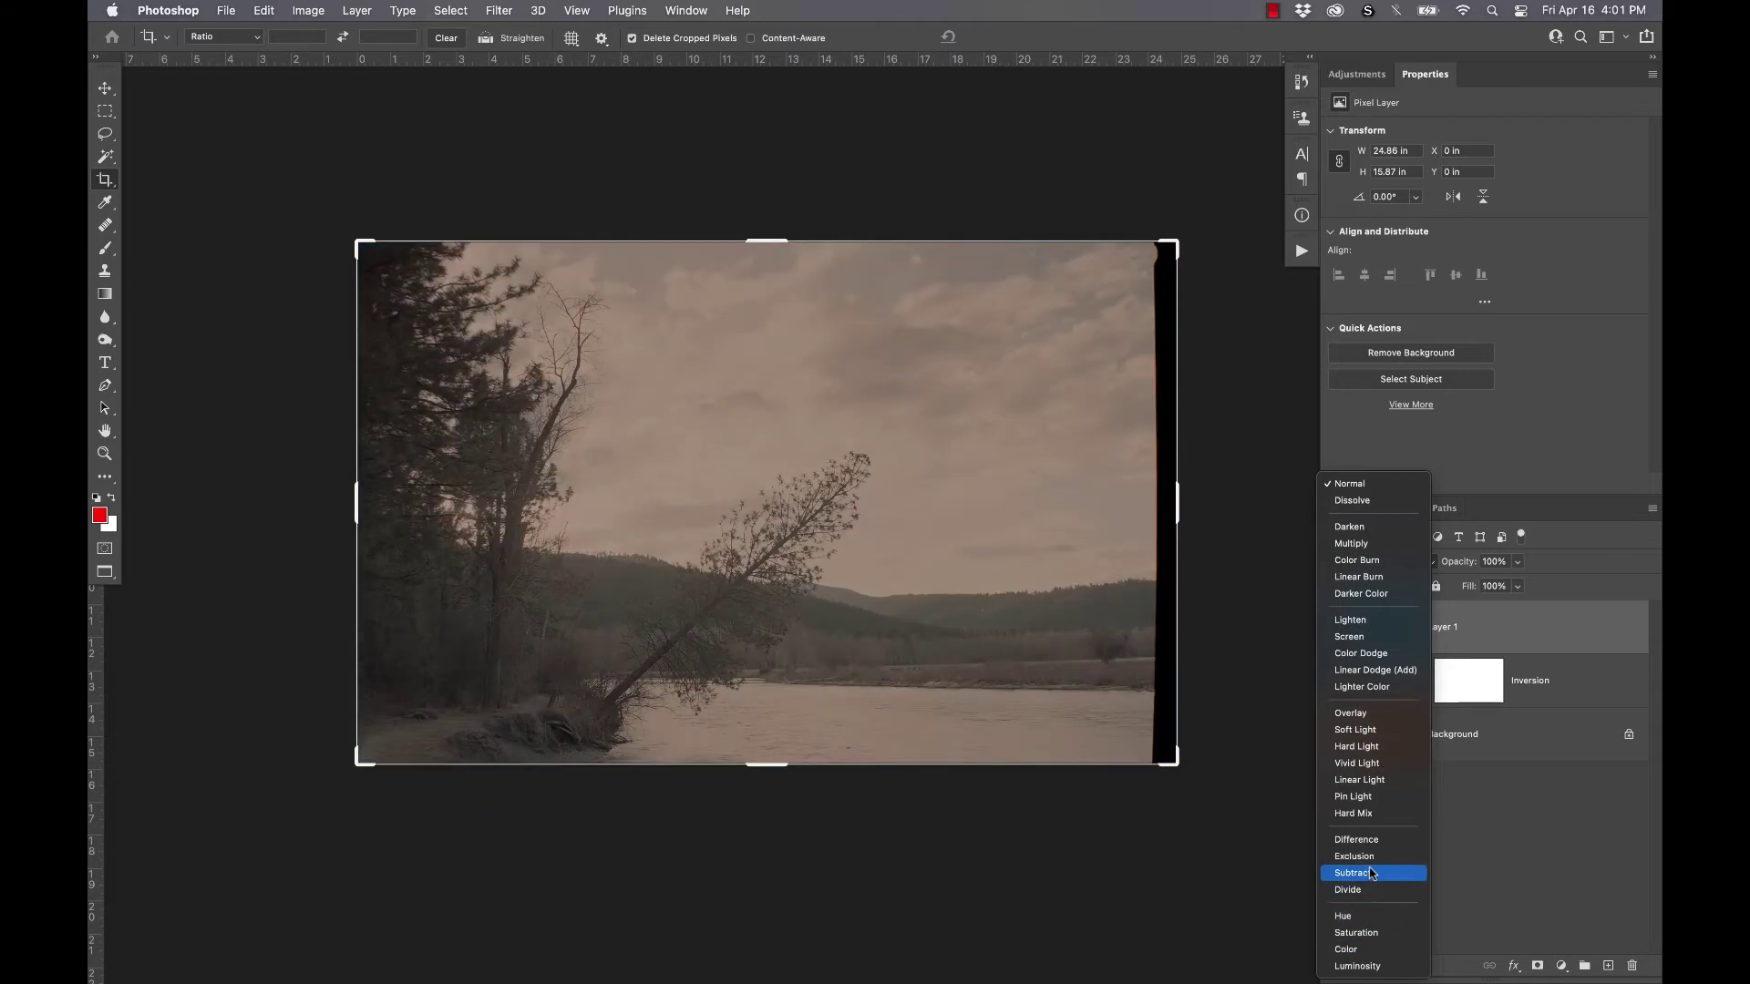
{"action": "left_click", "coordinate": [1371, 875]}
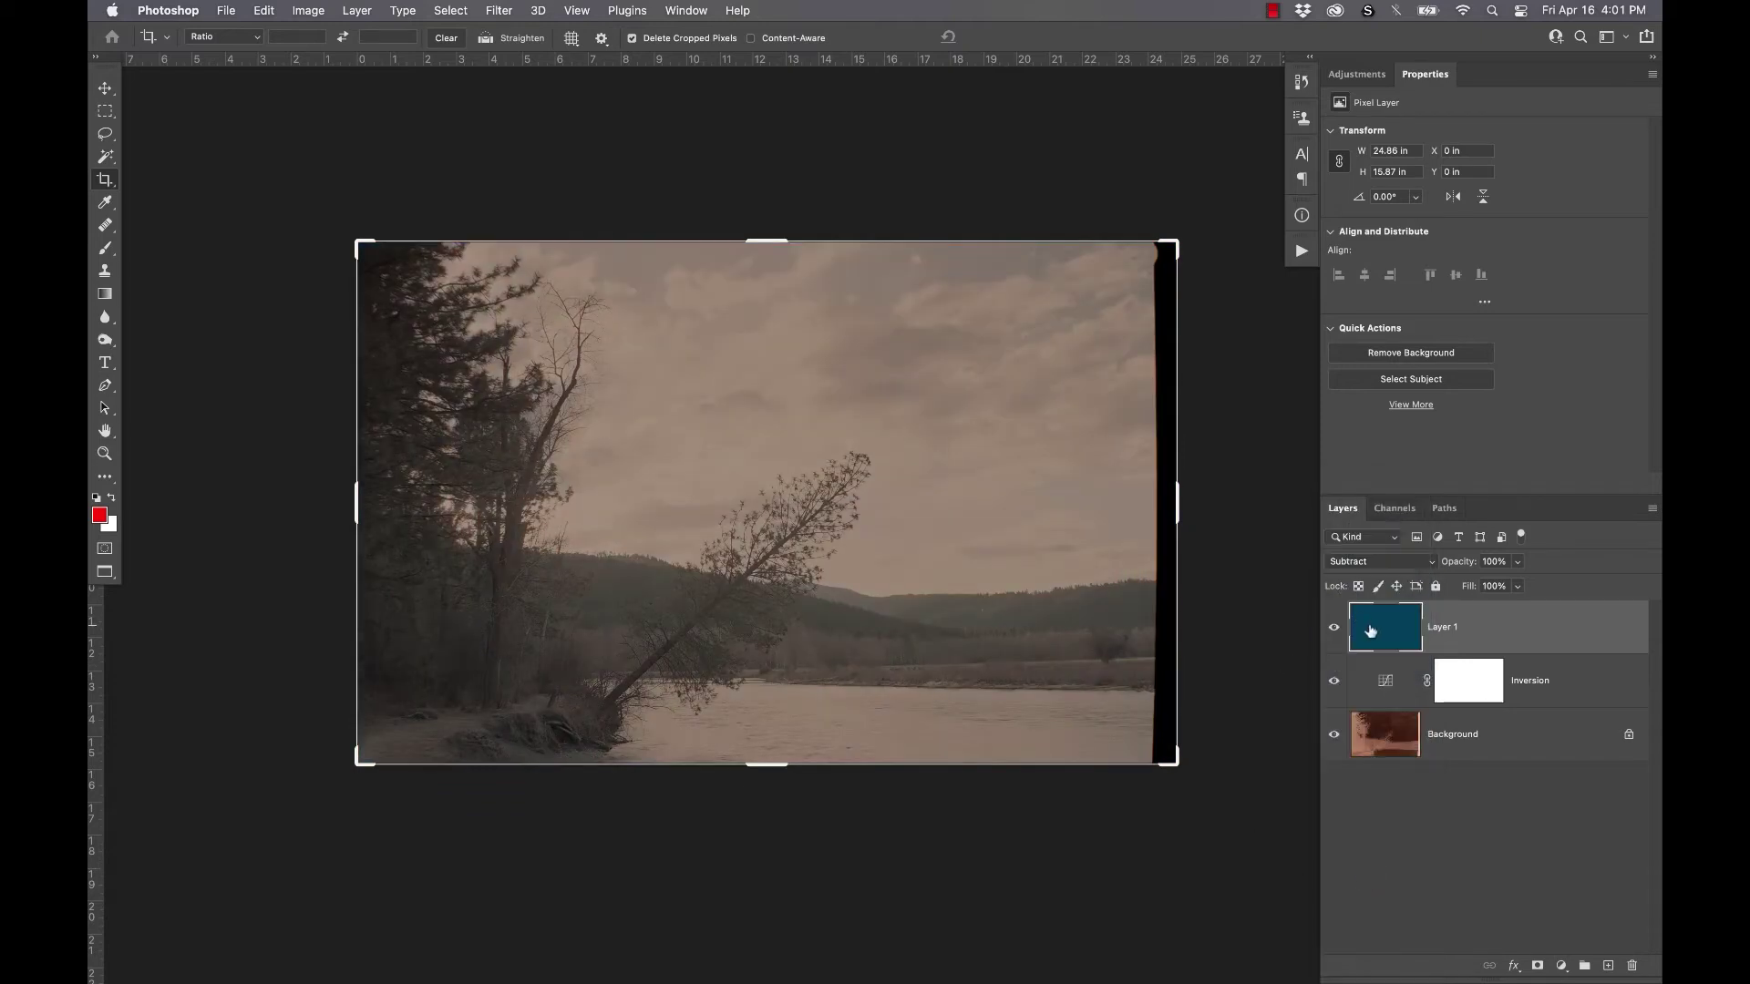
Step: Add a second Curves layer and pull in the red channel's white point
{"action": "left_click", "coordinate": [1560, 966]}
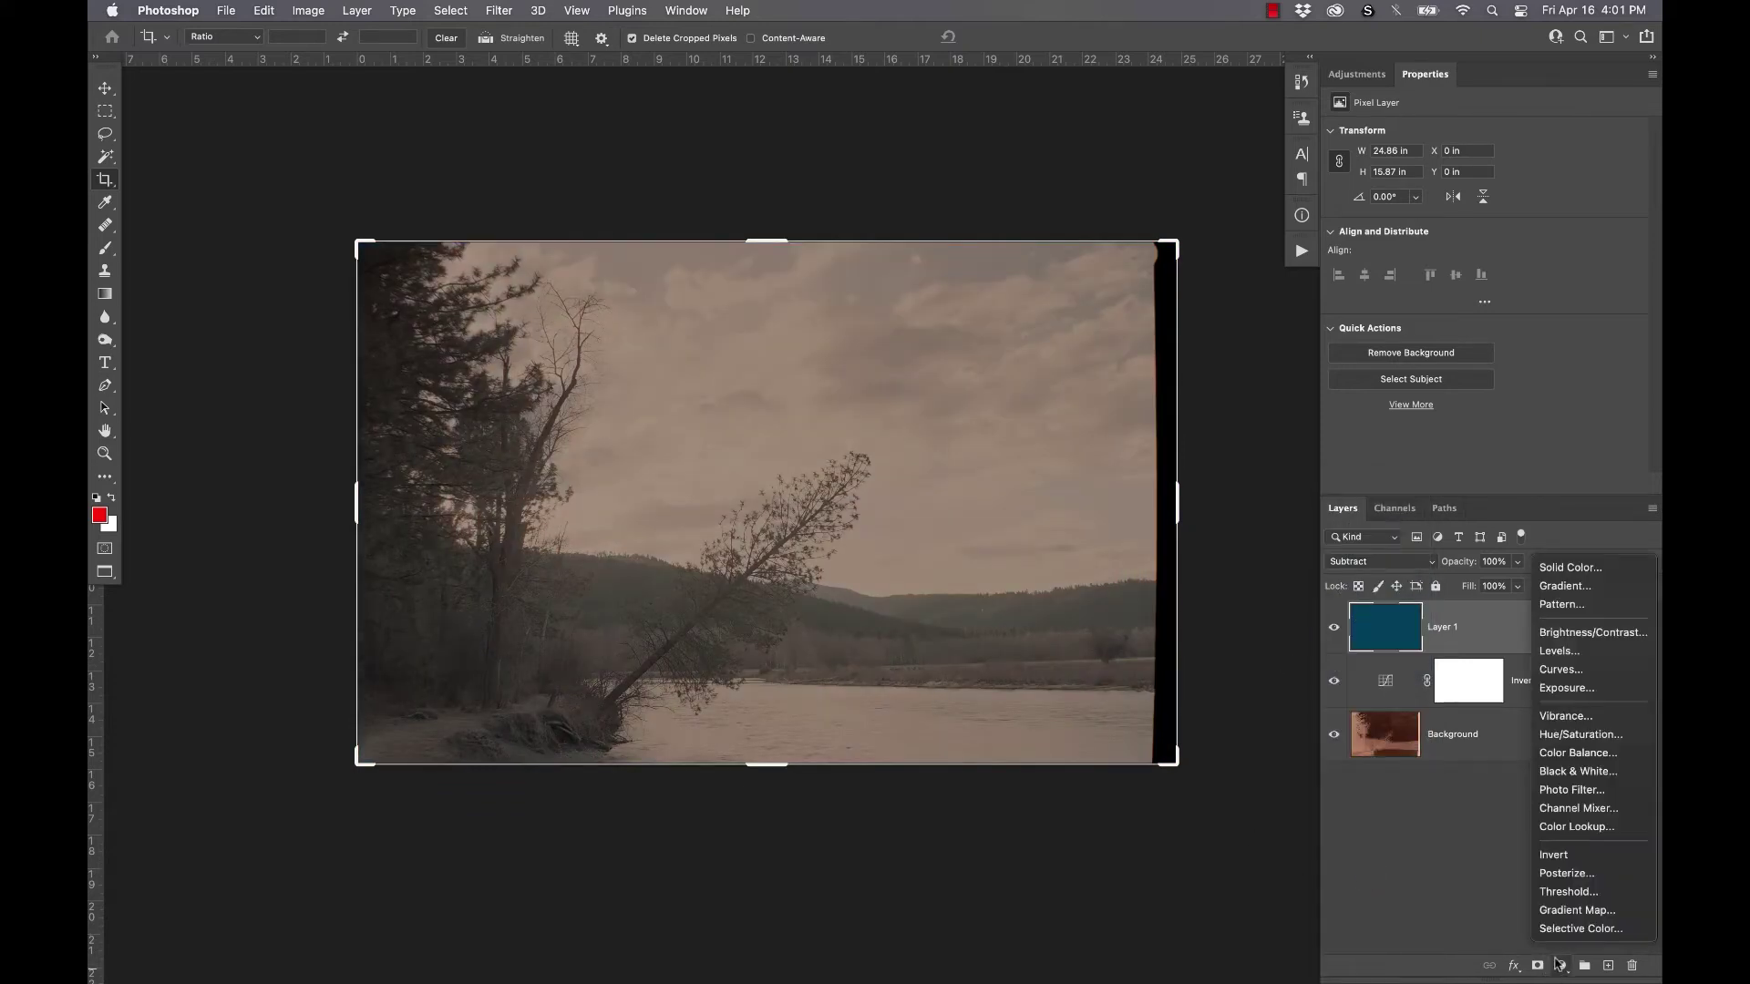
{"action": "left_click", "coordinate": [1597, 675]}
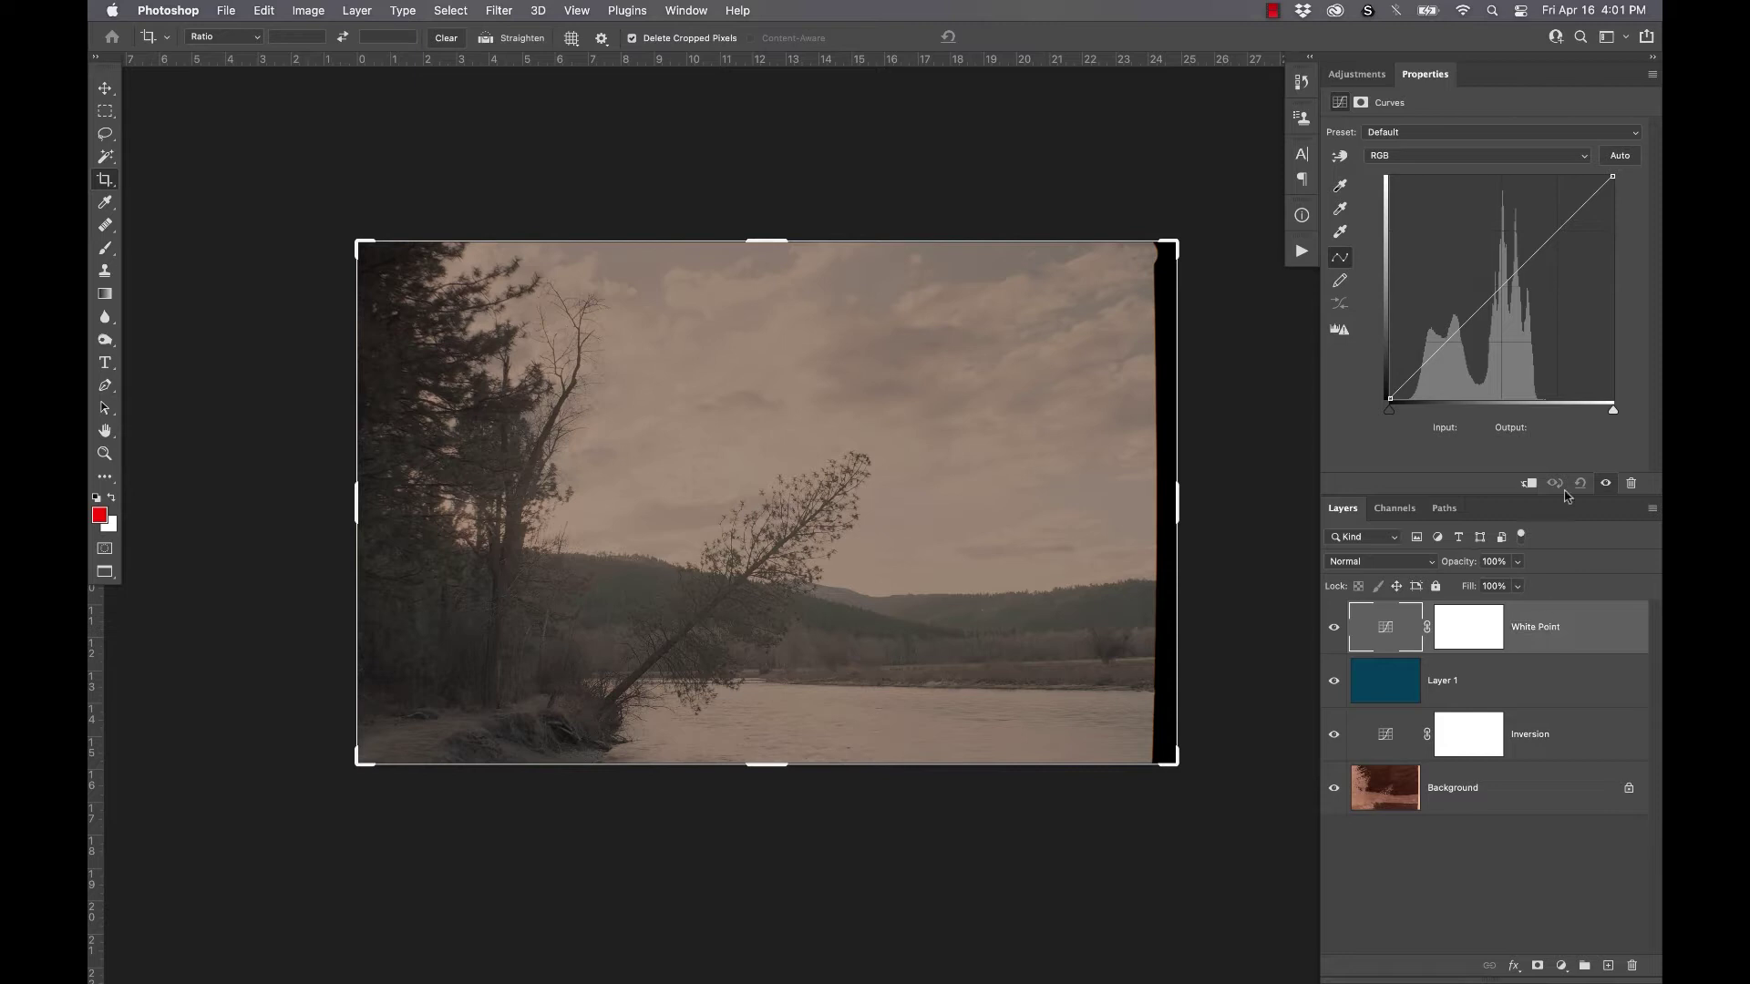
{"action": "left_click", "coordinate": [1467, 157]}
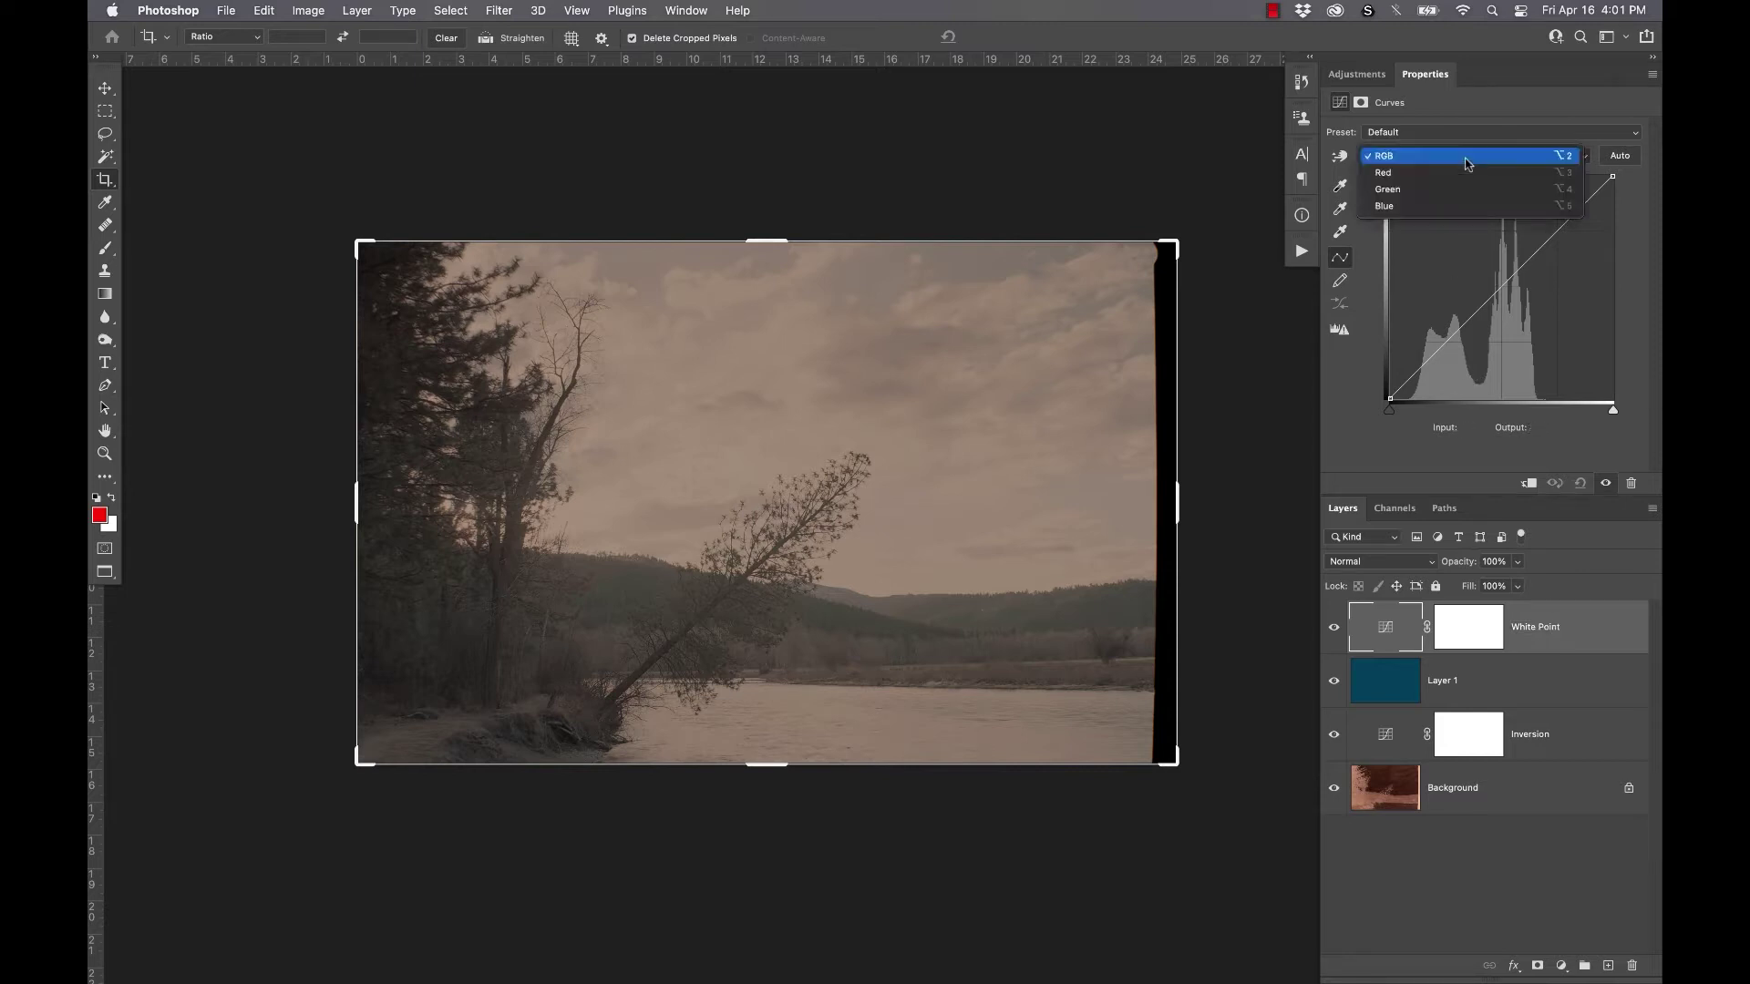
{"action": "left_click", "coordinate": [1469, 173]}
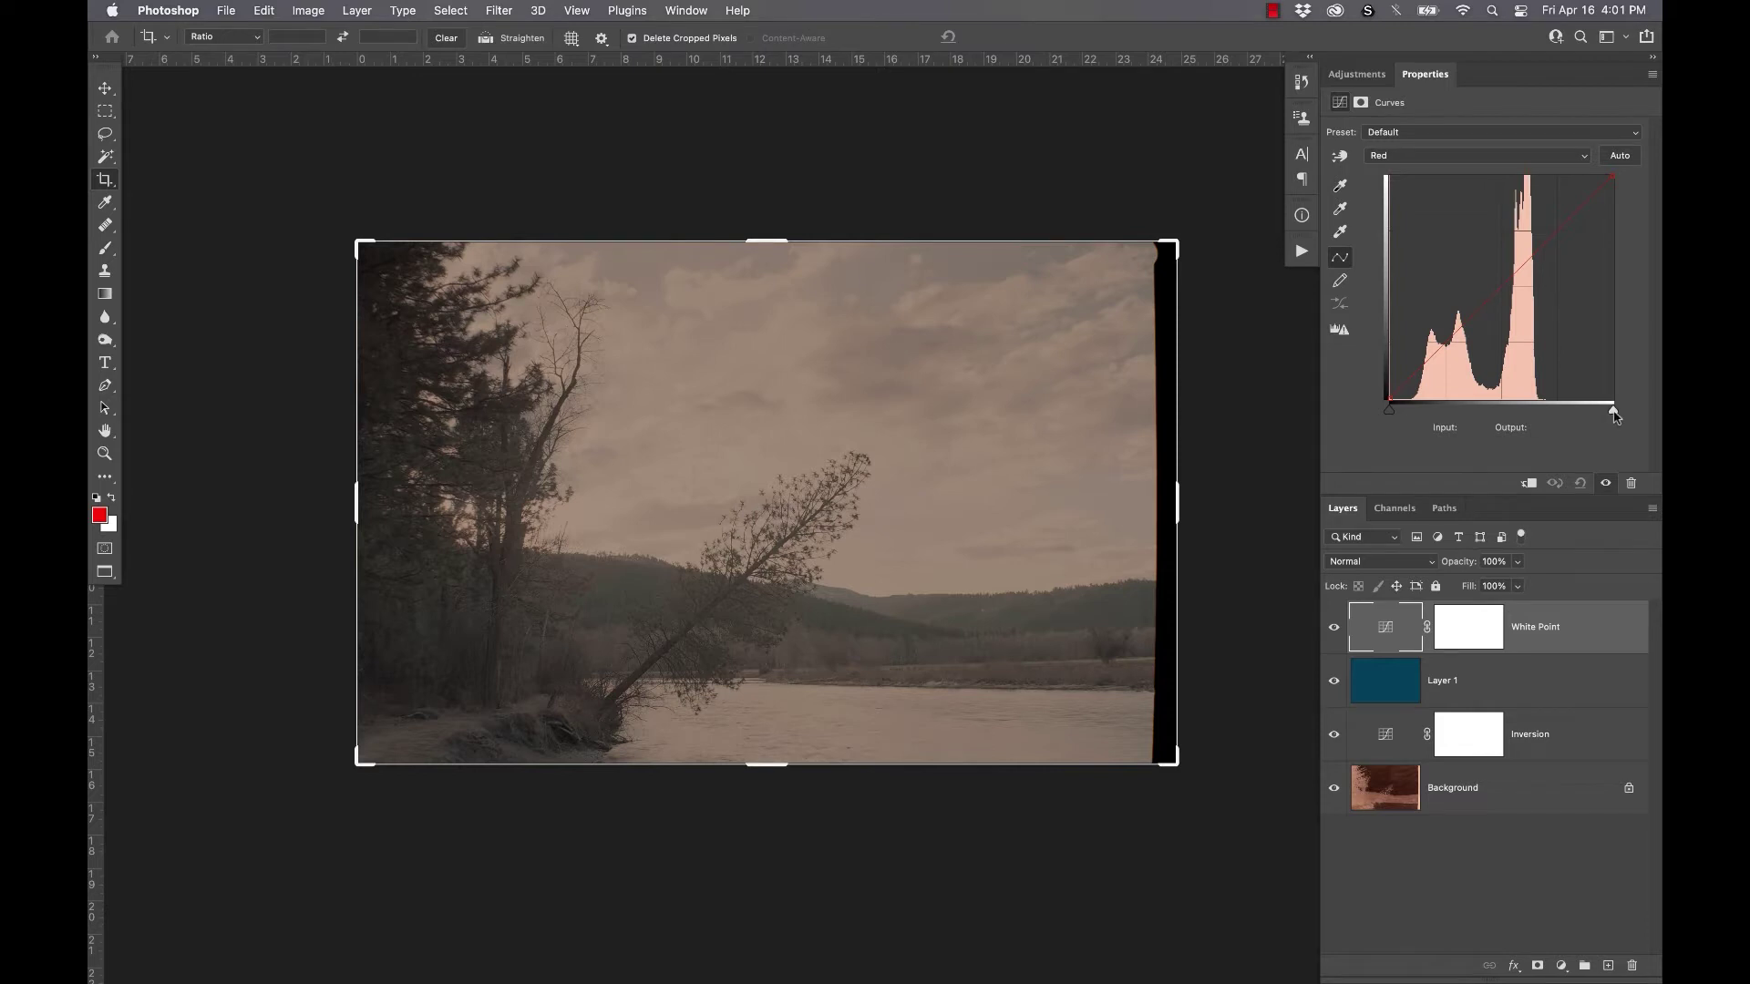
{"action": "left_click_drag", "start_coordinate": [1615, 413], "coordinate": [1594, 421]}
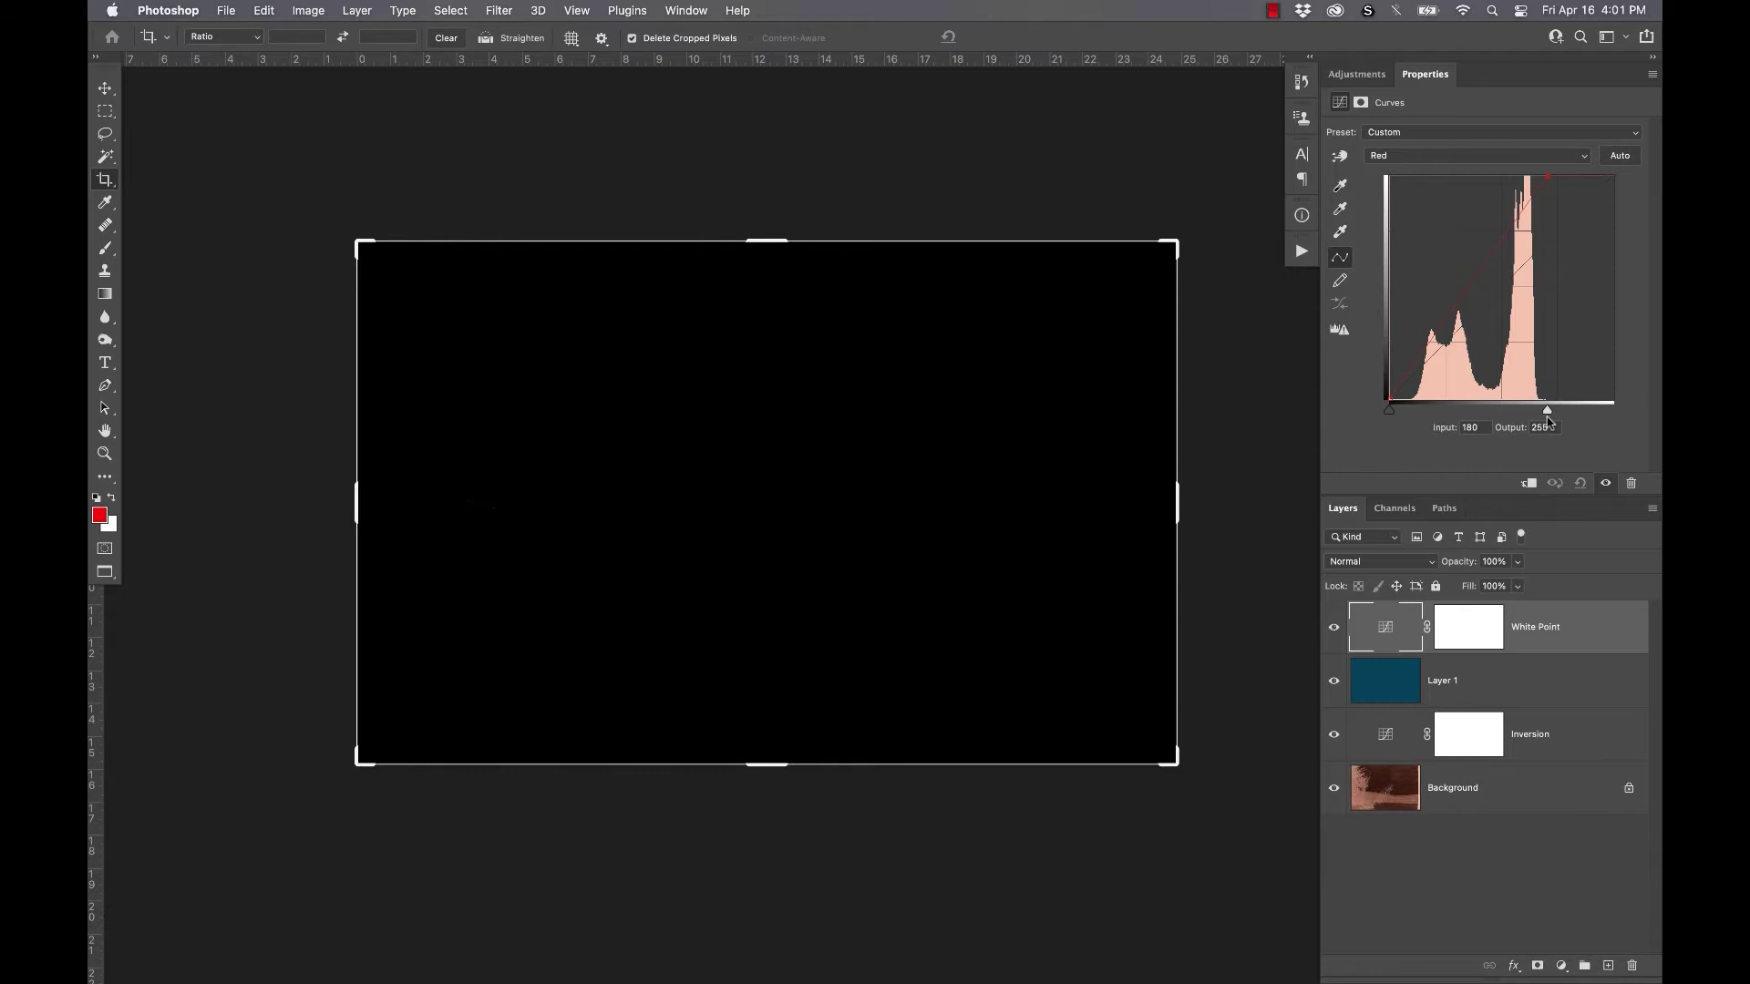
Step: Pull the green and blue channel white points left to neutralise the highlights
{"action": "left_click", "coordinate": [1479, 161]}
{"action": "left_click", "coordinate": [1485, 173]}
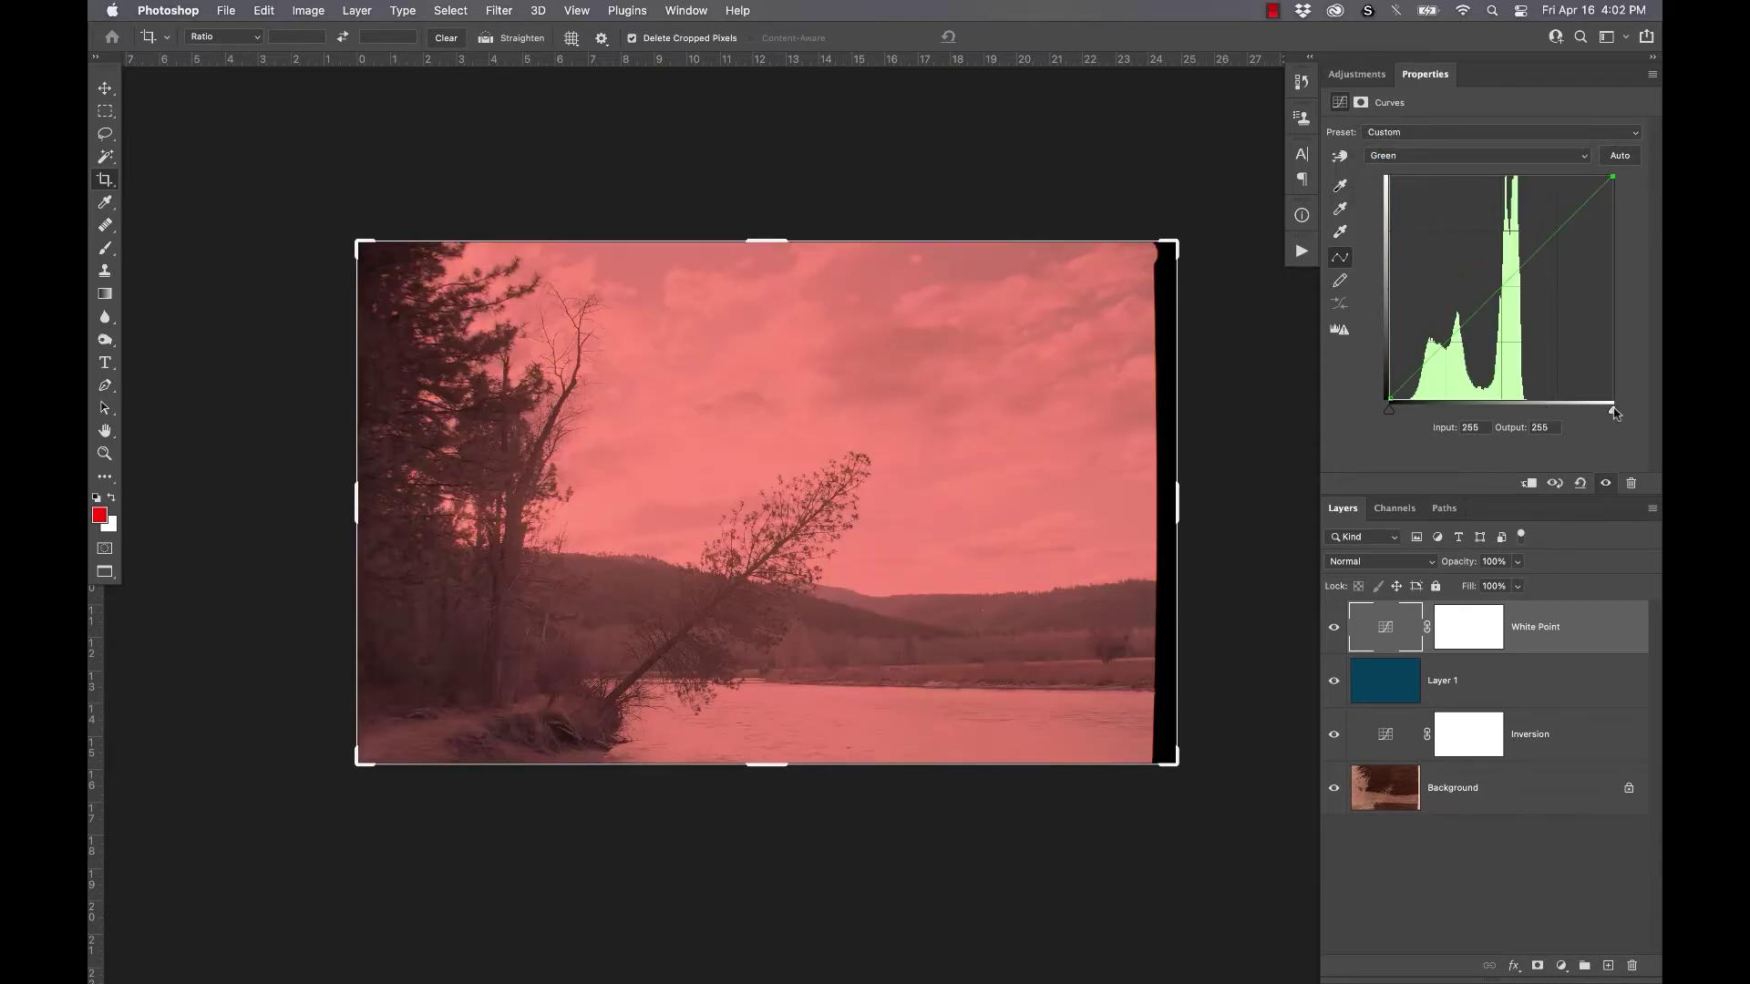
{"action": "left_click_drag", "start_coordinate": [1615, 413], "coordinate": [1530, 411]}
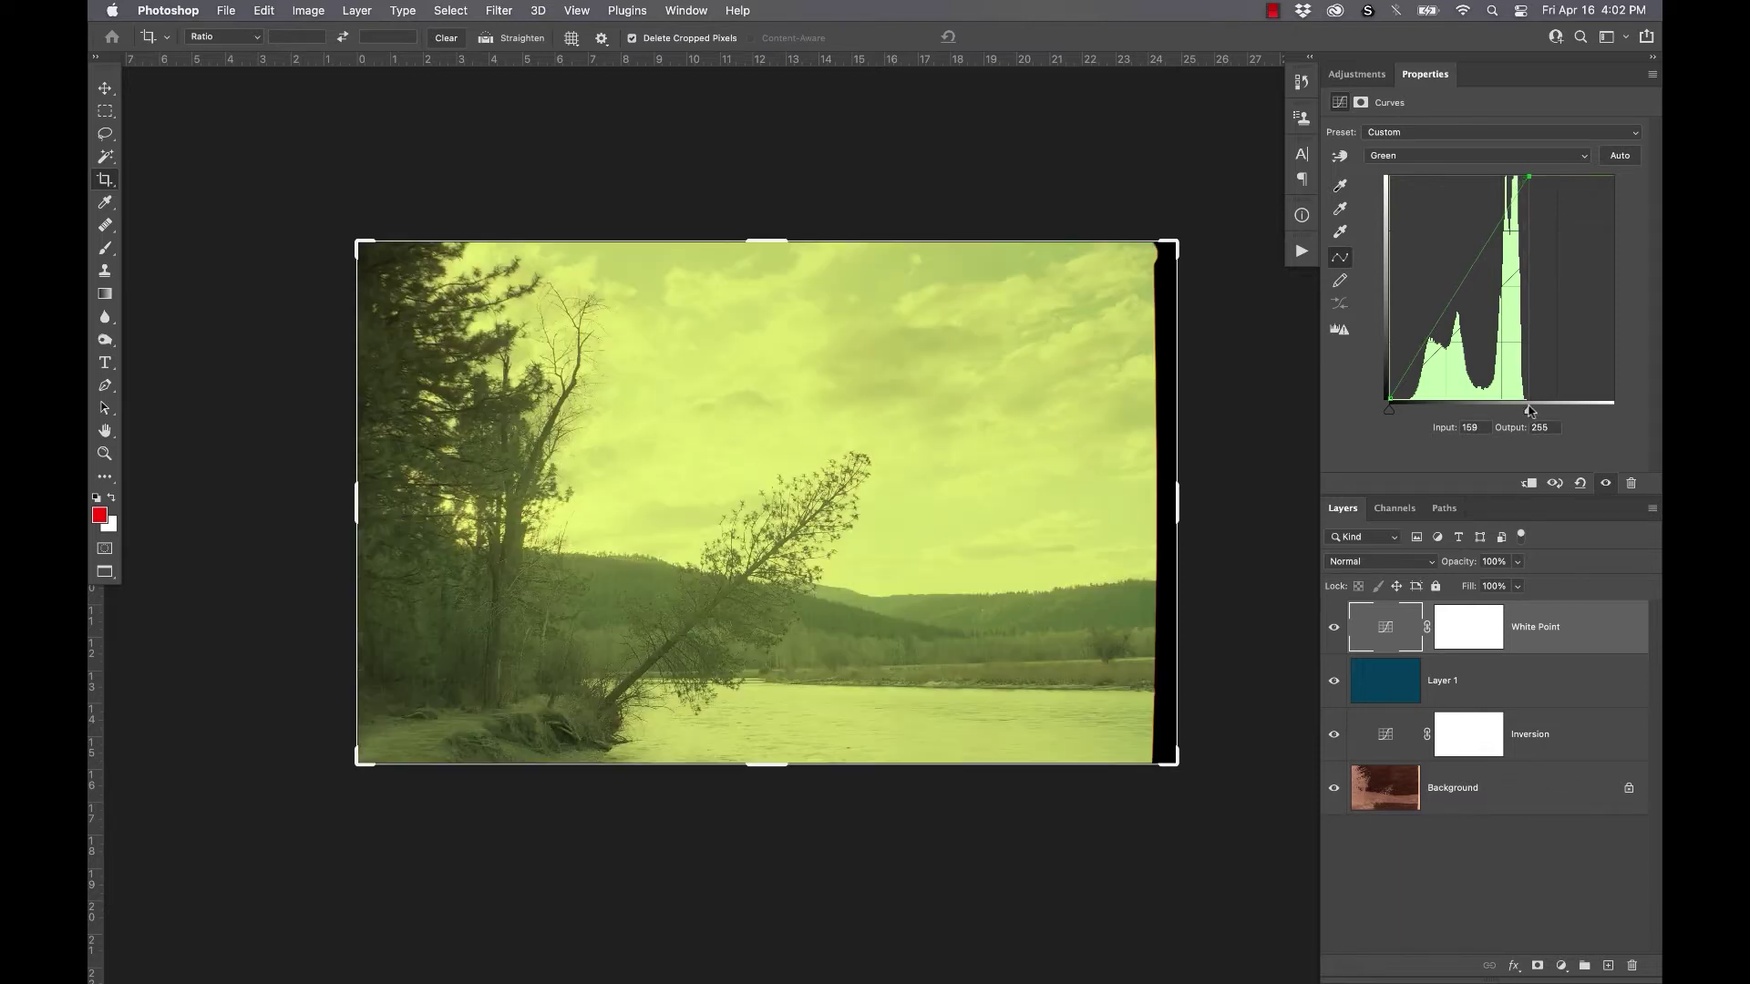
{"action": "left_click", "coordinate": [1511, 151]}
{"action": "left_click", "coordinate": [1510, 175]}
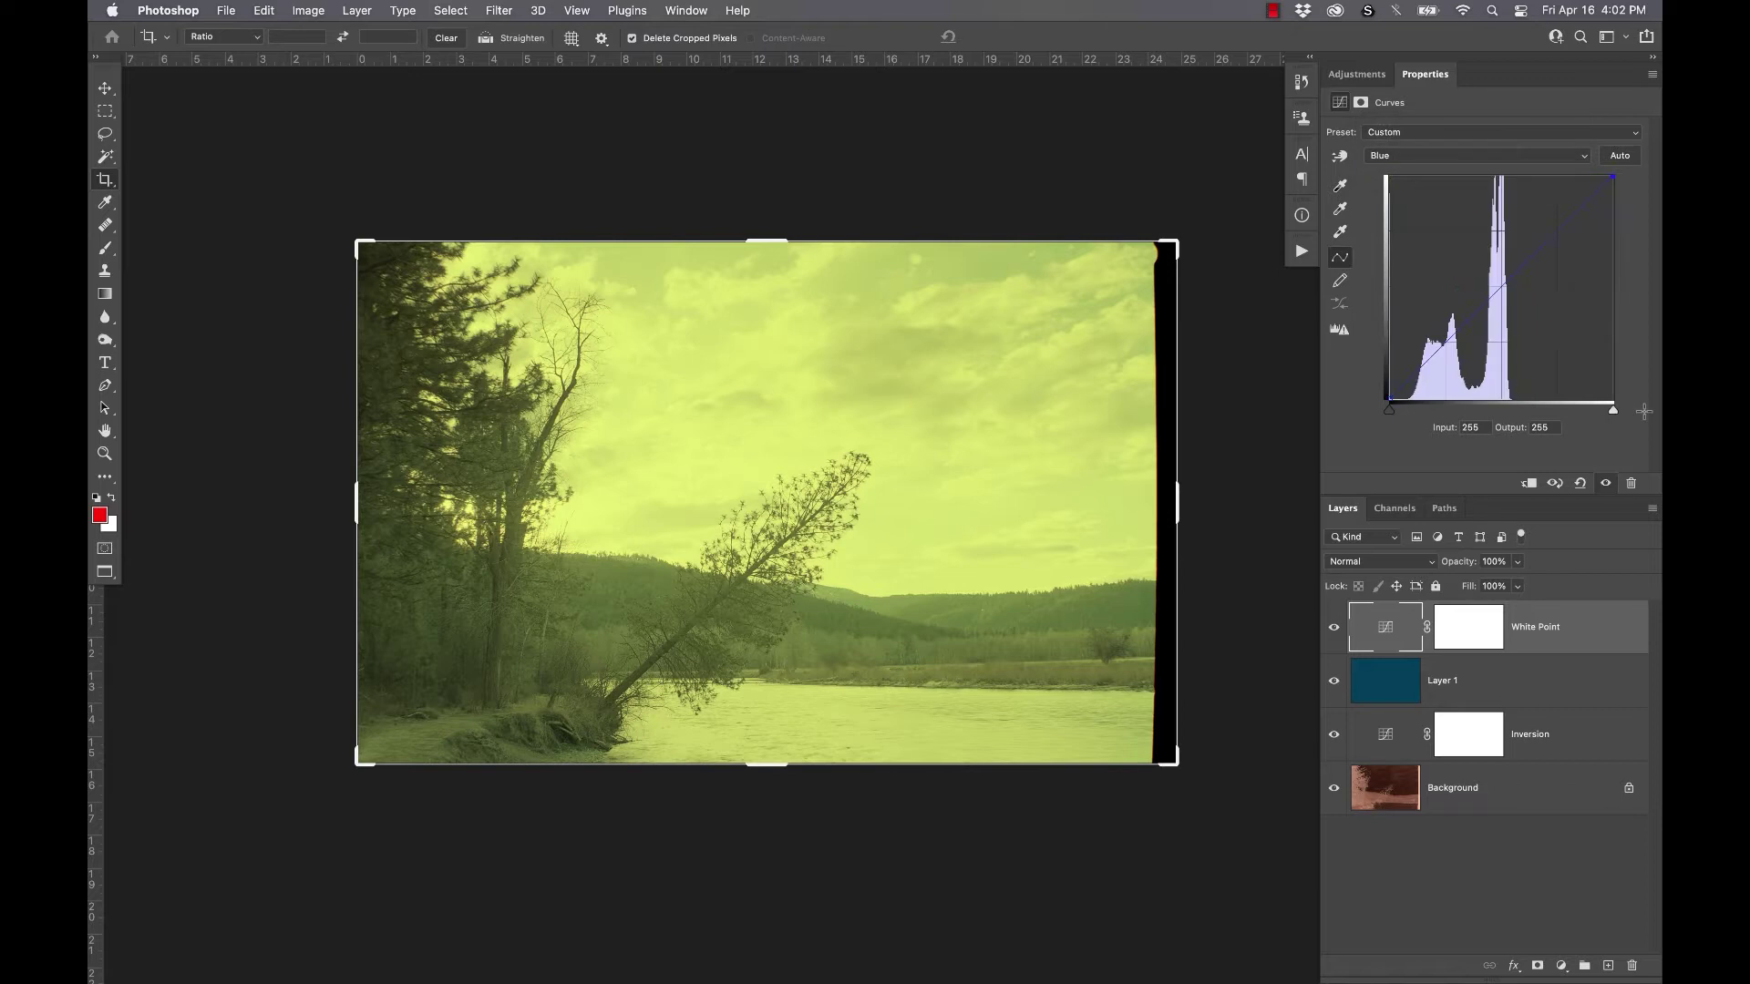
{"action": "left_click_drag", "start_coordinate": [1613, 412], "coordinate": [1520, 412]}
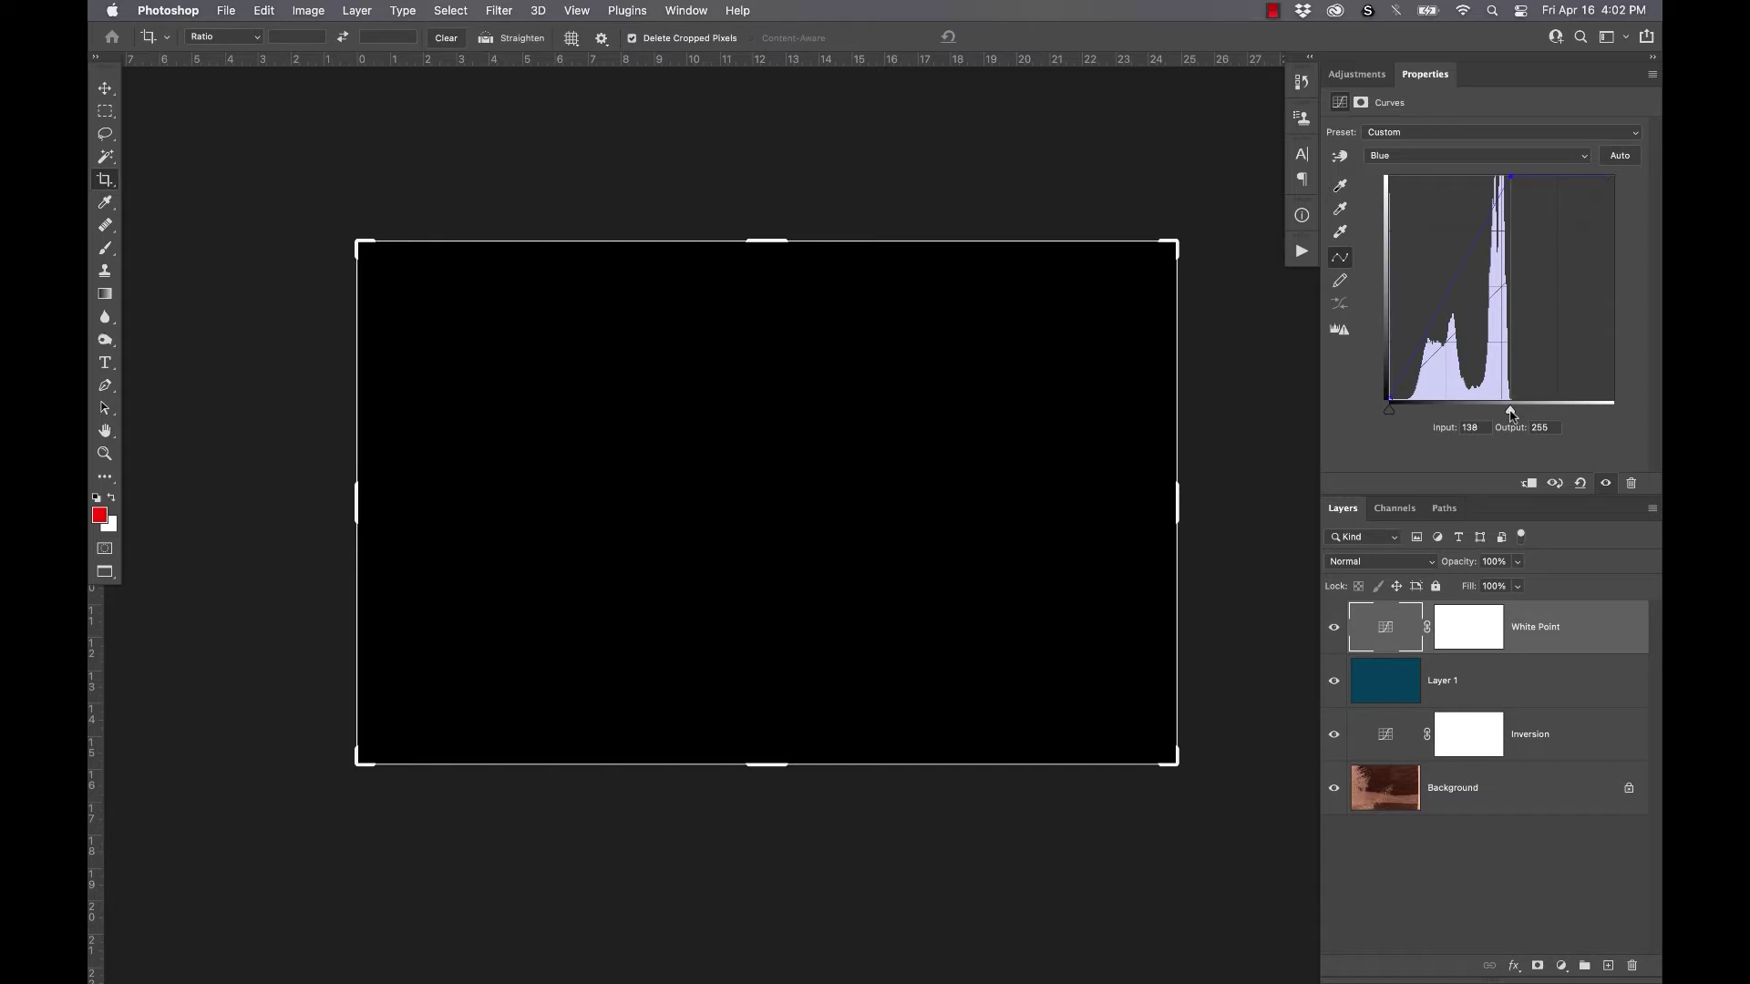
{"action": "left_click_drag", "start_coordinate": [1511, 412], "coordinate": [1514, 412]}
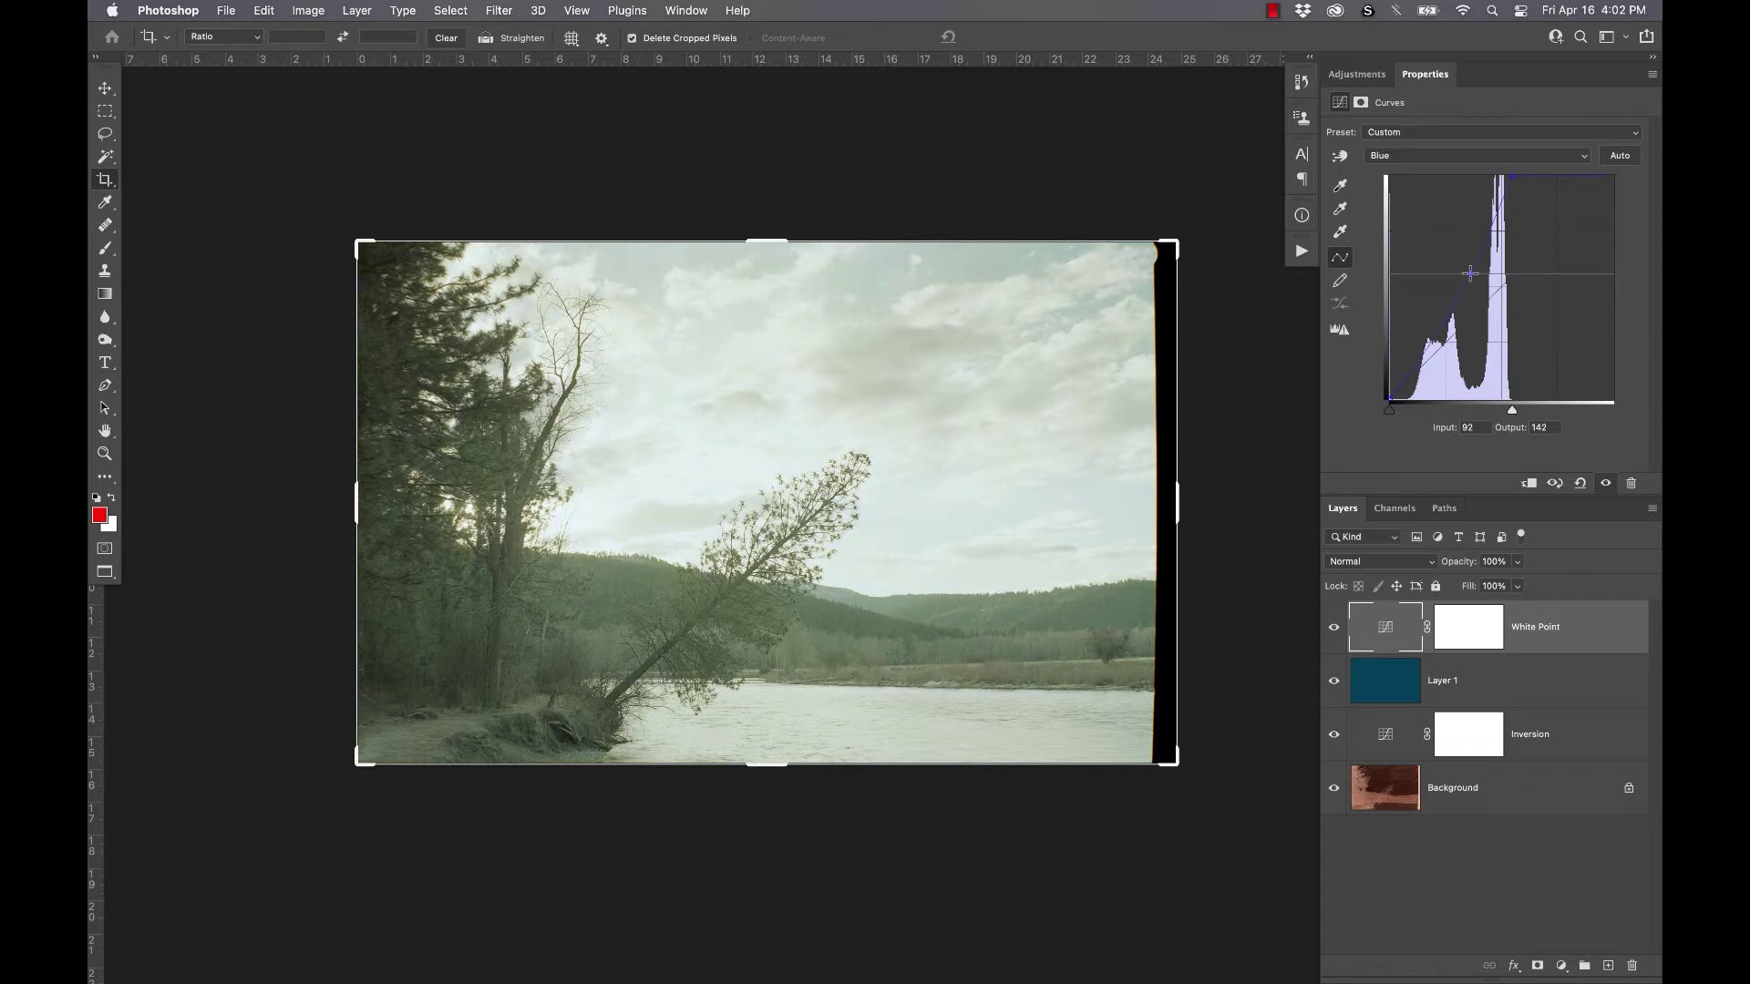
Step: Lower the green channel's midtones to reduce the remaining green cast
{"action": "left_click", "coordinate": [1471, 156]}
{"action": "left_click", "coordinate": [1470, 137]}
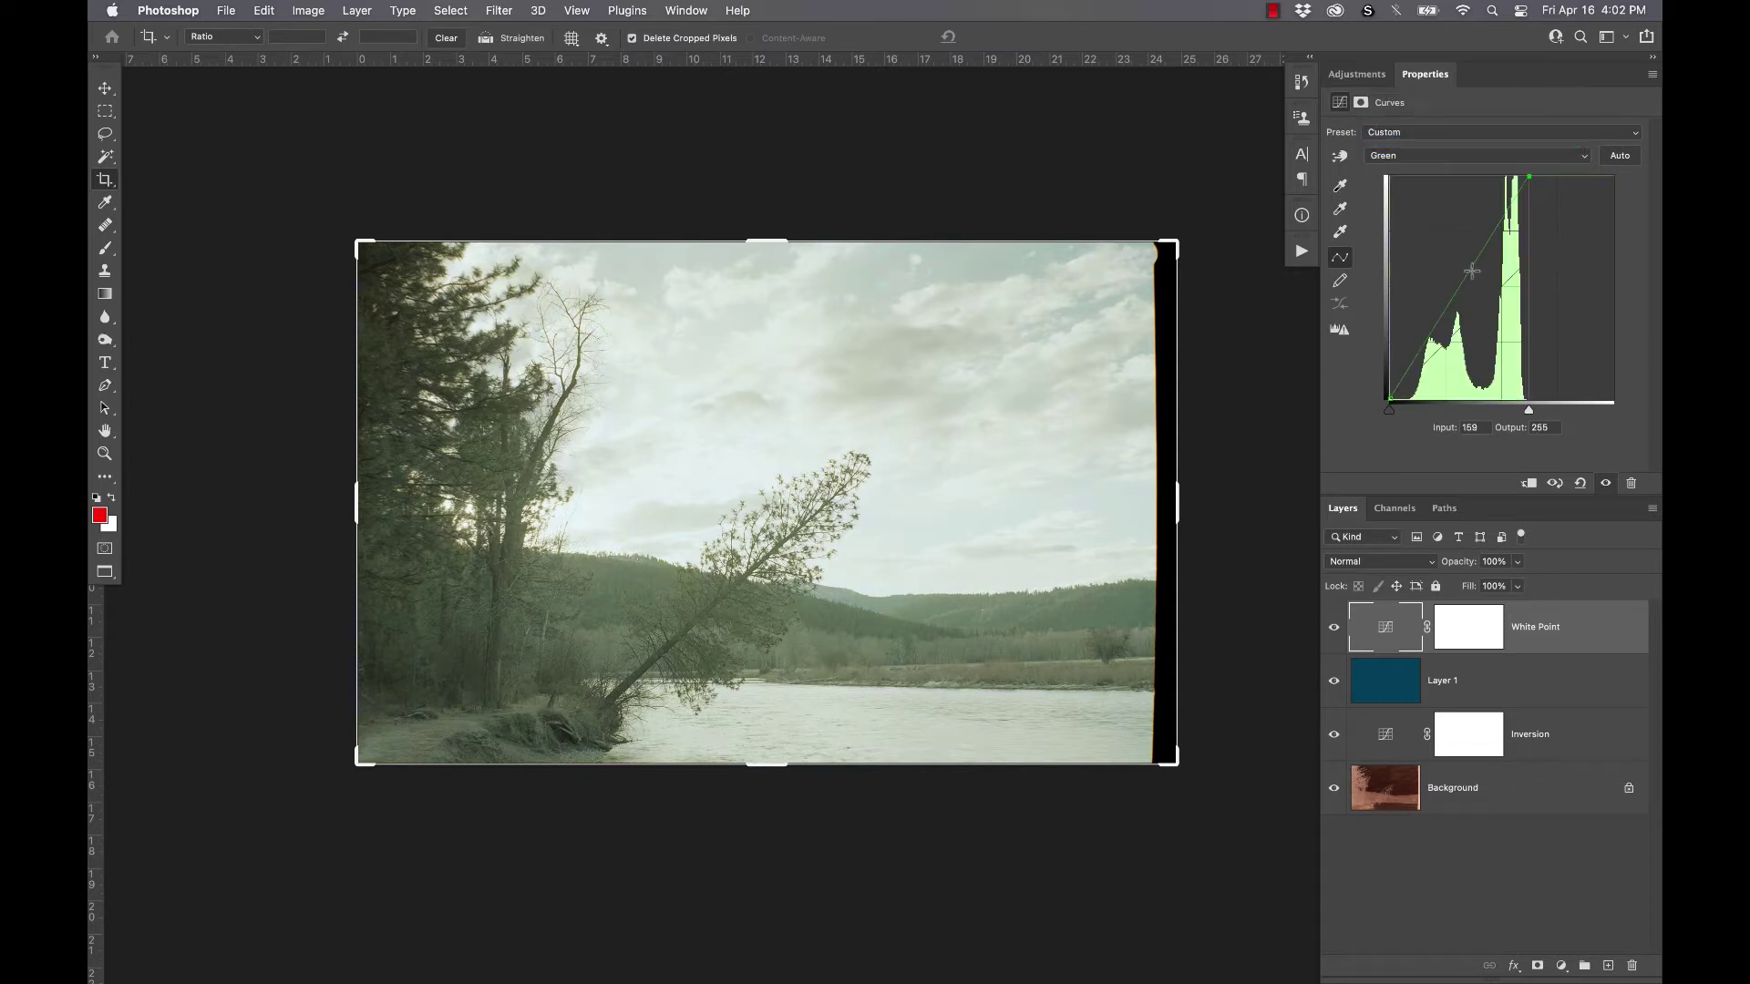
{"action": "left_click_drag", "start_coordinate": [1472, 270], "coordinate": [1470, 278]}
Step: On the RGB curve, raise the black point and shape an S-curve with a point mapping 144 to 94
{"action": "left_click", "coordinate": [1478, 162]}
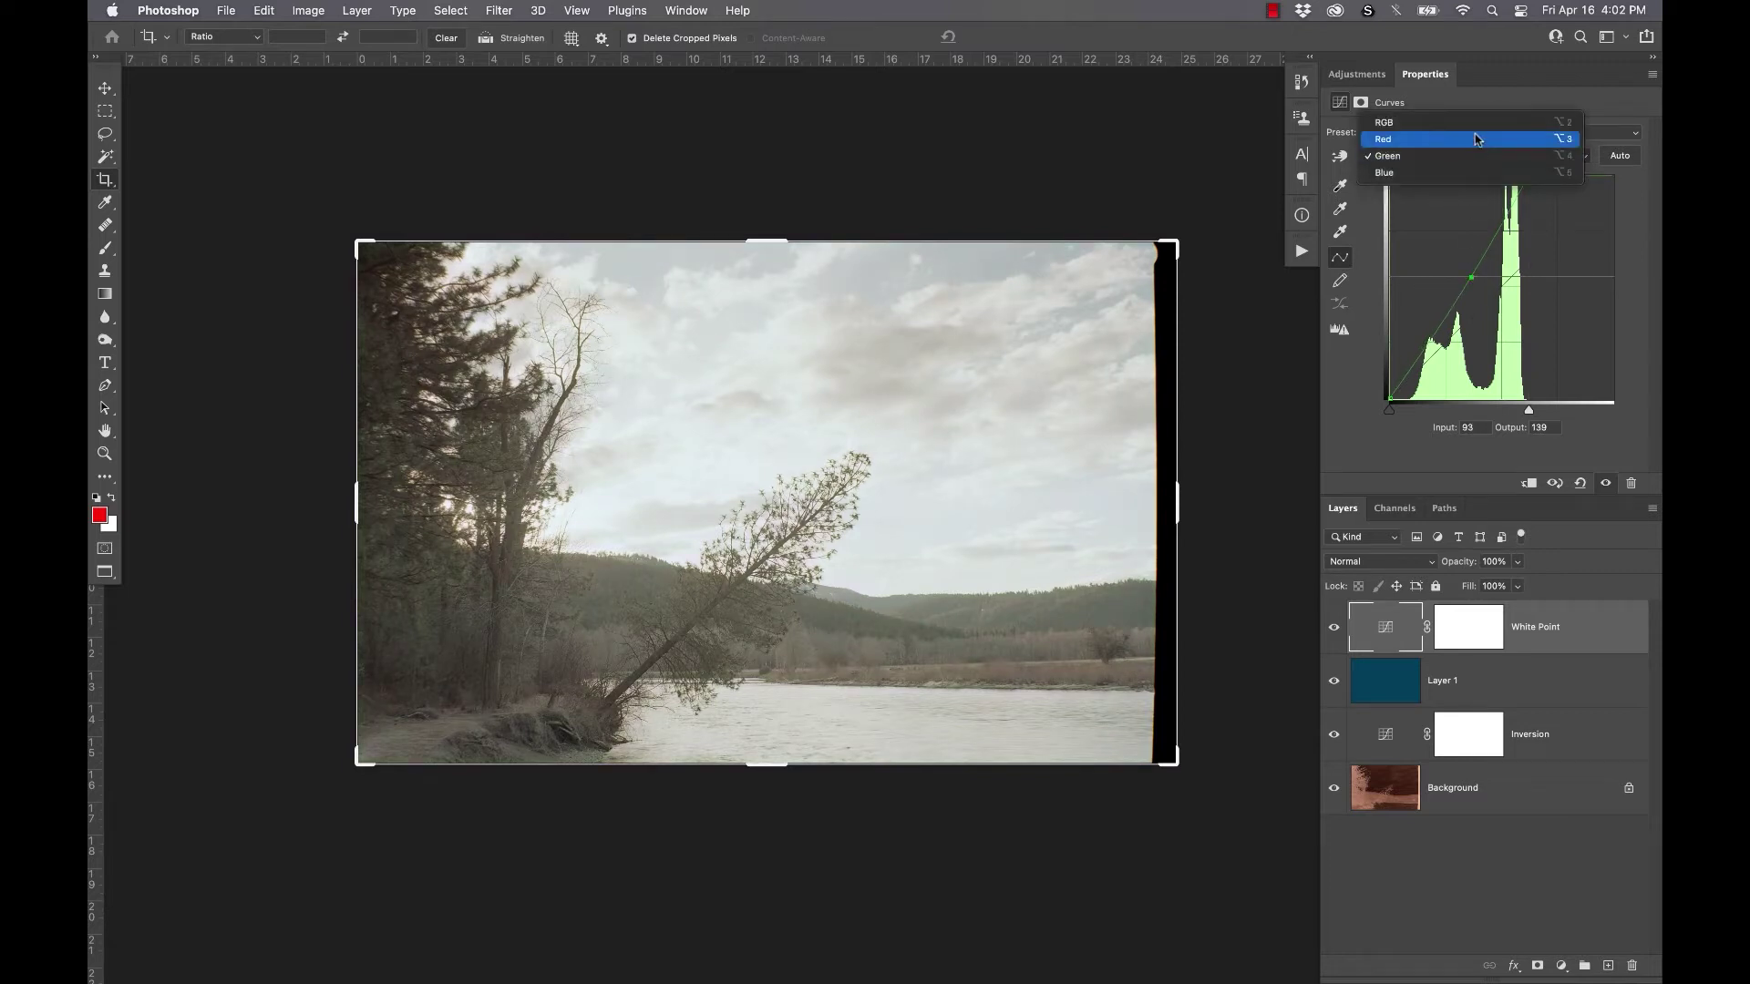
{"action": "left_click", "coordinate": [1478, 123]}
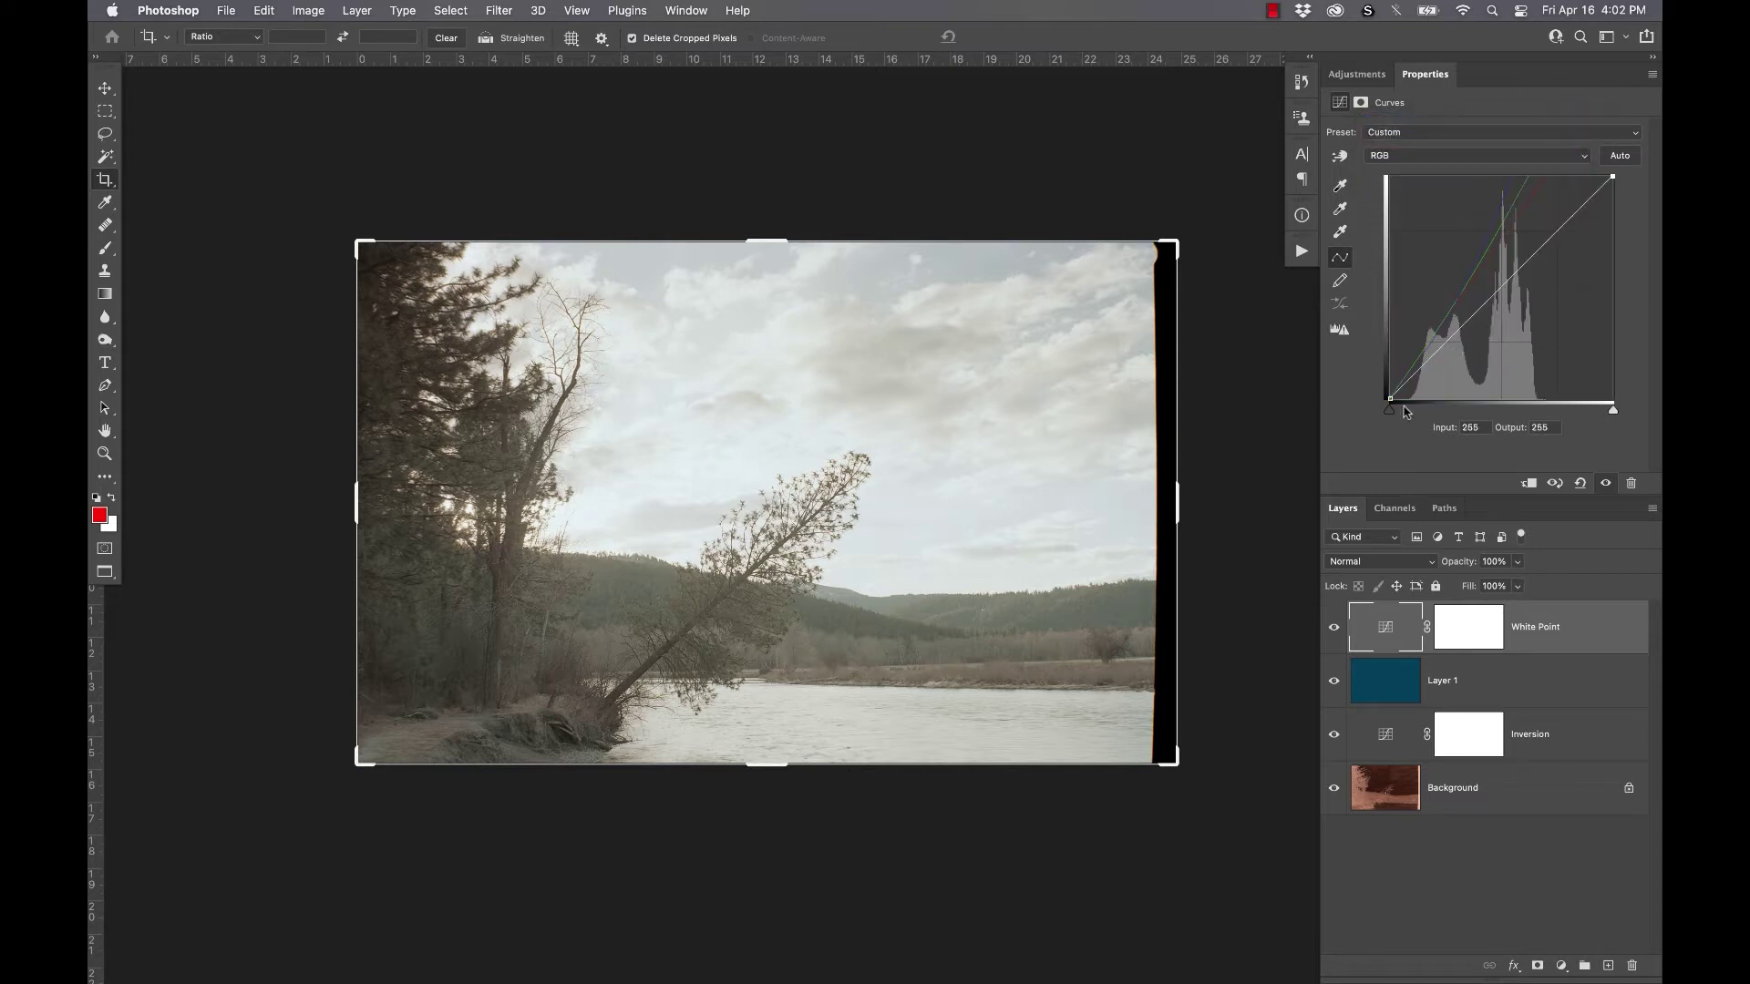
{"action": "left_click_drag", "start_coordinate": [1390, 411], "coordinate": [1418, 389]}
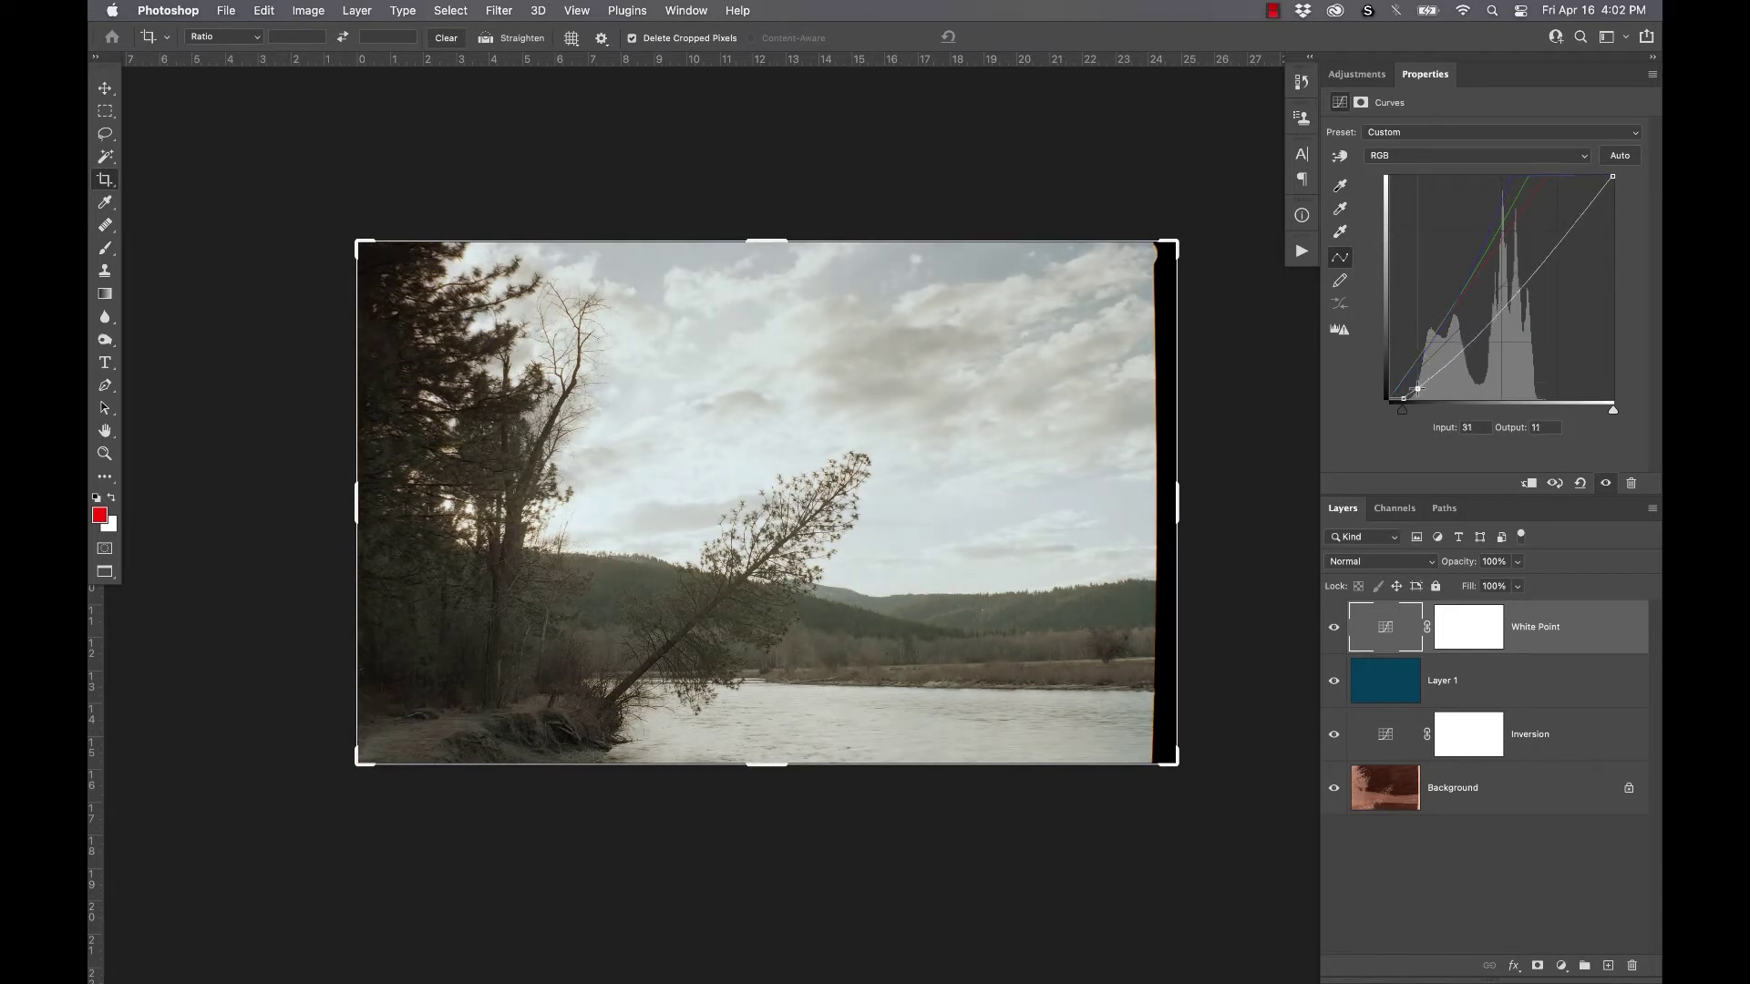
{"action": "left_click_drag", "start_coordinate": [1495, 319], "coordinate": [1515, 305]}
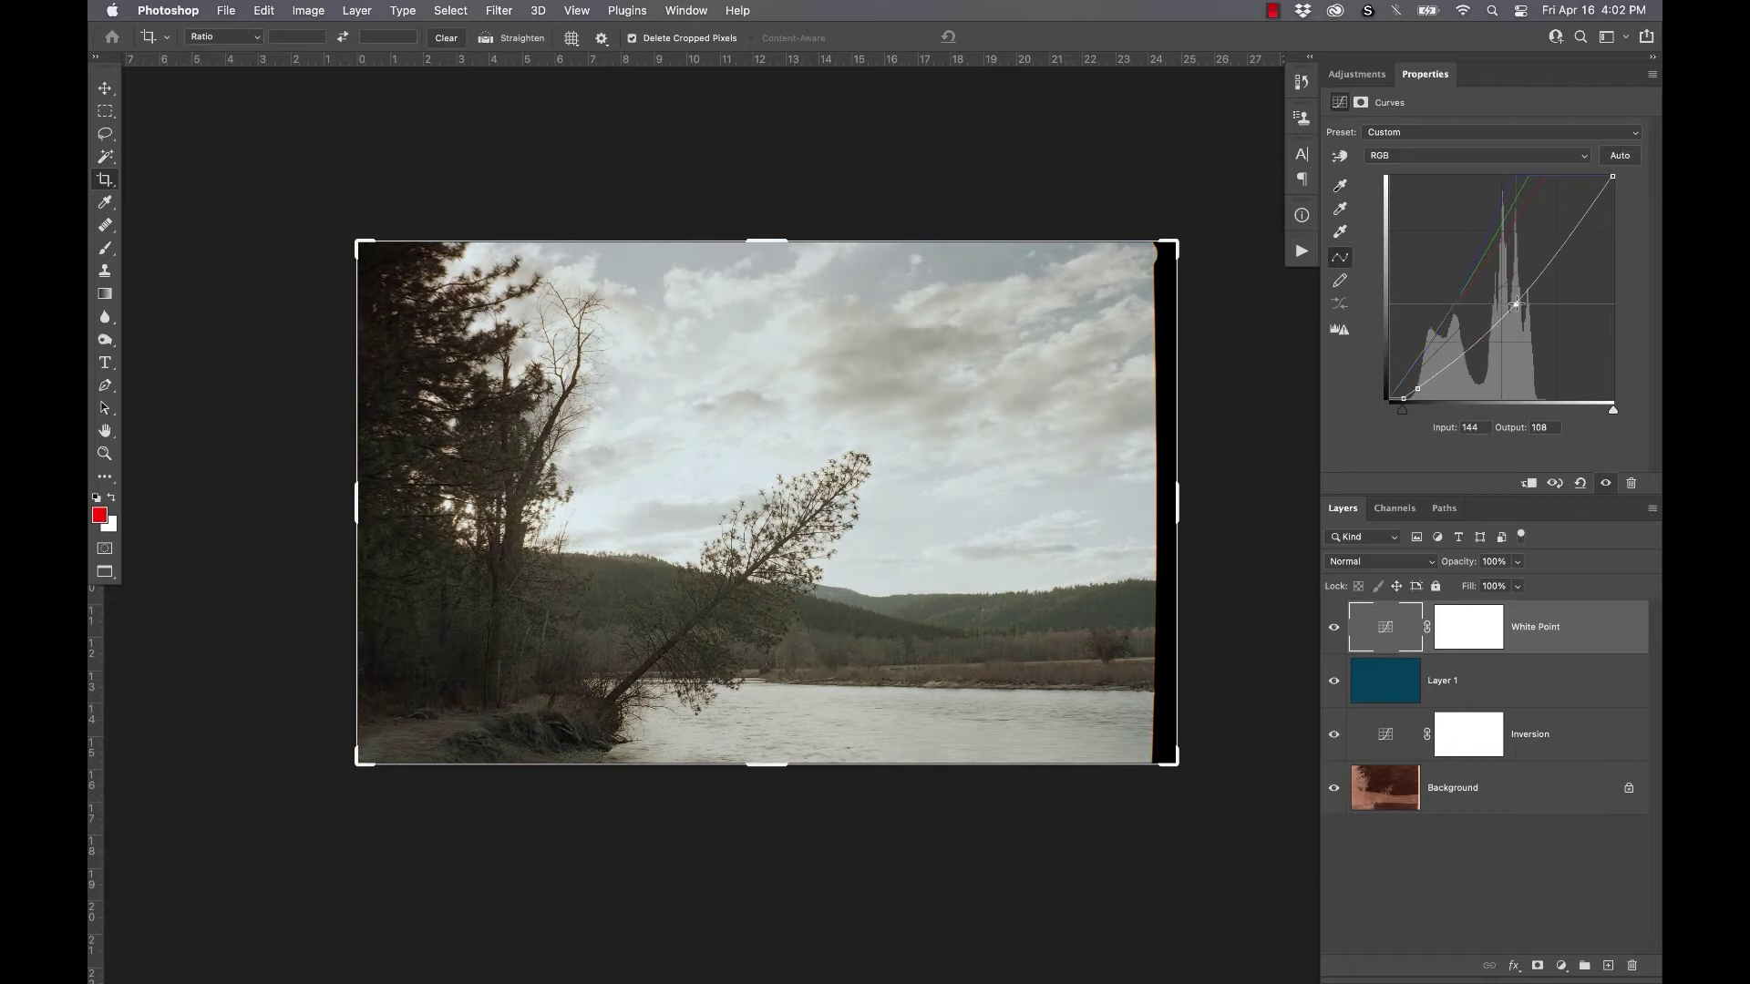
{"action": "left_click_drag", "start_coordinate": [1417, 390], "coordinate": [1432, 383]}
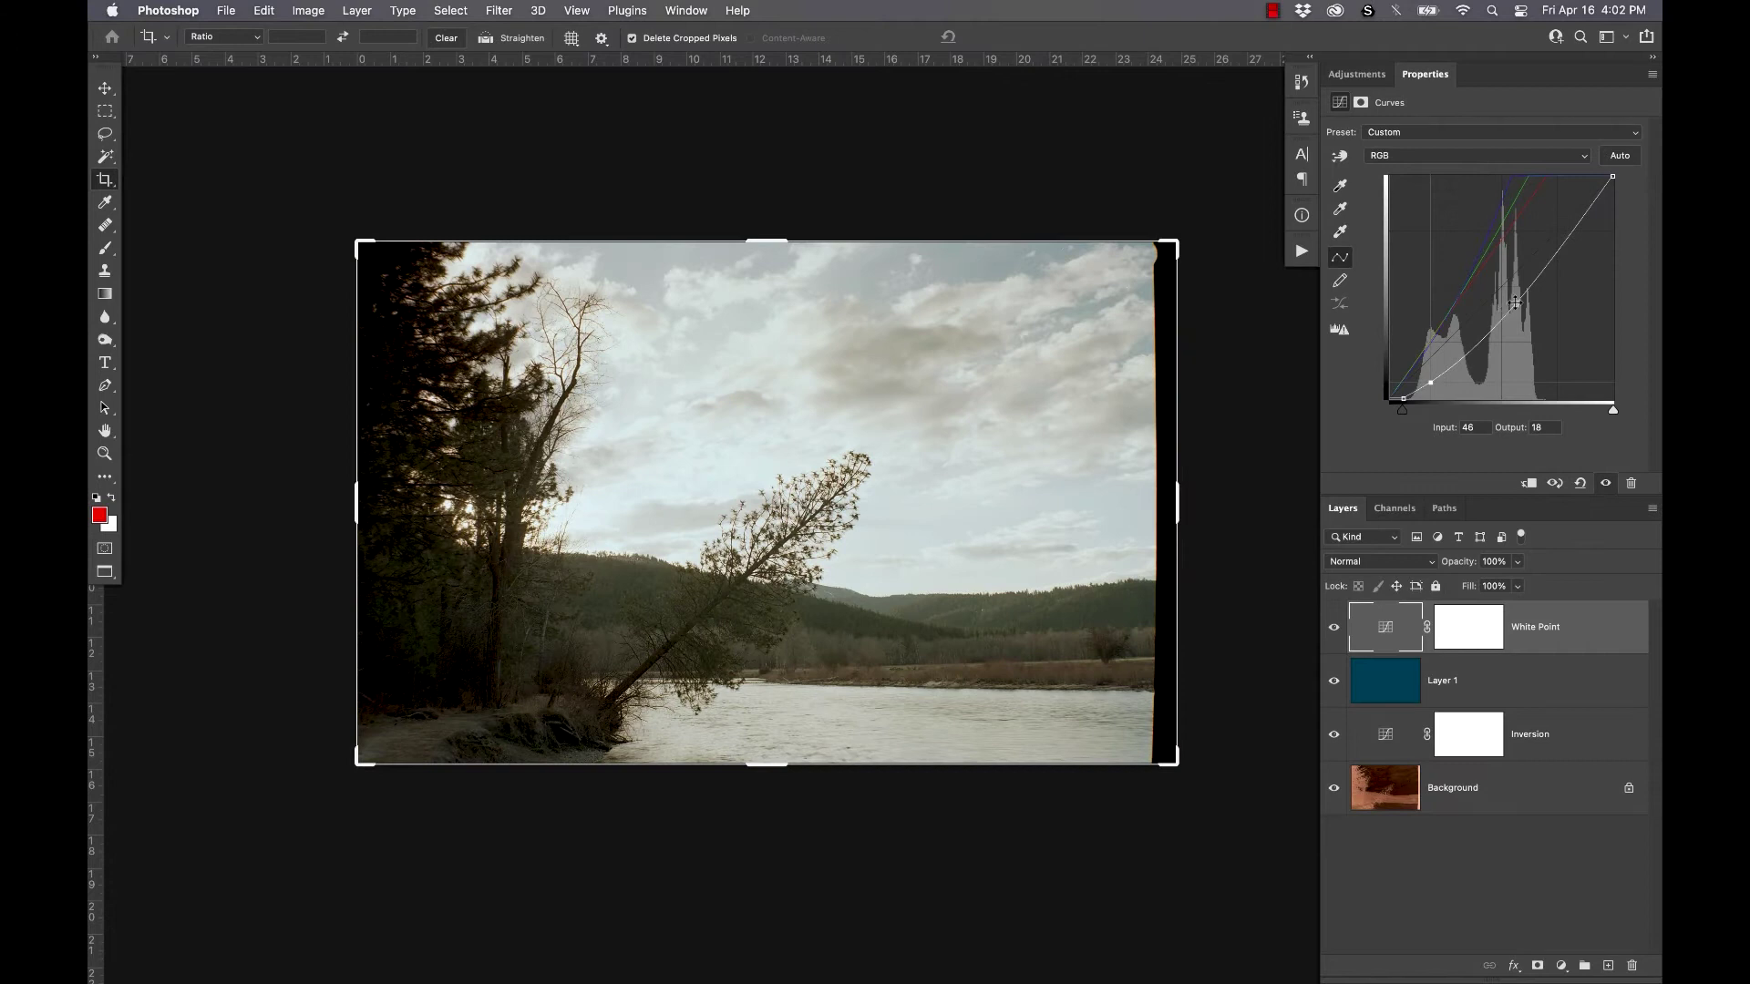
{"action": "left_click_drag", "start_coordinate": [1515, 301], "coordinate": [1513, 315]}
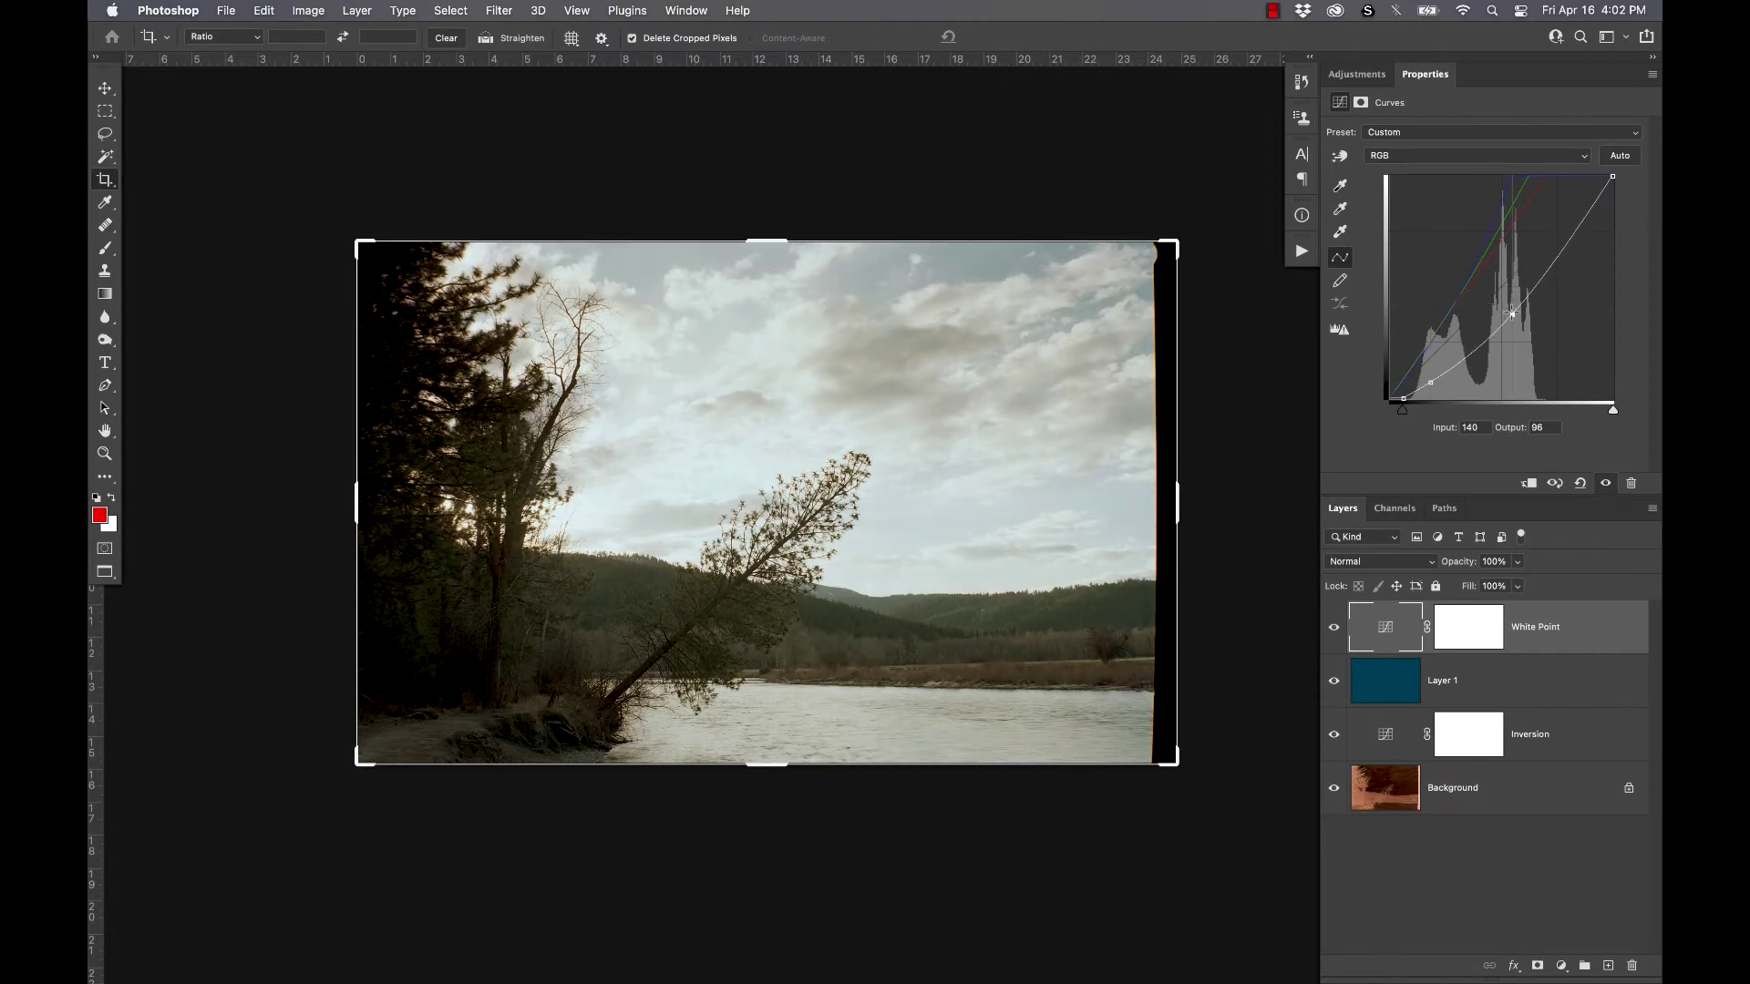
{"action": "left_click_drag", "start_coordinate": [1431, 384], "coordinate": [1431, 383]}
{"action": "left_click_drag", "start_coordinate": [1511, 316], "coordinate": [1517, 316]}
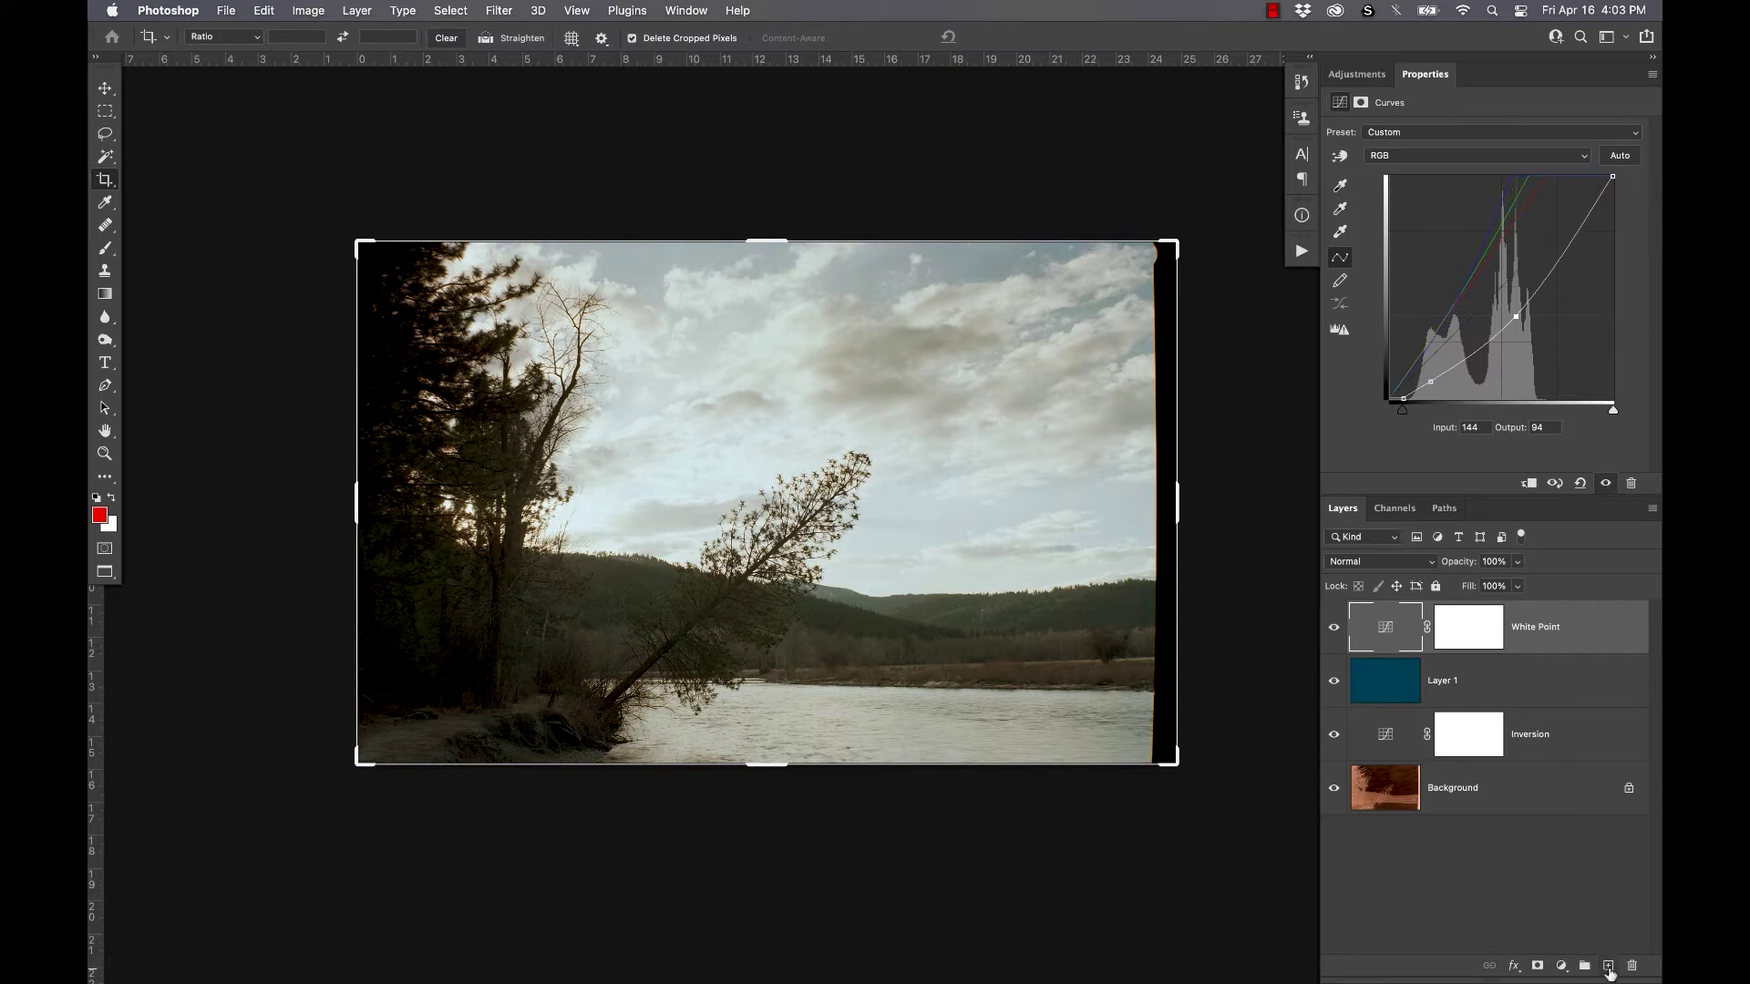
Step: Add a Hue/Saturation layer and shift the Cyans hue to +9
{"action": "left_click", "coordinate": [1560, 967]}
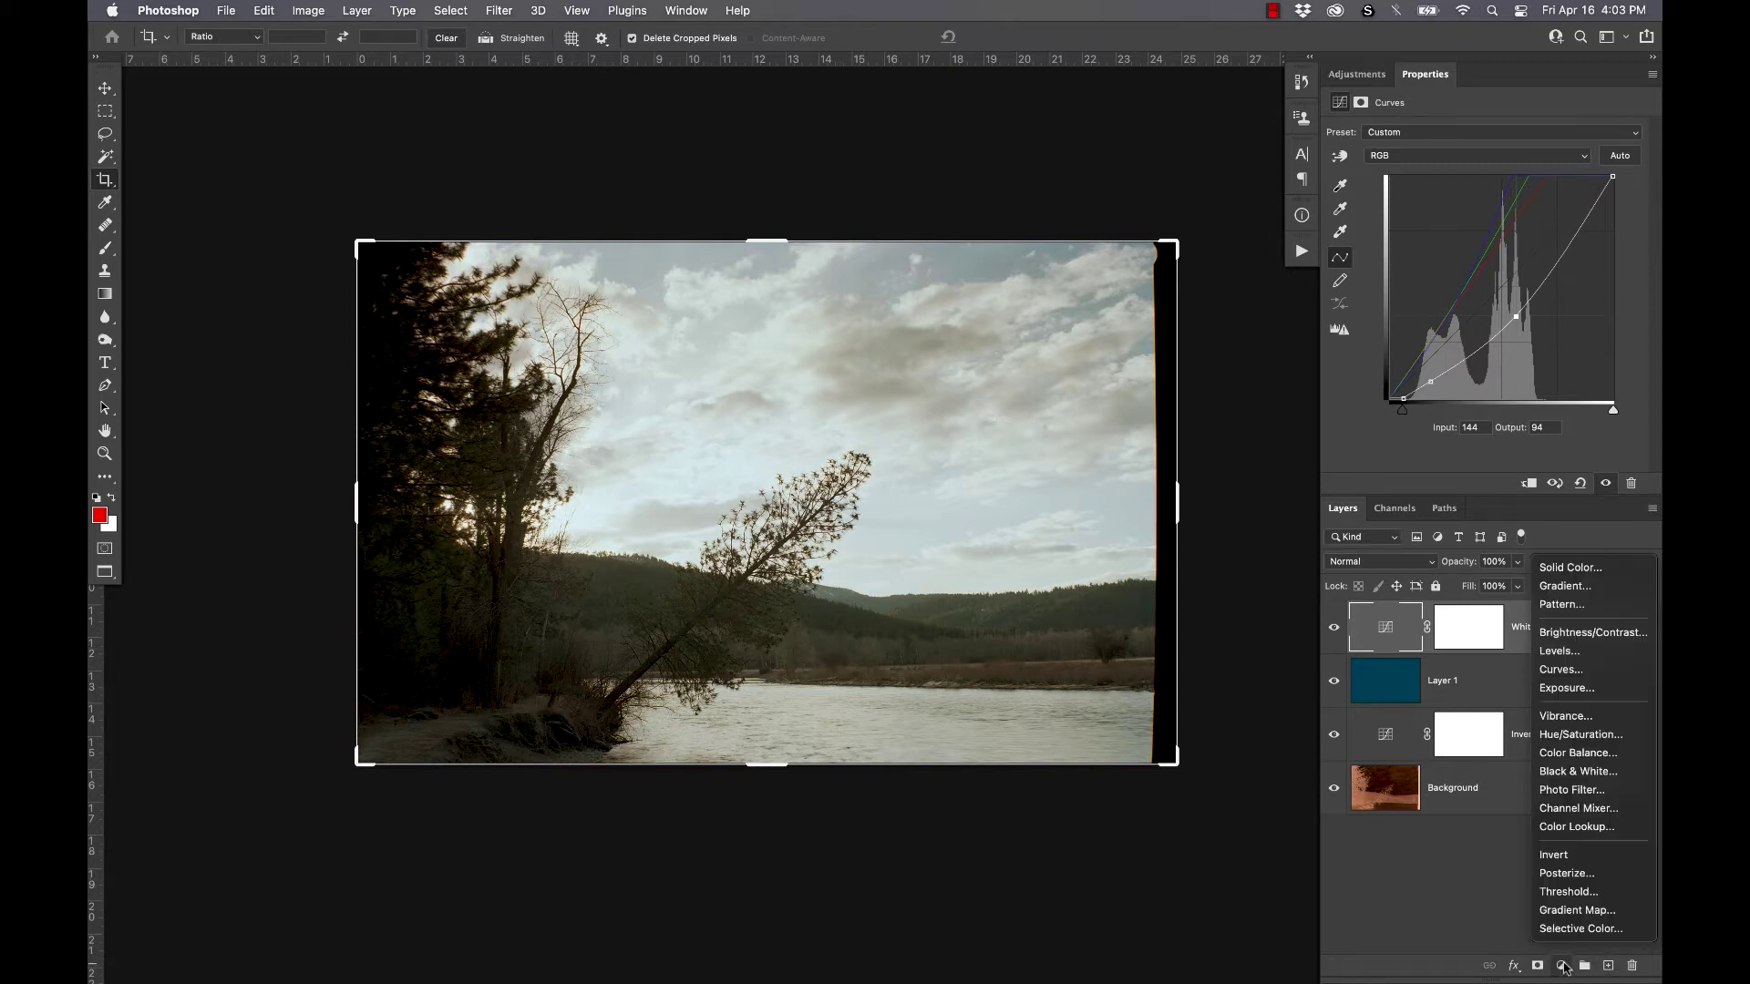
{"action": "left_click", "coordinate": [1599, 739]}
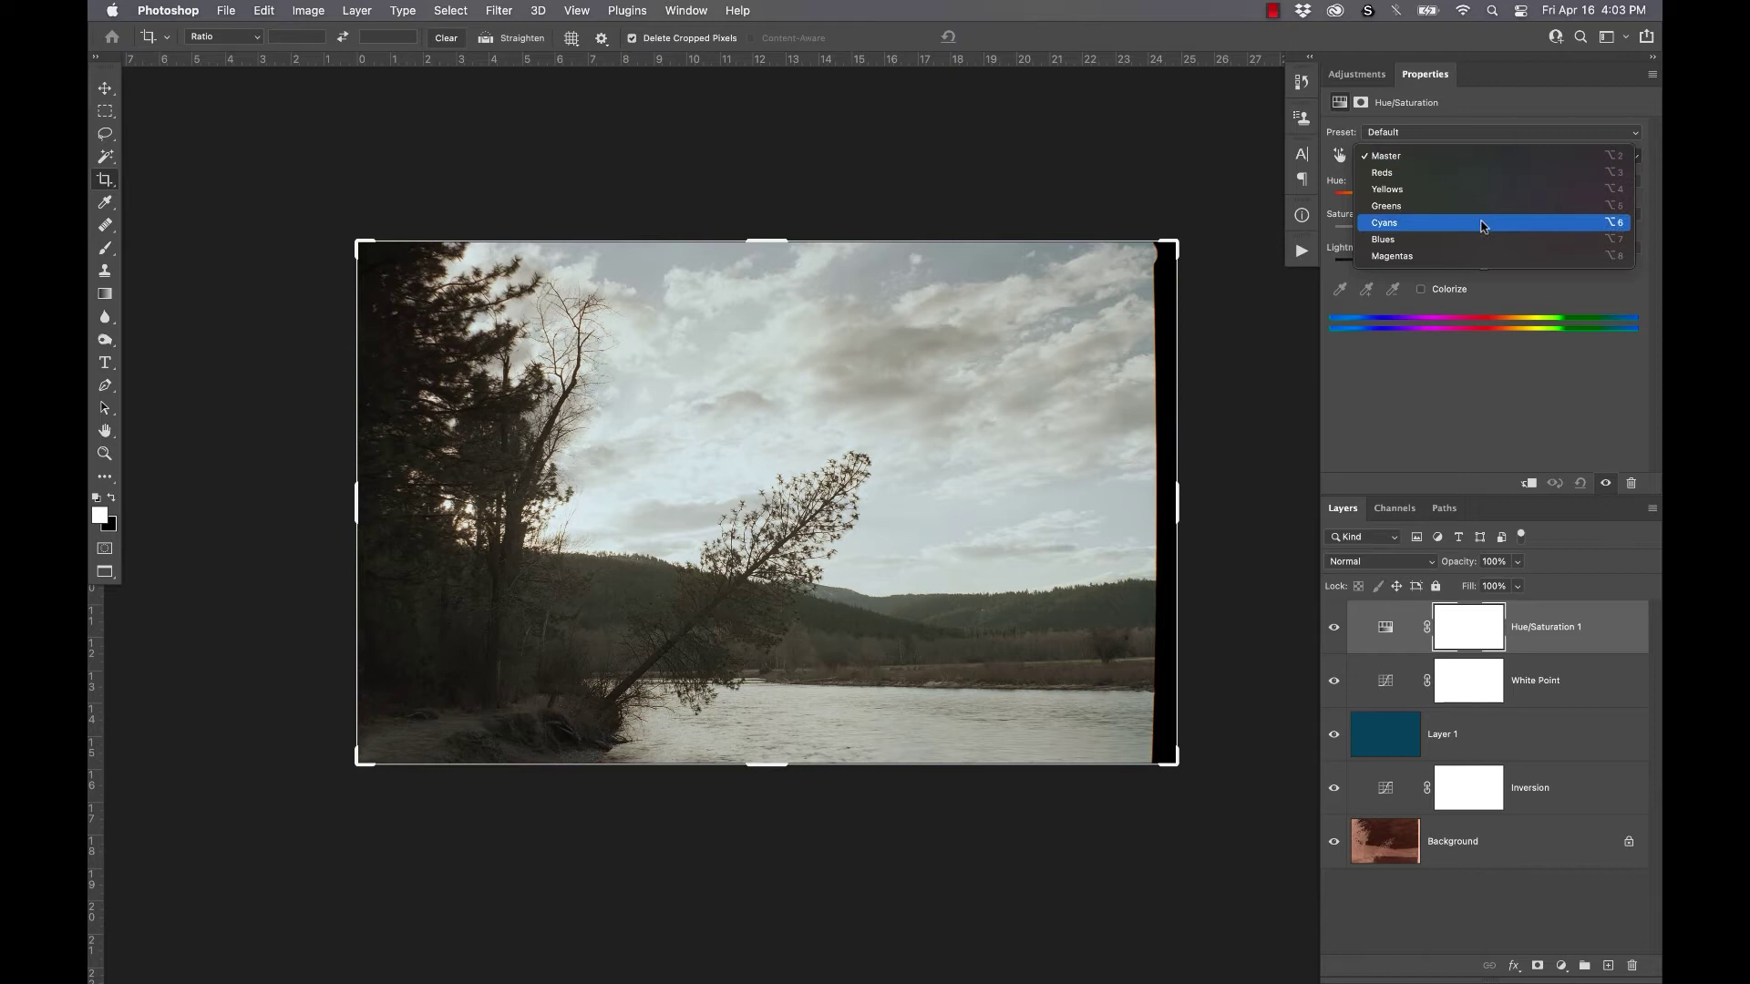
{"action": "left_click", "coordinate": [1483, 227]}
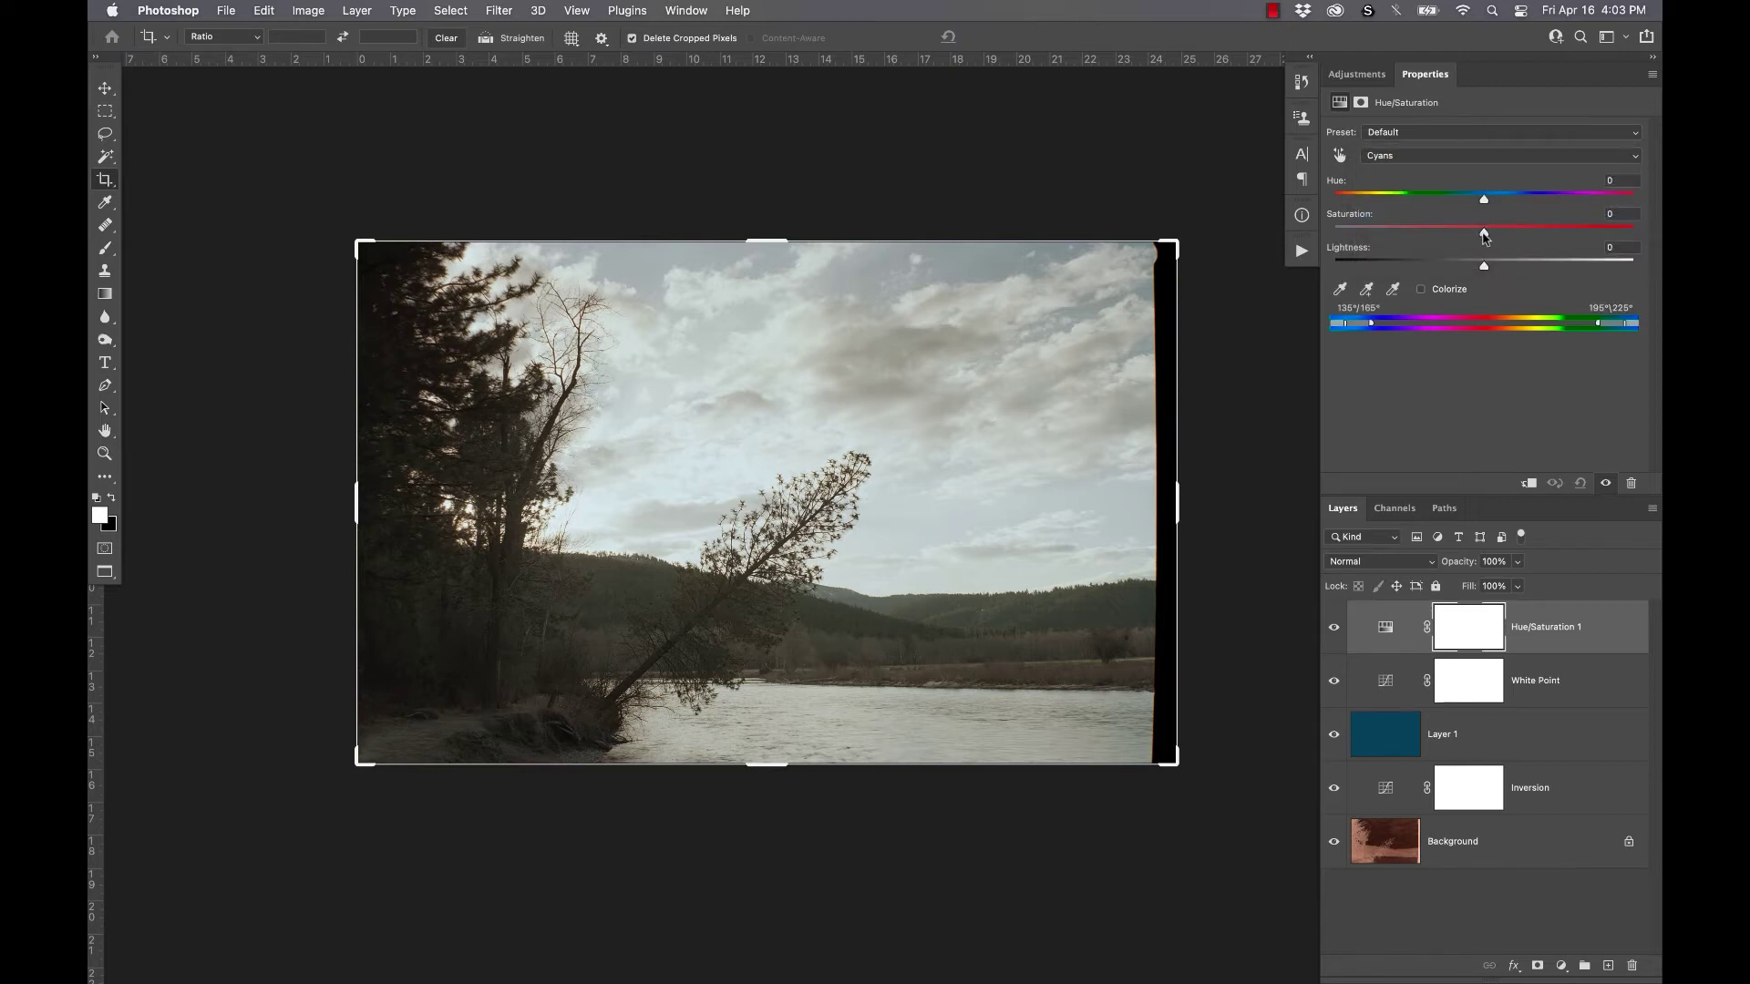
{"action": "left_click_drag", "start_coordinate": [1486, 204], "coordinate": [1499, 205]}
Step: Raise Master saturation to +20 and Cyans saturation to +20
{"action": "left_click", "coordinate": [1483, 157]}
{"action": "left_click", "coordinate": [1478, 90]}
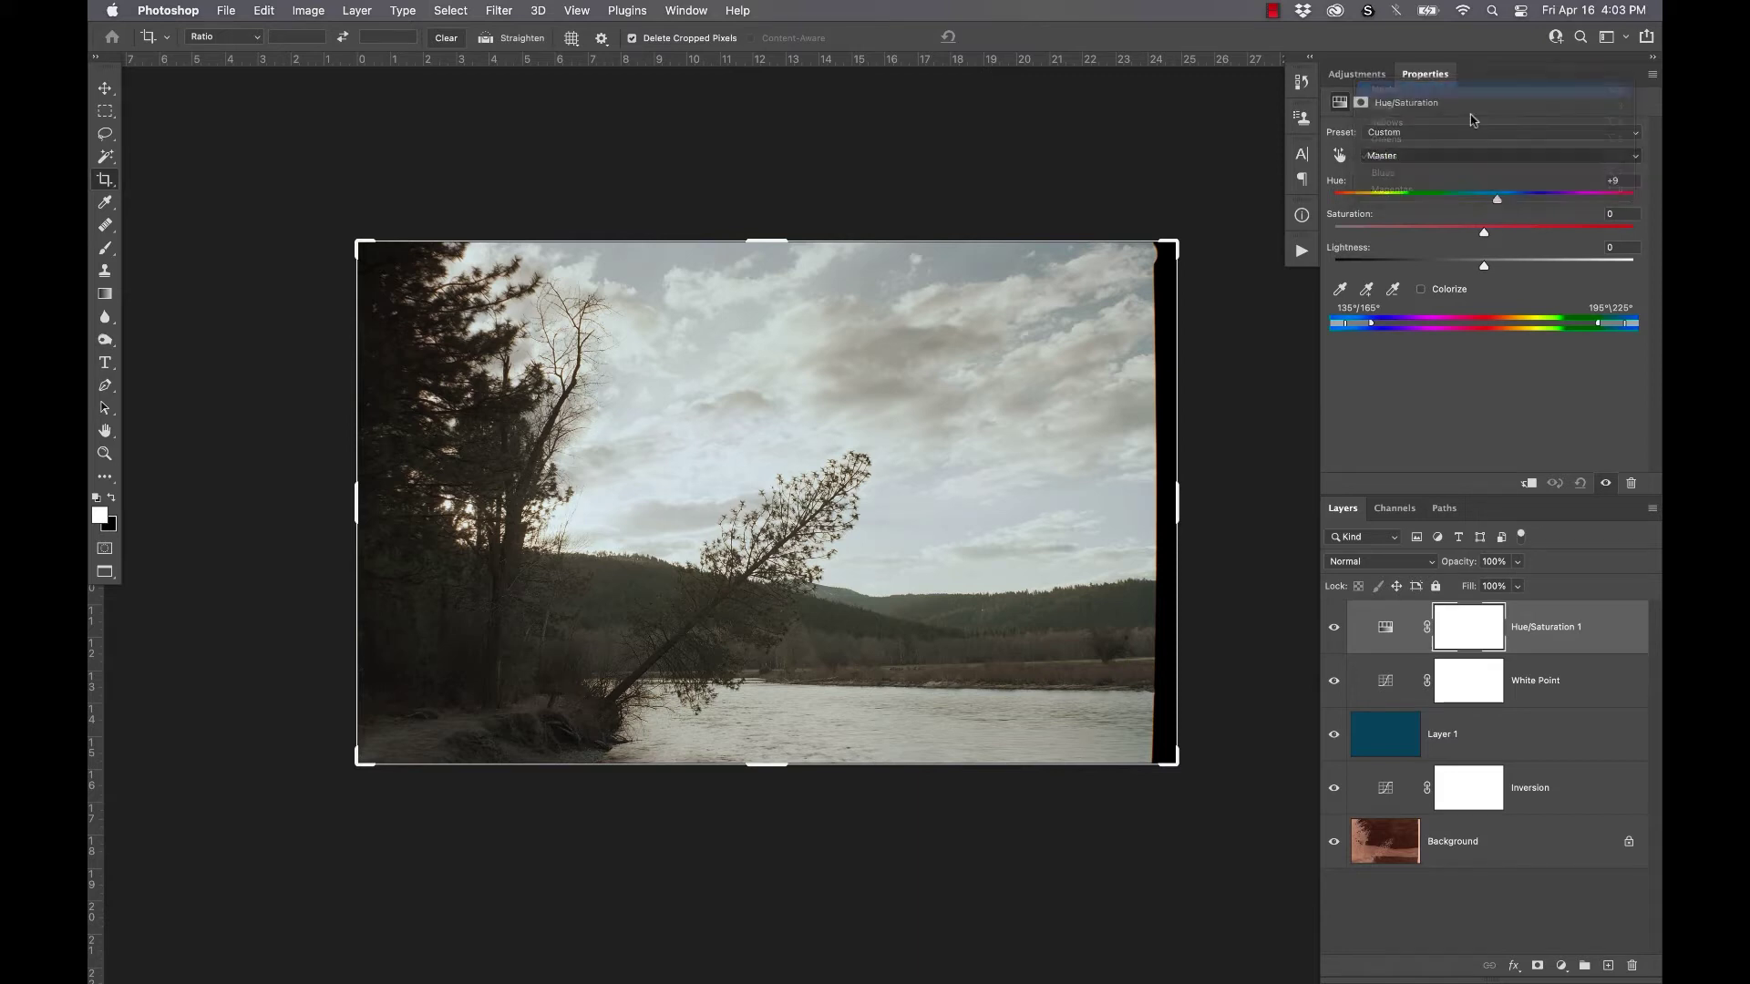
{"action": "left_click_drag", "start_coordinate": [1487, 236], "coordinate": [1525, 237]}
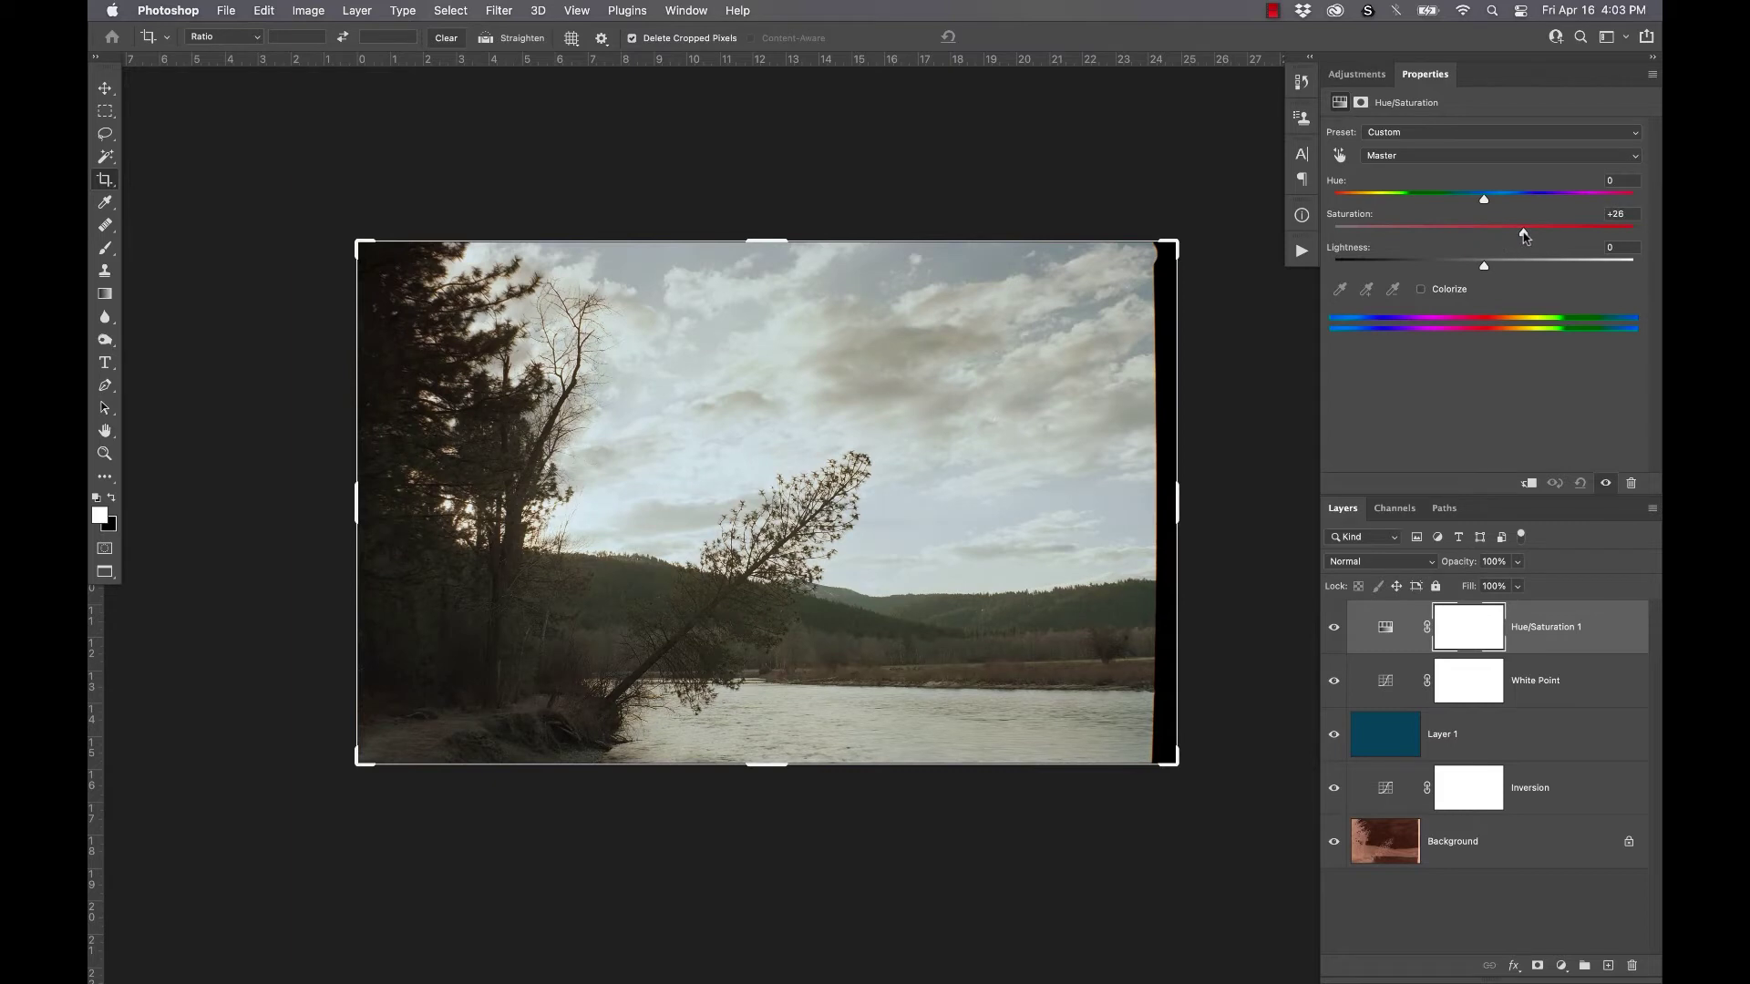
{"action": "left_click", "coordinate": [1484, 158]}
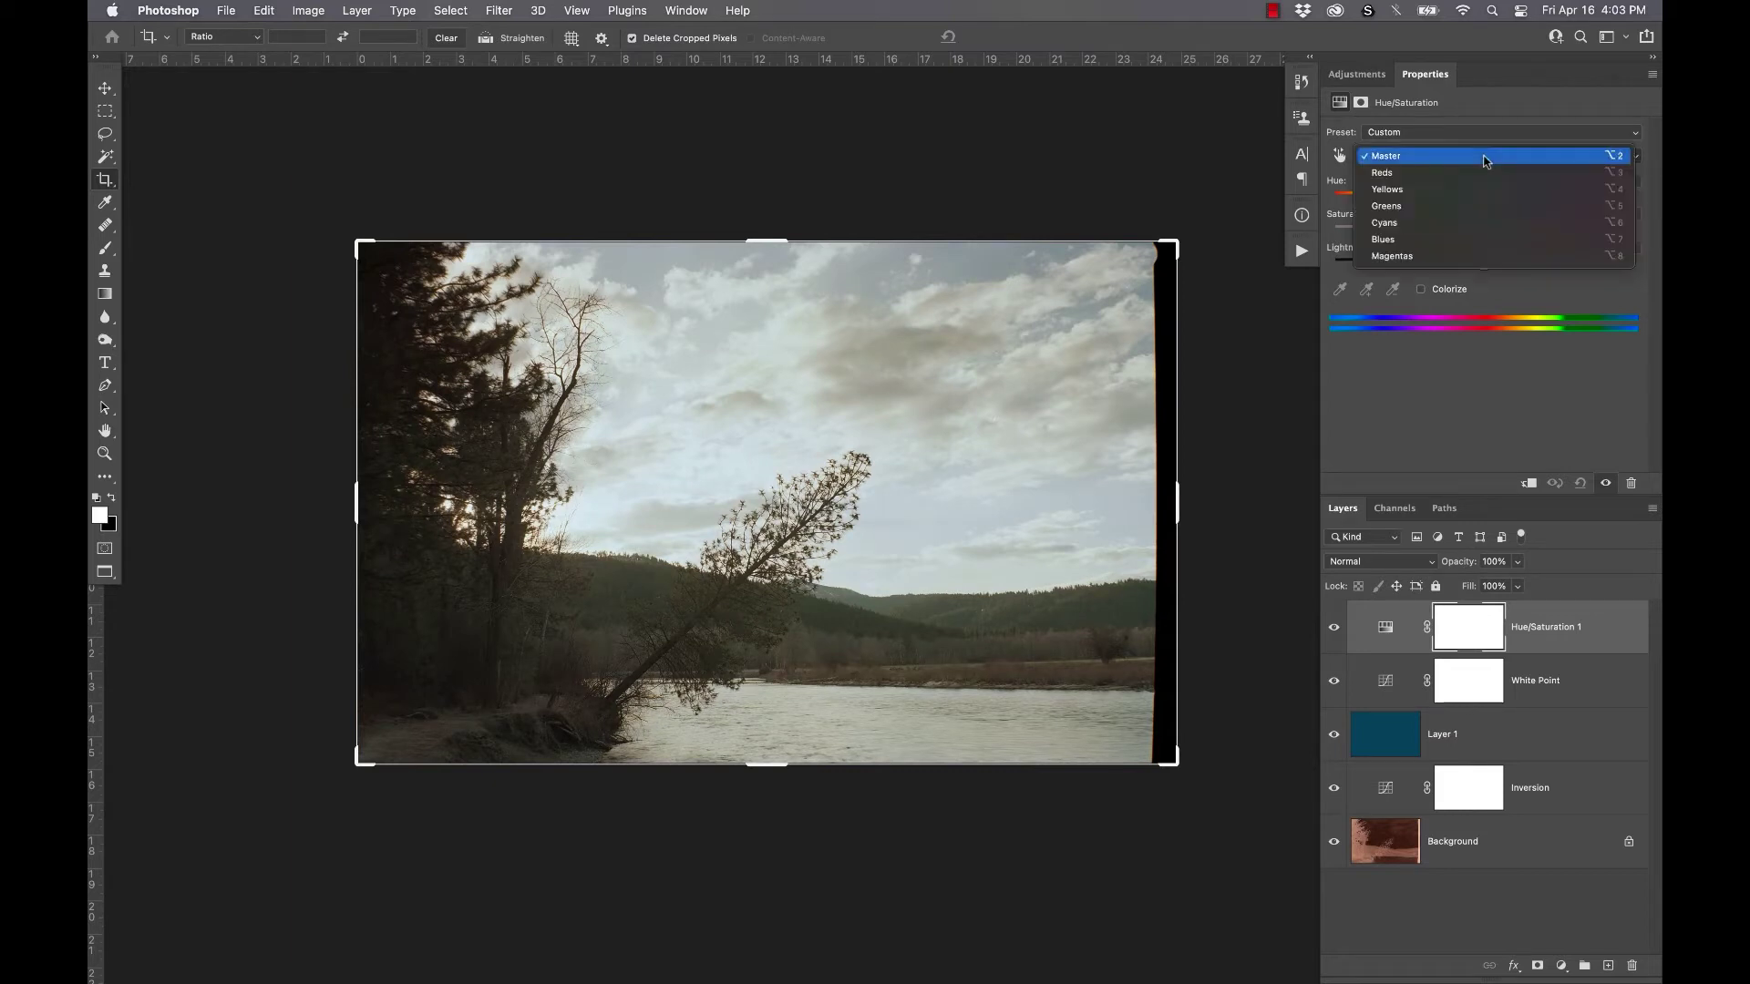
{"action": "left_click", "coordinate": [1475, 224]}
{"action": "left_click_drag", "start_coordinate": [1486, 234], "coordinate": [1516, 239]}
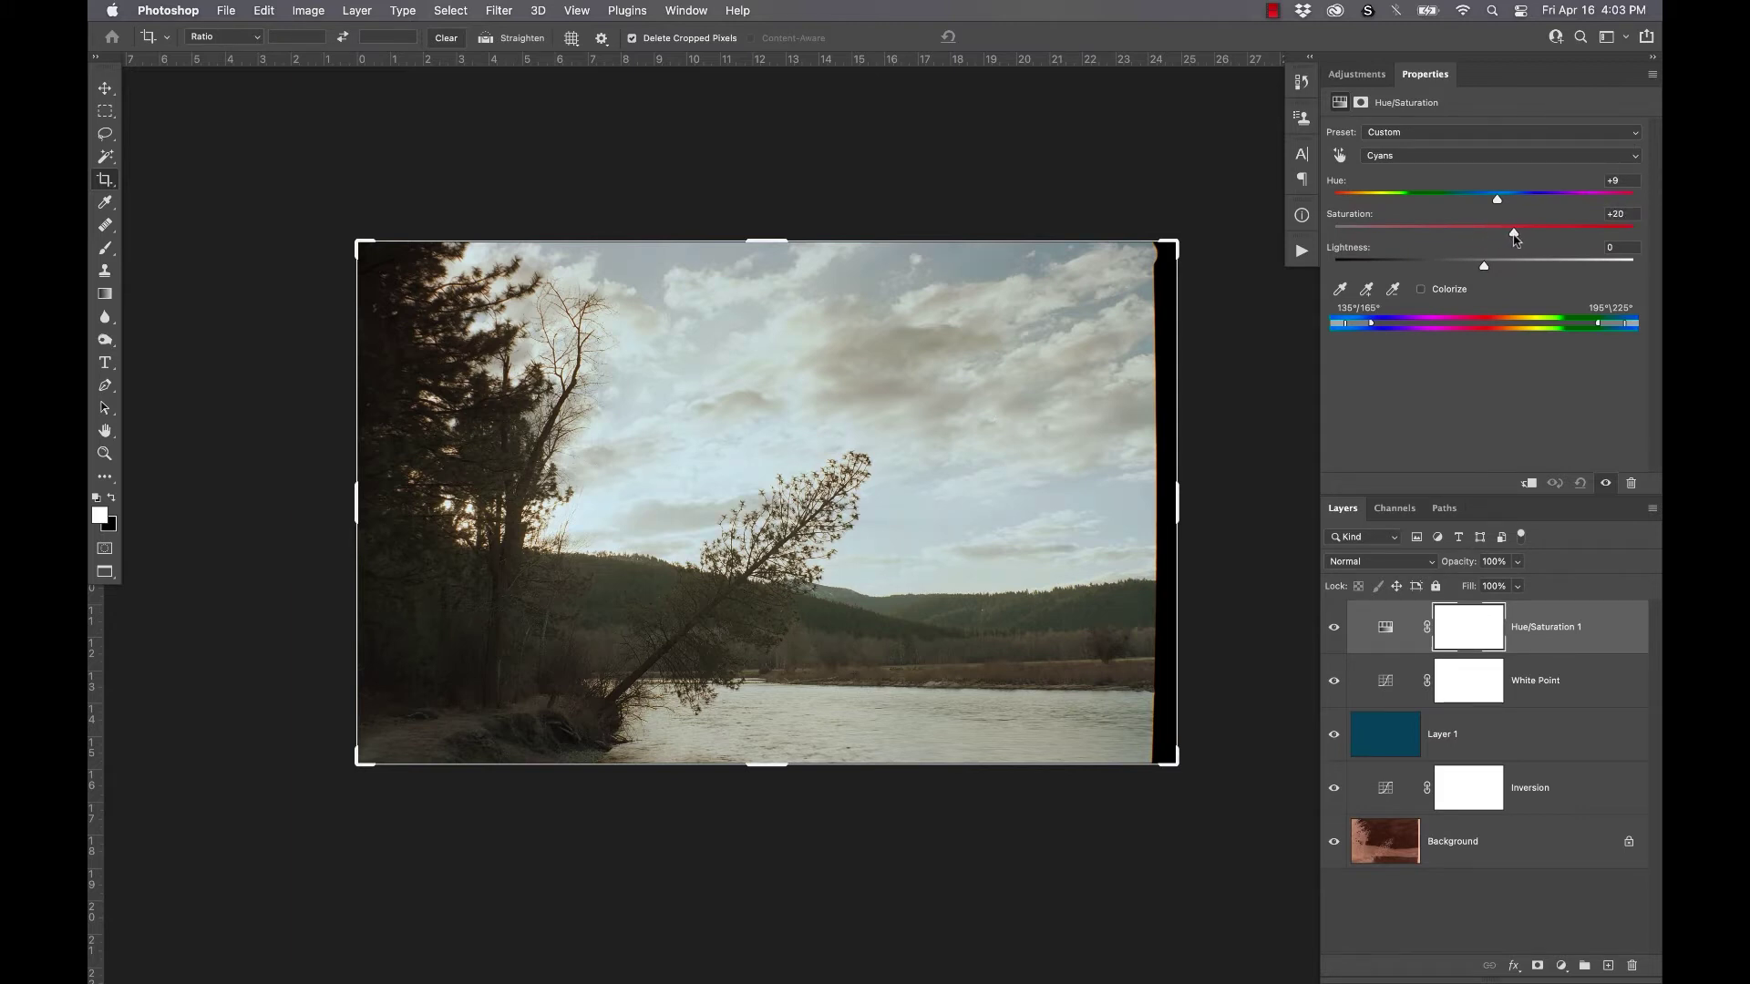
Step: Commit the crop that removes the black film edge by selecting the Background layer
{"action": "left_click", "coordinate": [1401, 841]}
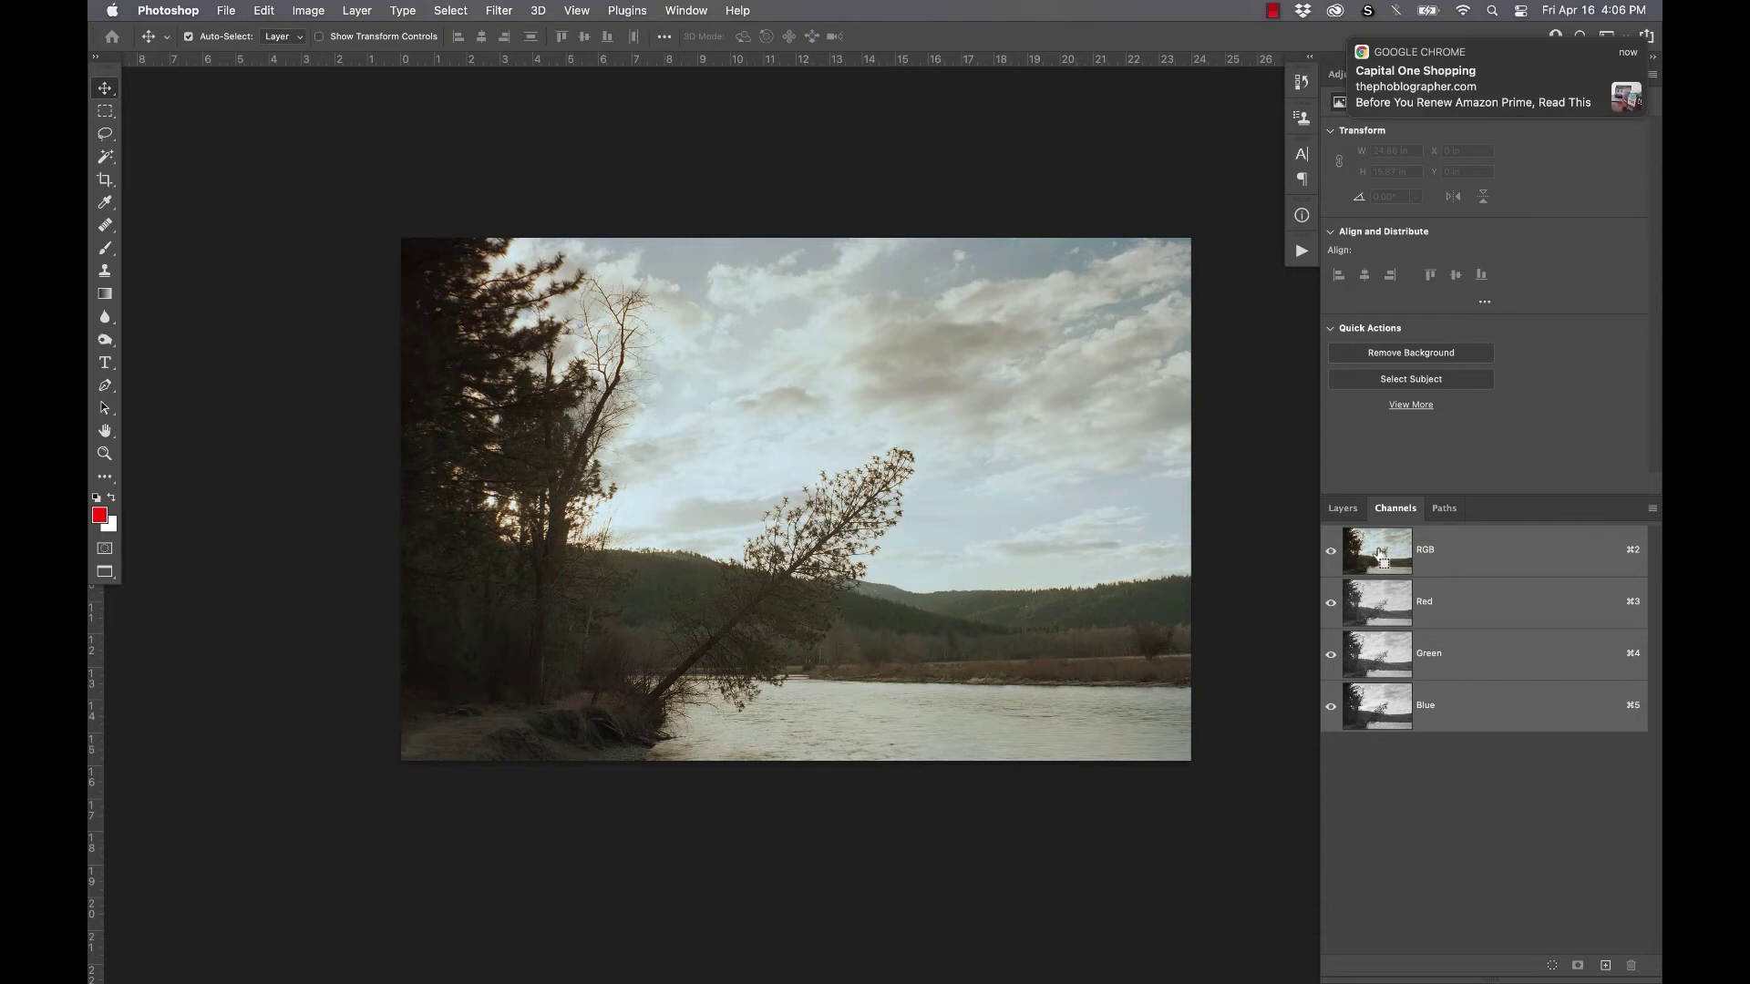
Step: Load the image's brightness as a selection and add Curves 1 masked to the bright areas
{"action": "left_click", "coordinate": [1379, 553], "text": "super"}
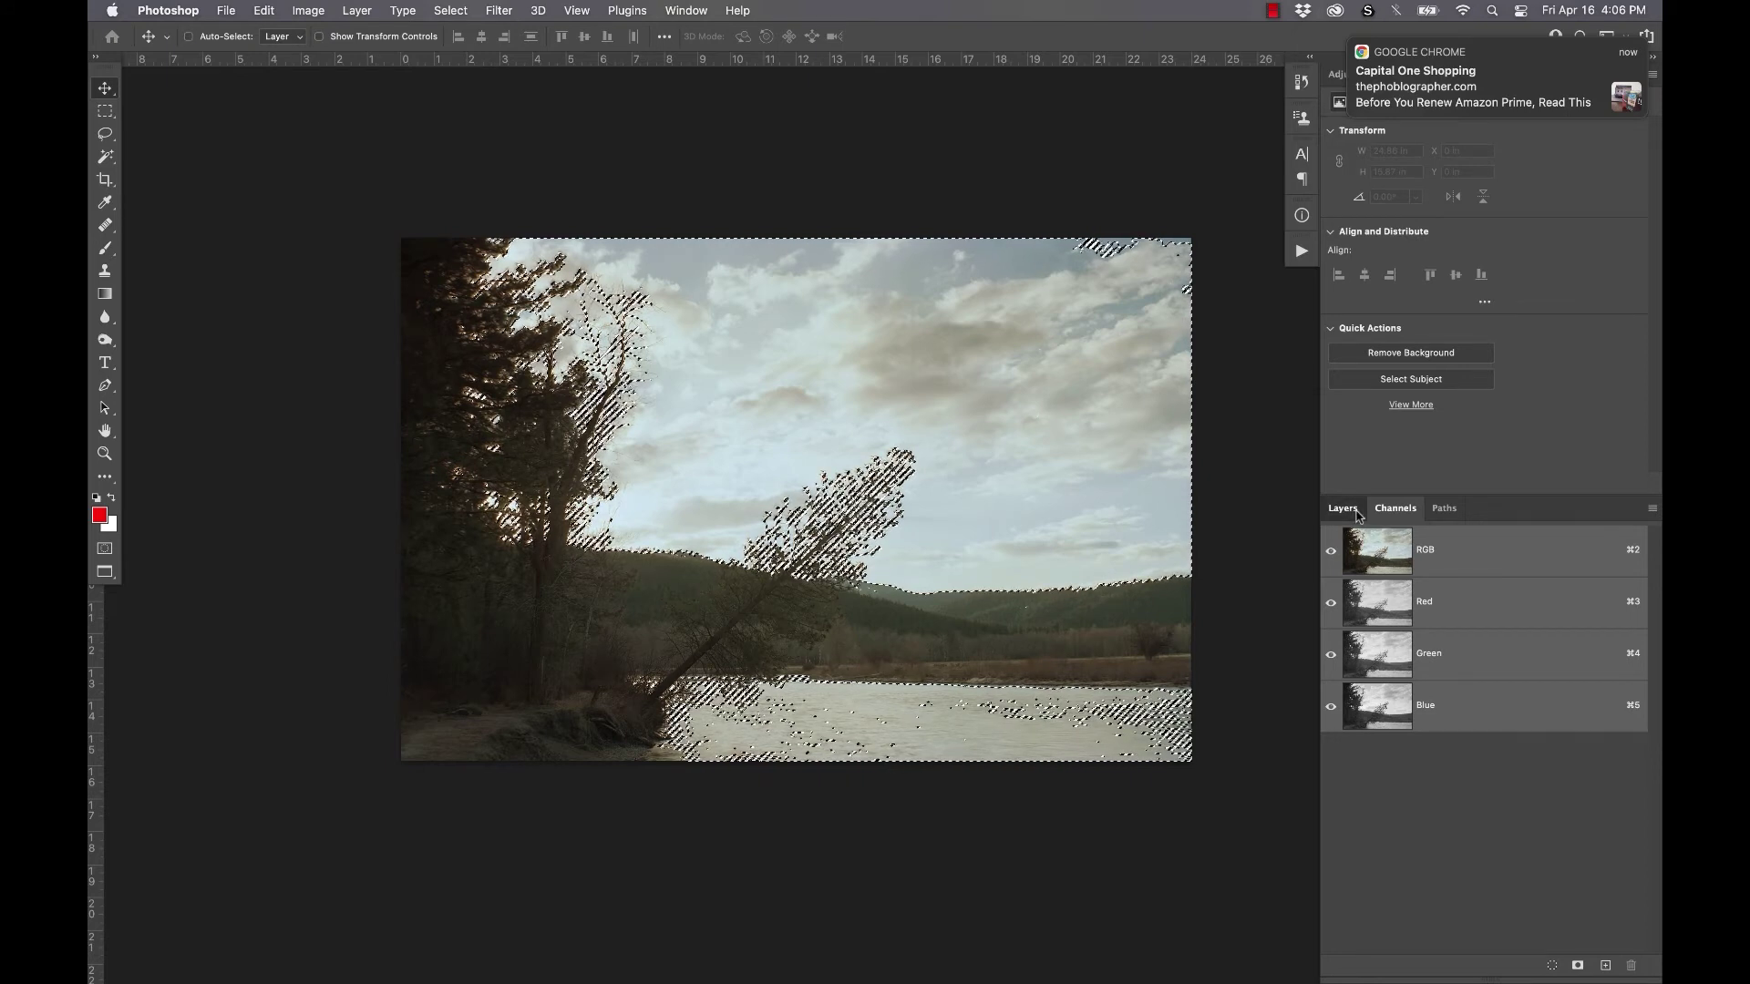
{"action": "left_click", "coordinate": [1356, 516]}
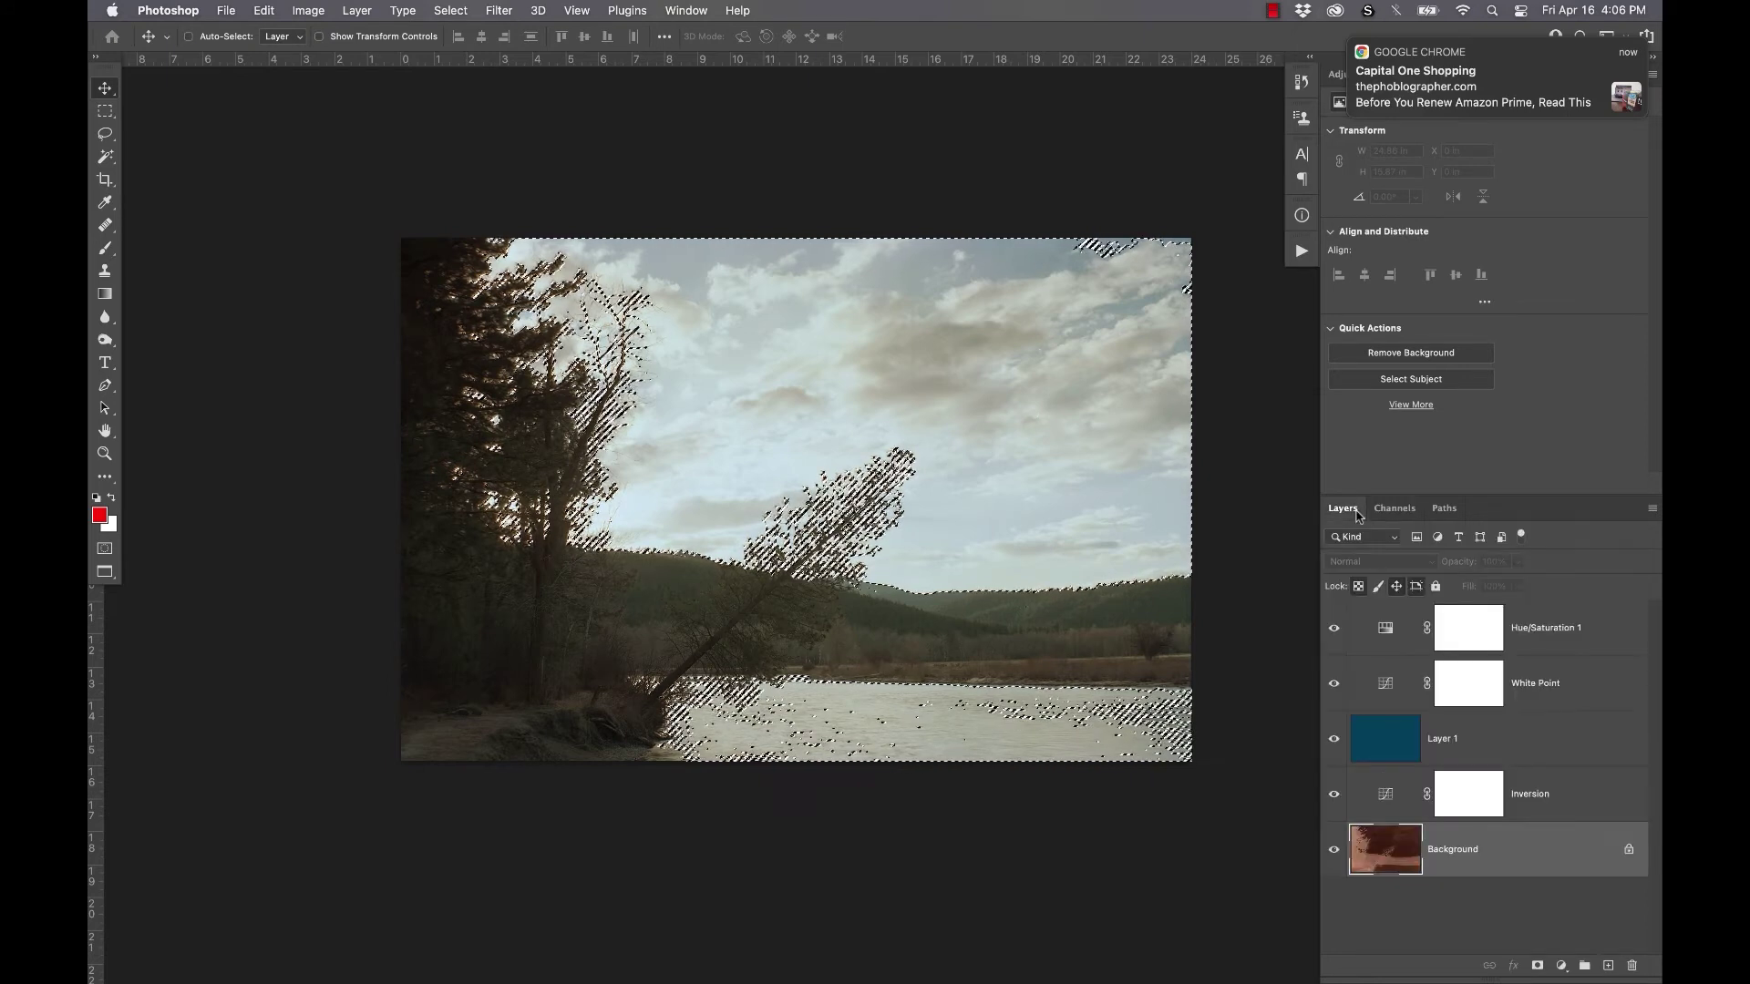
{"action": "left_click", "coordinate": [1583, 674]}
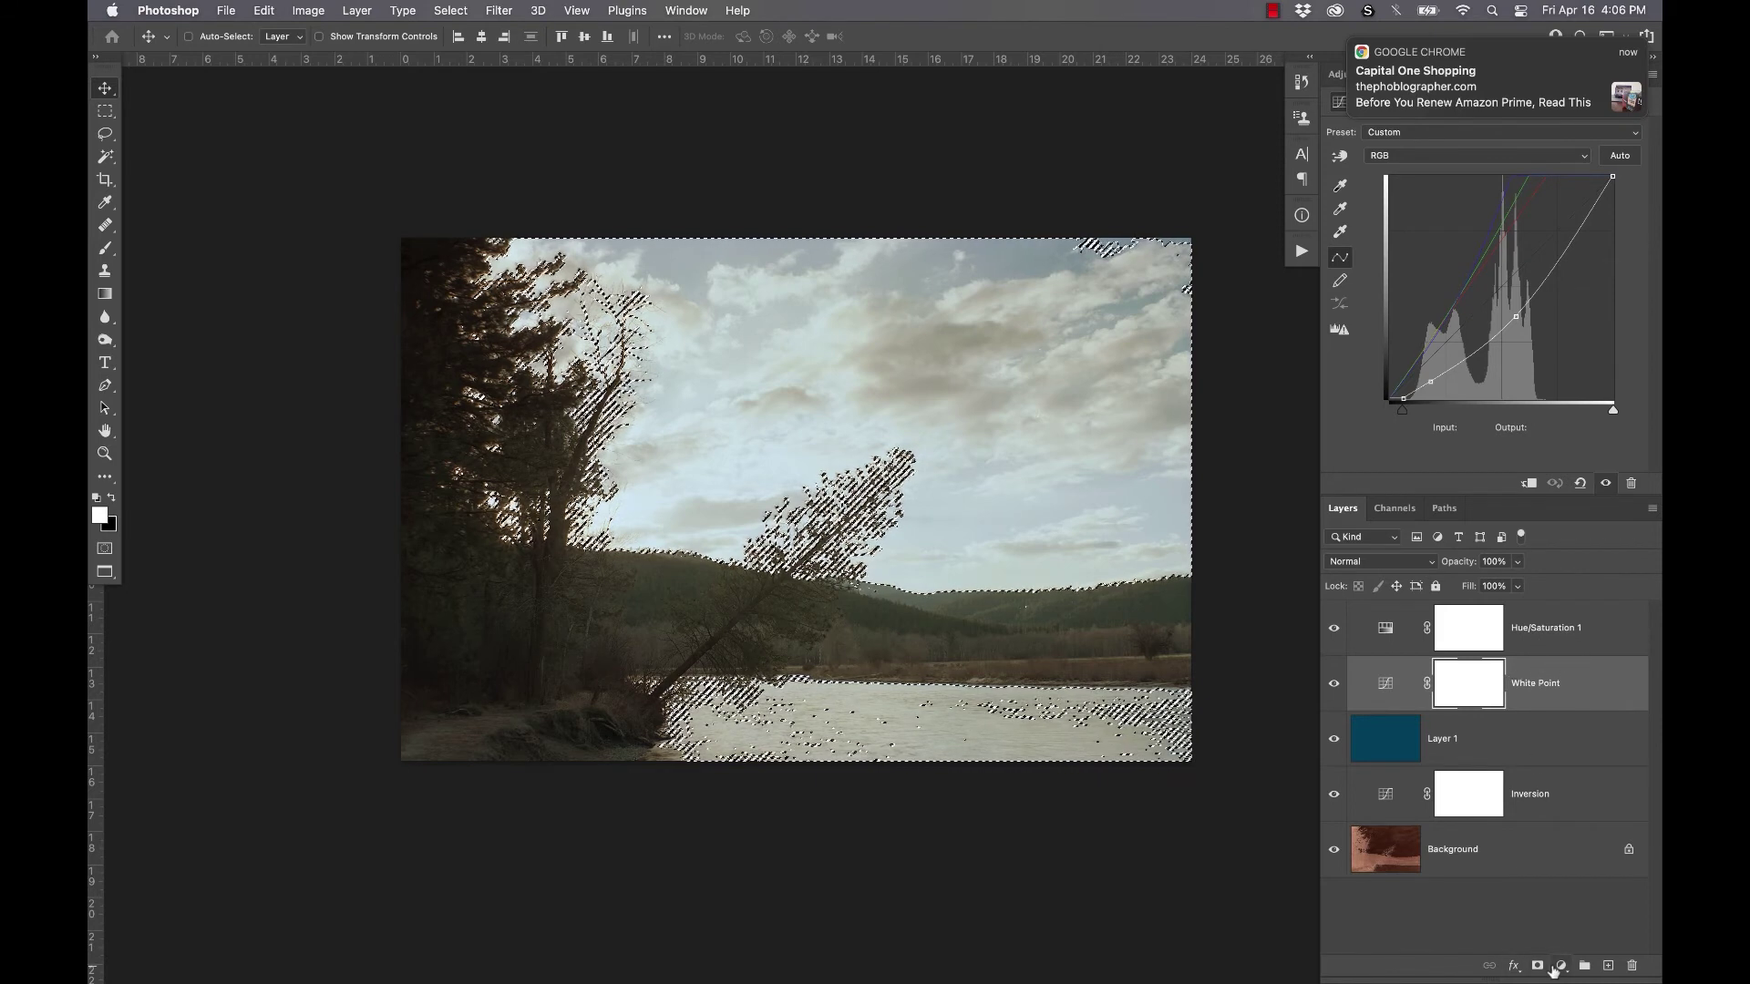
{"action": "left_click", "coordinate": [1562, 967]}
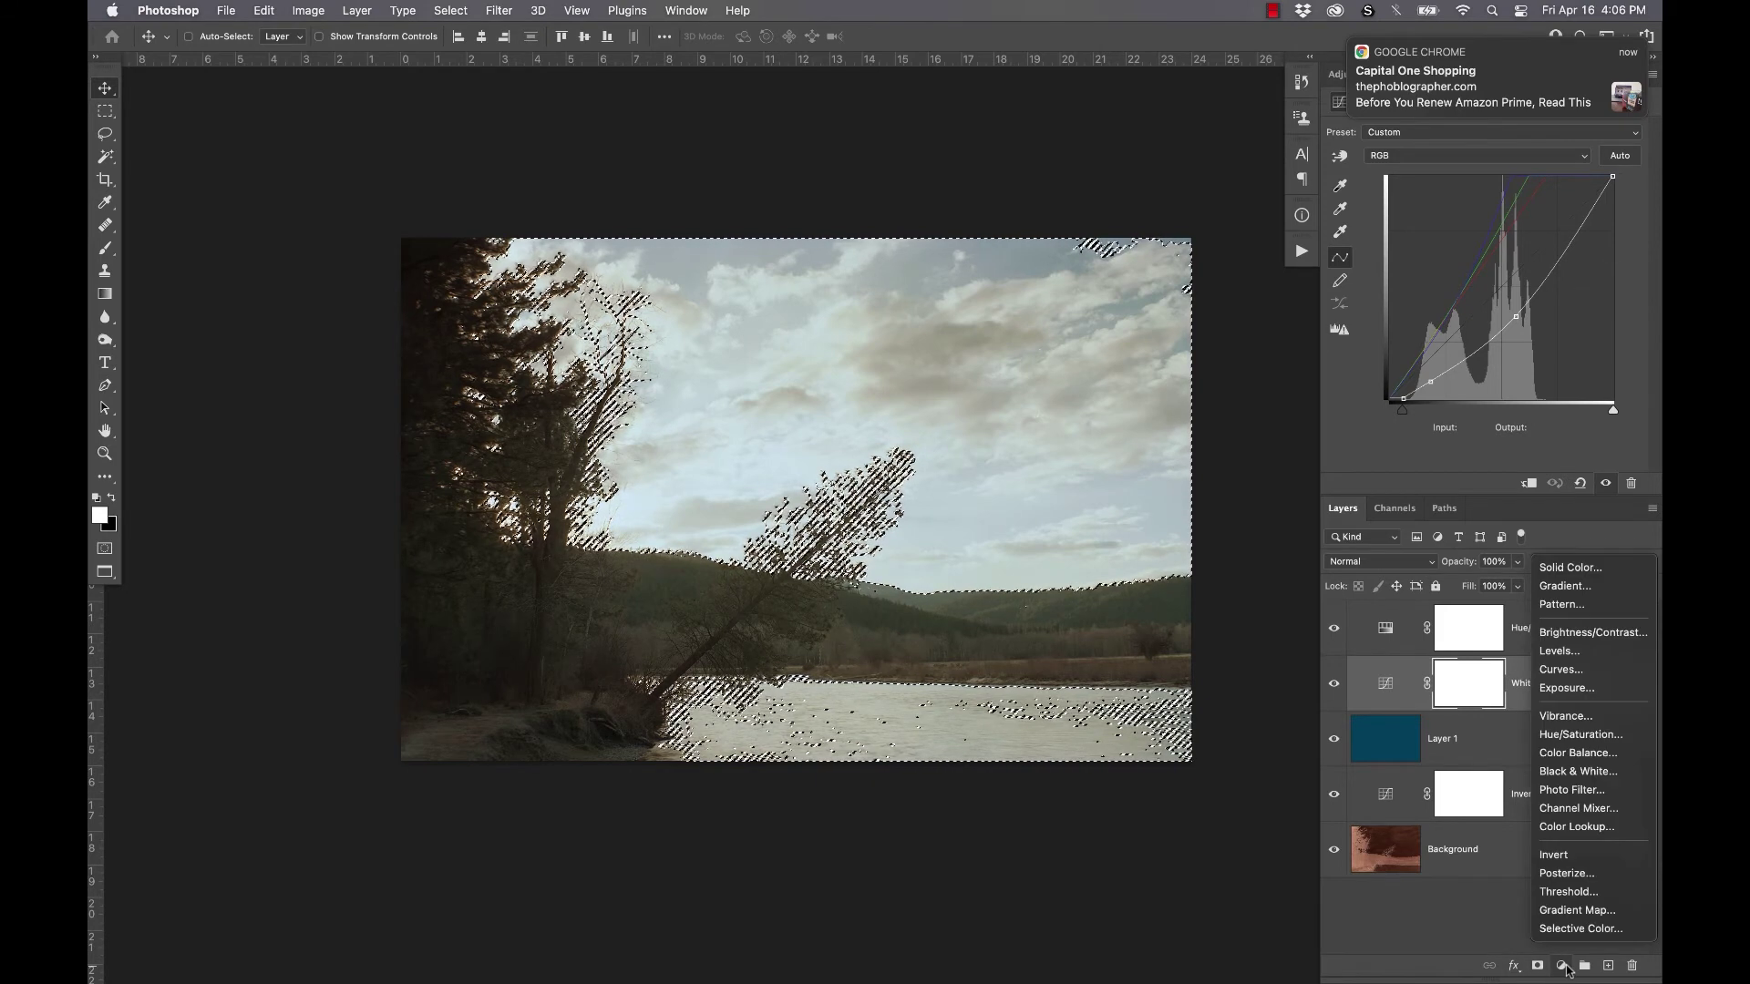
{"action": "left_click", "coordinate": [1582, 676]}
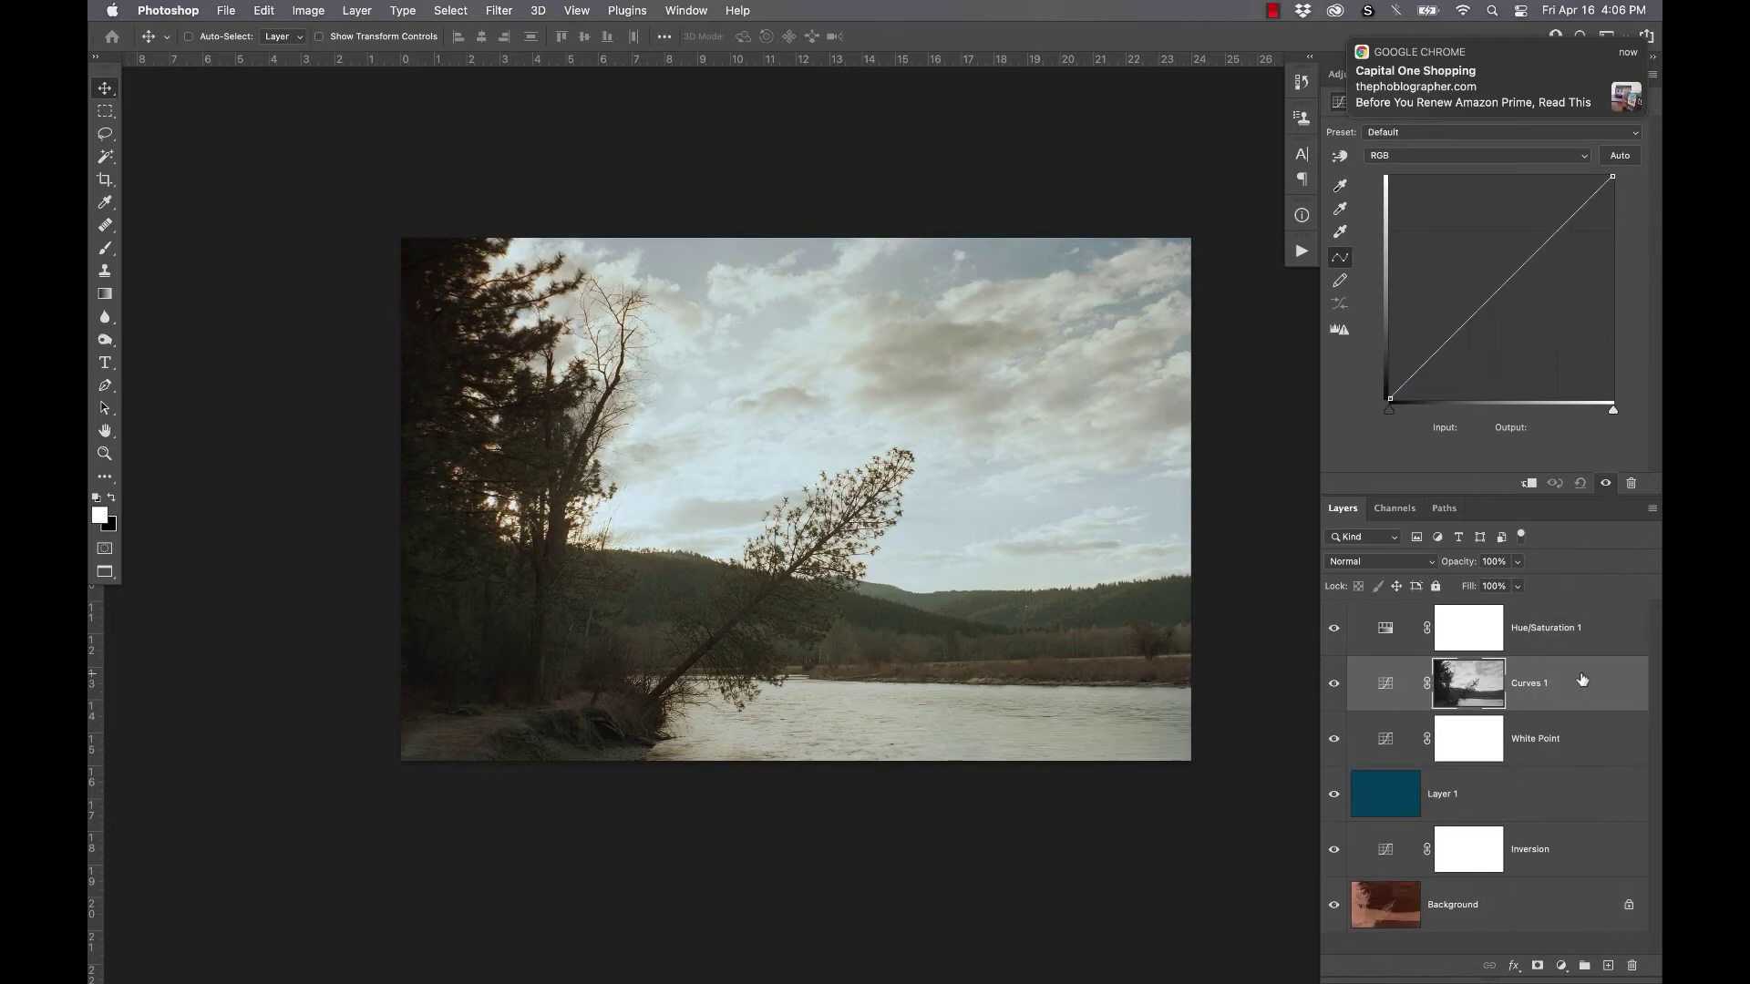
{"action": "left_click", "coordinate": [1461, 686], "text": "alt"}
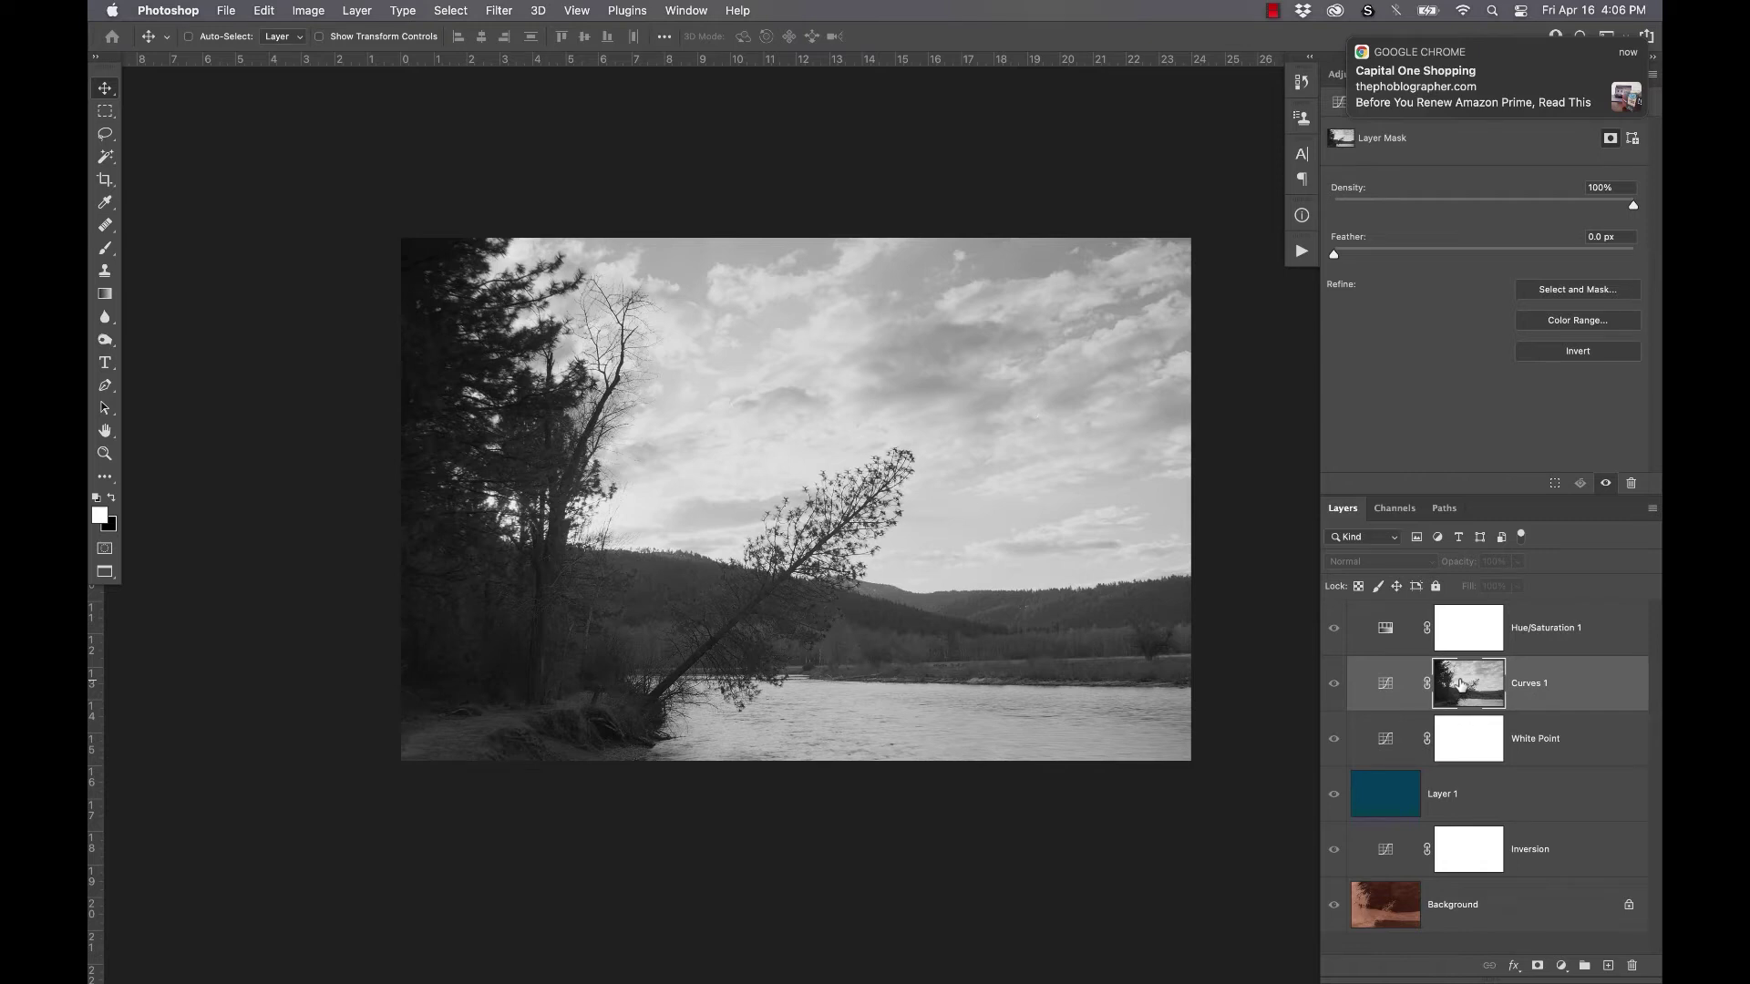
{"action": "left_click", "coordinate": [1461, 686], "text": "alt"}
{"action": "left_click", "coordinate": [1461, 685], "text": "super"}
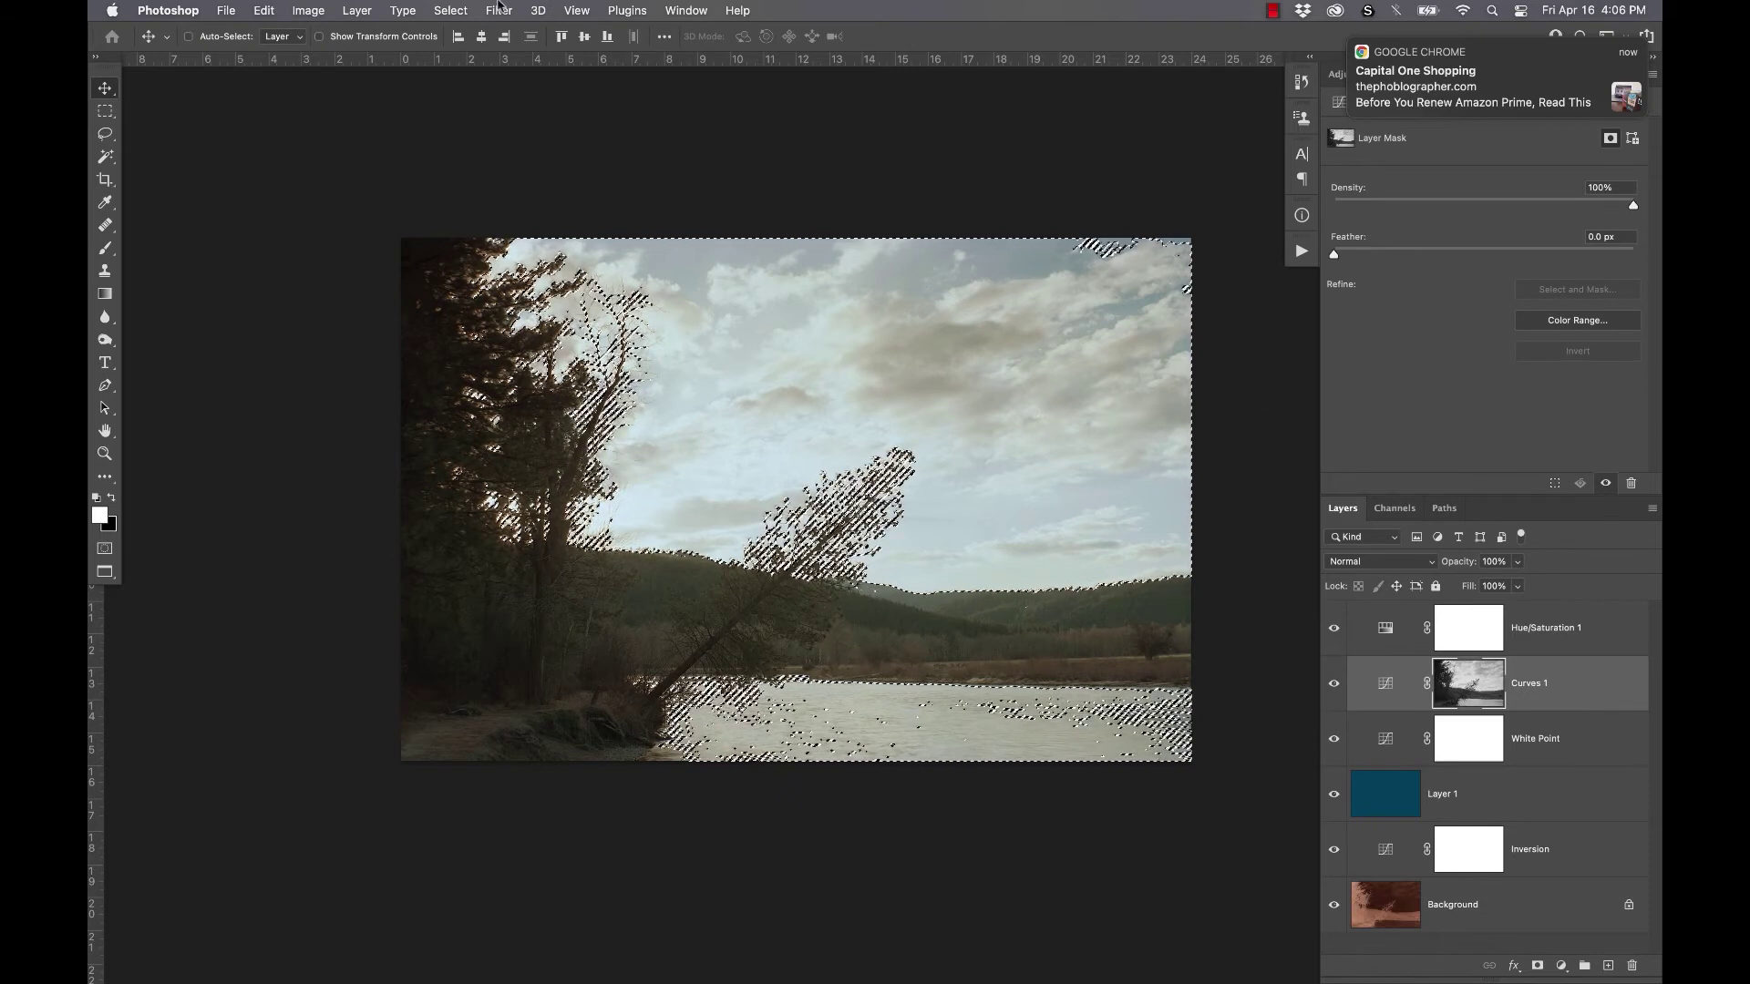
Step: Invert the selection and add Curves 2 masked to the trees and foreground, checking its mask
{"action": "left_click", "coordinate": [454, 11]}
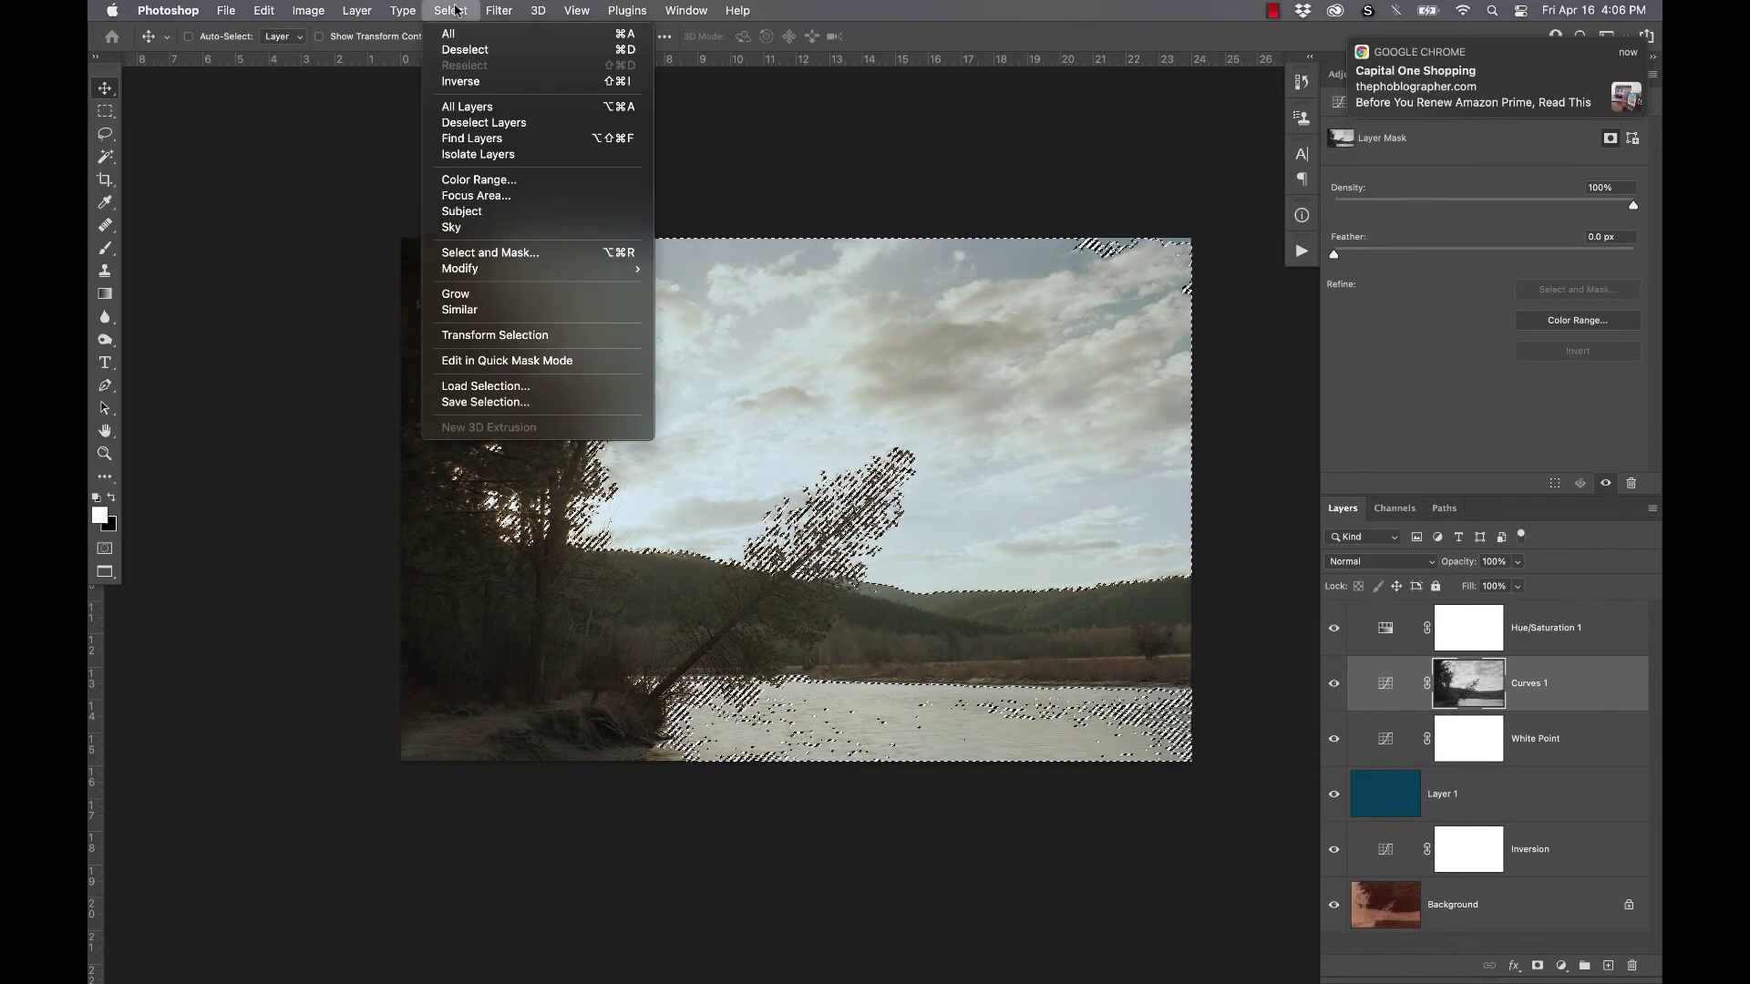
{"action": "left_click", "coordinate": [474, 88]}
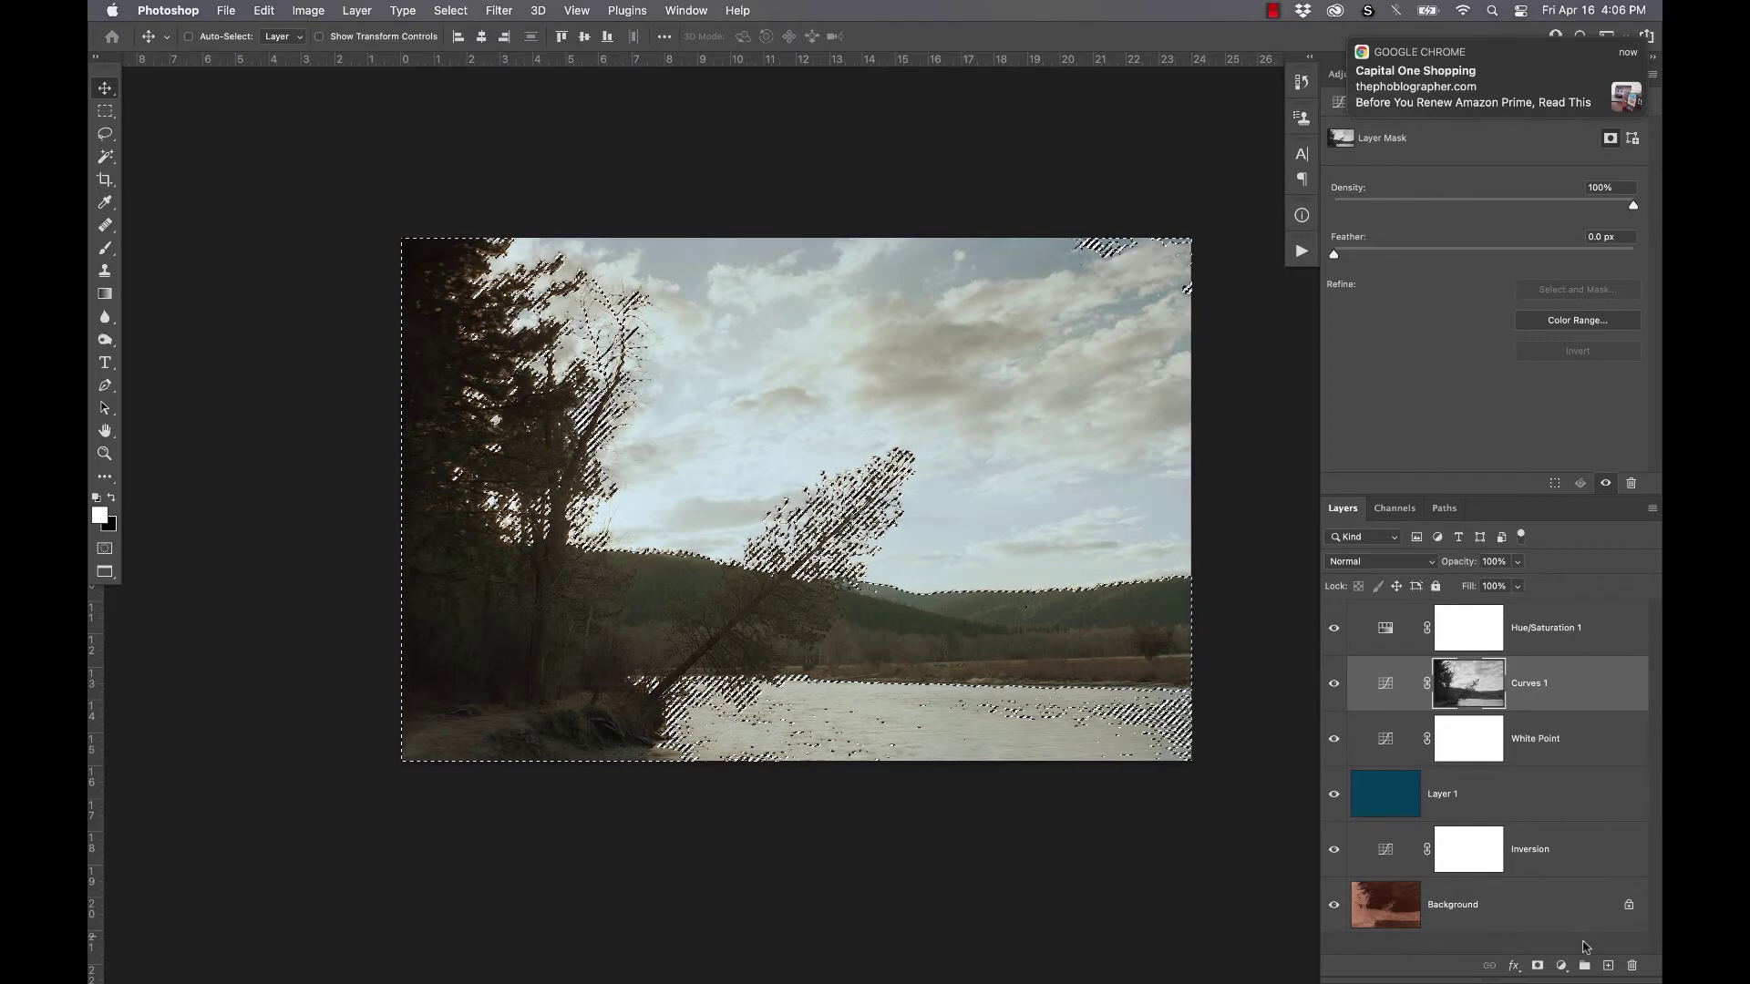
{"action": "left_click", "coordinate": [1561, 965]}
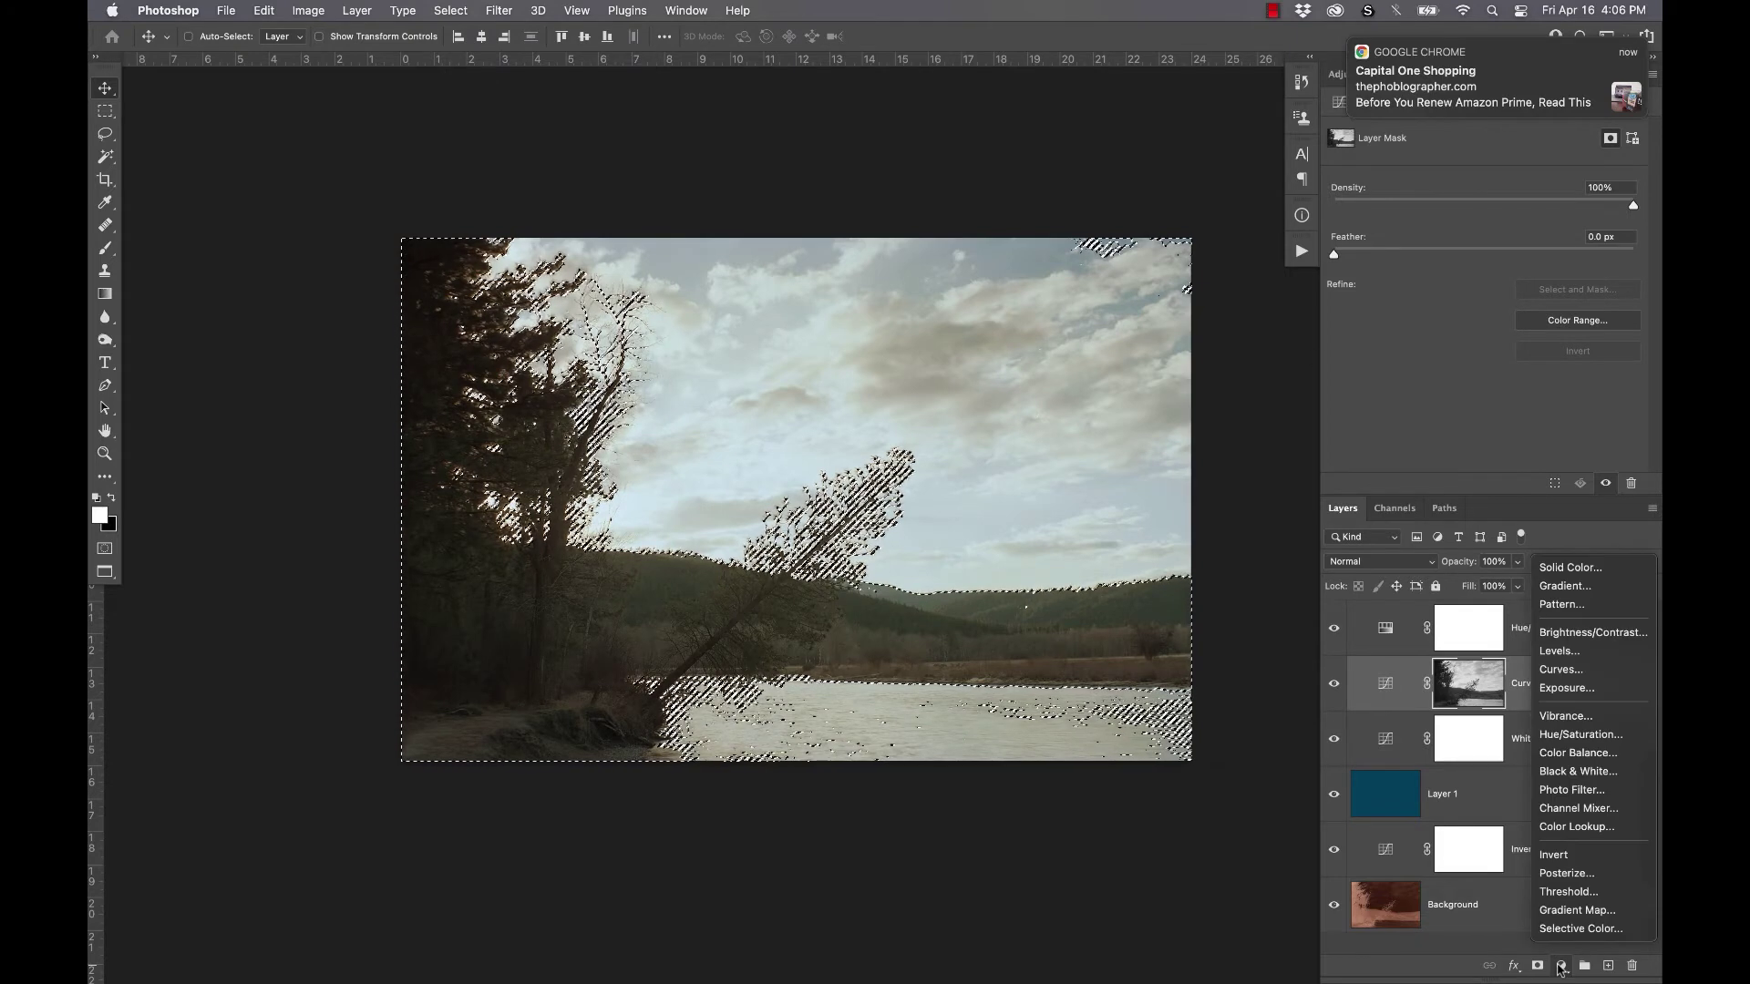
{"action": "left_click", "coordinate": [1560, 669]}
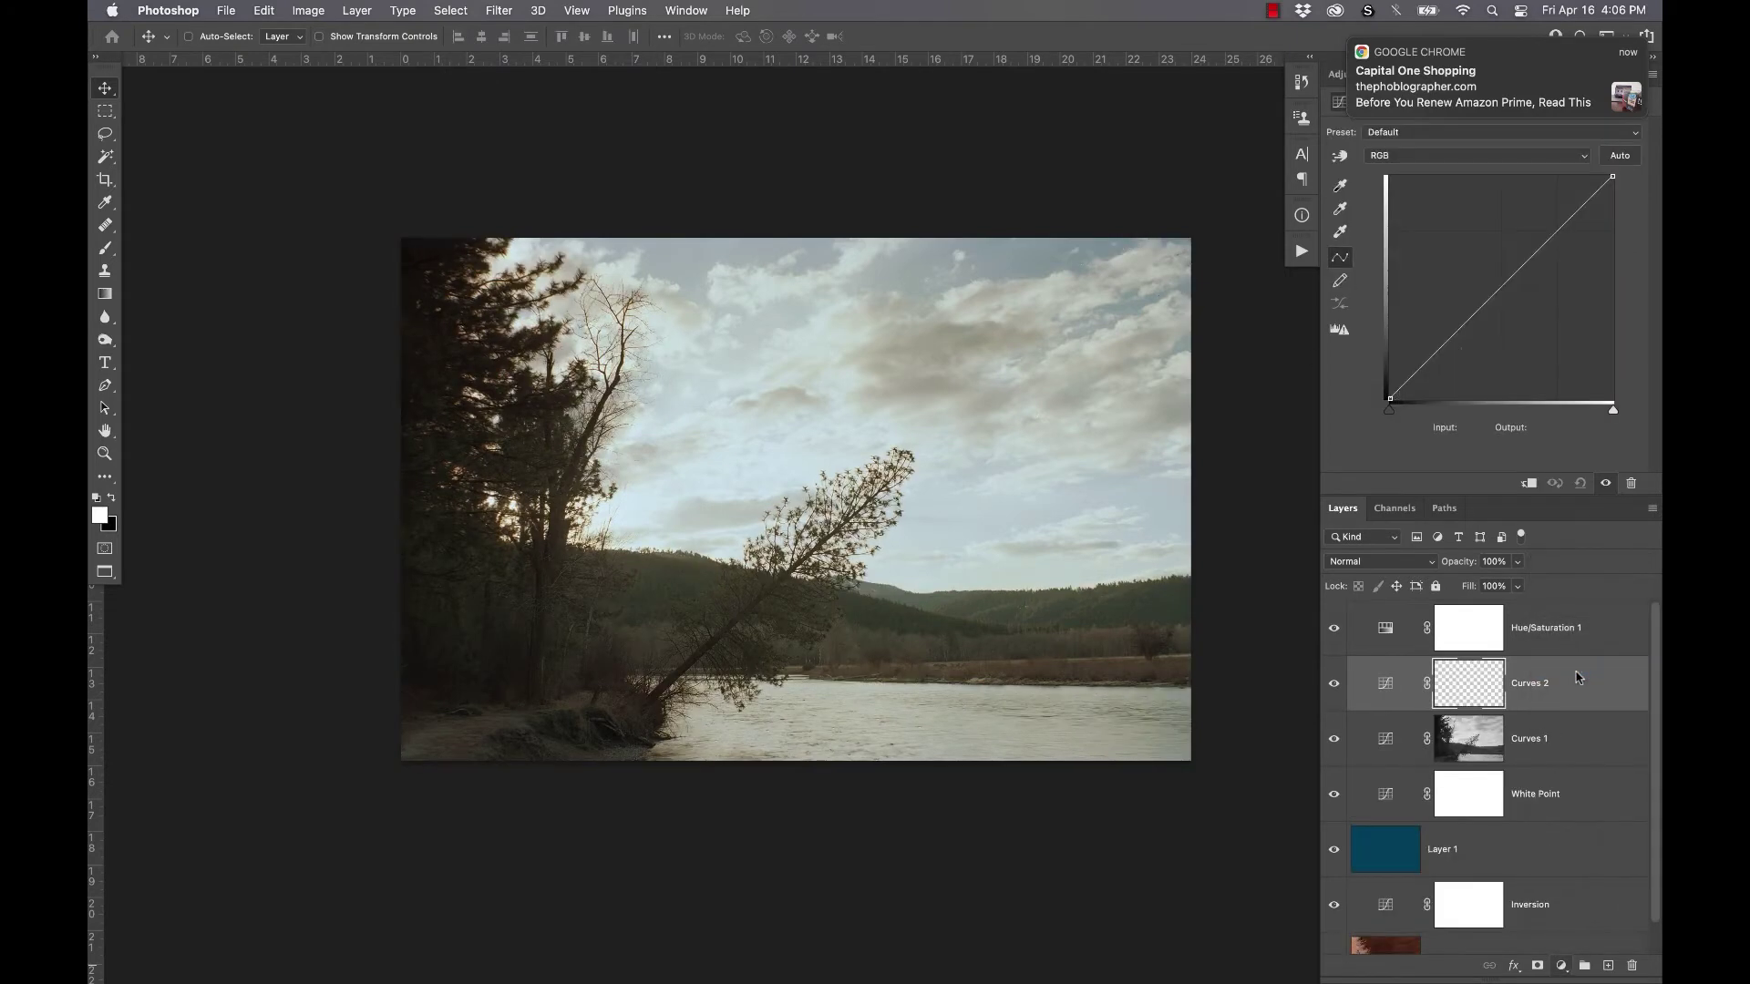
{"action": "left_click", "coordinate": [1459, 689], "text": "alt"}
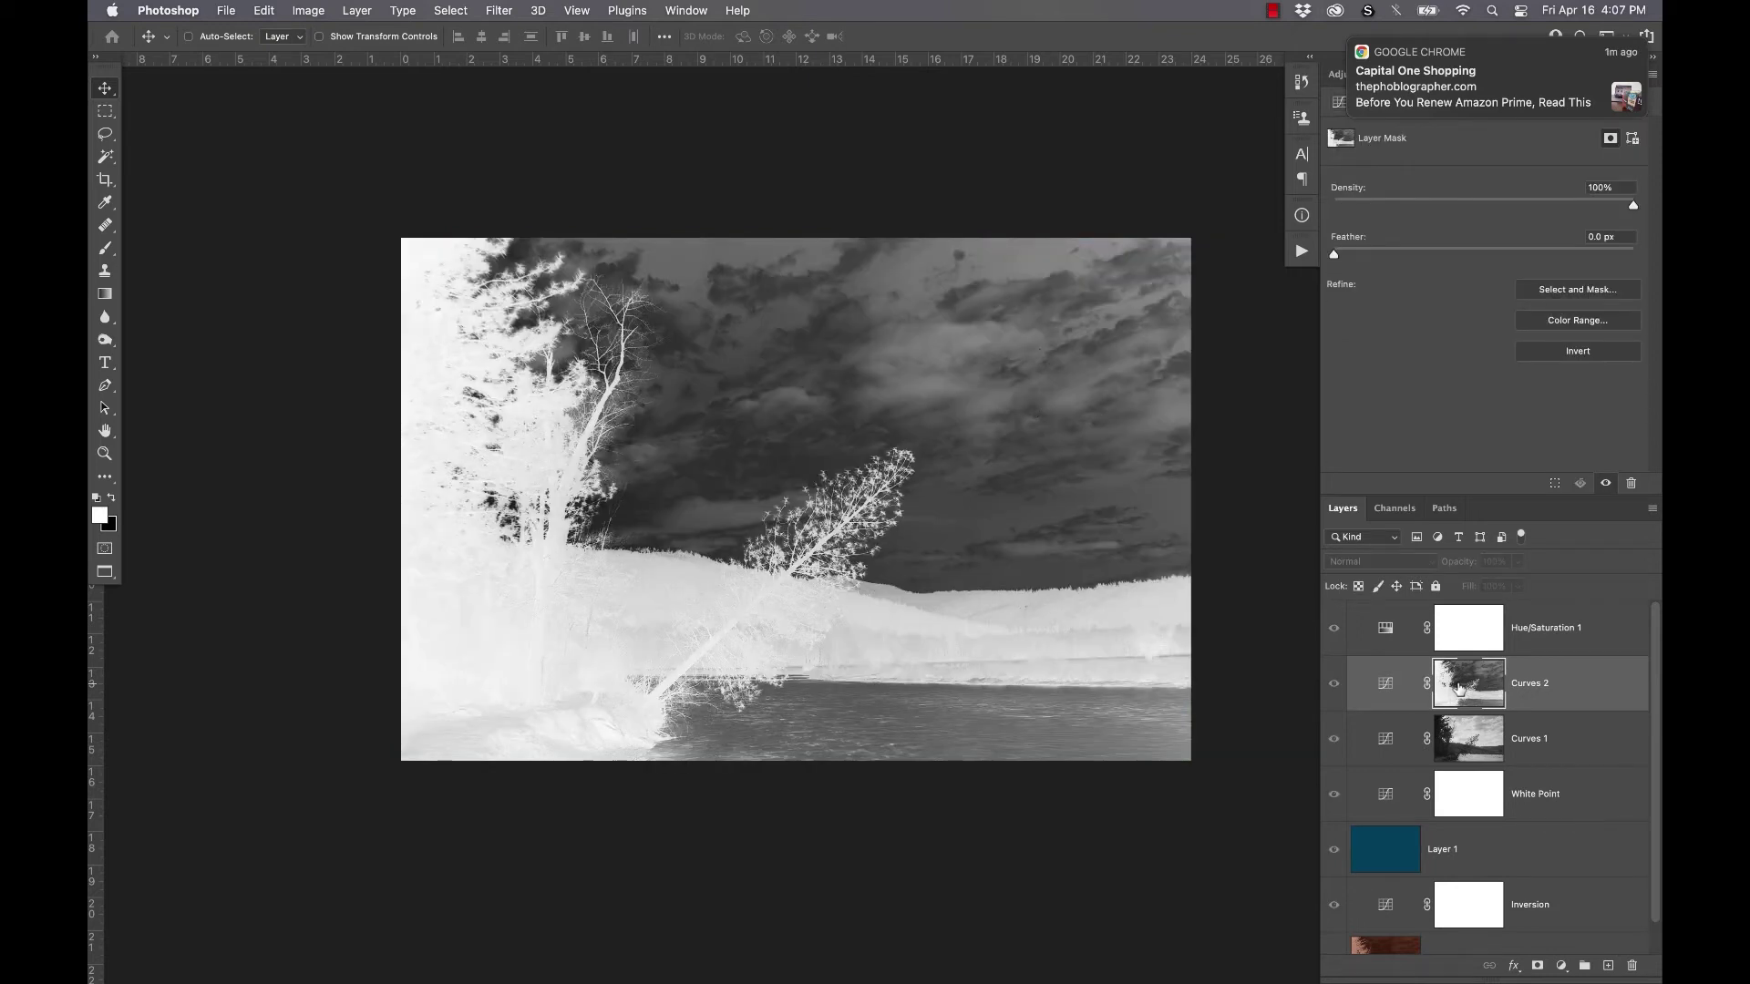
{"action": "left_click", "coordinate": [1460, 689], "text": "alt"}
{"action": "left_click", "coordinate": [1415, 746]}
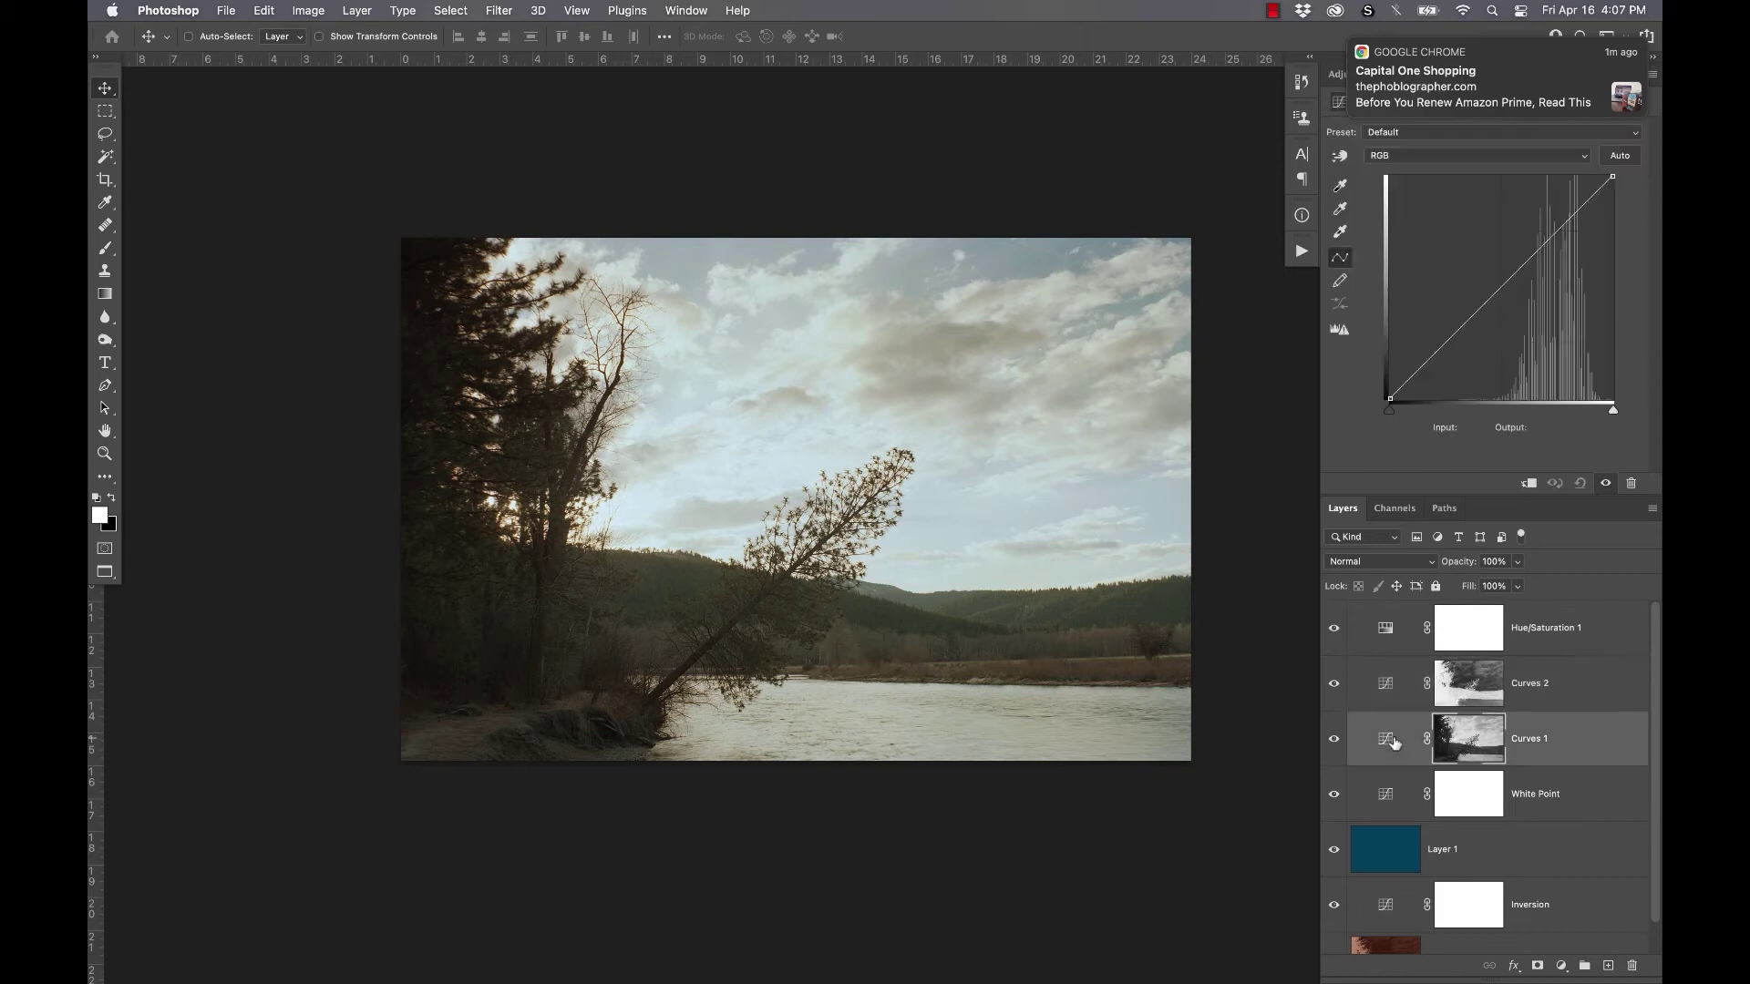
Step: Steepen Curves 1 by darkening the shadows and lifting the highlights
{"action": "left_click", "coordinate": [1384, 749]}
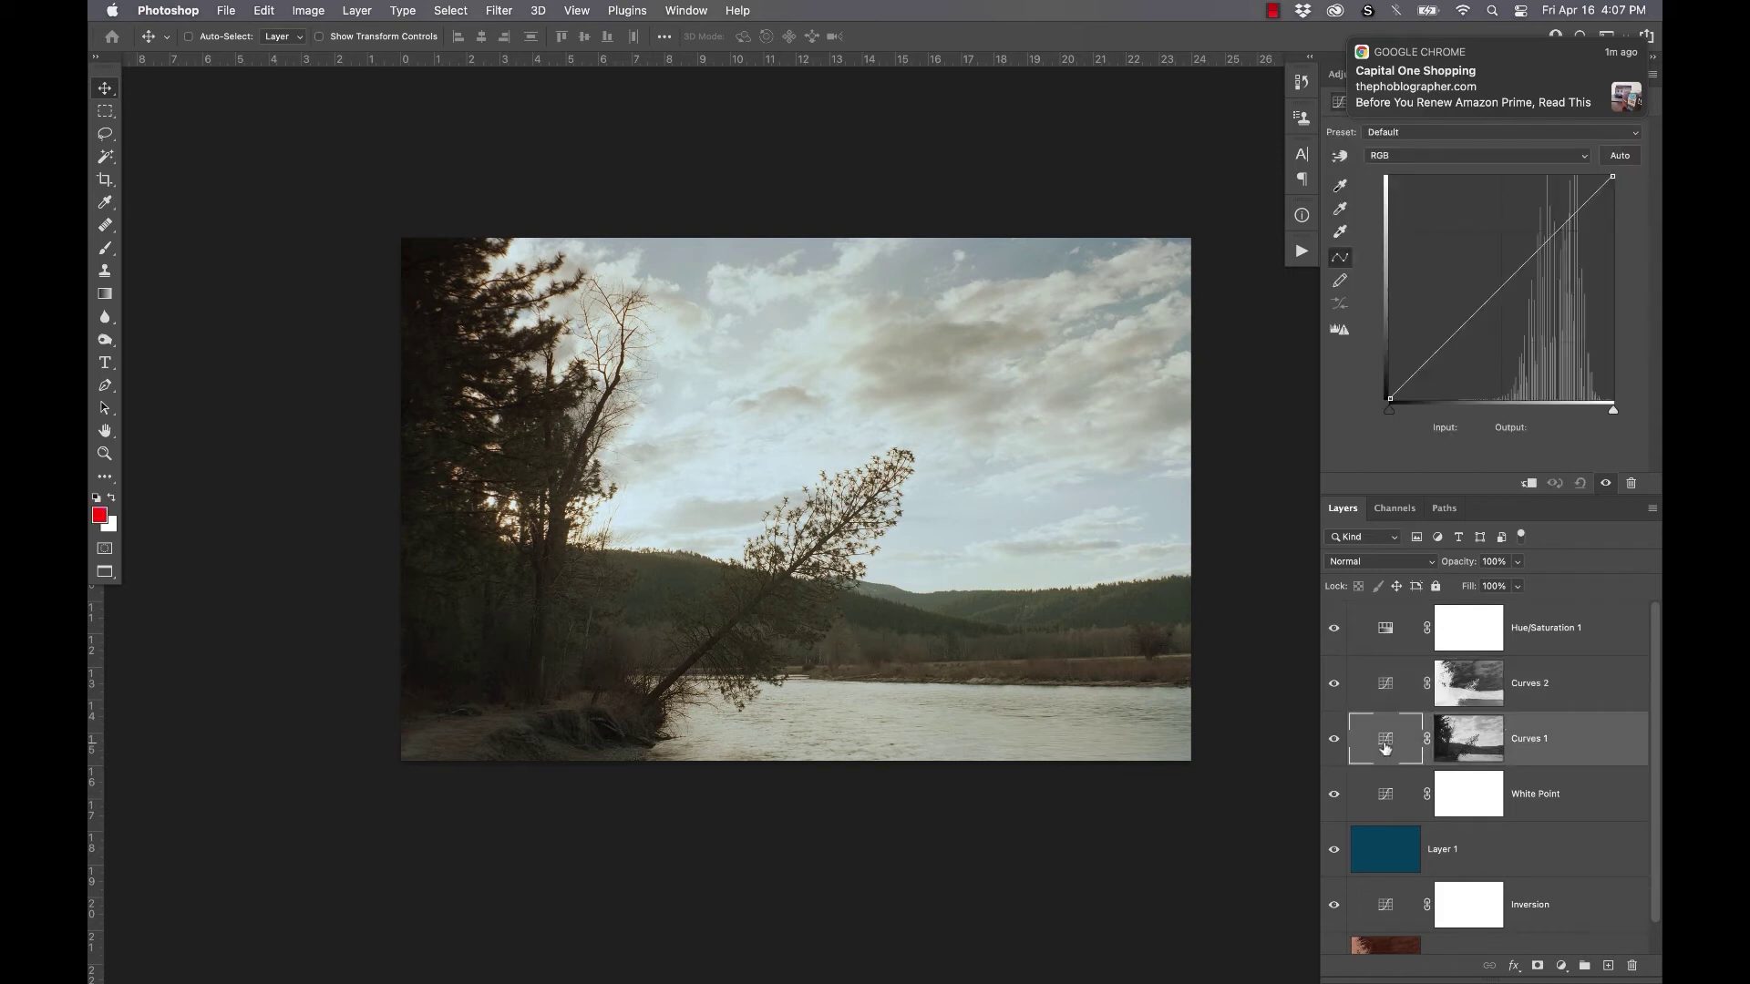
{"action": "left_click_drag", "start_coordinate": [1455, 334], "coordinate": [1466, 356]}
{"action": "left_click_drag", "start_coordinate": [1579, 226], "coordinate": [1582, 216]}
{"action": "left_click_drag", "start_coordinate": [1466, 356], "coordinate": [1505, 341]}
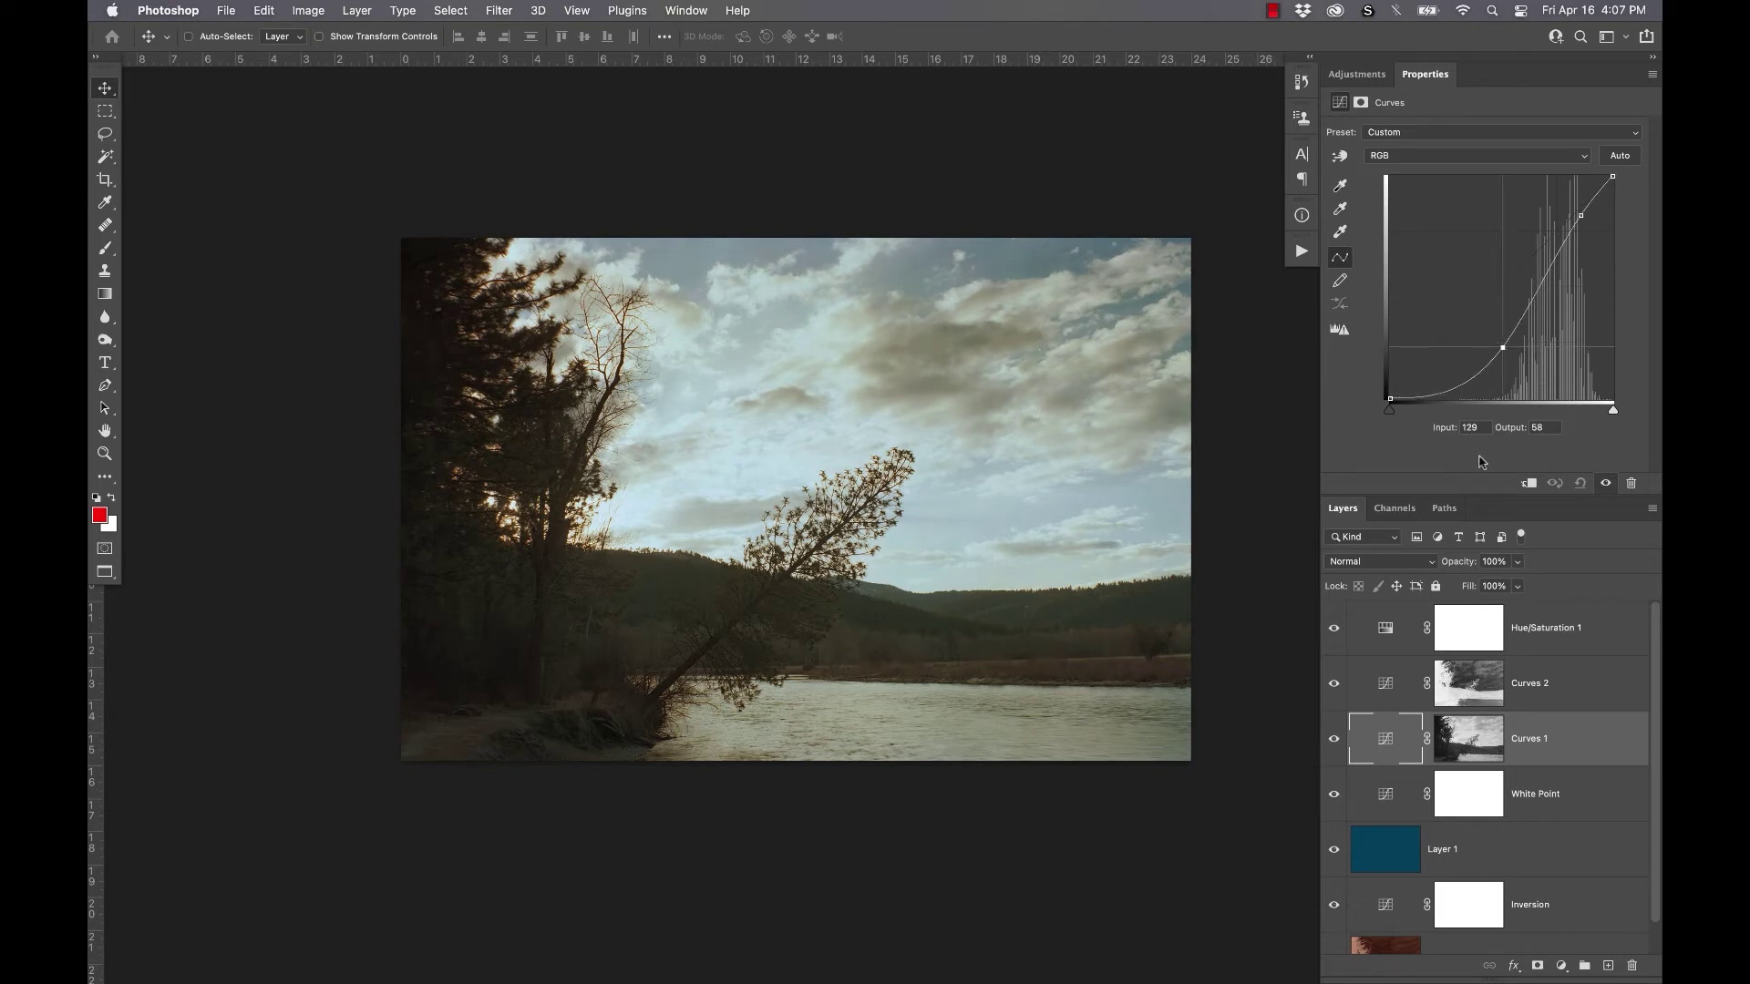
Step: Add a nudged shadow point on Curves 2 to lift the trees and land slightly (59→63)
{"action": "left_click", "coordinate": [1390, 689]}
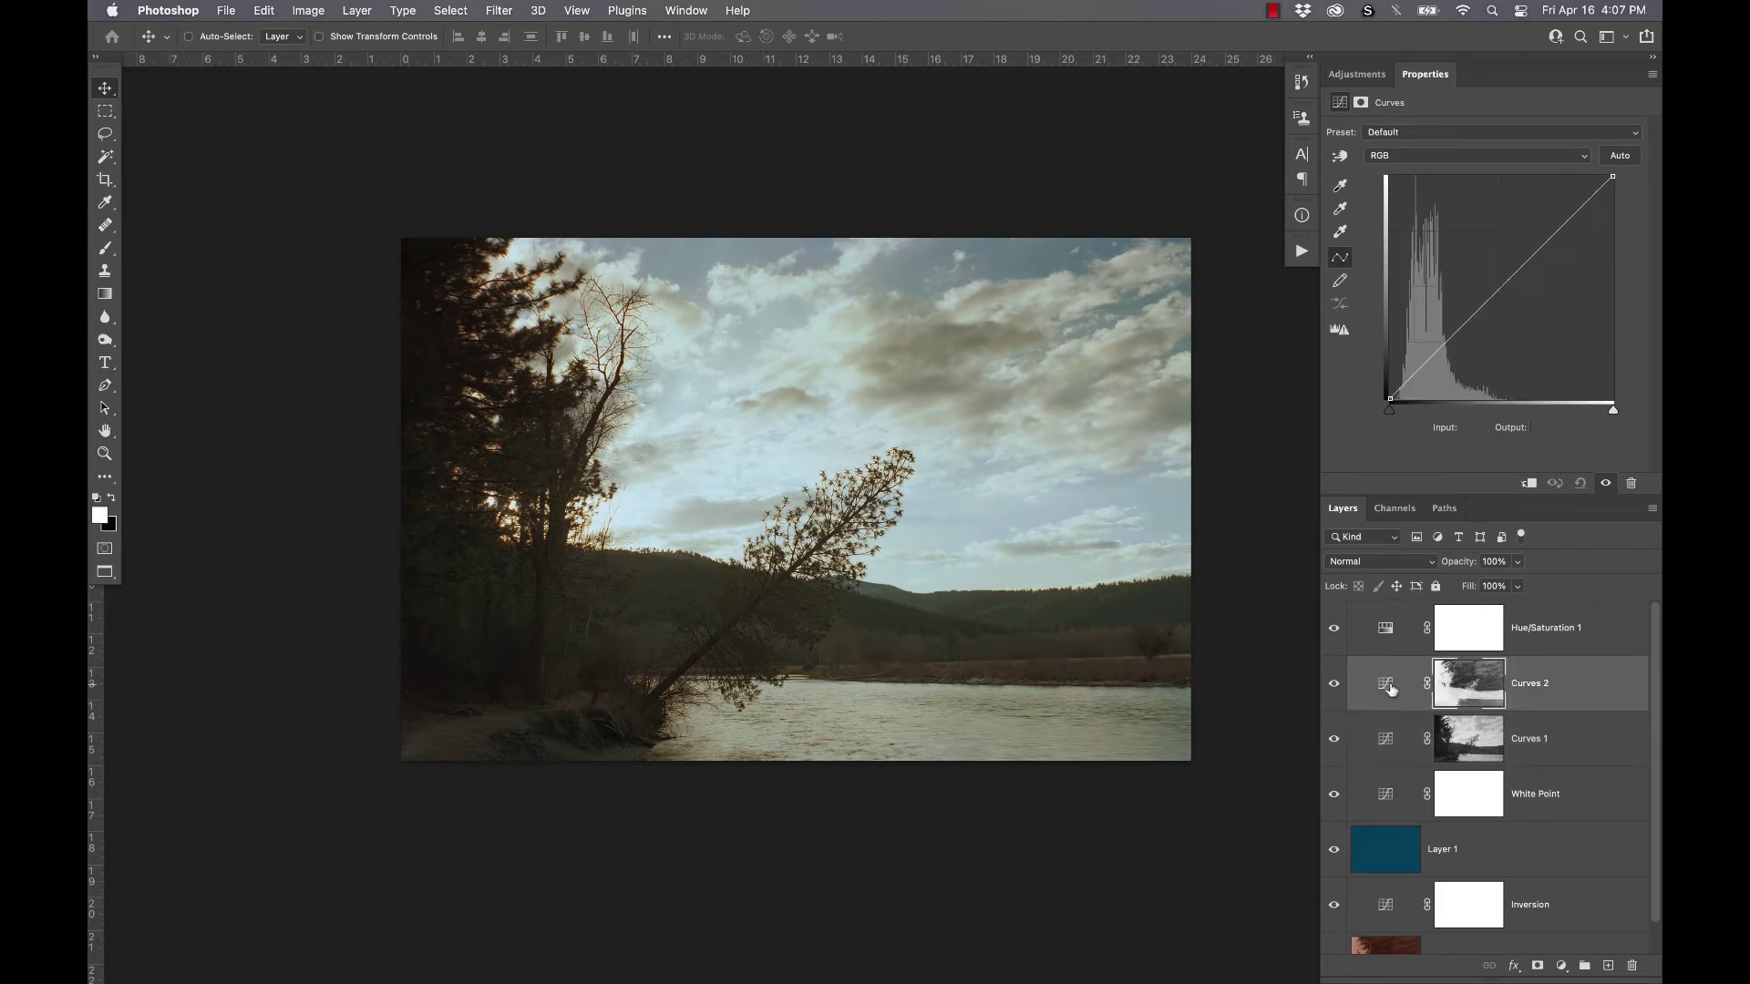
{"action": "left_click", "coordinate": [1405, 386]}
{"action": "key", "text": "Left"}
{"action": "key", "text": "Left"}
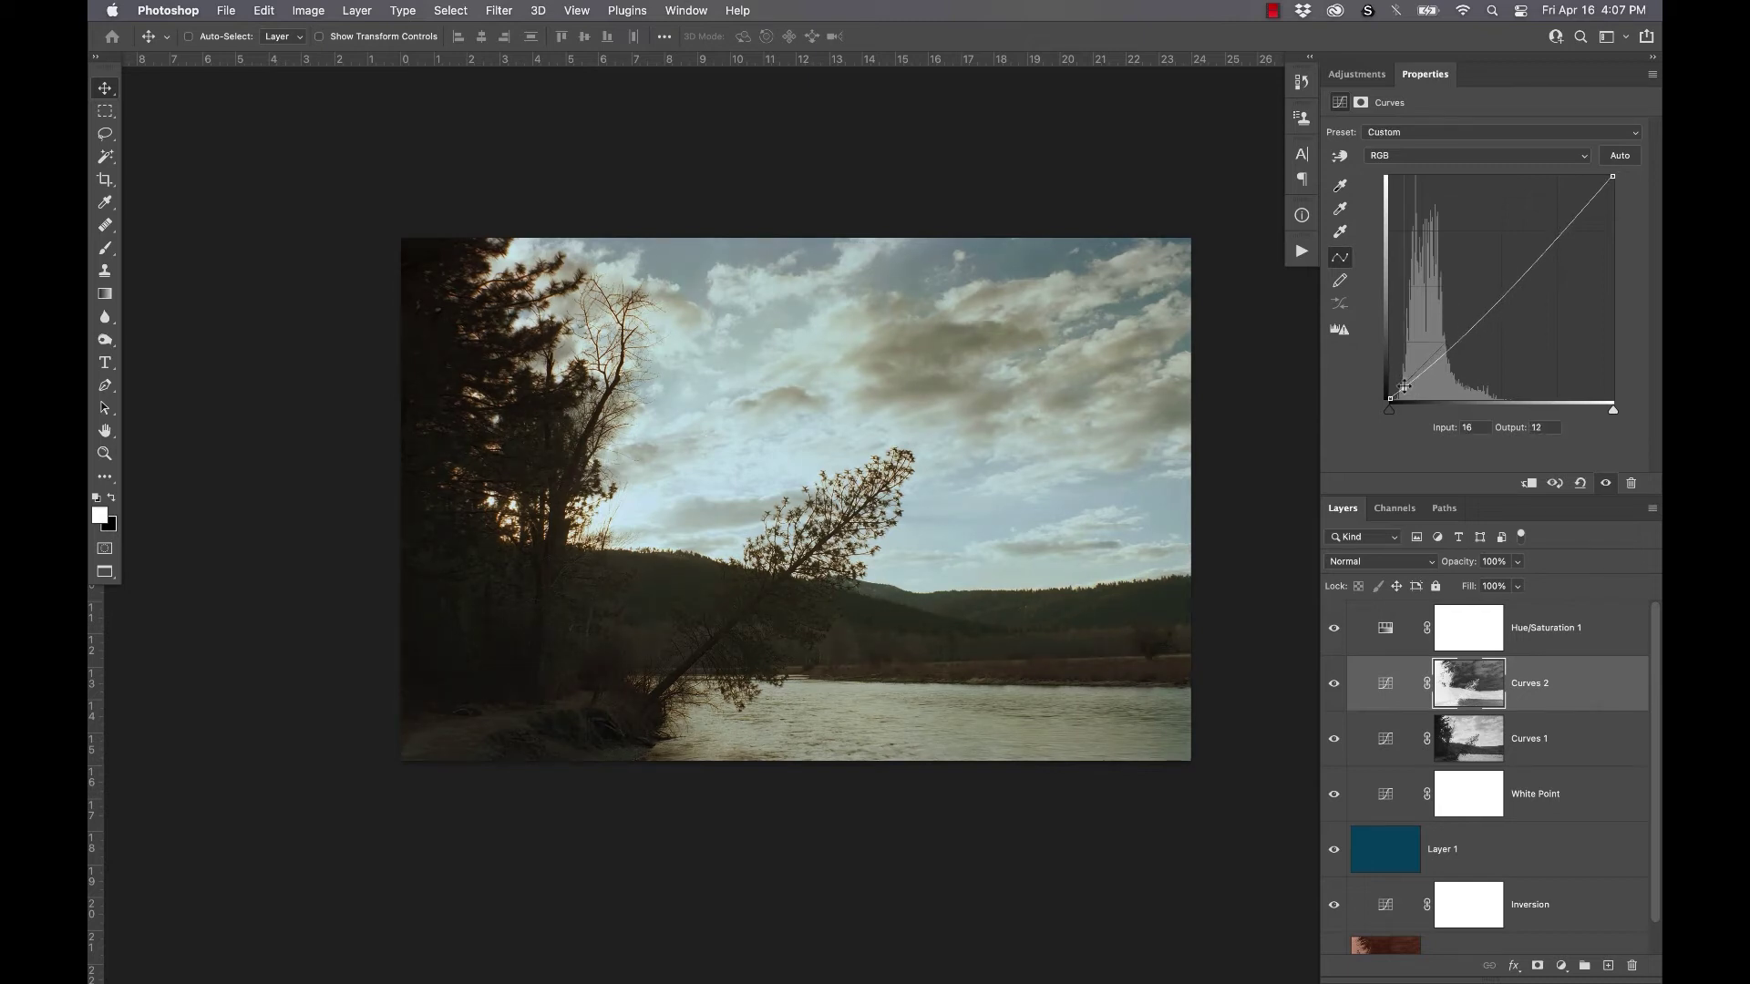
{"action": "key", "text": "Down"}
{"action": "left_click_drag", "start_coordinate": [1449, 344], "coordinate": [1442, 345]}
Step: Set Hue/Saturation 1 master saturation to +24, then select the Background layer
{"action": "left_click", "coordinate": [1389, 632]}
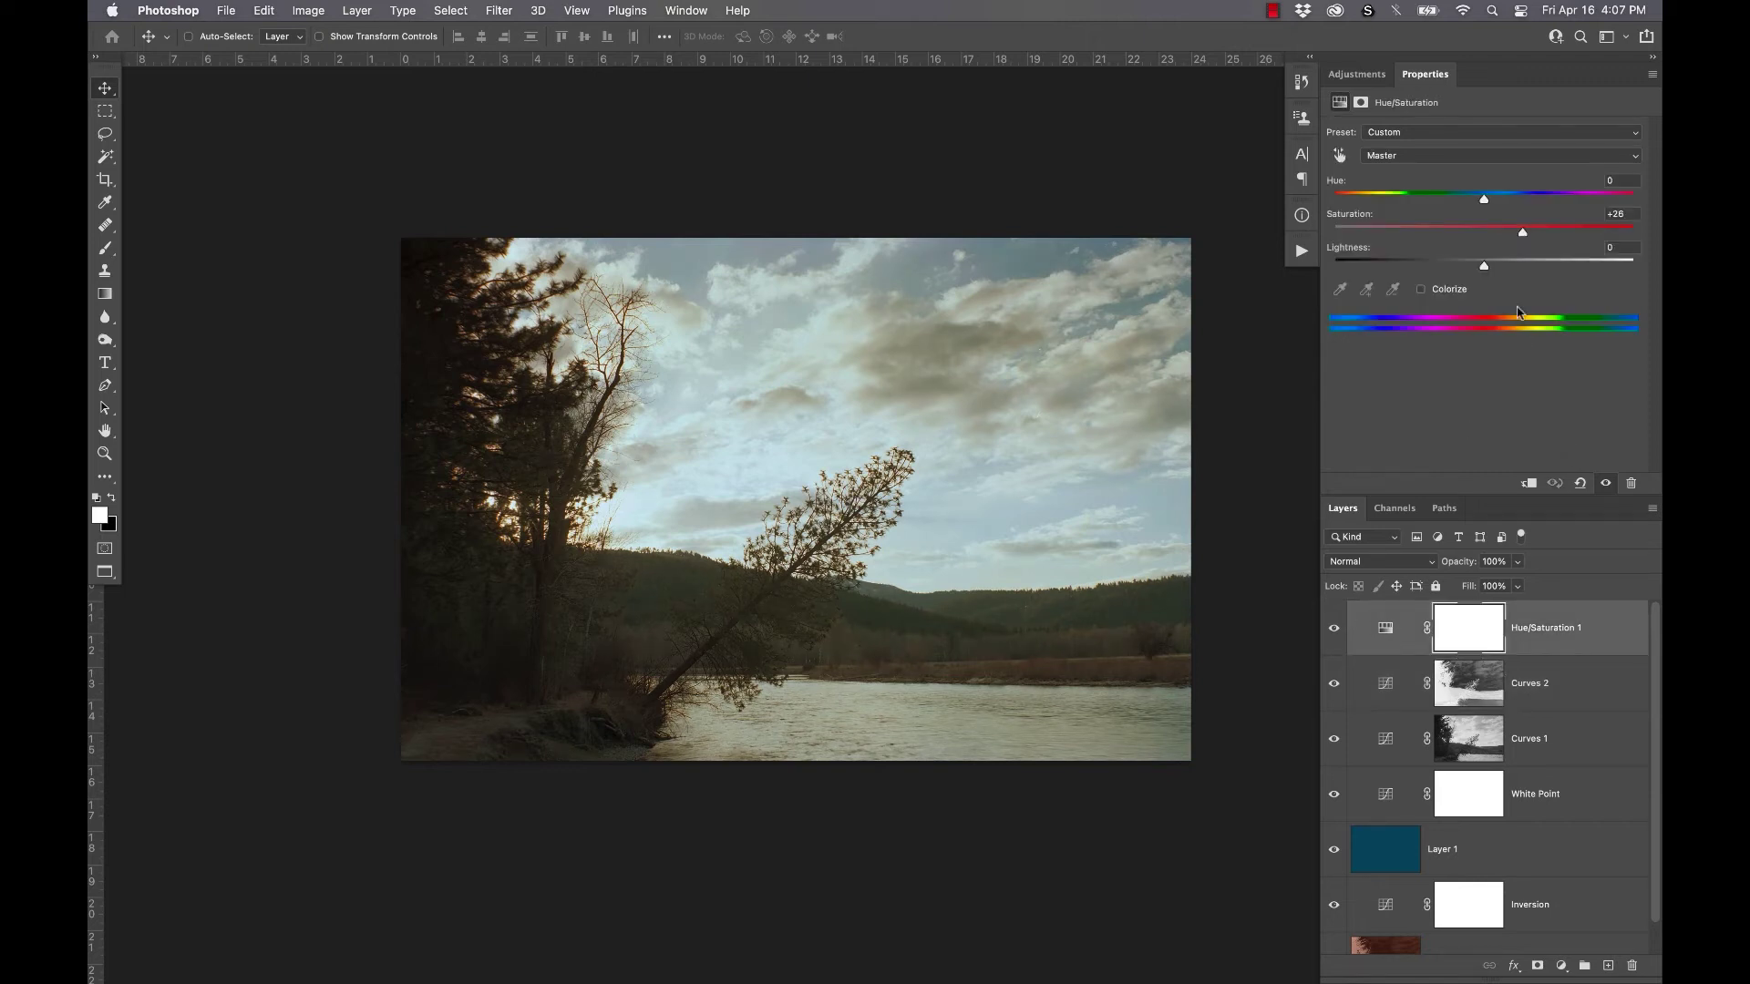
{"action": "left_click_drag", "start_coordinate": [1523, 234], "coordinate": [1557, 235]}
{"action": "scroll", "coordinate": [1411, 795], "scroll_direction": "down", "scroll_amount": 2}
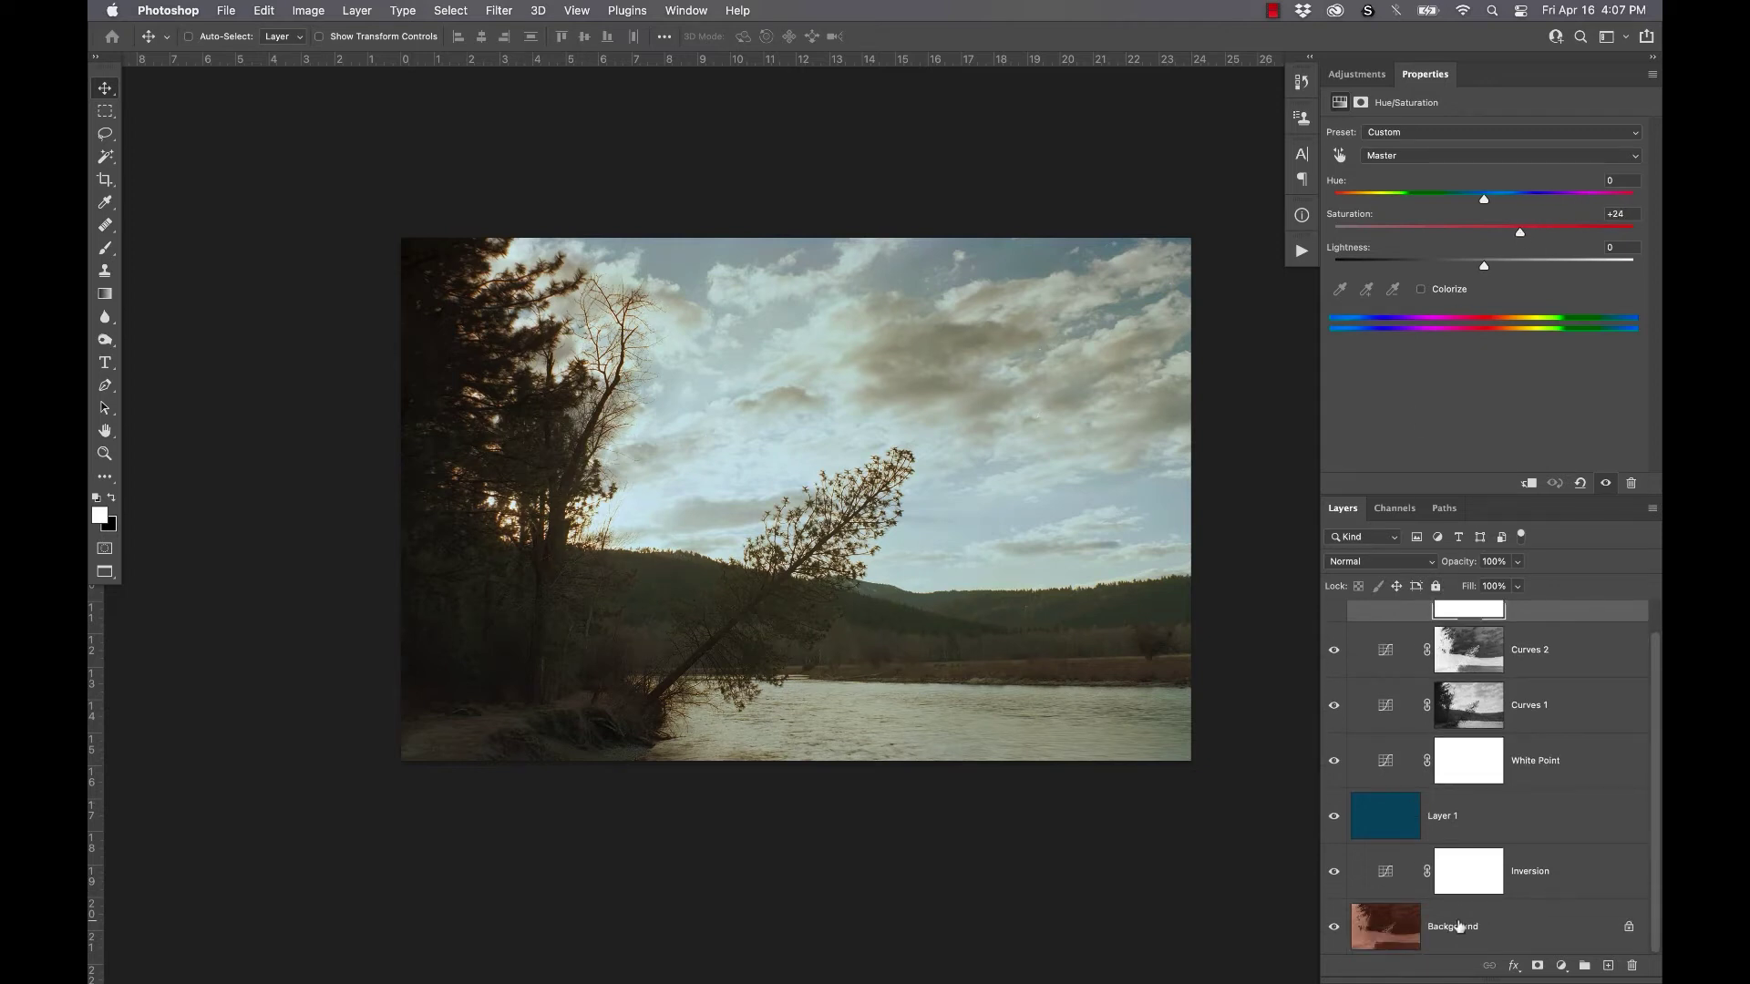
{"action": "left_click", "coordinate": [1390, 940]}
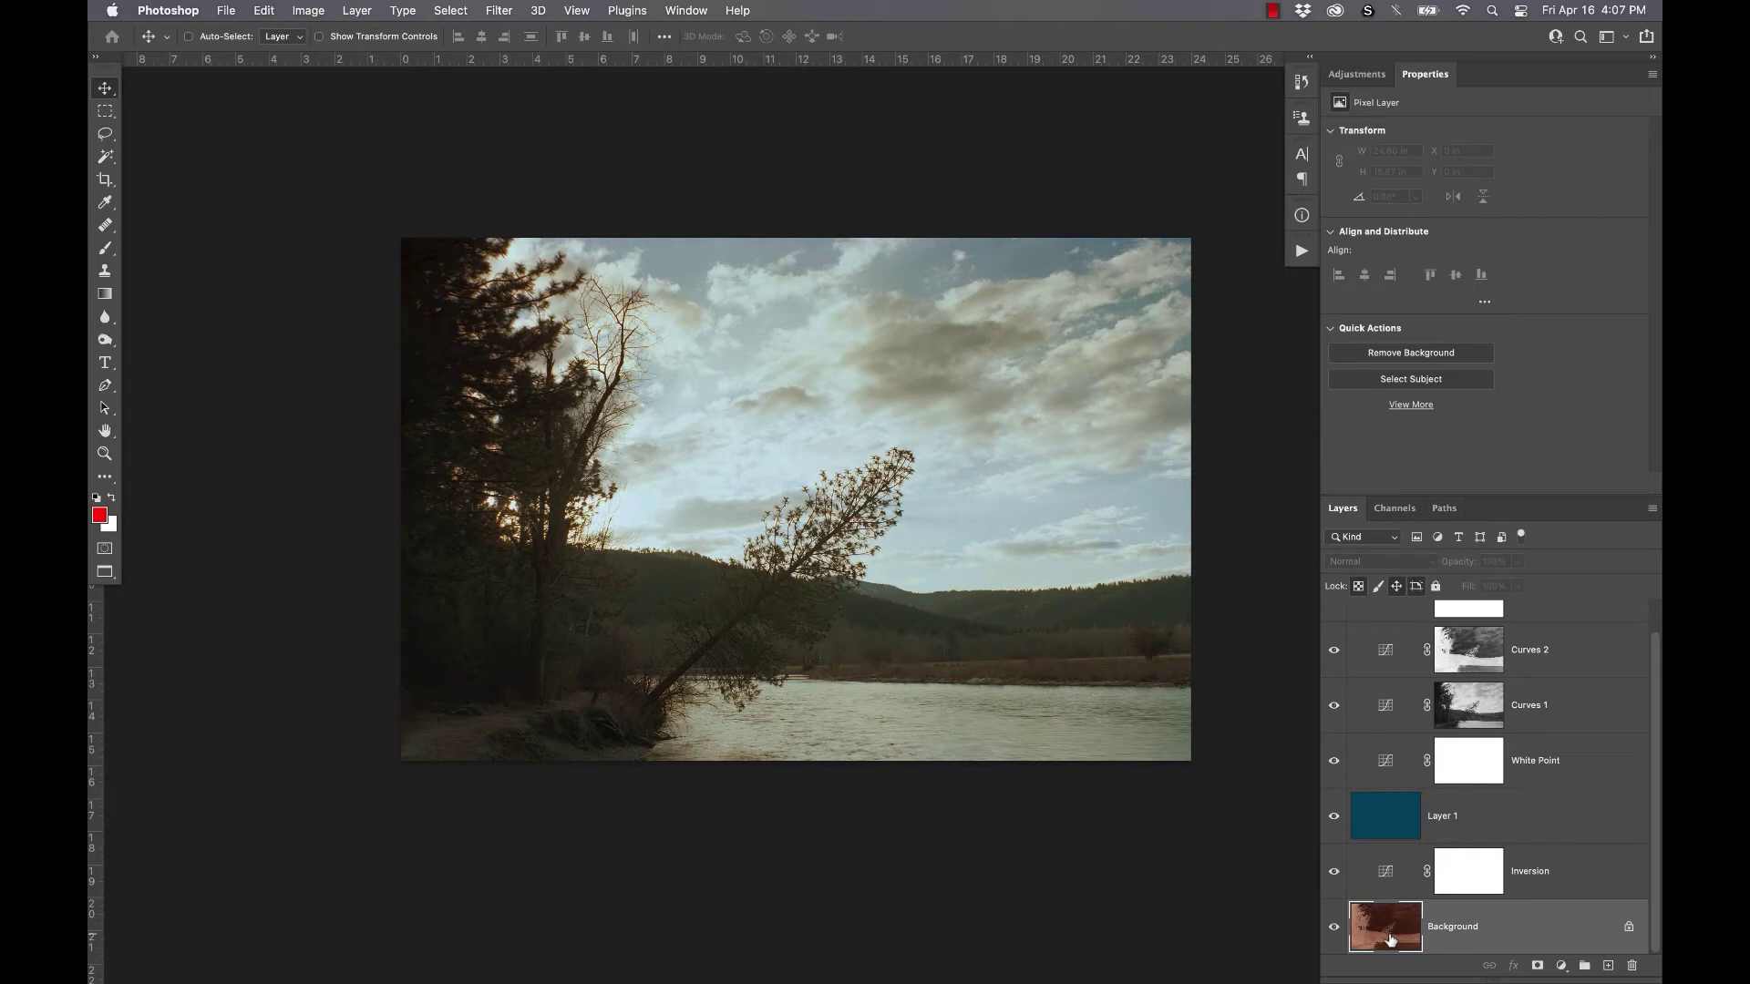
Step: Apply Unsharp Mask to the Background at Amount 30%, Radius 6.0 pixels, Threshold 0
{"action": "left_click", "coordinate": [508, 12]}
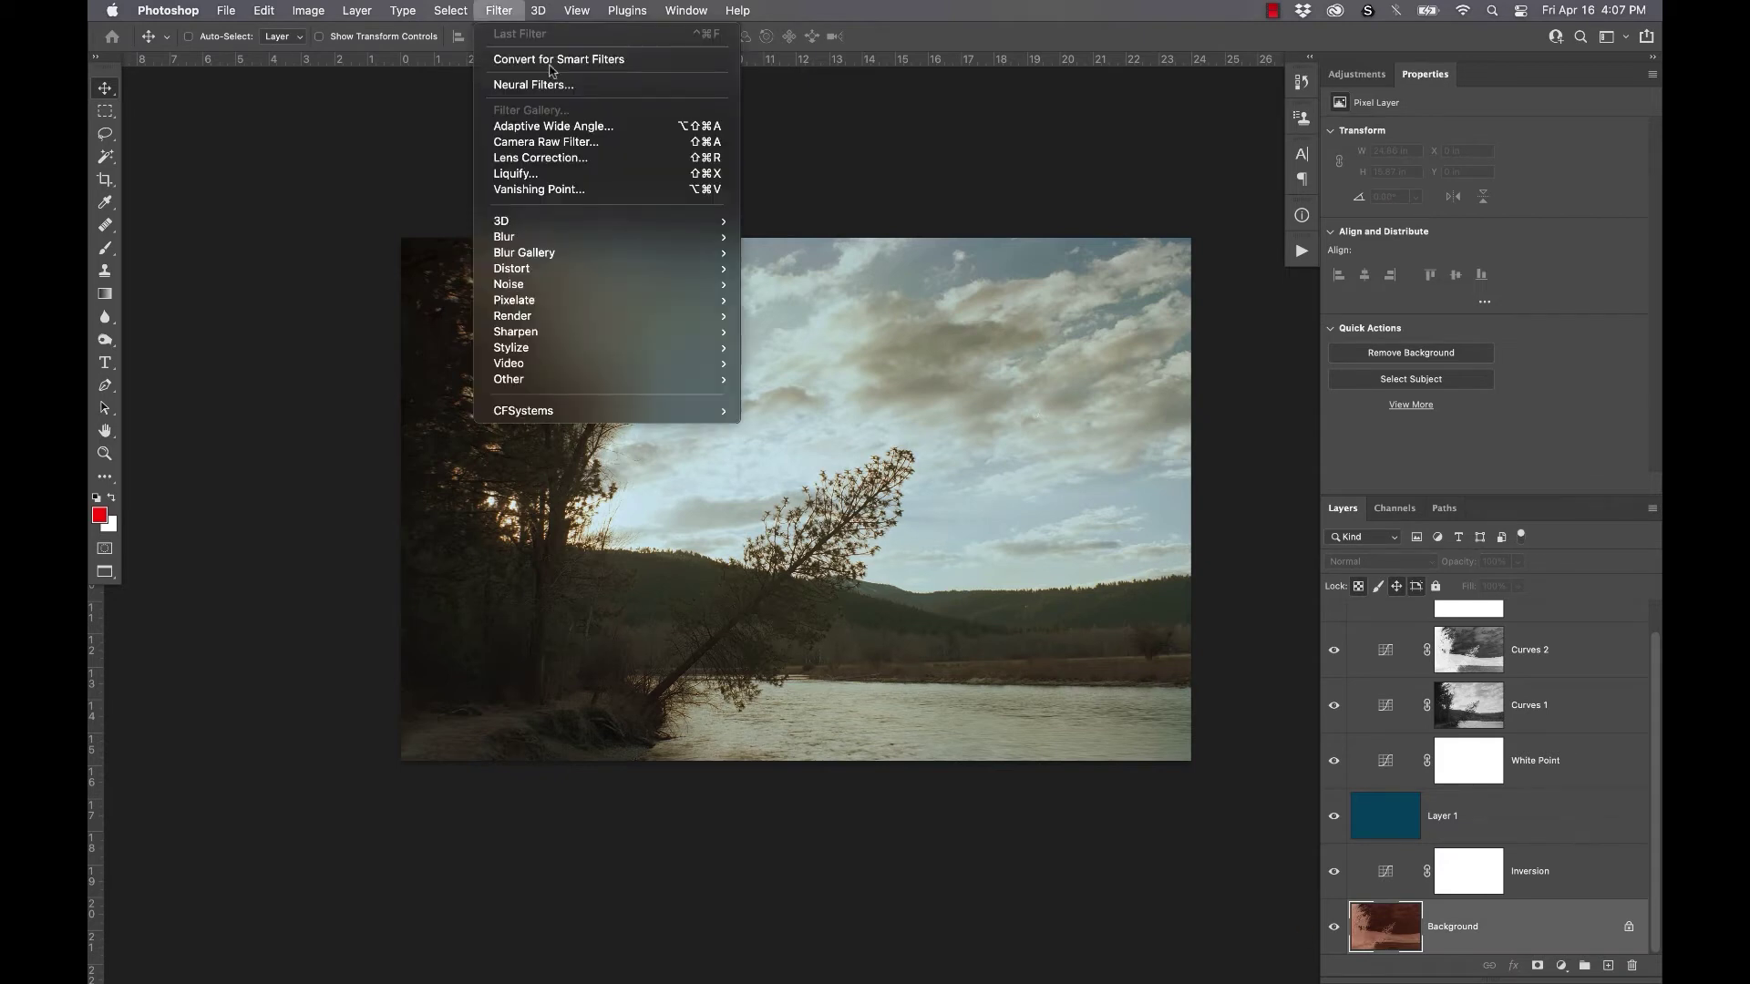
{"action": "mouse_move", "coordinate": [583, 332]}
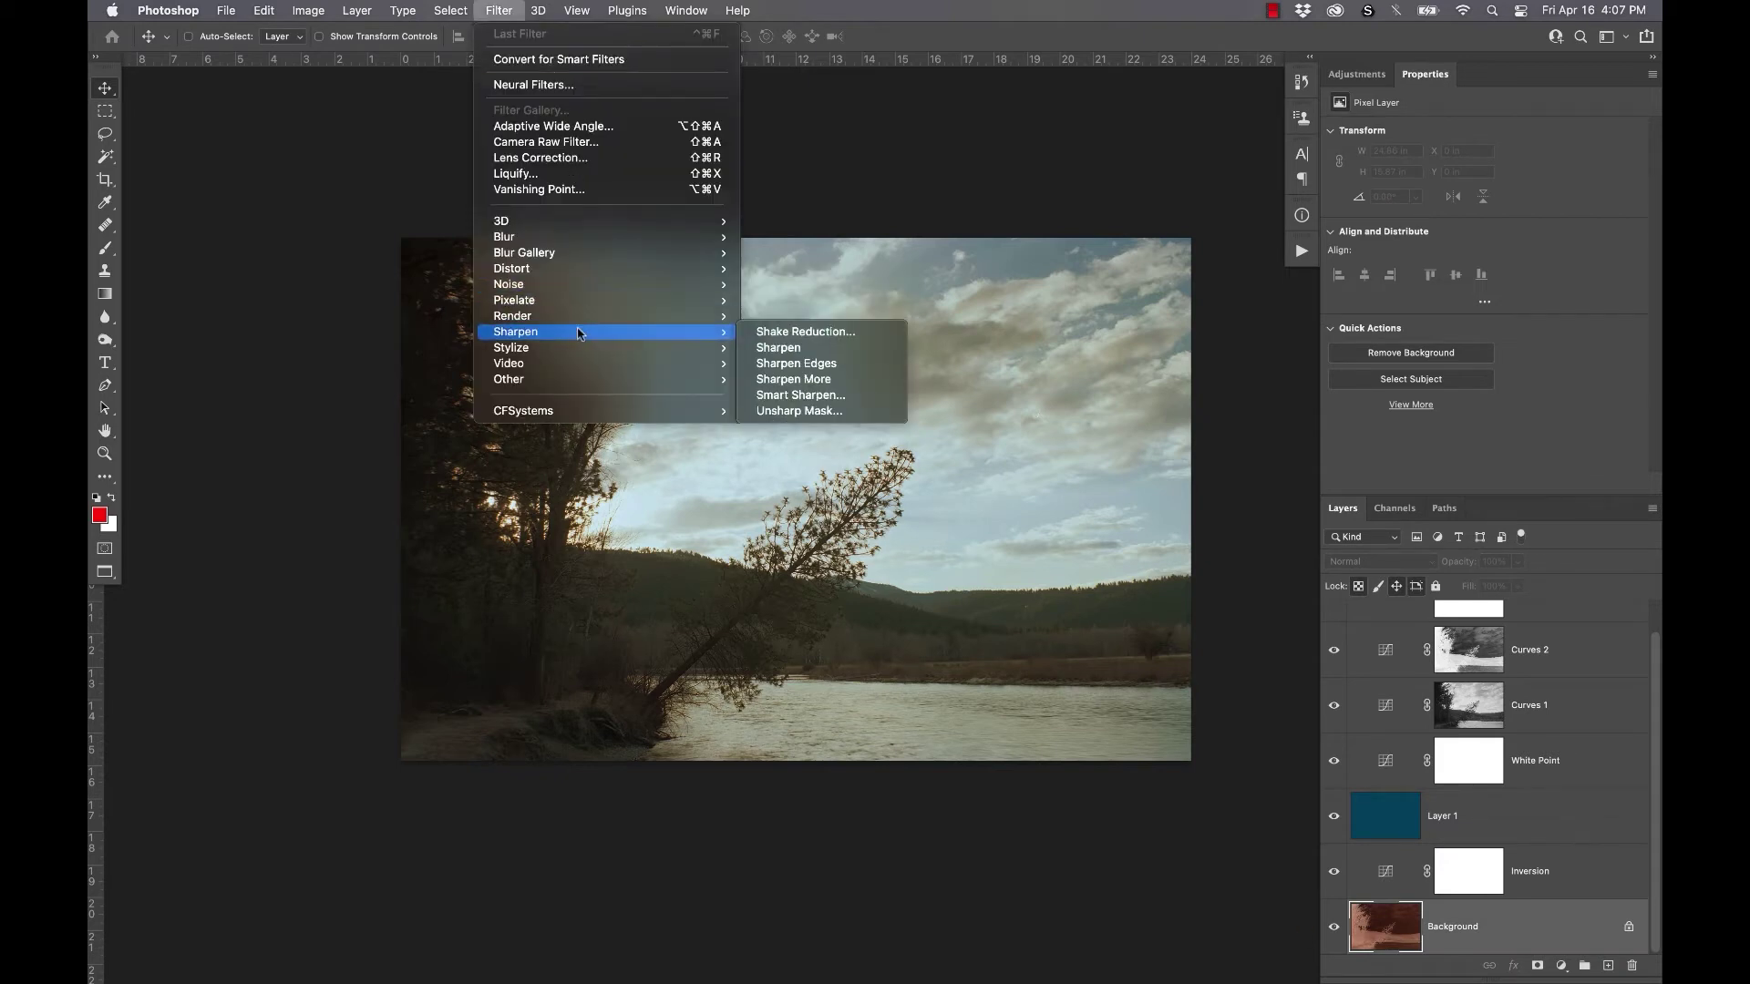
{"action": "left_click", "coordinate": [824, 415]}
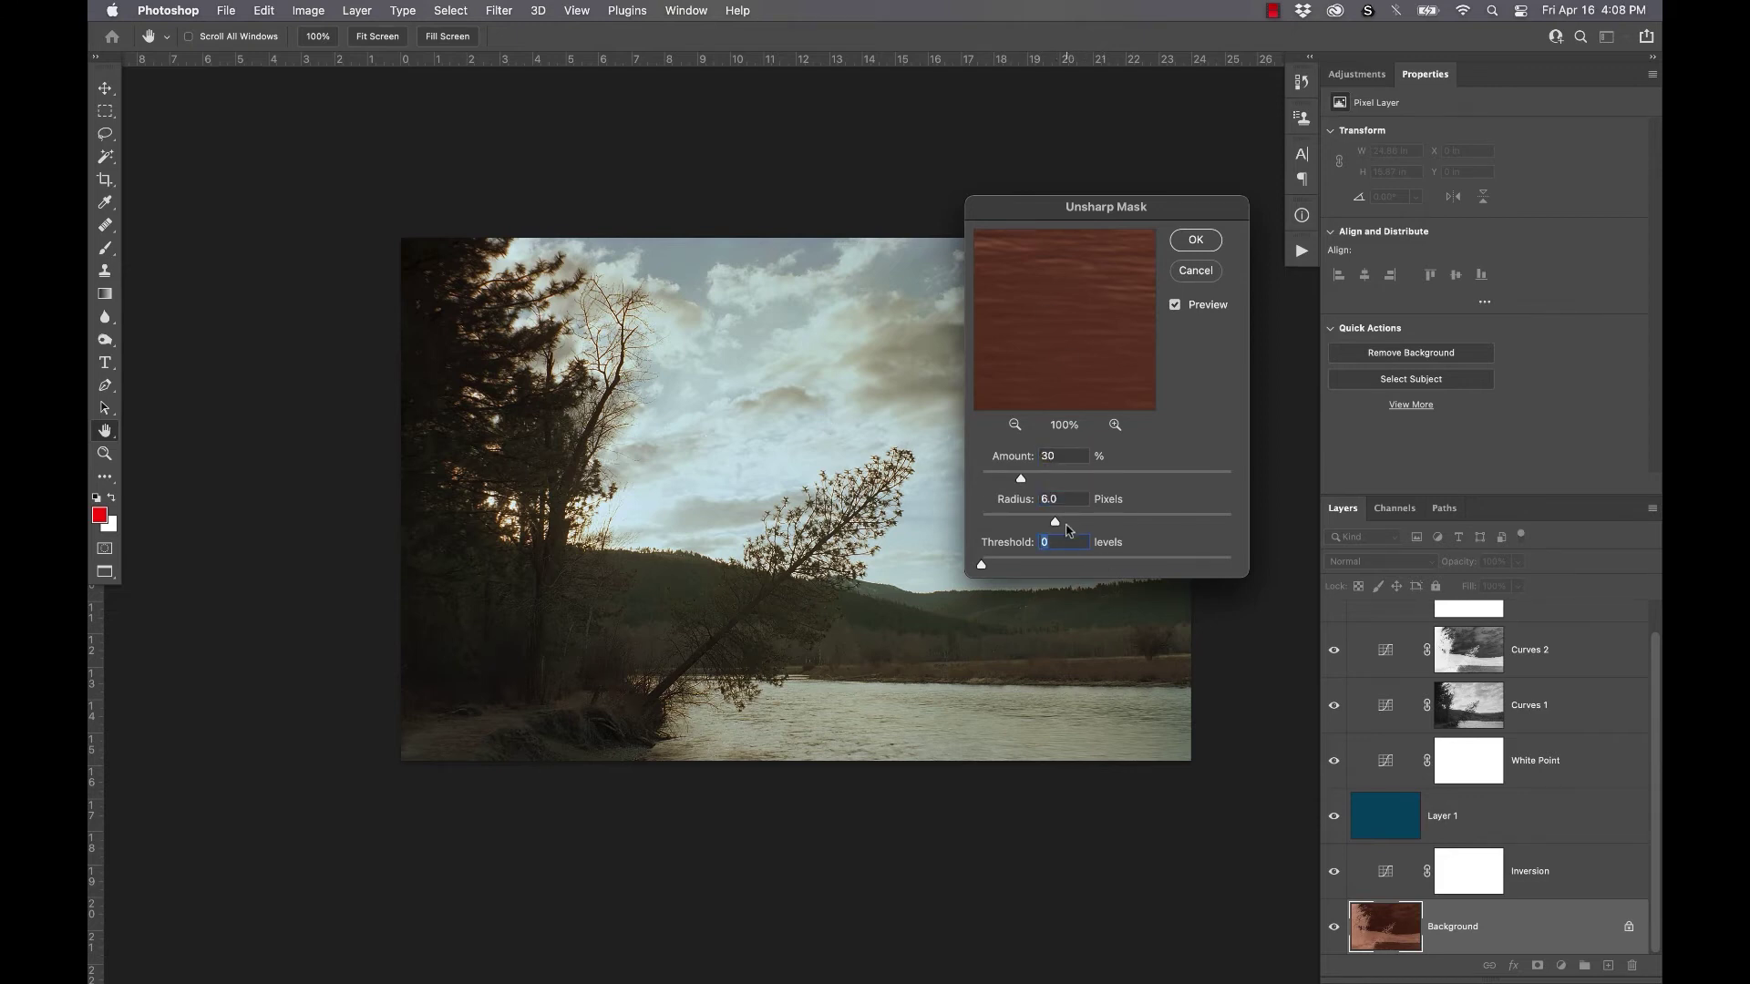
{"action": "left_click", "coordinate": [843, 490]}
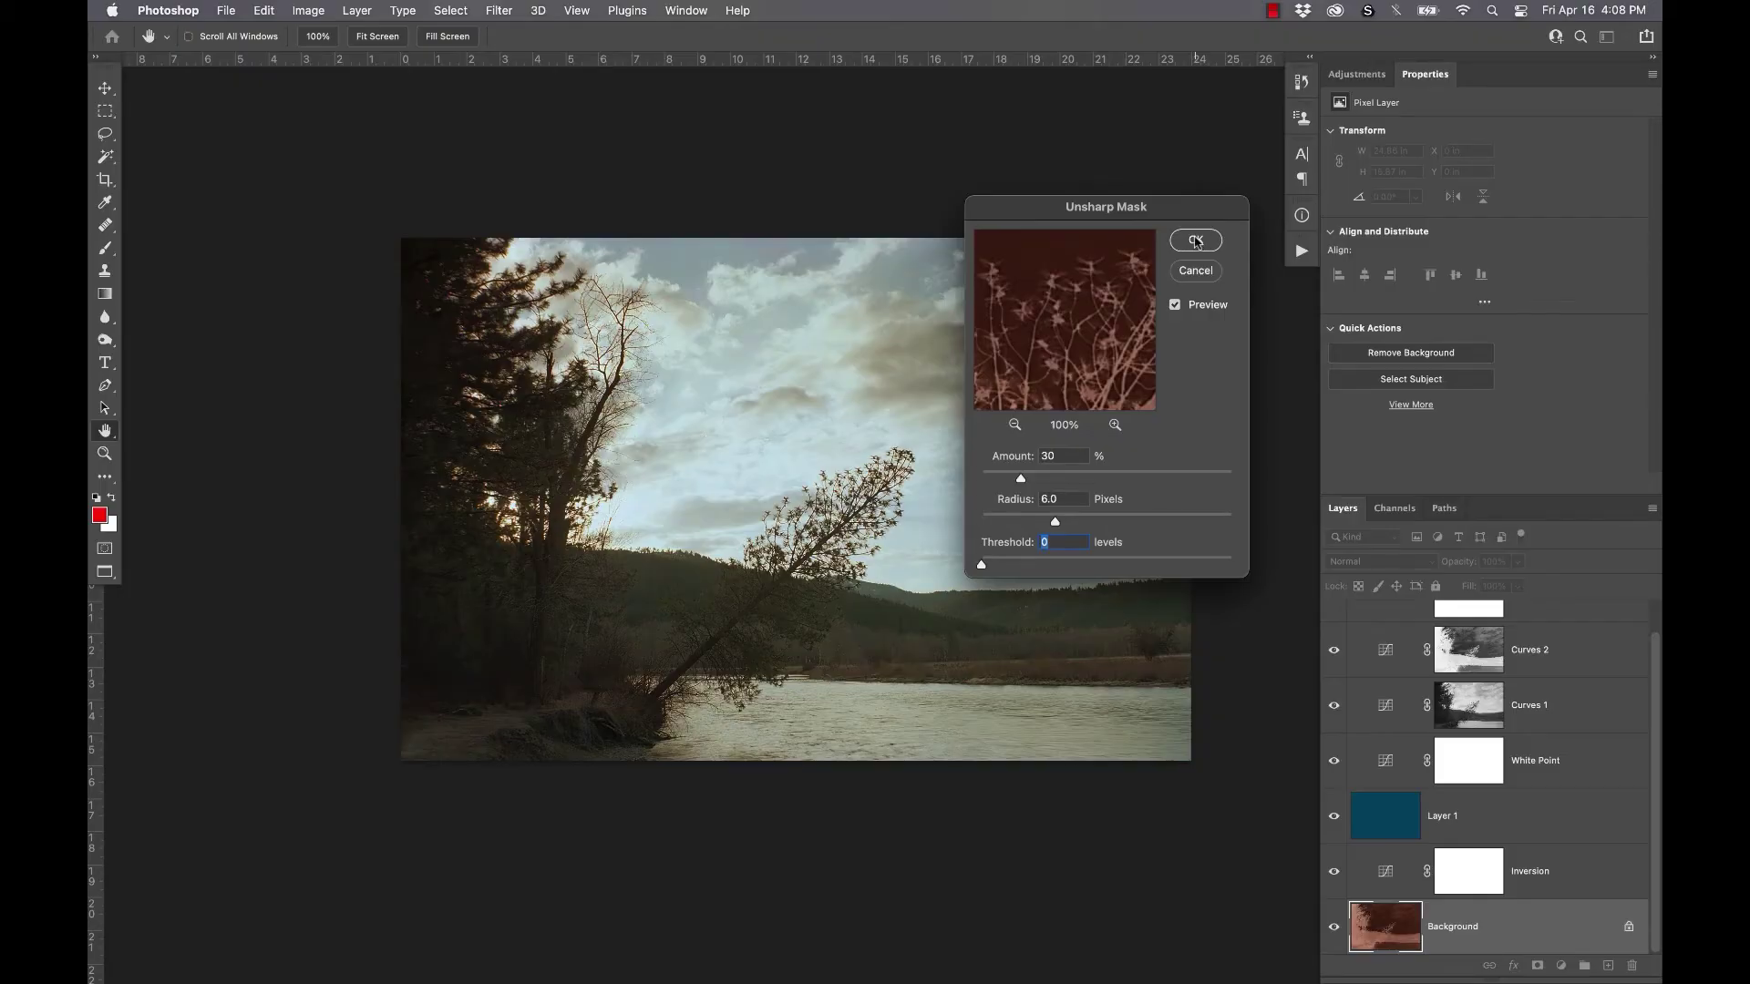
{"action": "left_click", "coordinate": [1196, 239]}
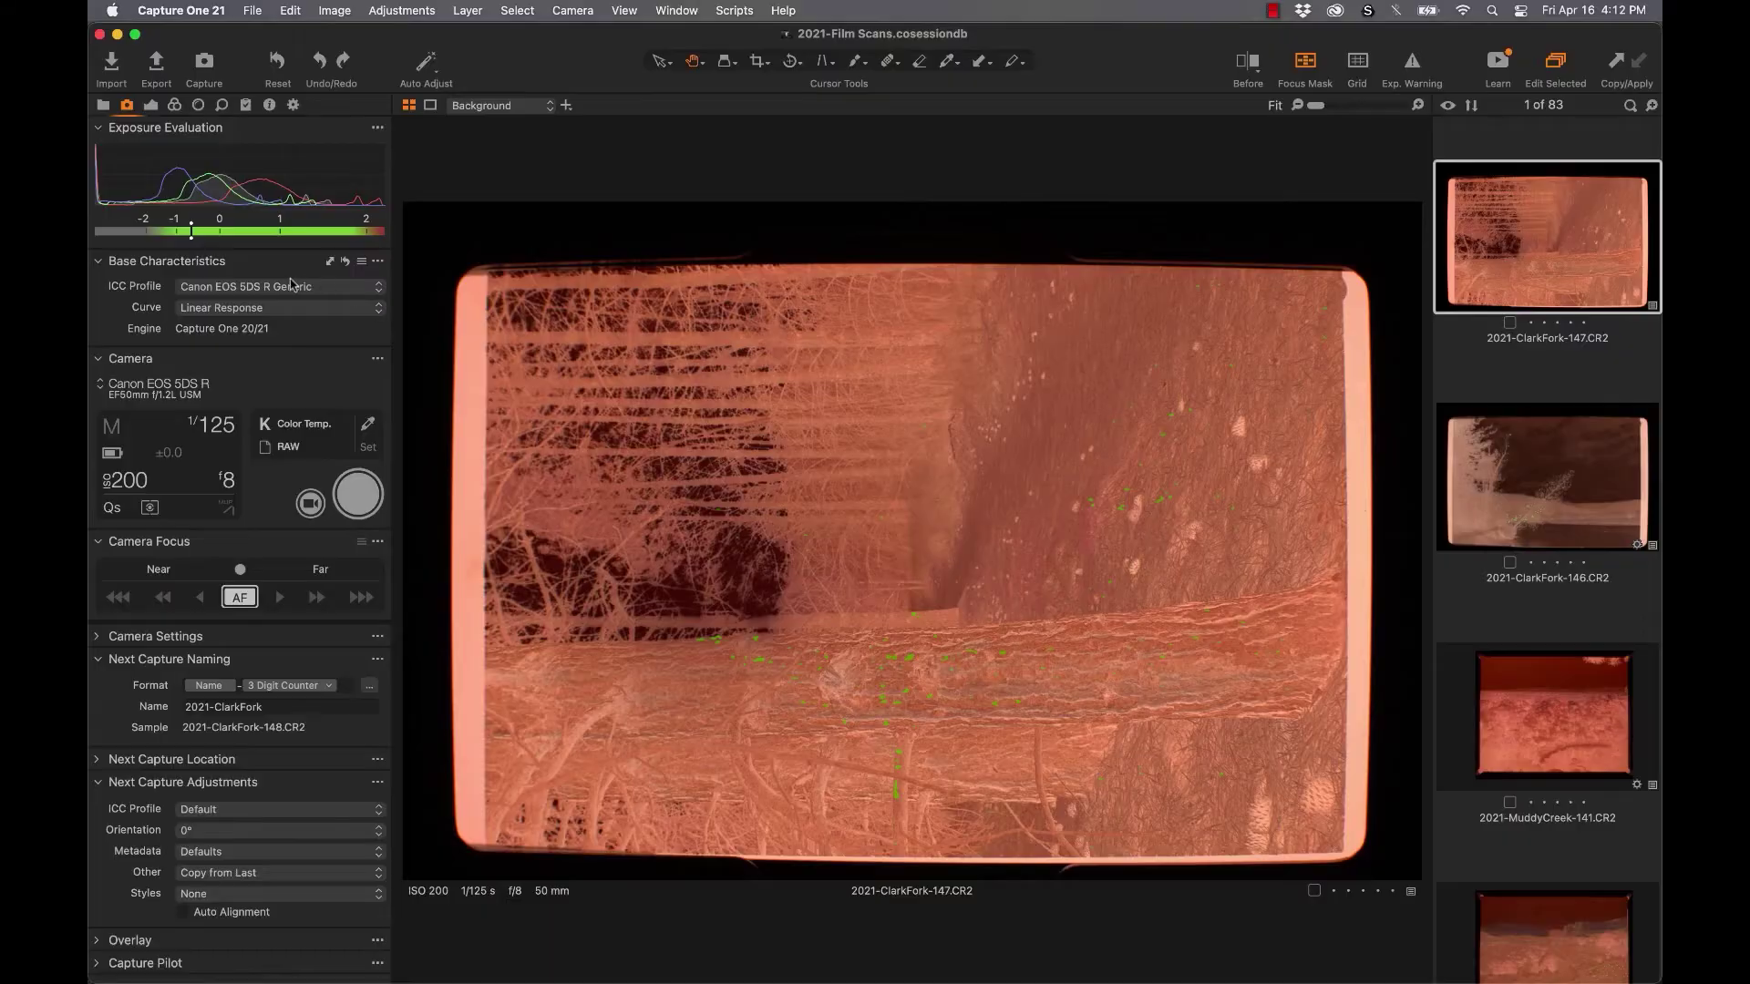
Step: Set the ICC profile to No color correction, then select 2021-ClarkFork-147.tif in Finder
{"action": "left_click", "coordinate": [292, 288]}
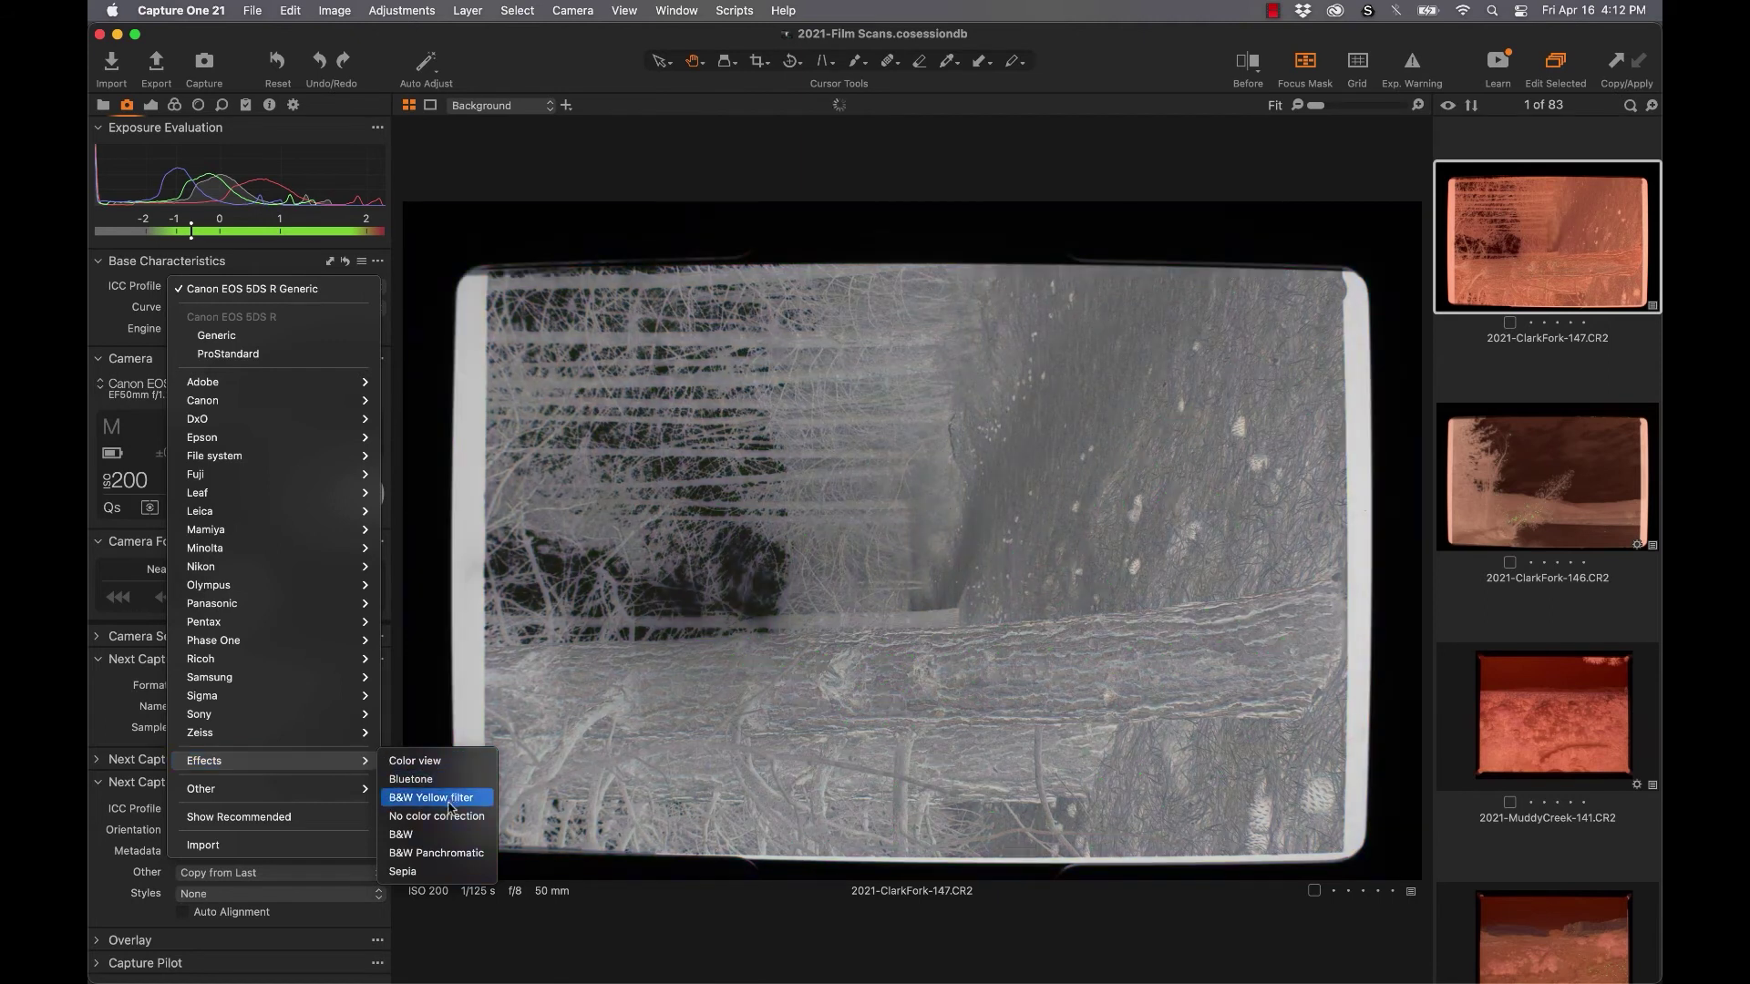
{"action": "left_click", "coordinate": [428, 811]}
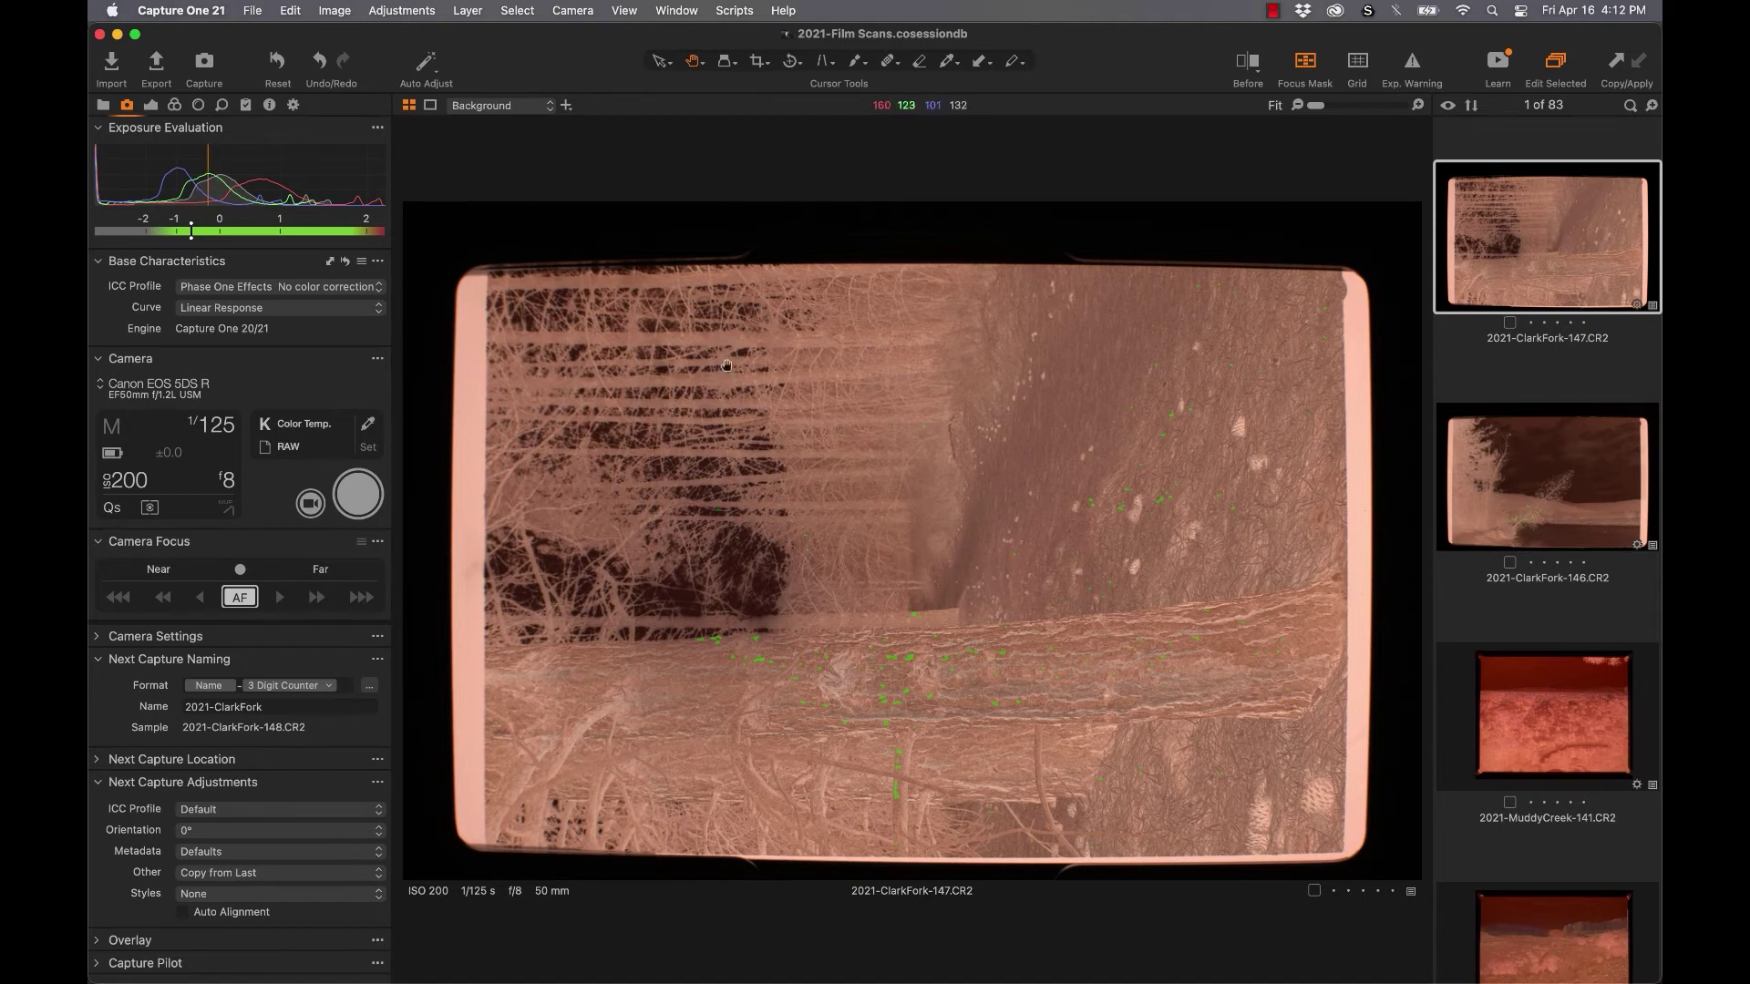
{"action": "key", "text": "super+Tab"}
{"action": "key", "text": "super+Tab"}
{"action": "key", "text": "super+Tab"}
{"action": "key", "text": "super+Tab"}
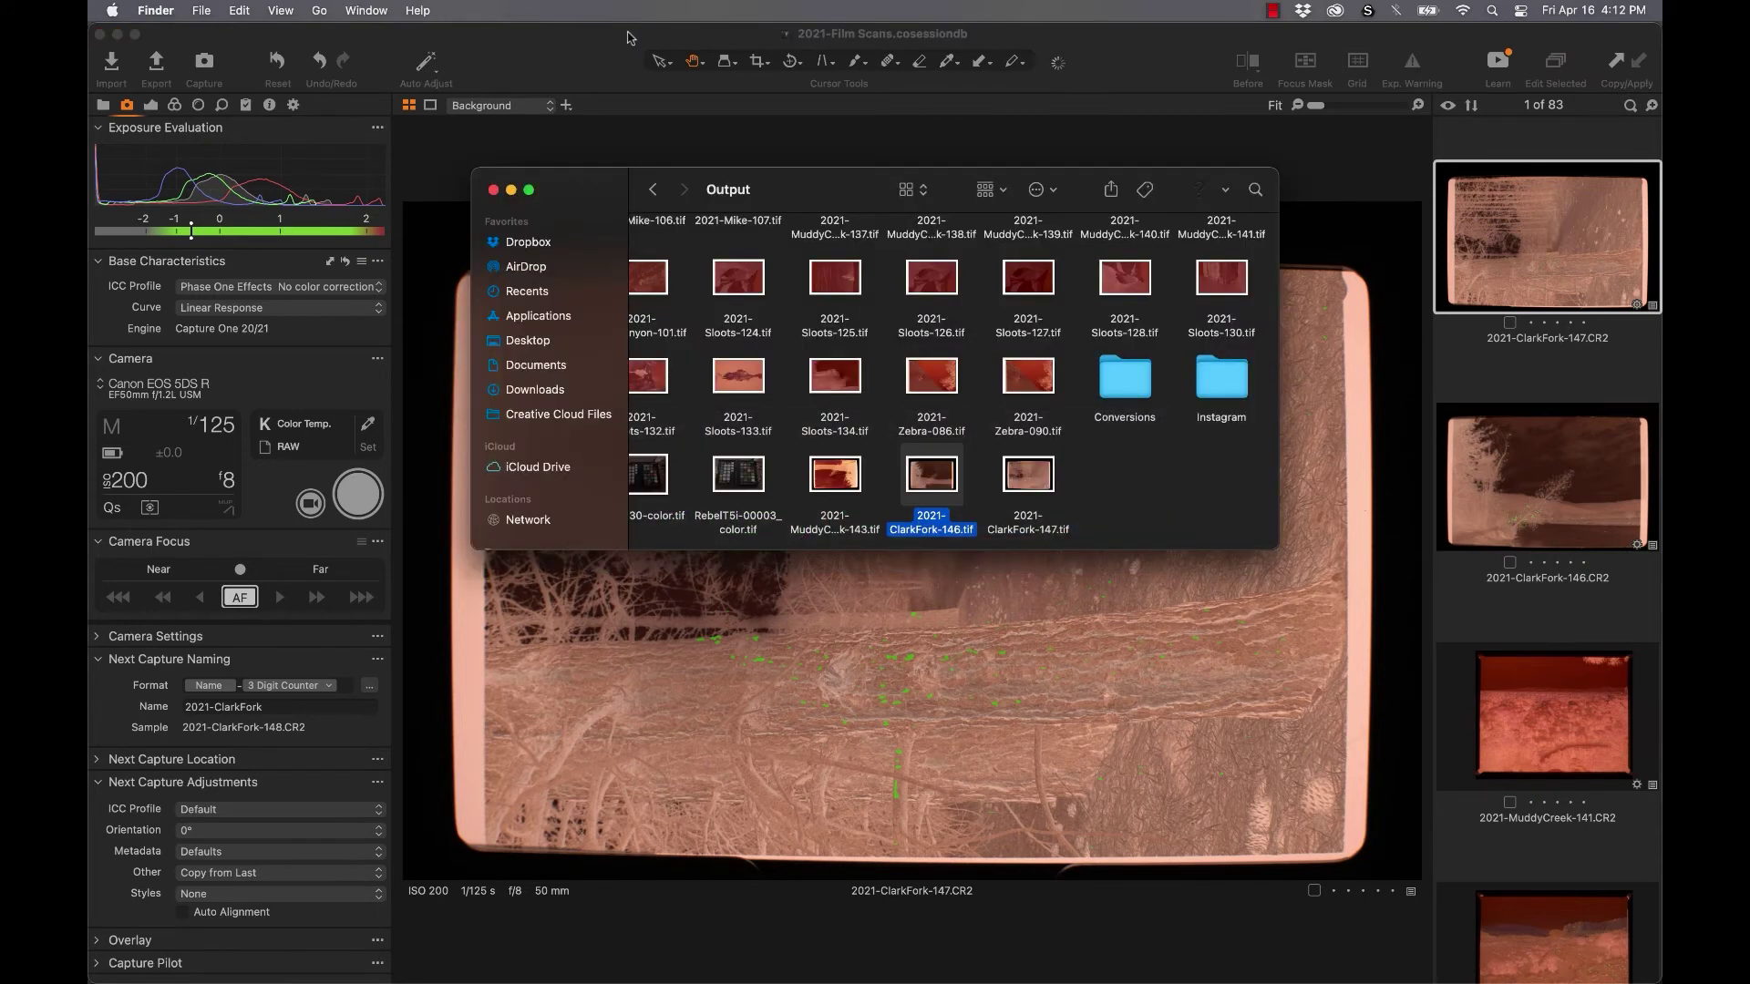
{"action": "left_click", "coordinate": [1050, 476]}
Step: Drag 2021-ClarkFork-147.tif onto the Photoshop Dock icon to open it
{"action": "left_click_drag", "start_coordinate": [1044, 476], "coordinate": [492, 959]}
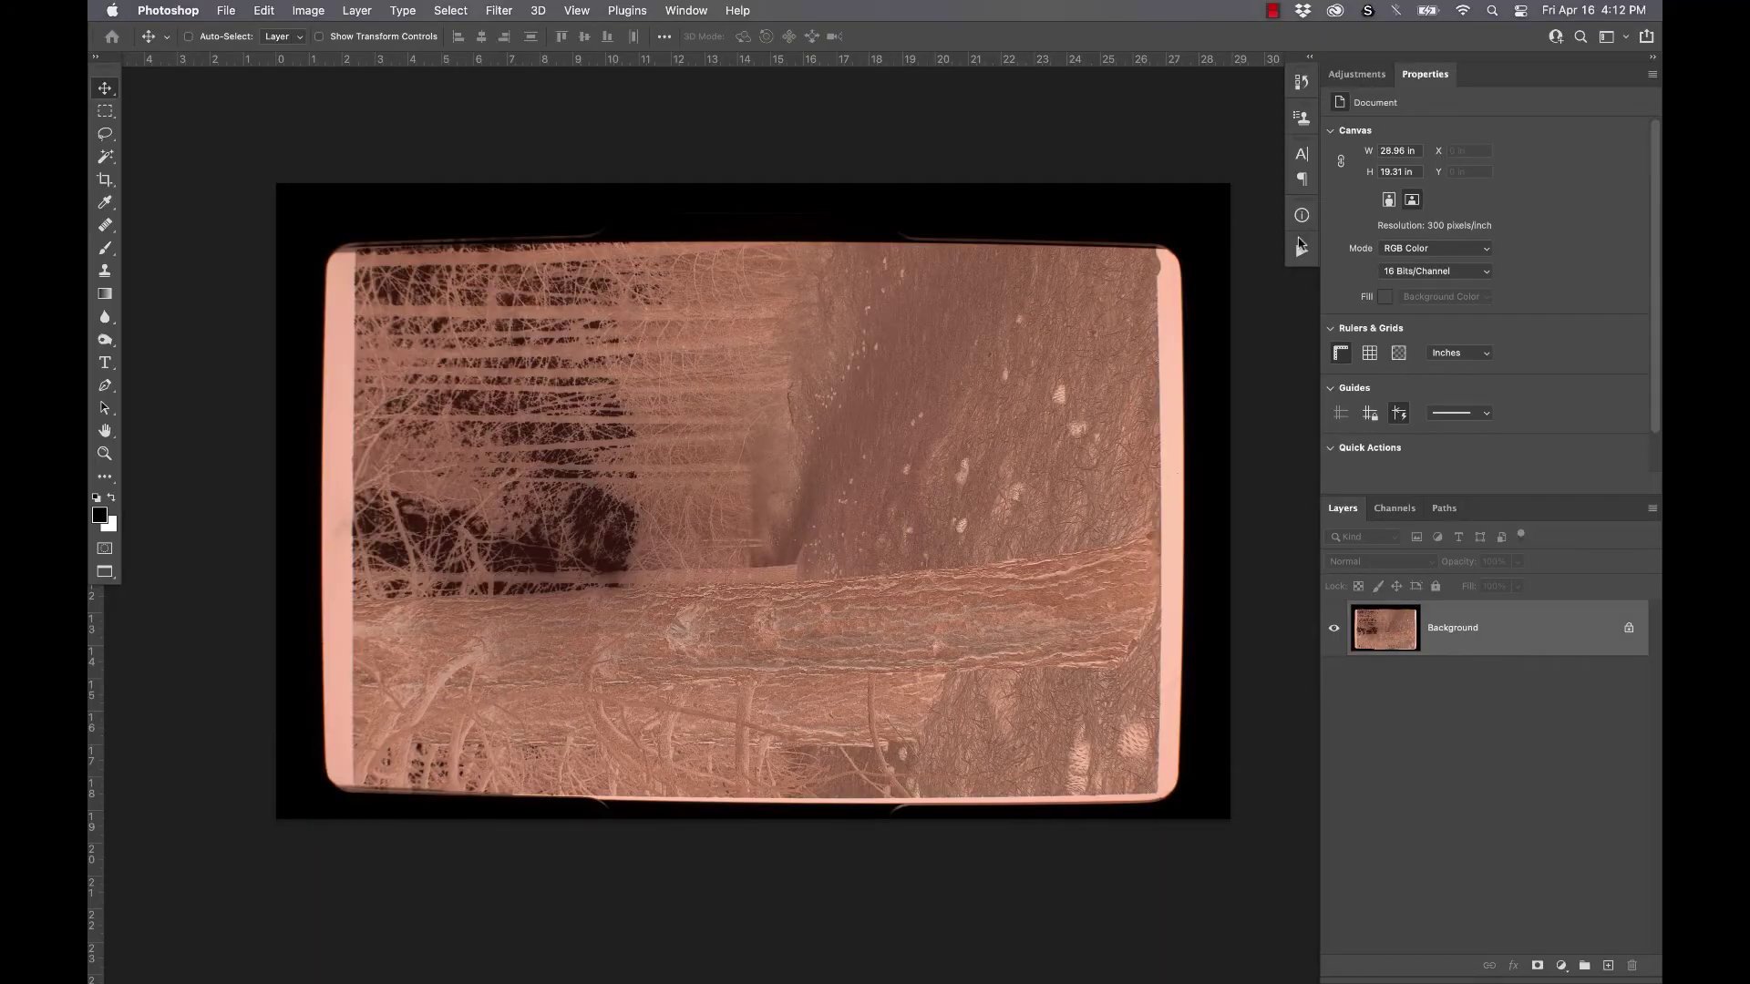
Step: Create a new action named Film Inversion and start recording it
{"action": "left_click", "coordinate": [1302, 253]}
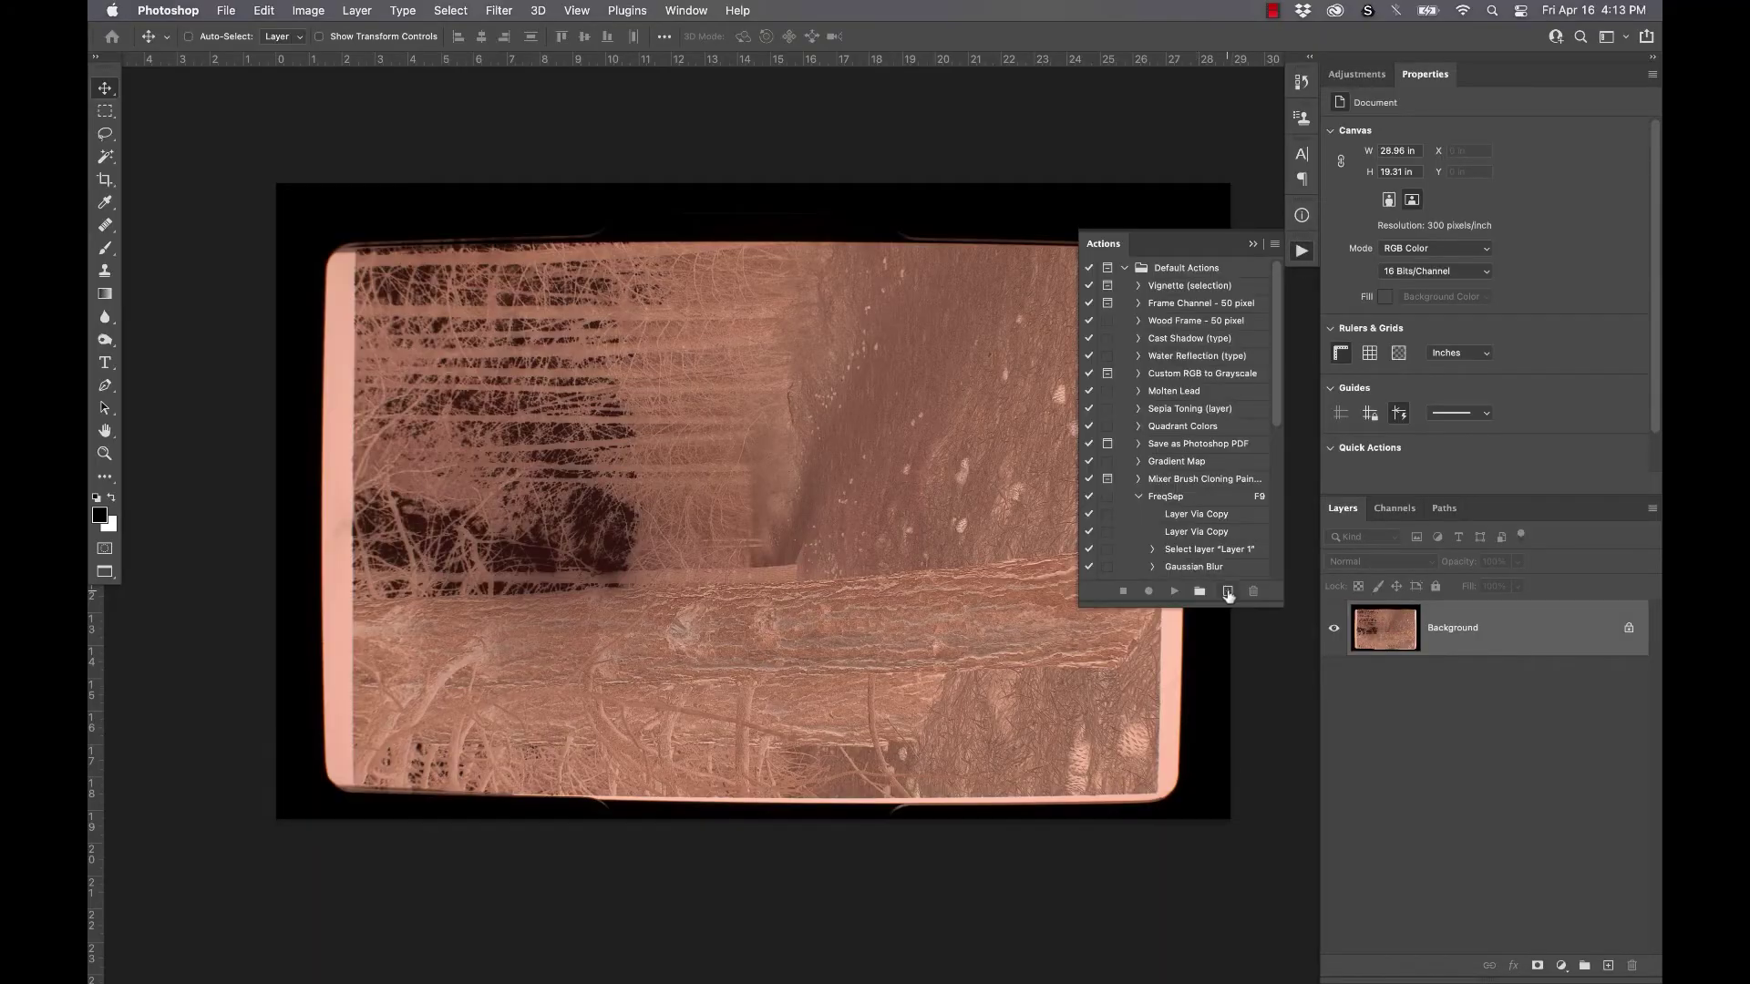
{"action": "left_click", "coordinate": [1228, 592]}
{"action": "key", "text": "BackSpace"}
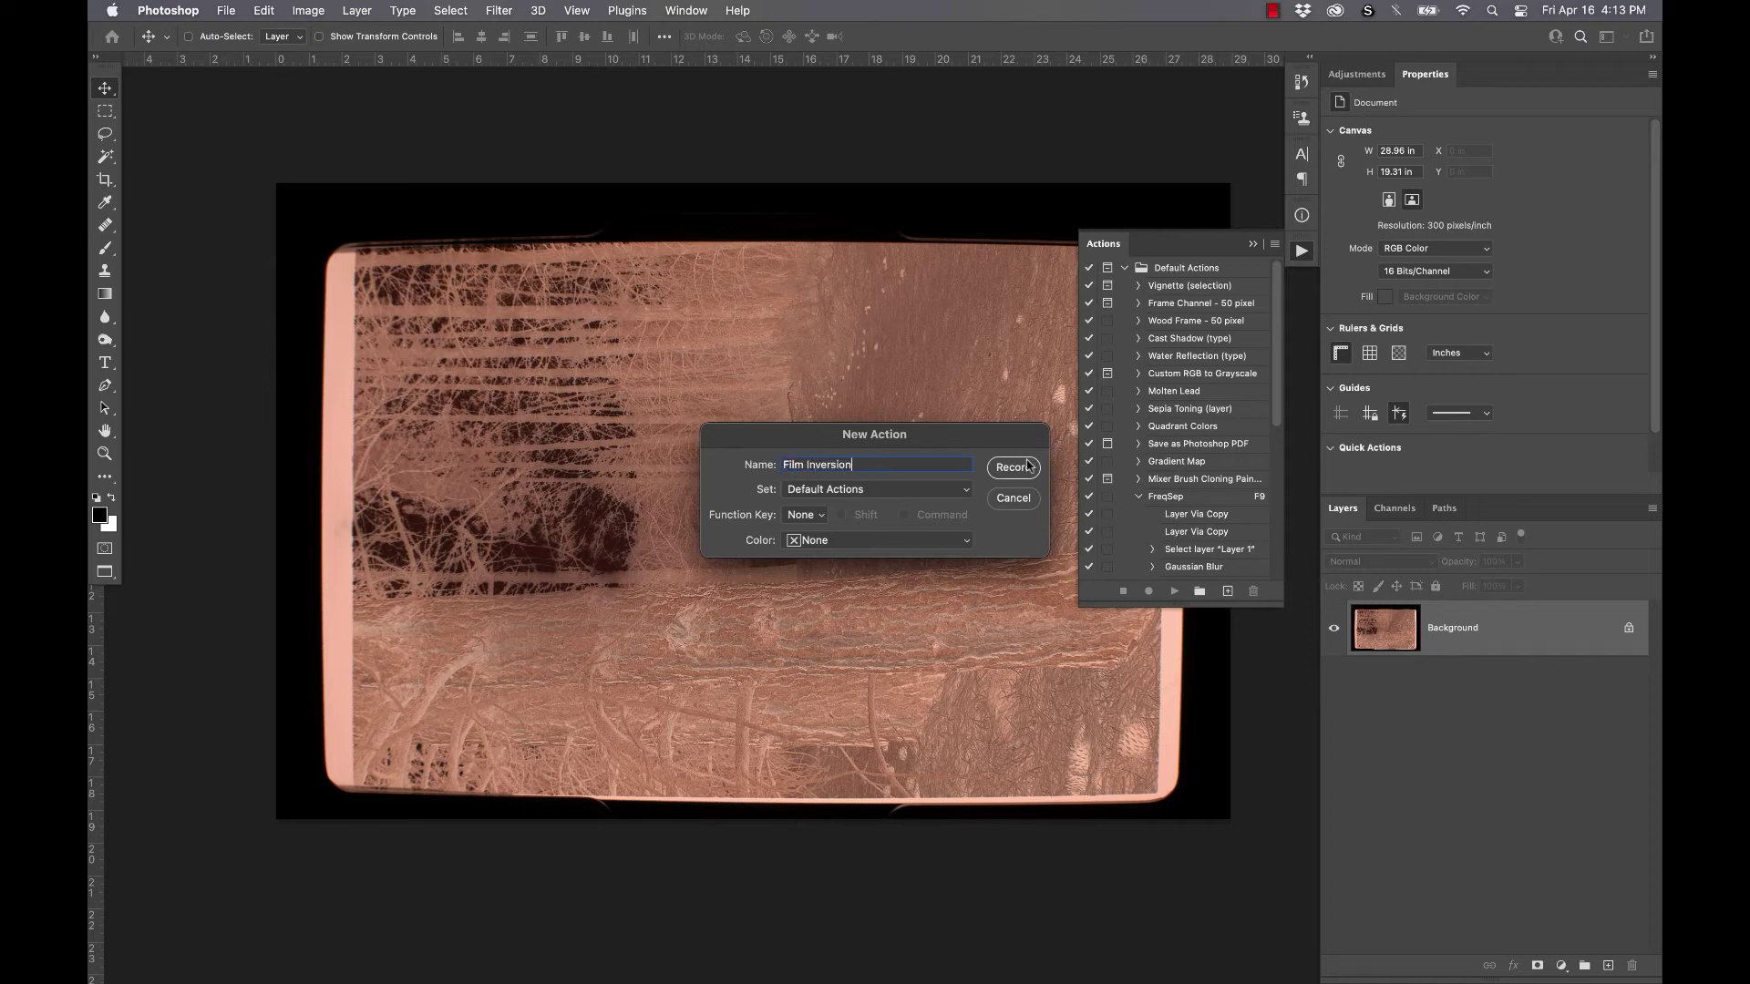
{"action": "left_click", "coordinate": [1027, 466]}
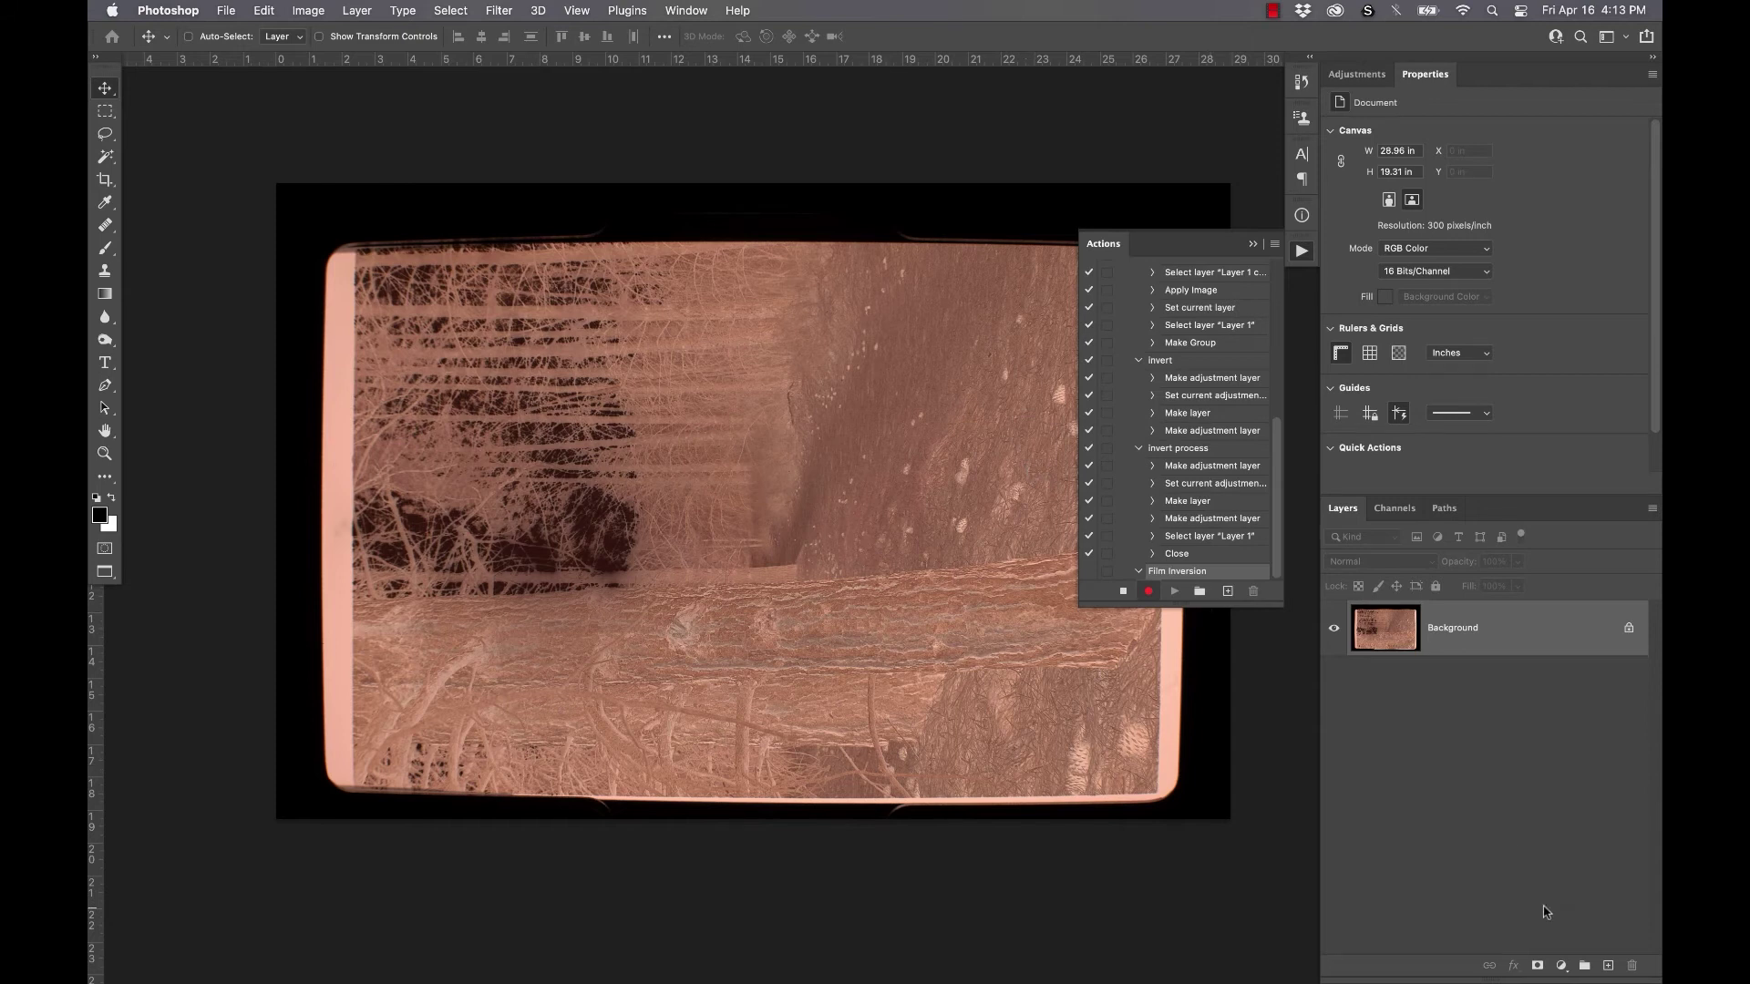
Step: Invert the negative with a Curves layer swapping black and white points, then add and fill Layer 1
{"action": "left_click", "coordinate": [1561, 968]}
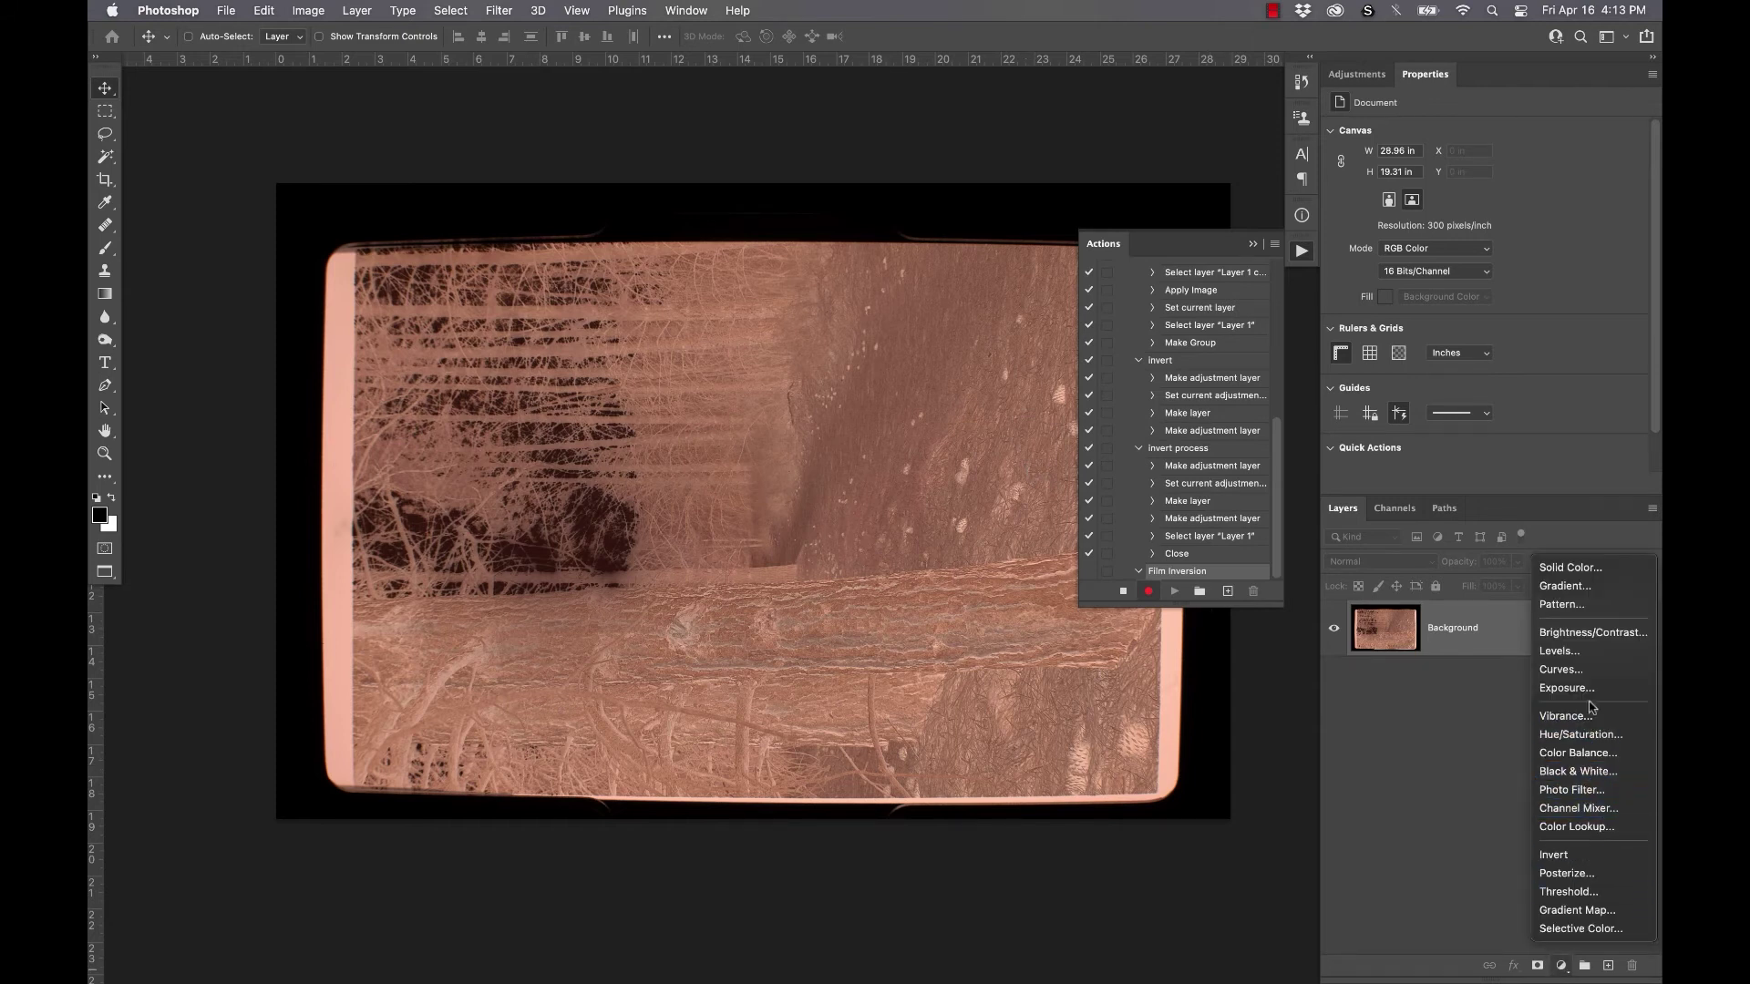
{"action": "left_click", "coordinate": [1594, 671]}
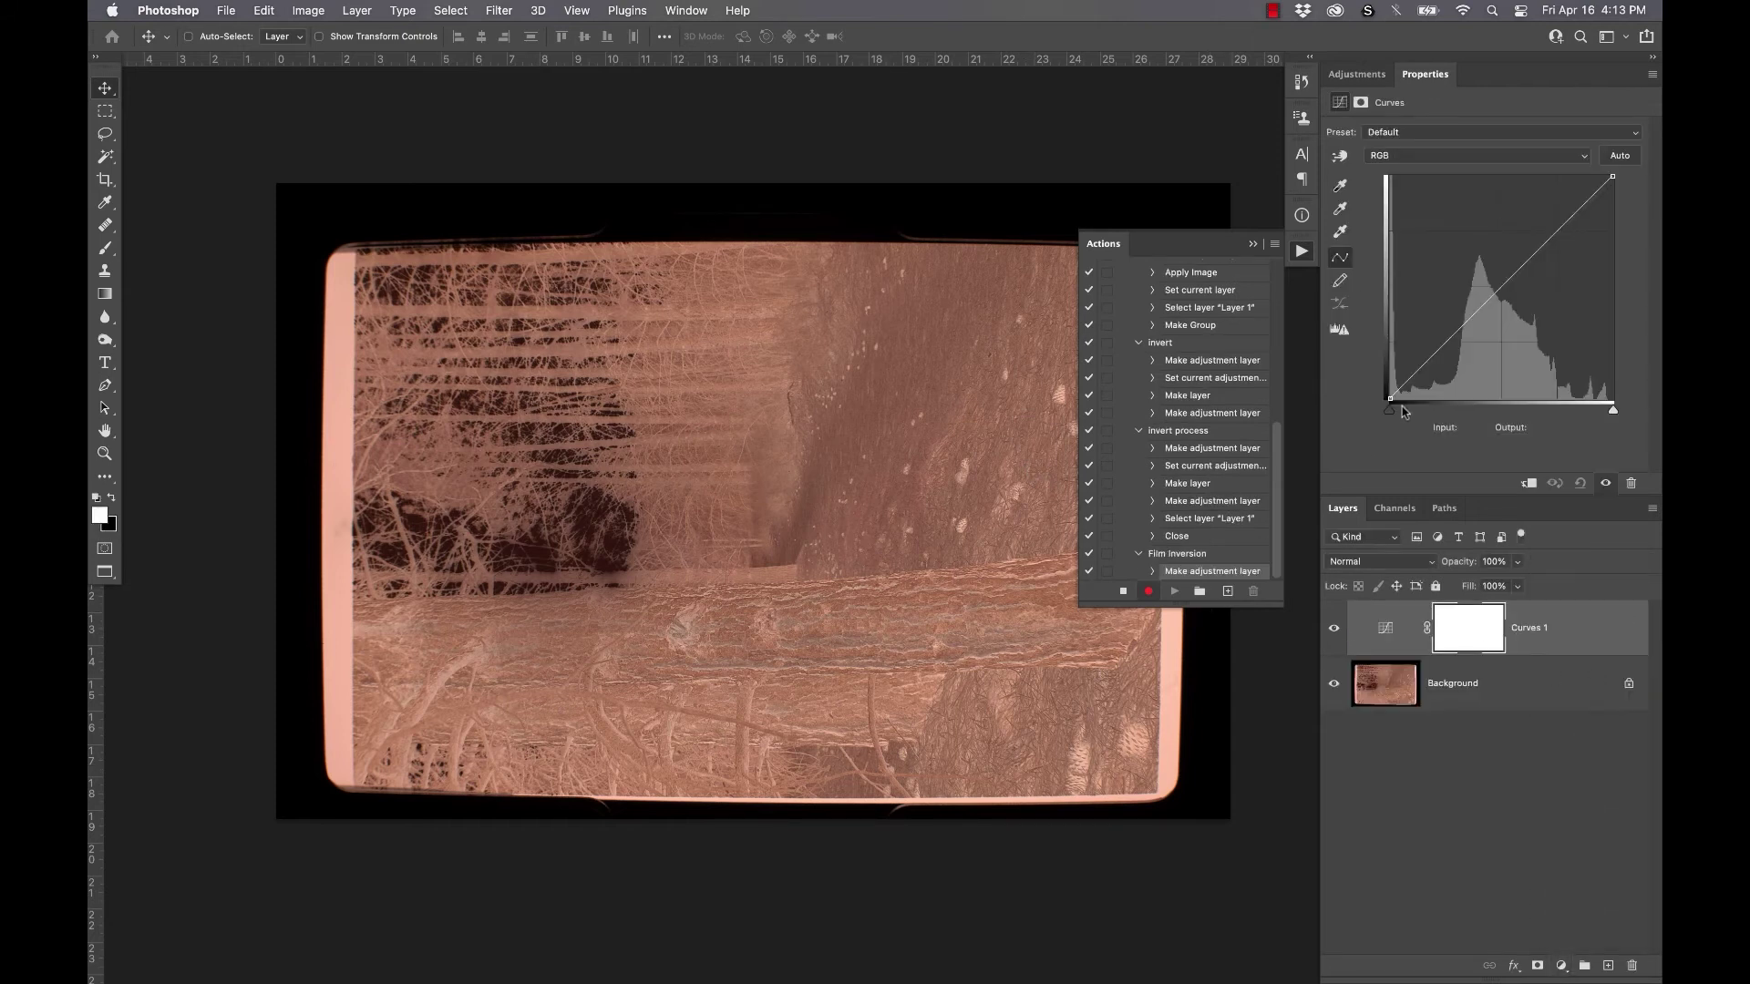
{"action": "left_click_drag", "start_coordinate": [1389, 398], "coordinate": [1389, 177]}
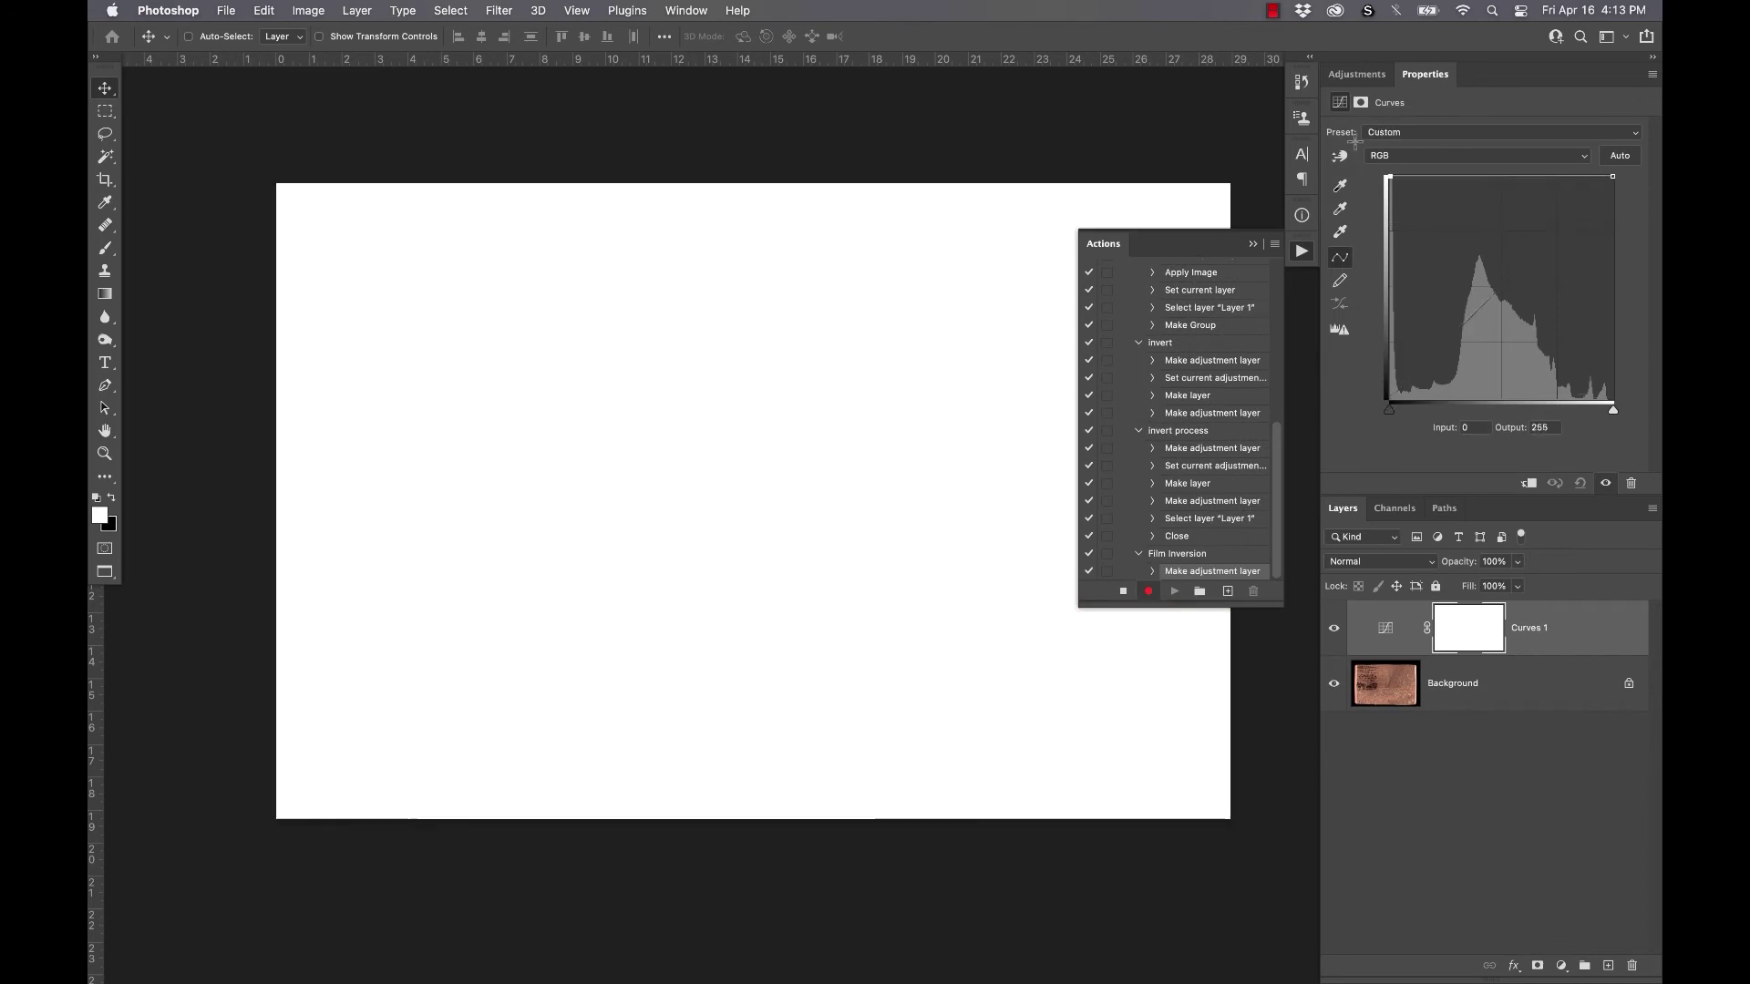
{"action": "left_click_drag", "start_coordinate": [1614, 177], "coordinate": [1613, 399]}
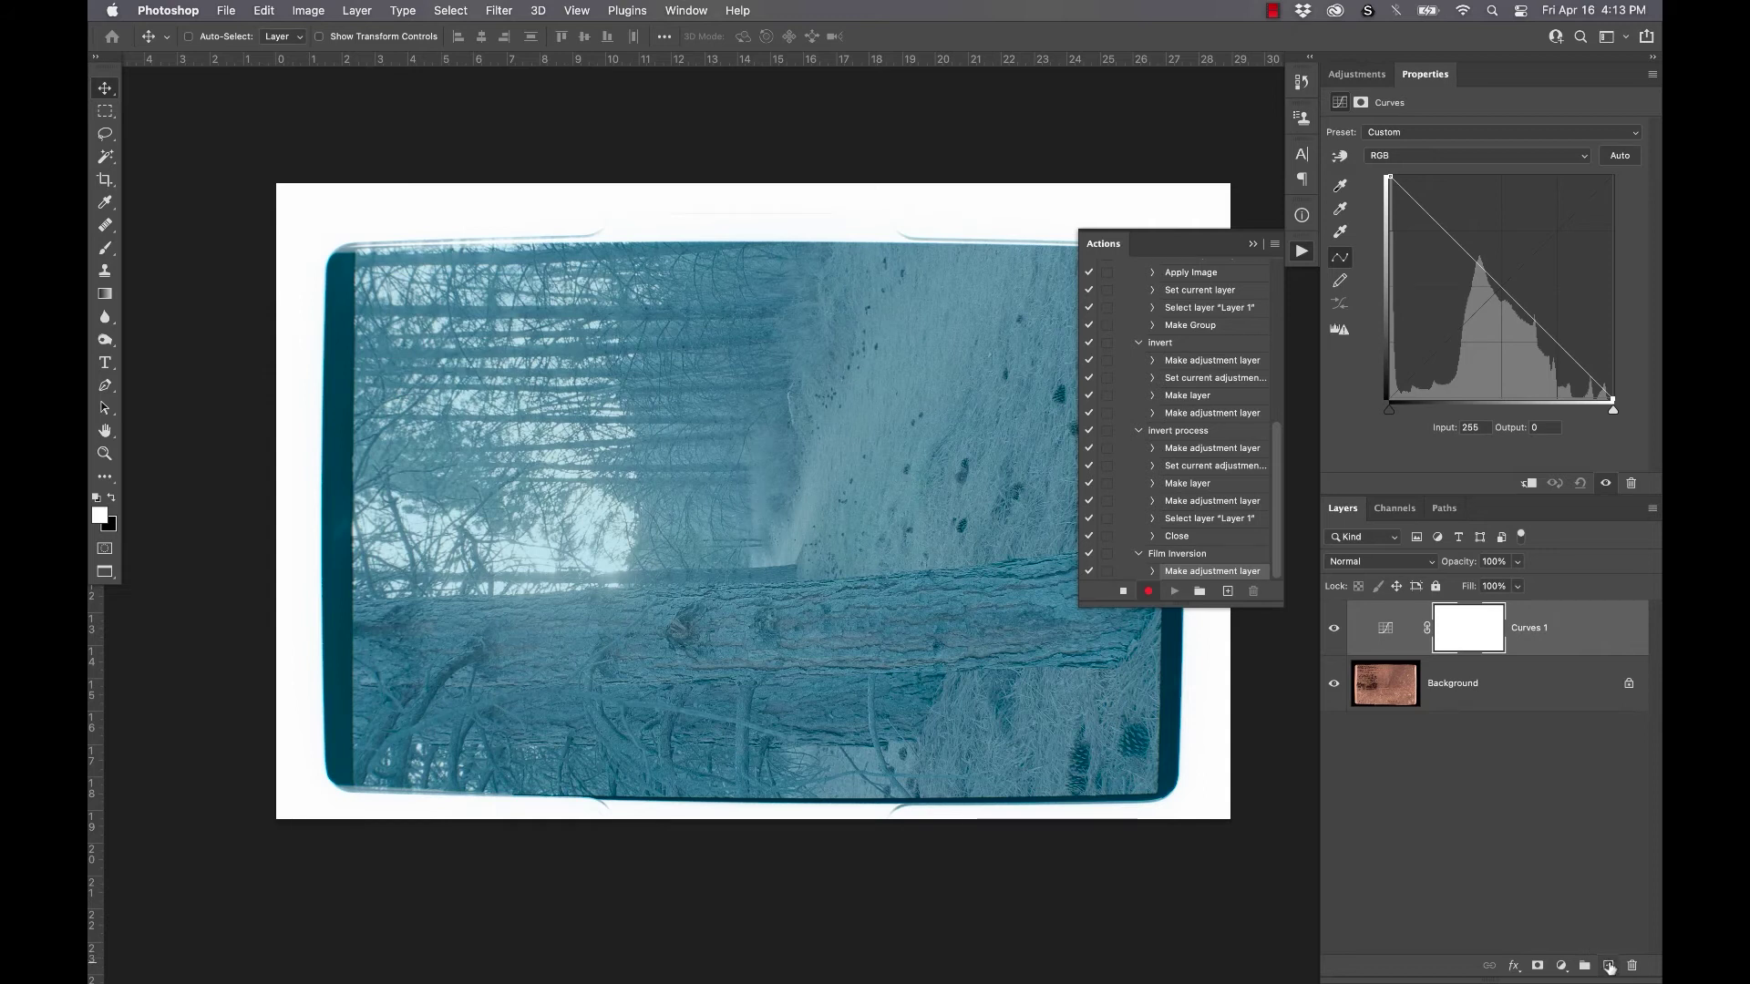
{"action": "left_click", "coordinate": [1609, 966]}
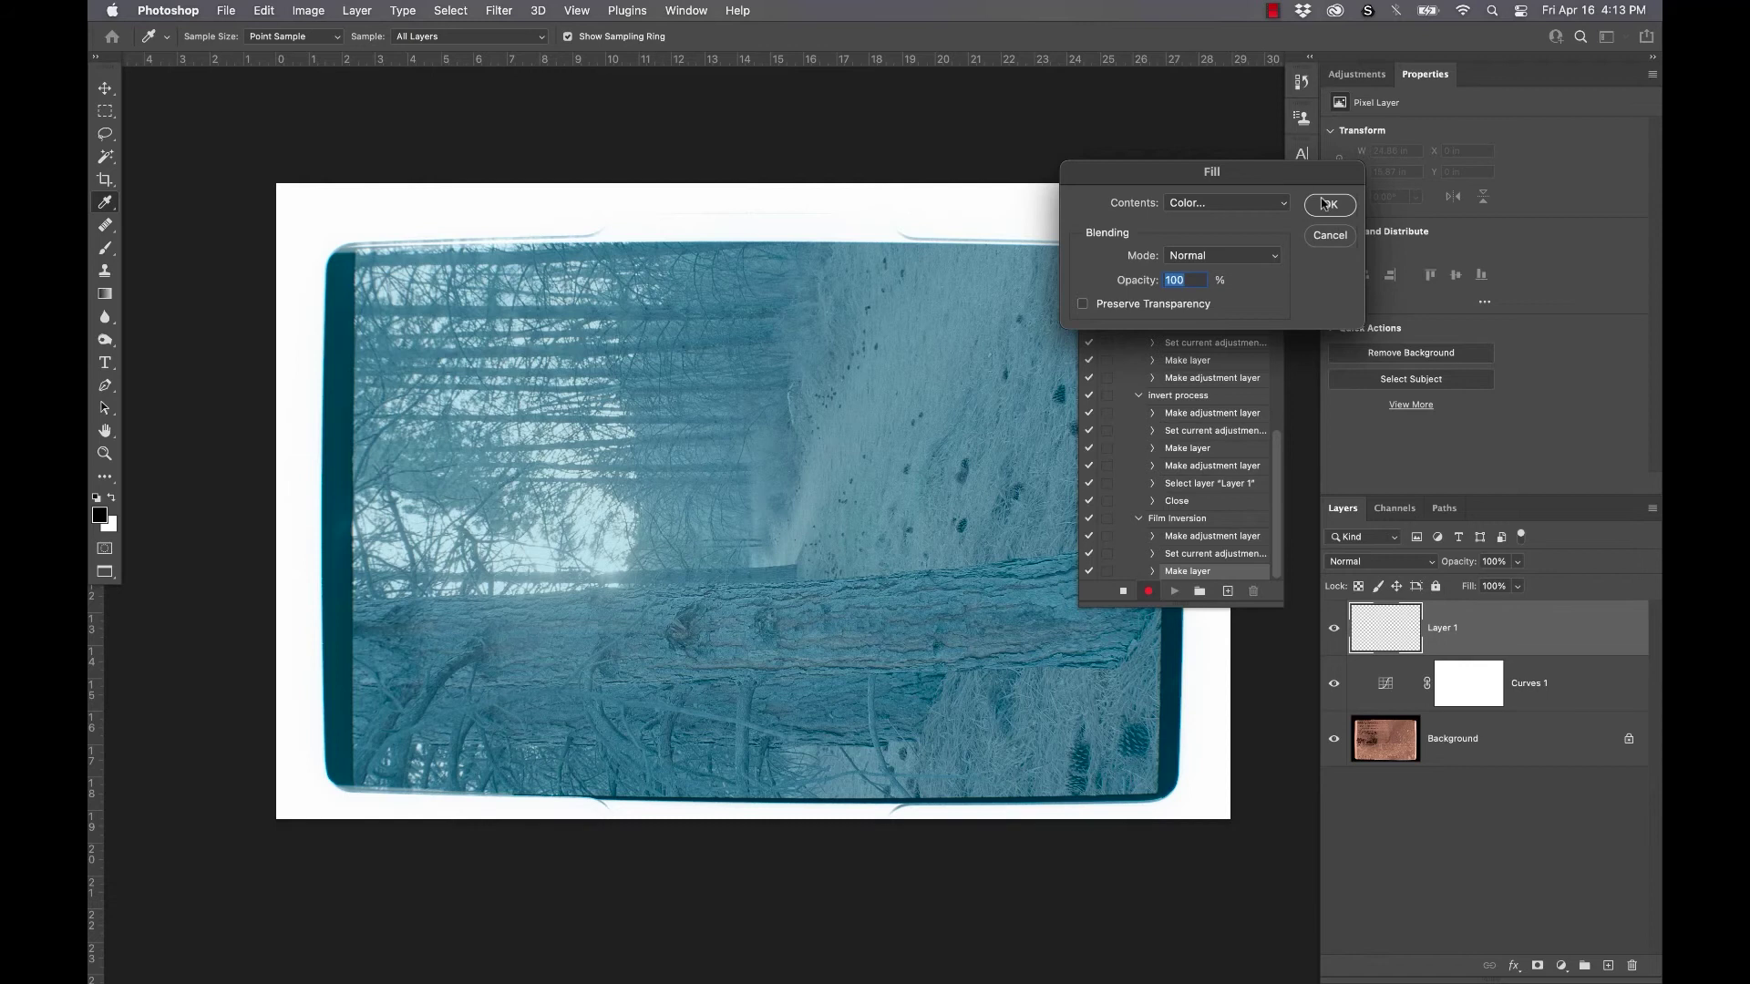
{"action": "left_click", "coordinate": [1327, 204]}
Step: Set the teal Layer 1 to Subtract blending and add a Curves adjustment above it
{"action": "key", "text": "v"}
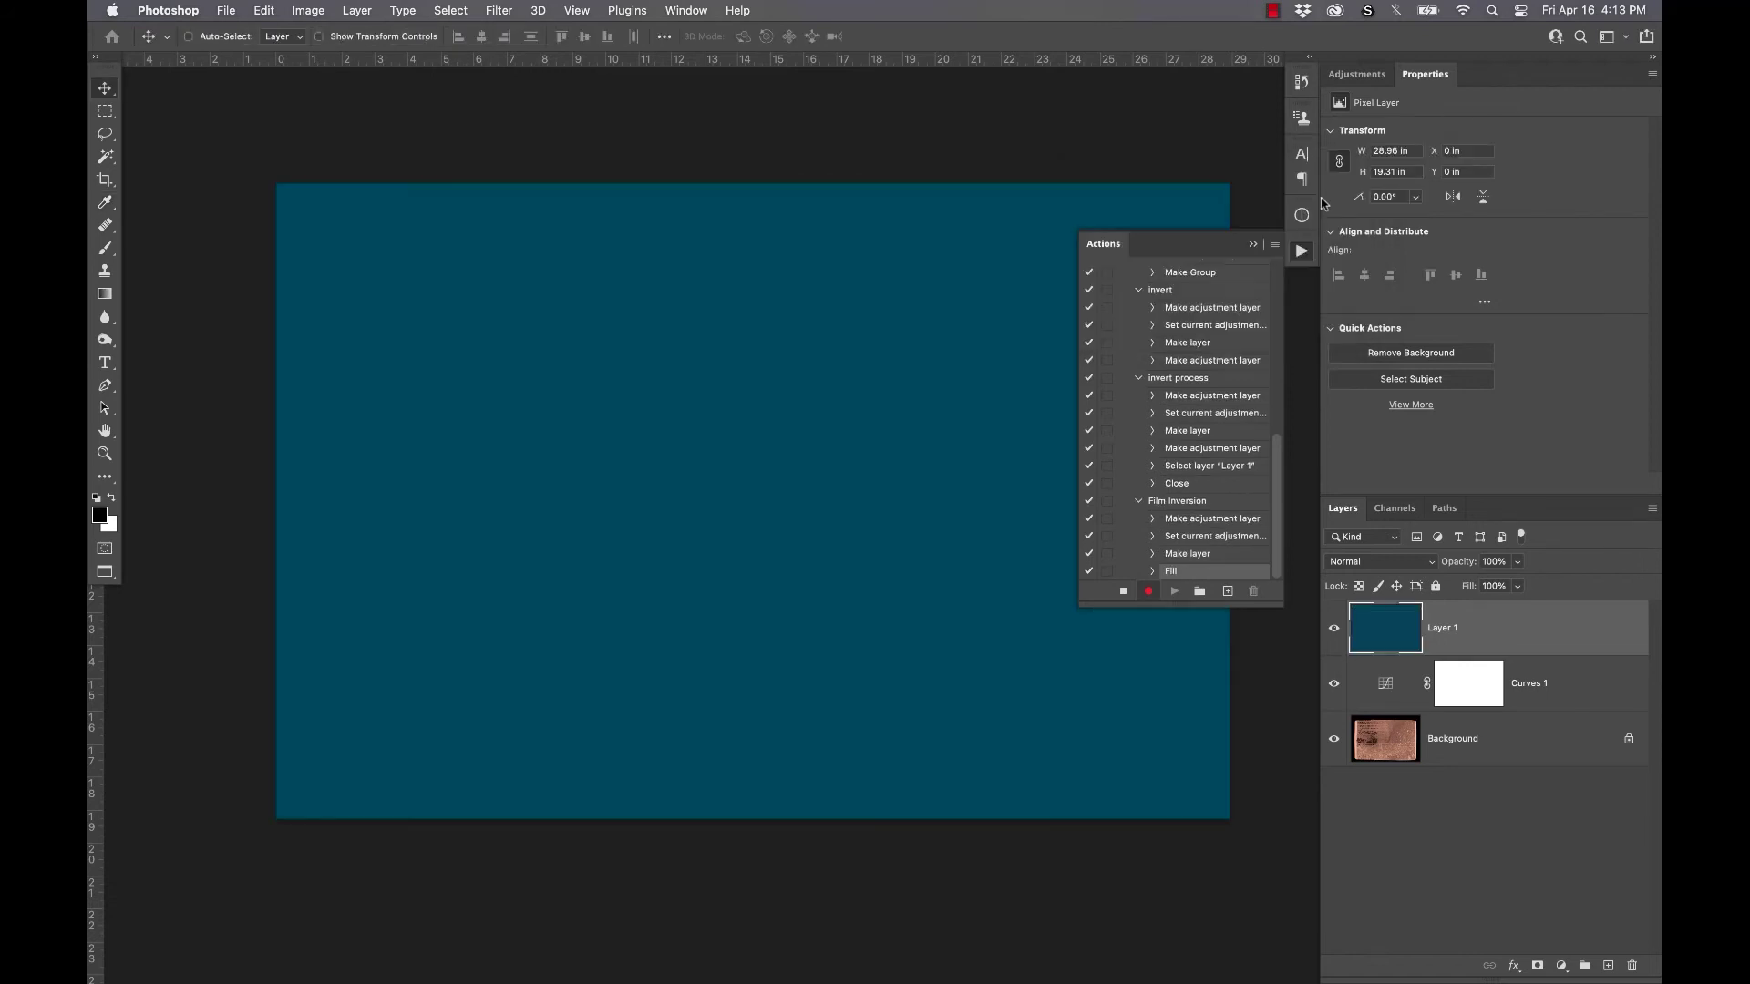
{"action": "left_click", "coordinate": [1415, 567]}
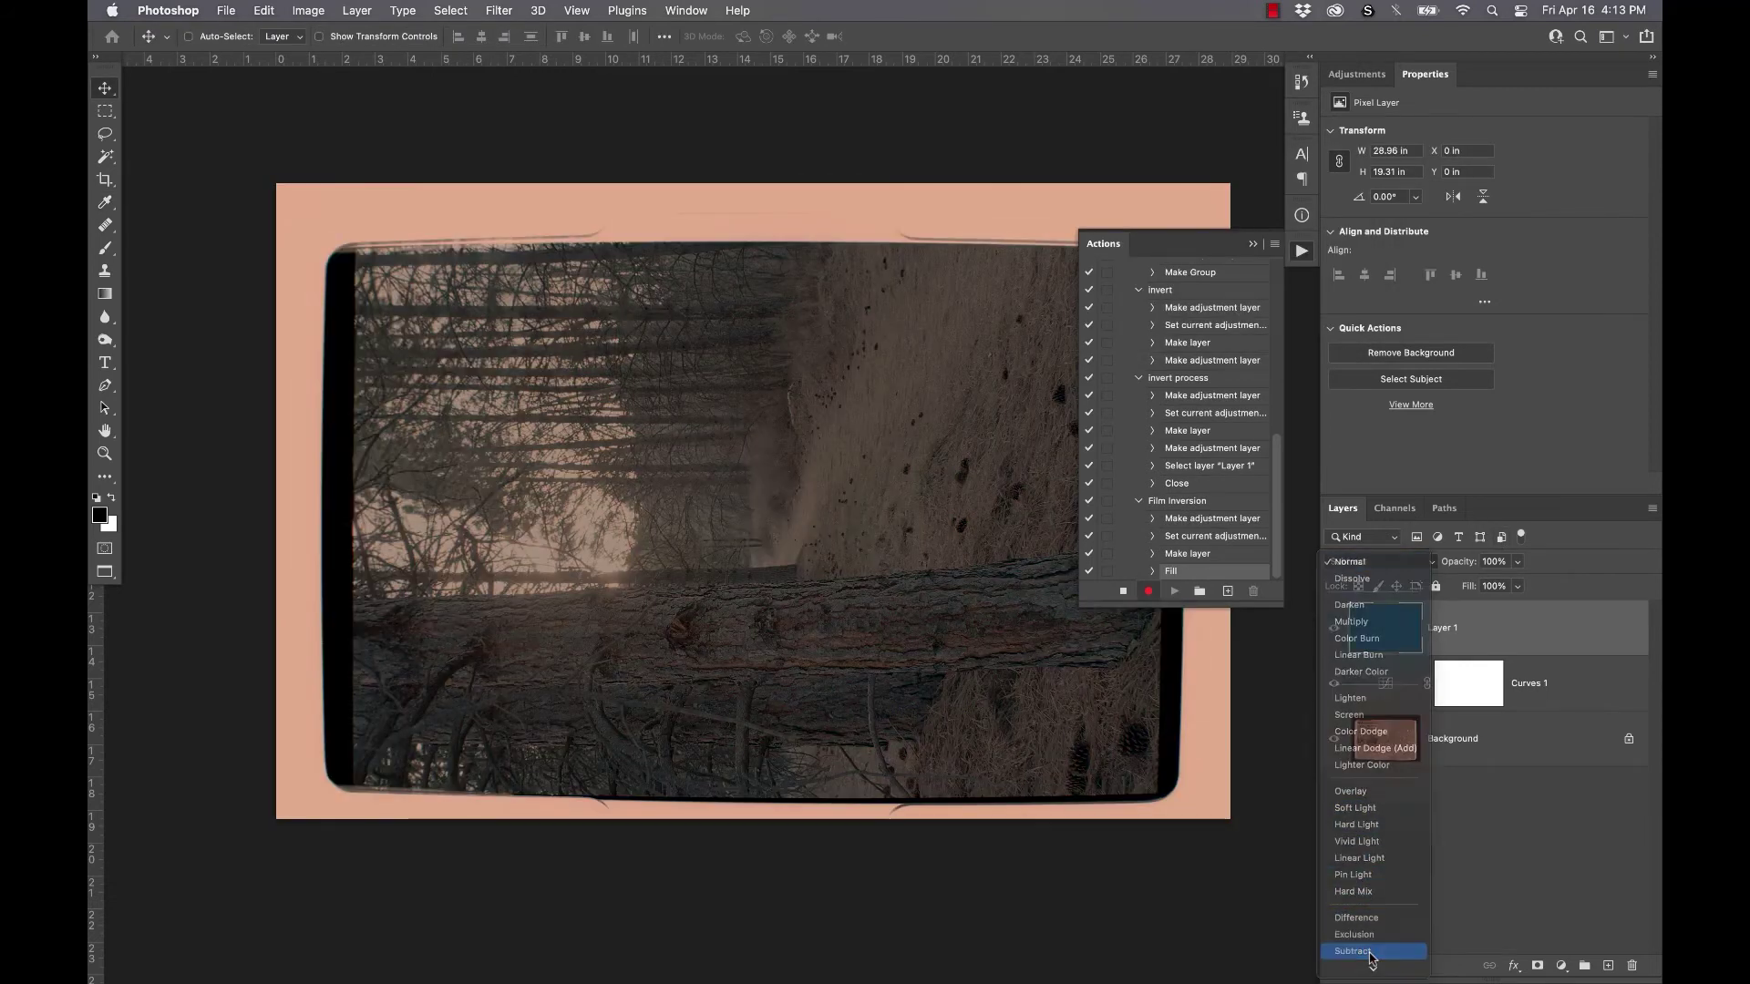
{"action": "left_click", "coordinate": [1371, 951]}
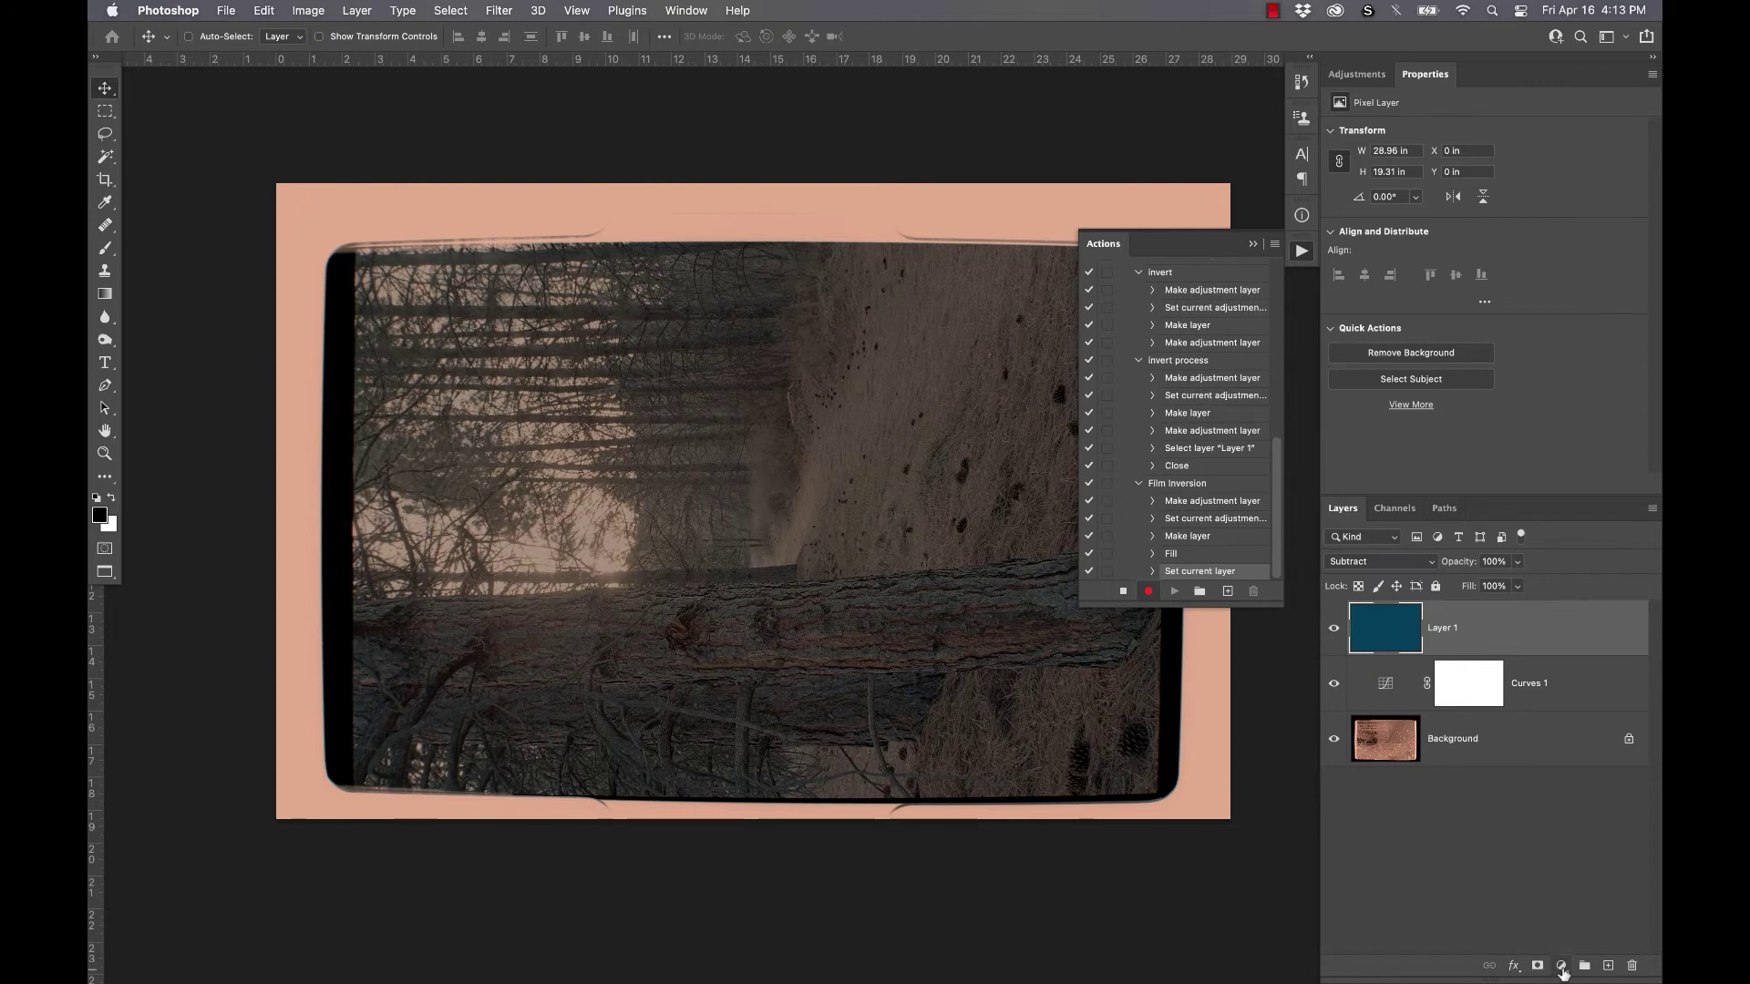
{"action": "left_click", "coordinate": [1561, 966]}
{"action": "key", "text": "Escape"}
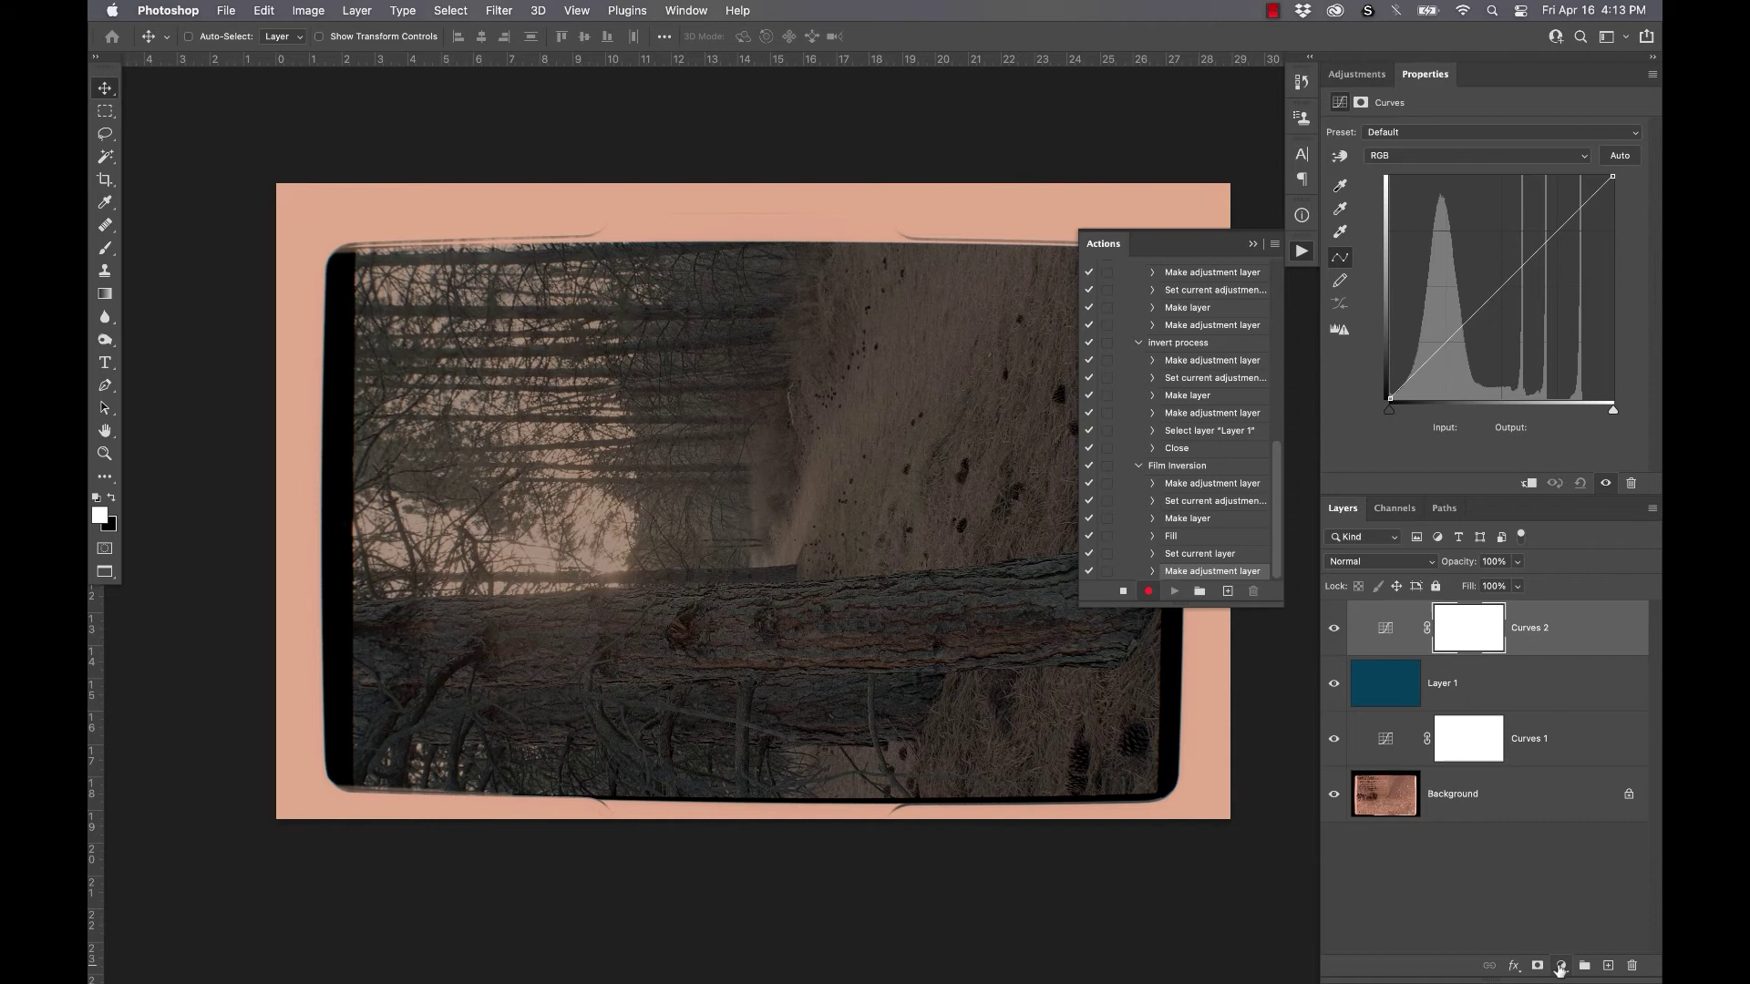
Step: Stop recording the Film Inversion action and switch Curves 2 to its red channel
{"action": "left_click", "coordinate": [1123, 590]}
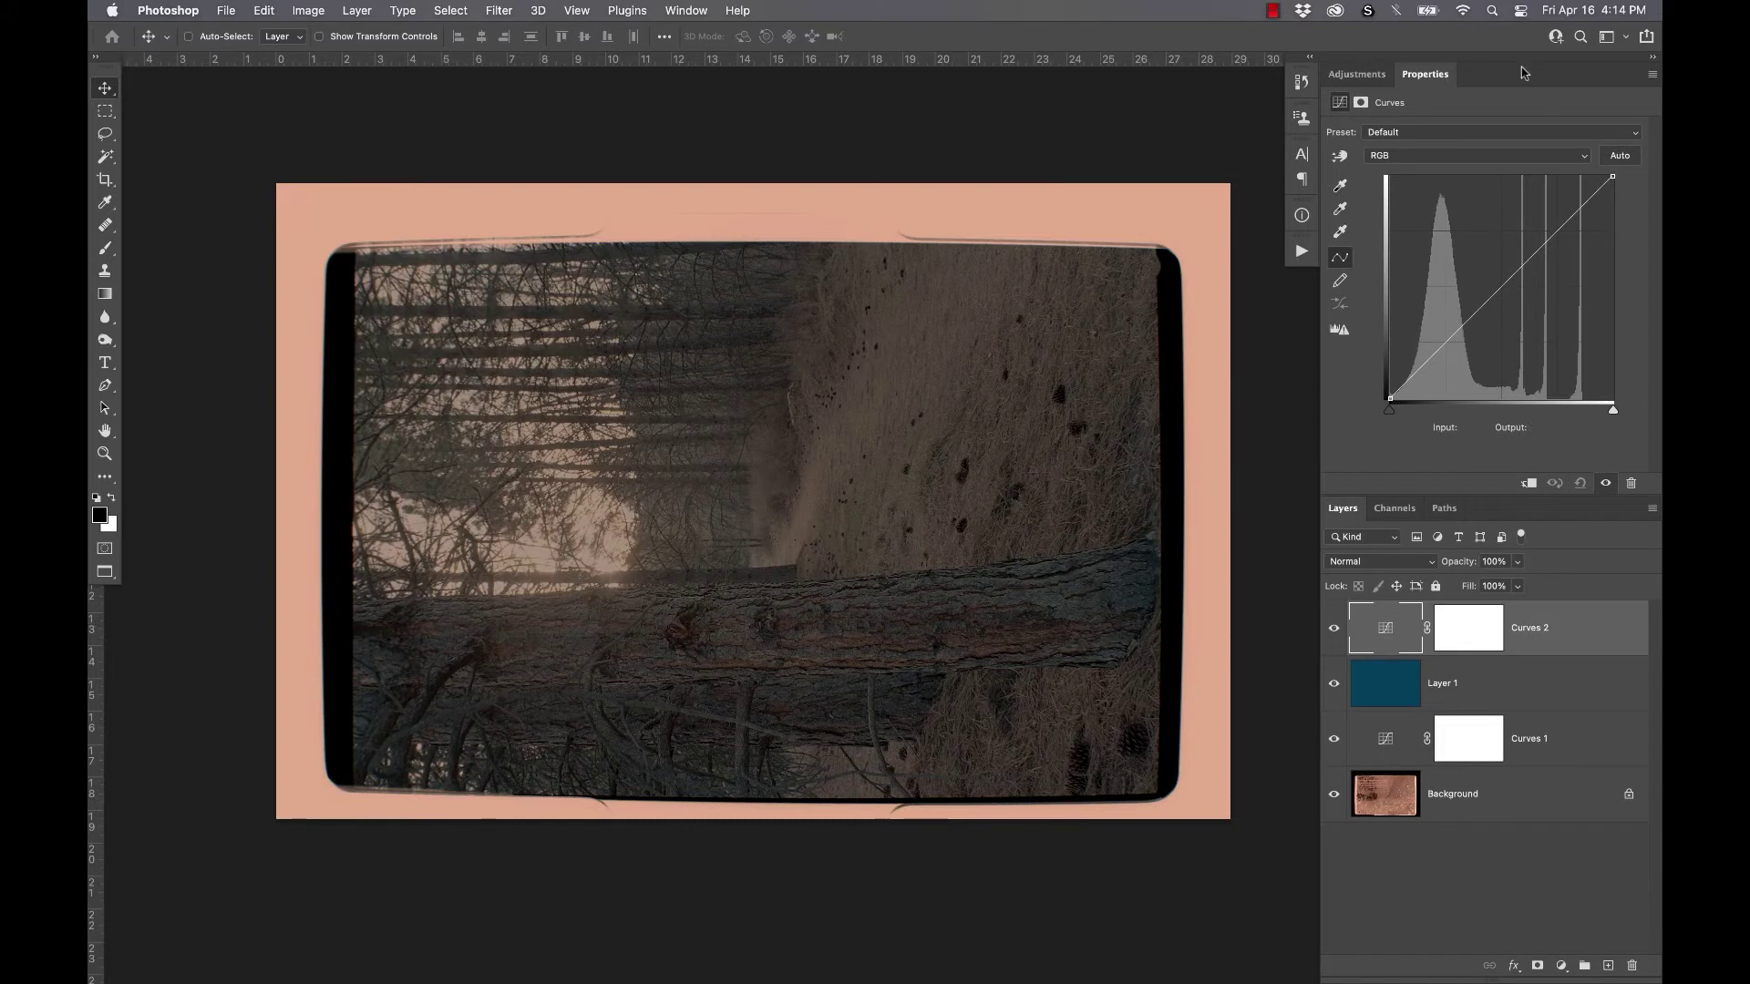
{"action": "left_click", "coordinate": [1499, 157]}
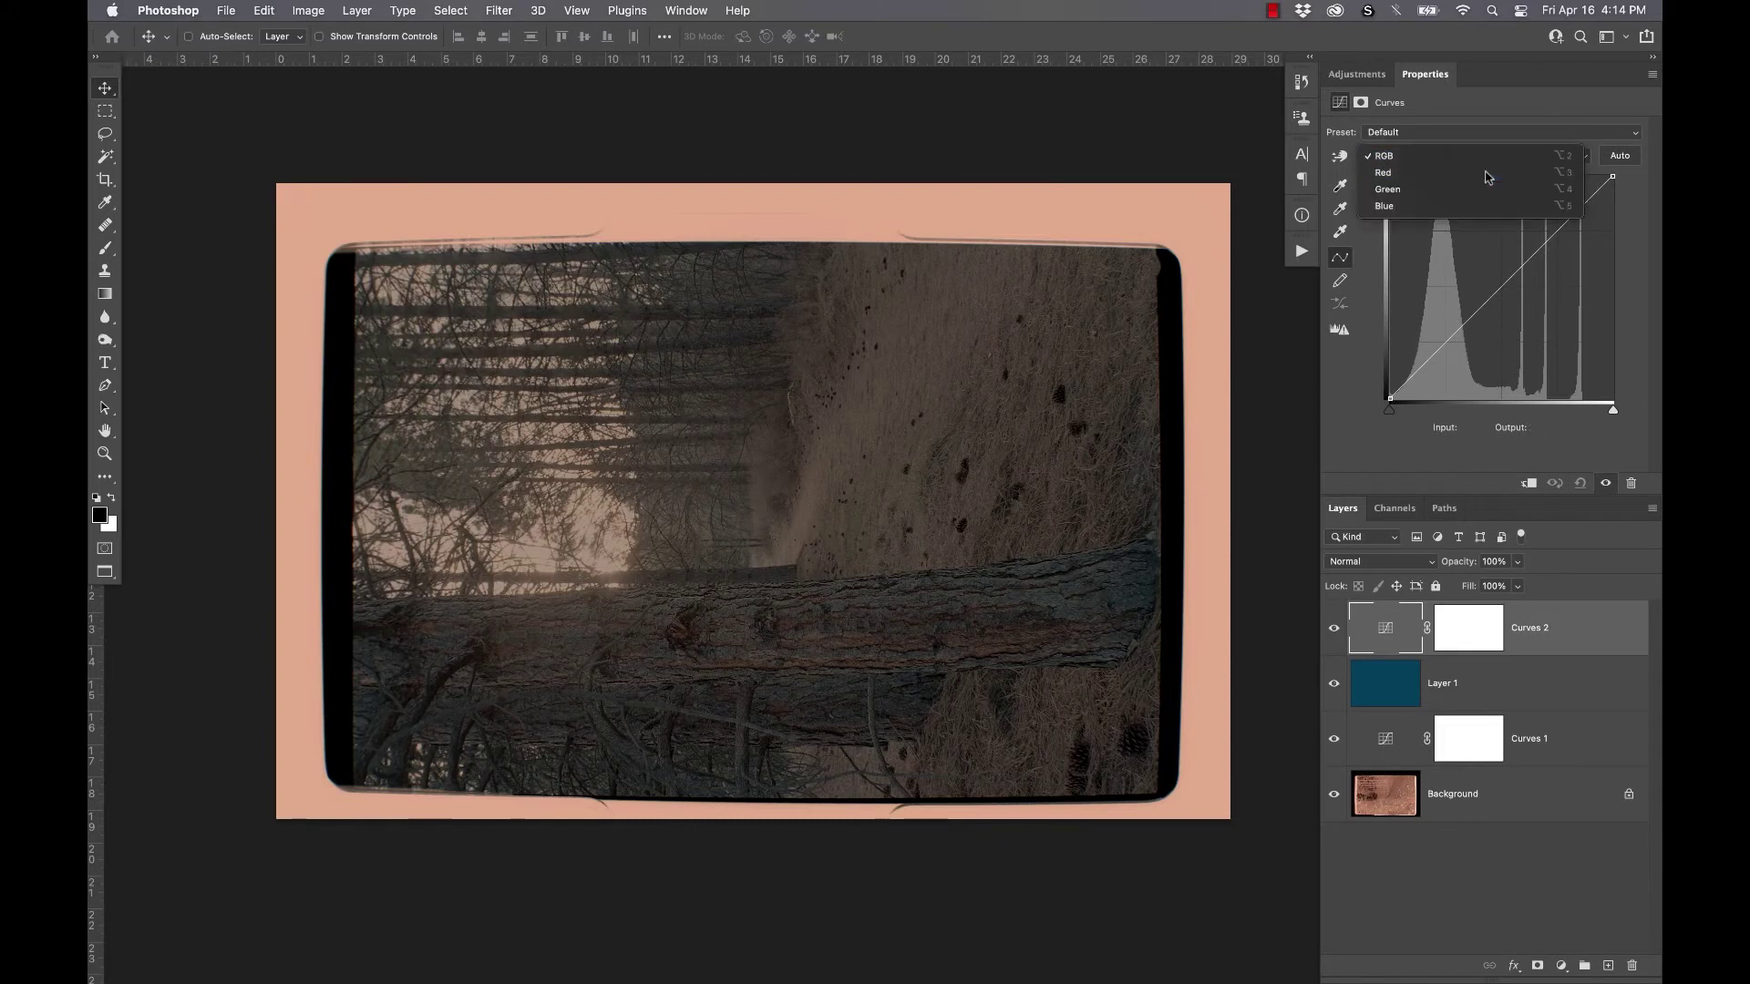
{"action": "left_click", "coordinate": [1485, 173]}
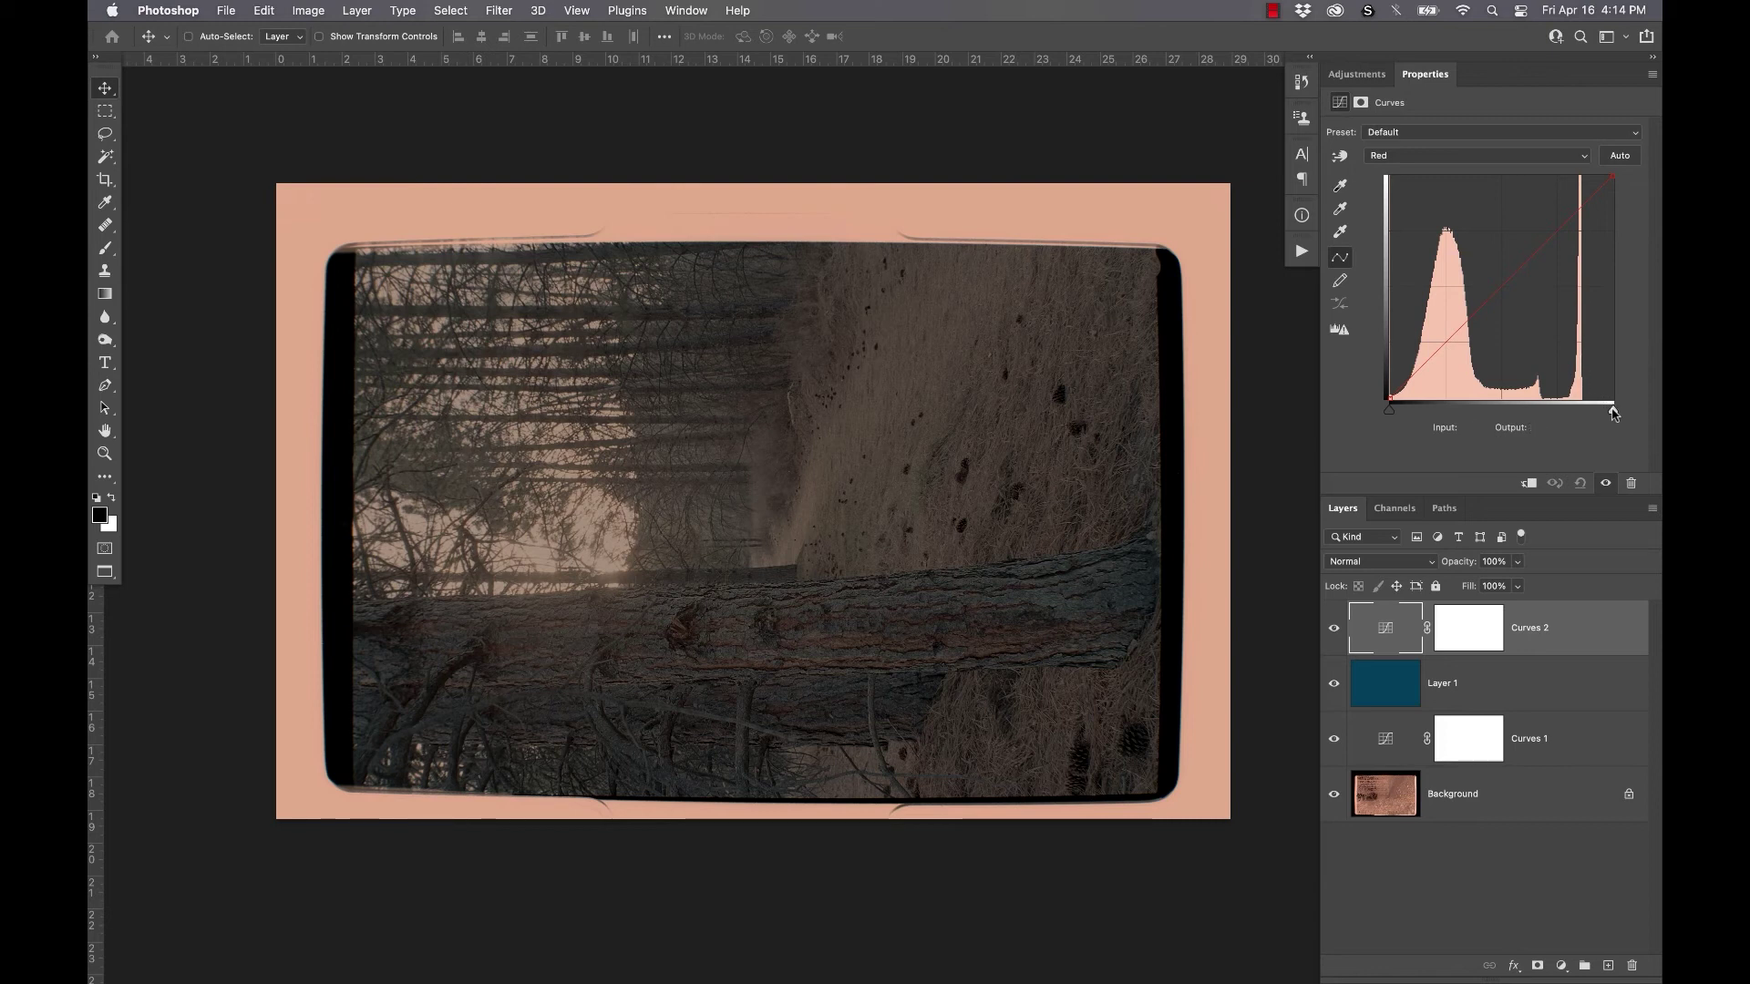
Step: Crop the top-left and bottom-right film borders away from the forest scene
{"action": "key", "text": "c"}
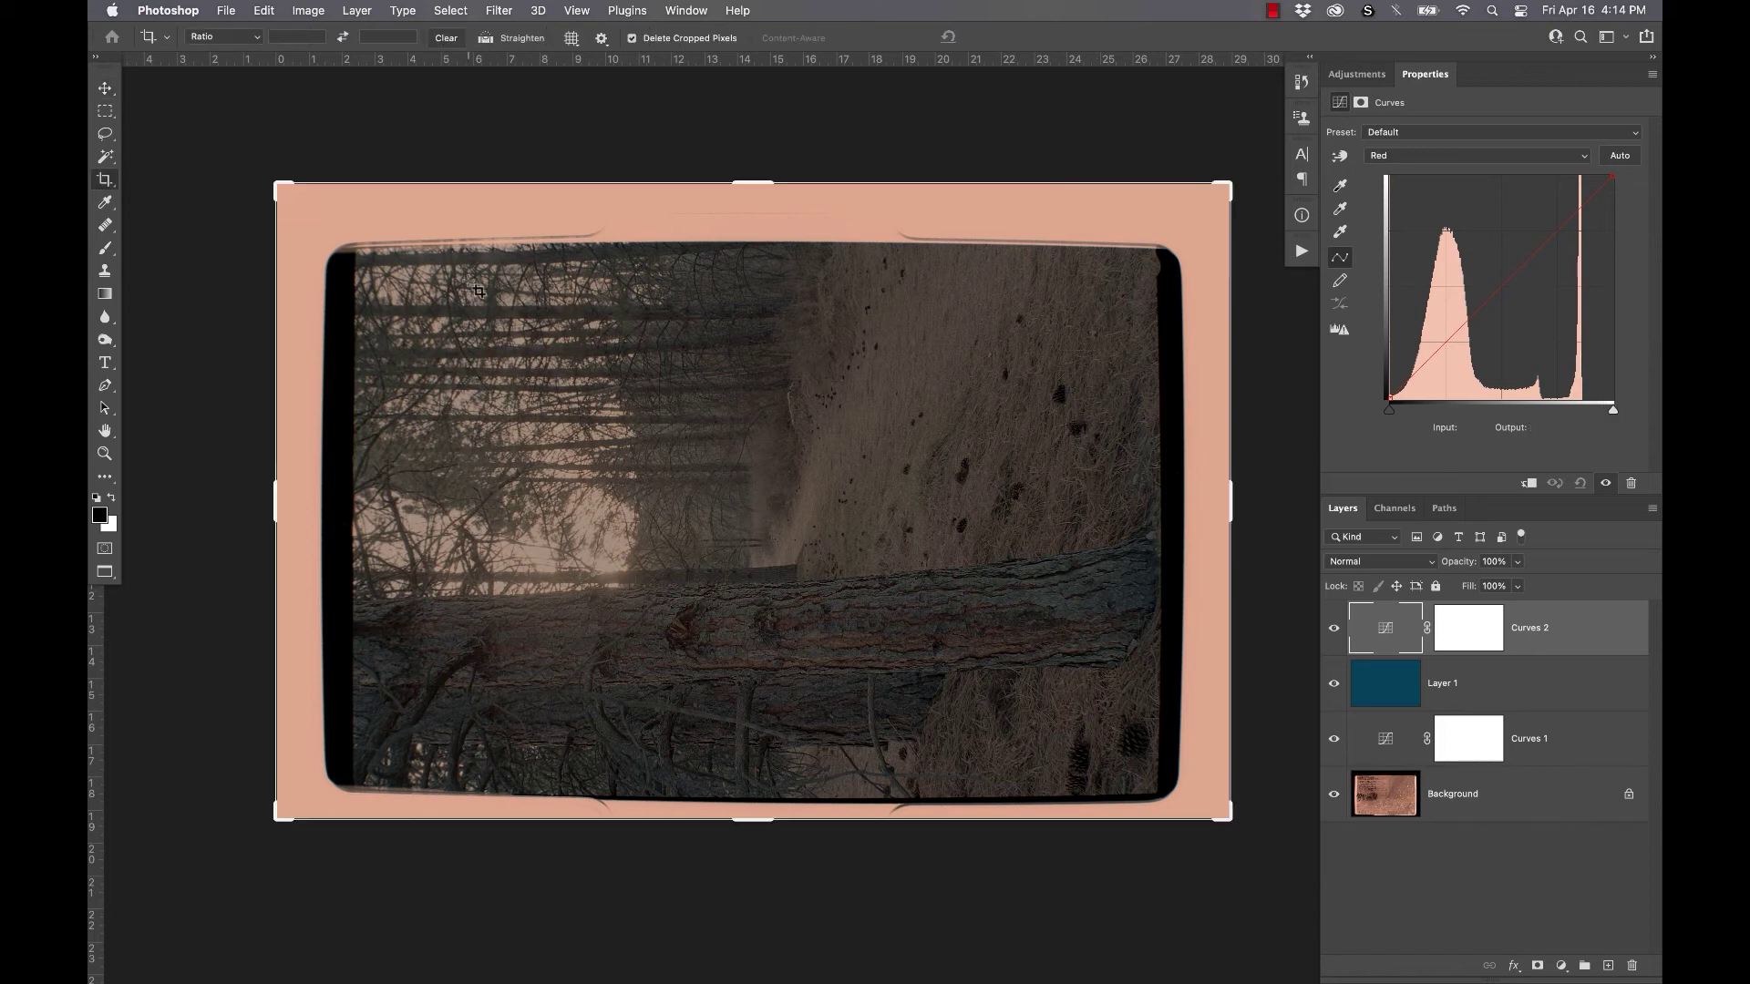
{"action": "left_click", "coordinate": [271, 173]}
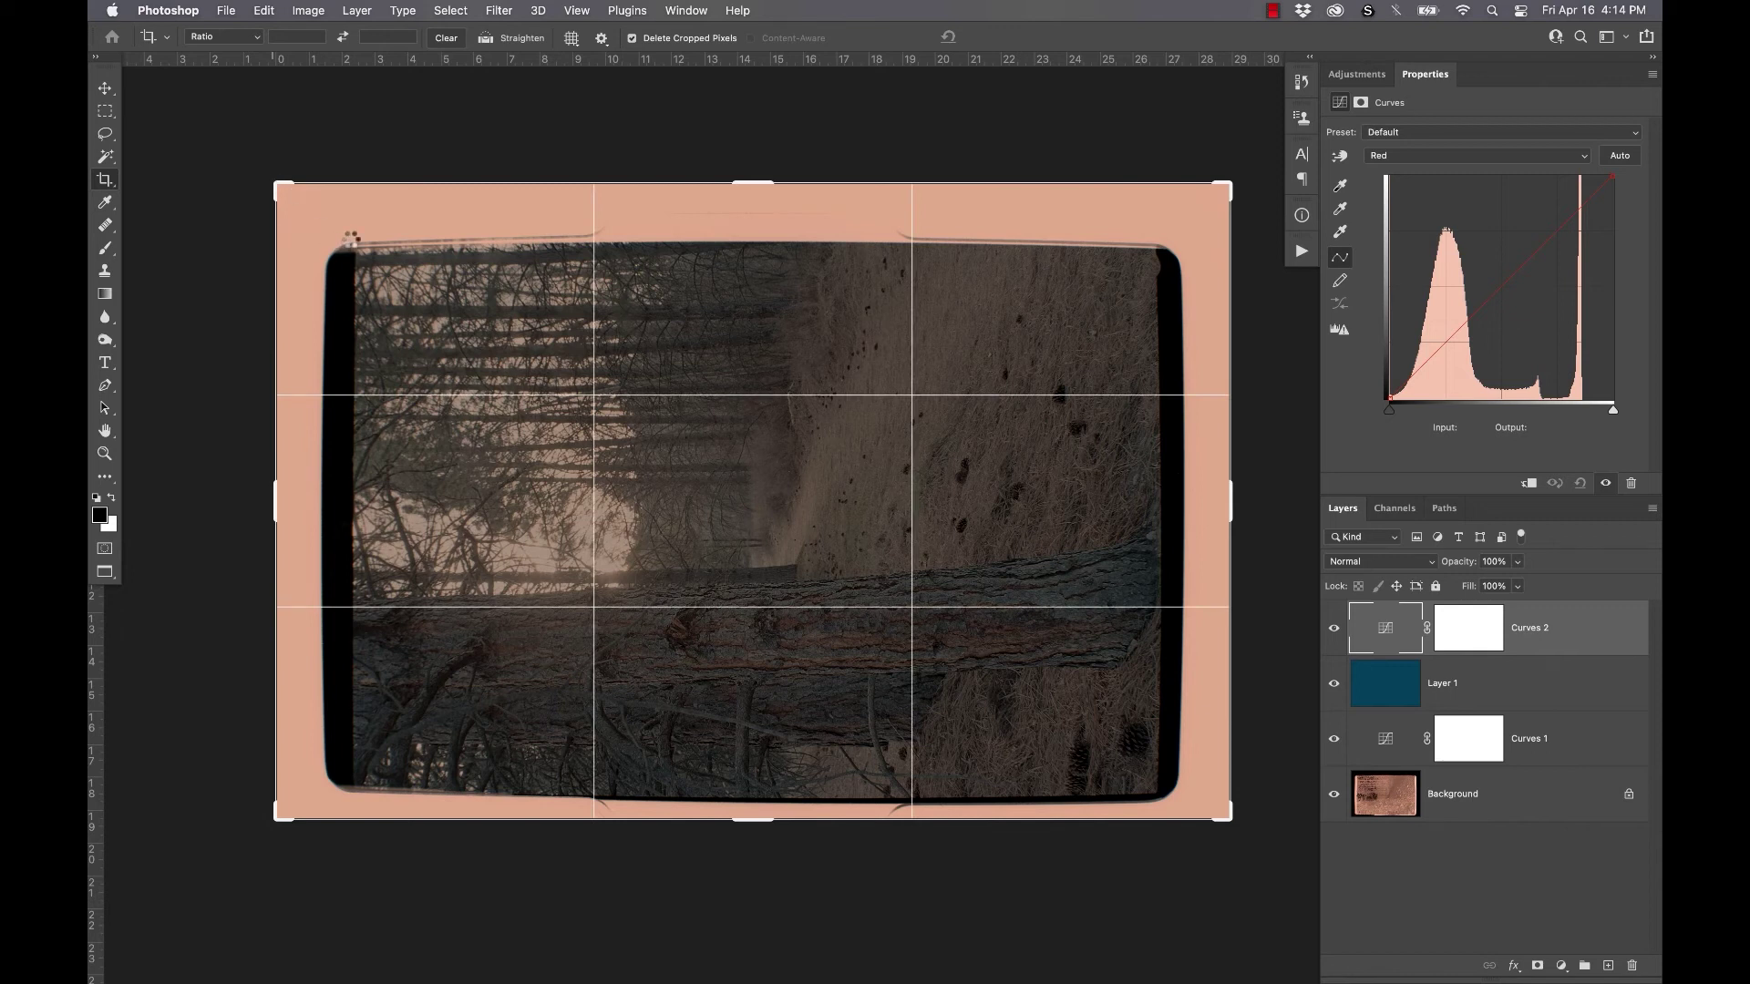
{"action": "left_click", "coordinate": [351, 239]}
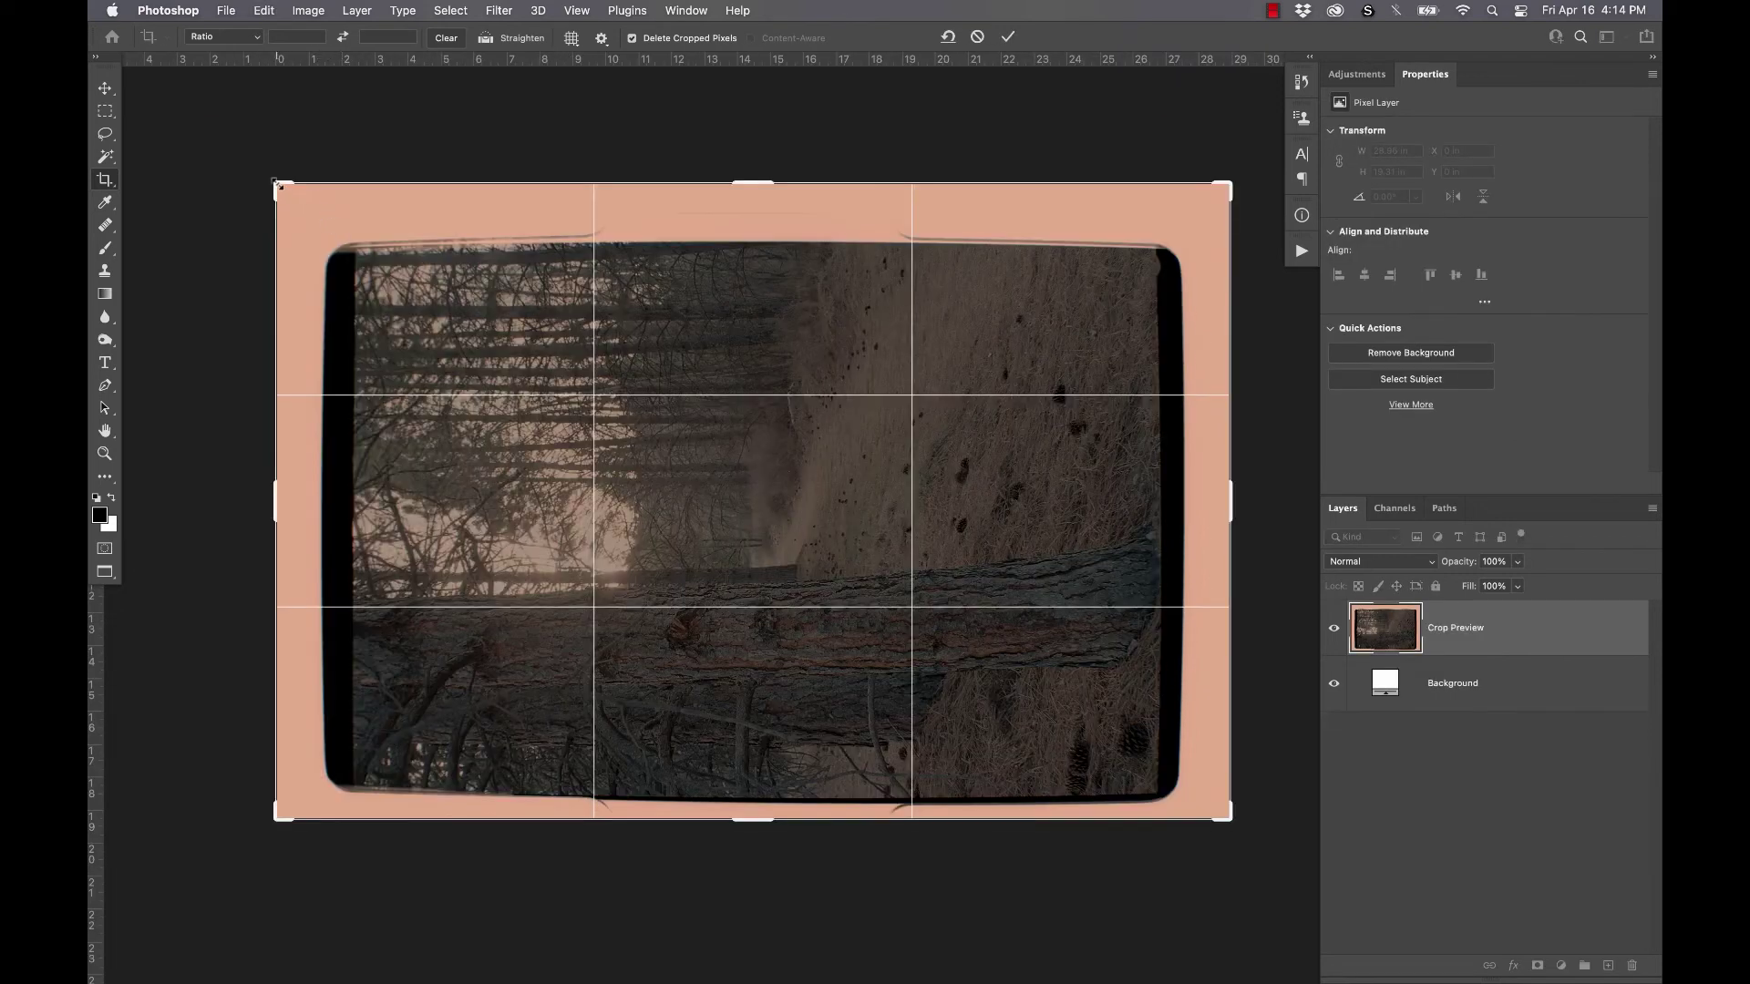
{"action": "left_click_drag", "start_coordinate": [279, 186], "coordinate": [321, 223]}
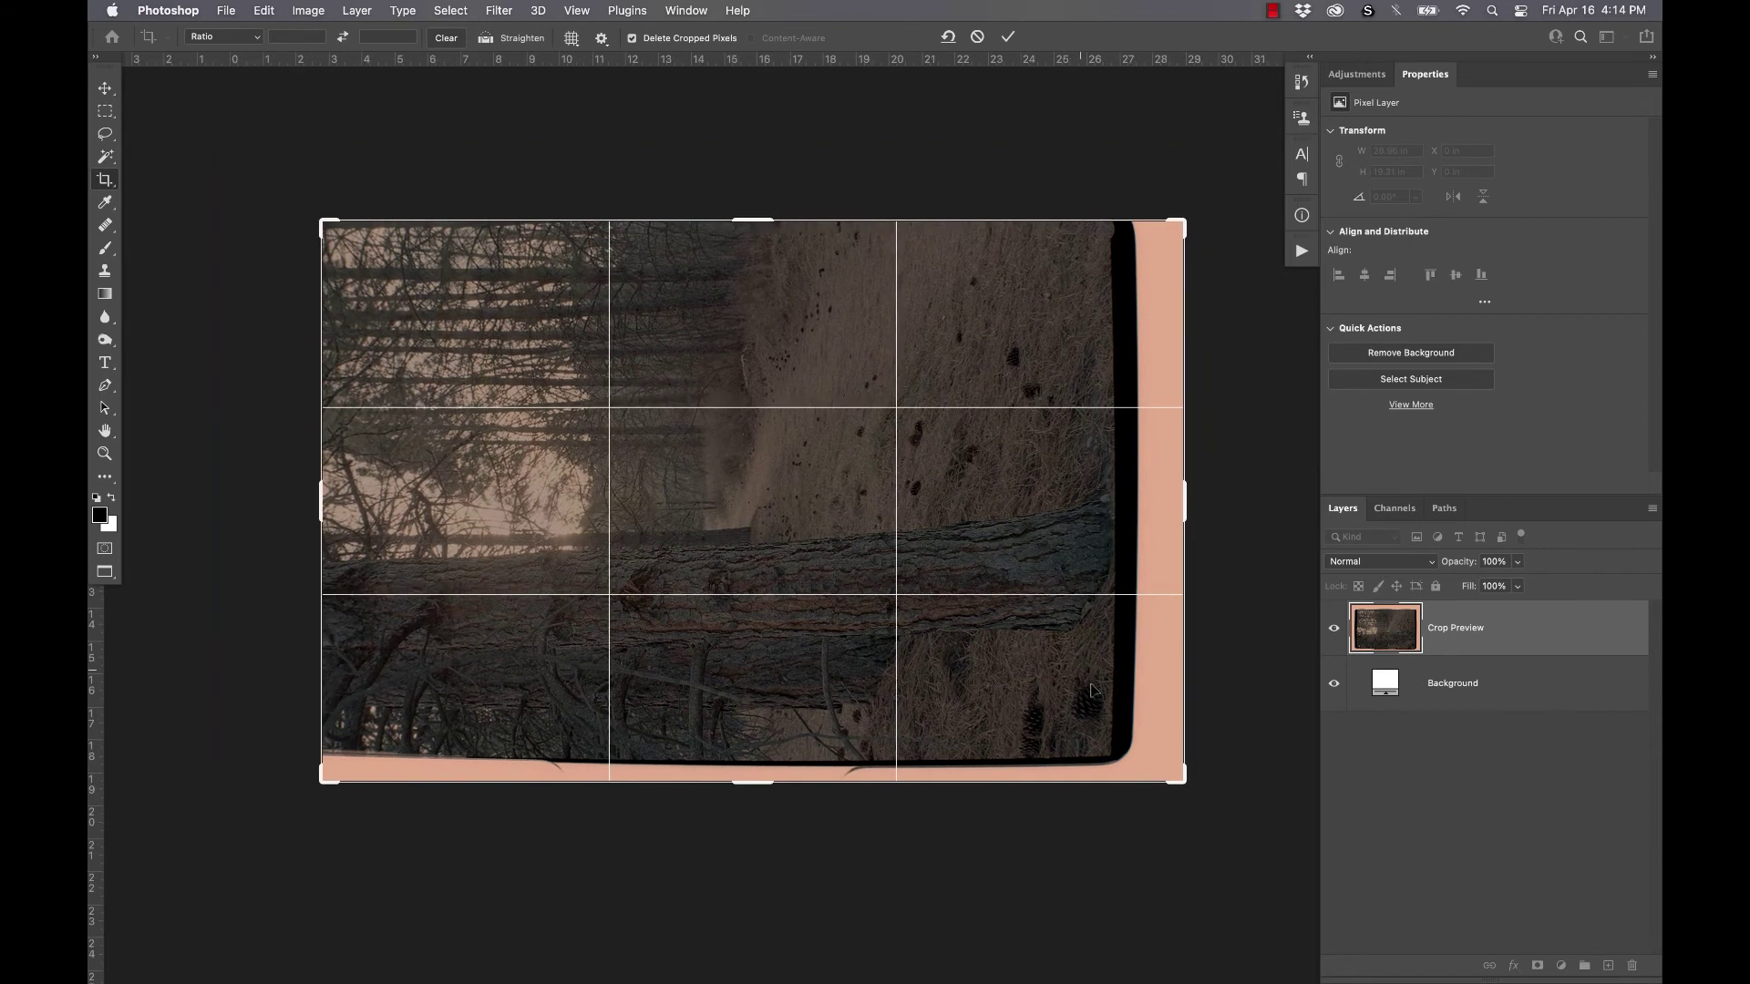
{"action": "left_click_drag", "start_coordinate": [1182, 778], "coordinate": [1128, 756]}
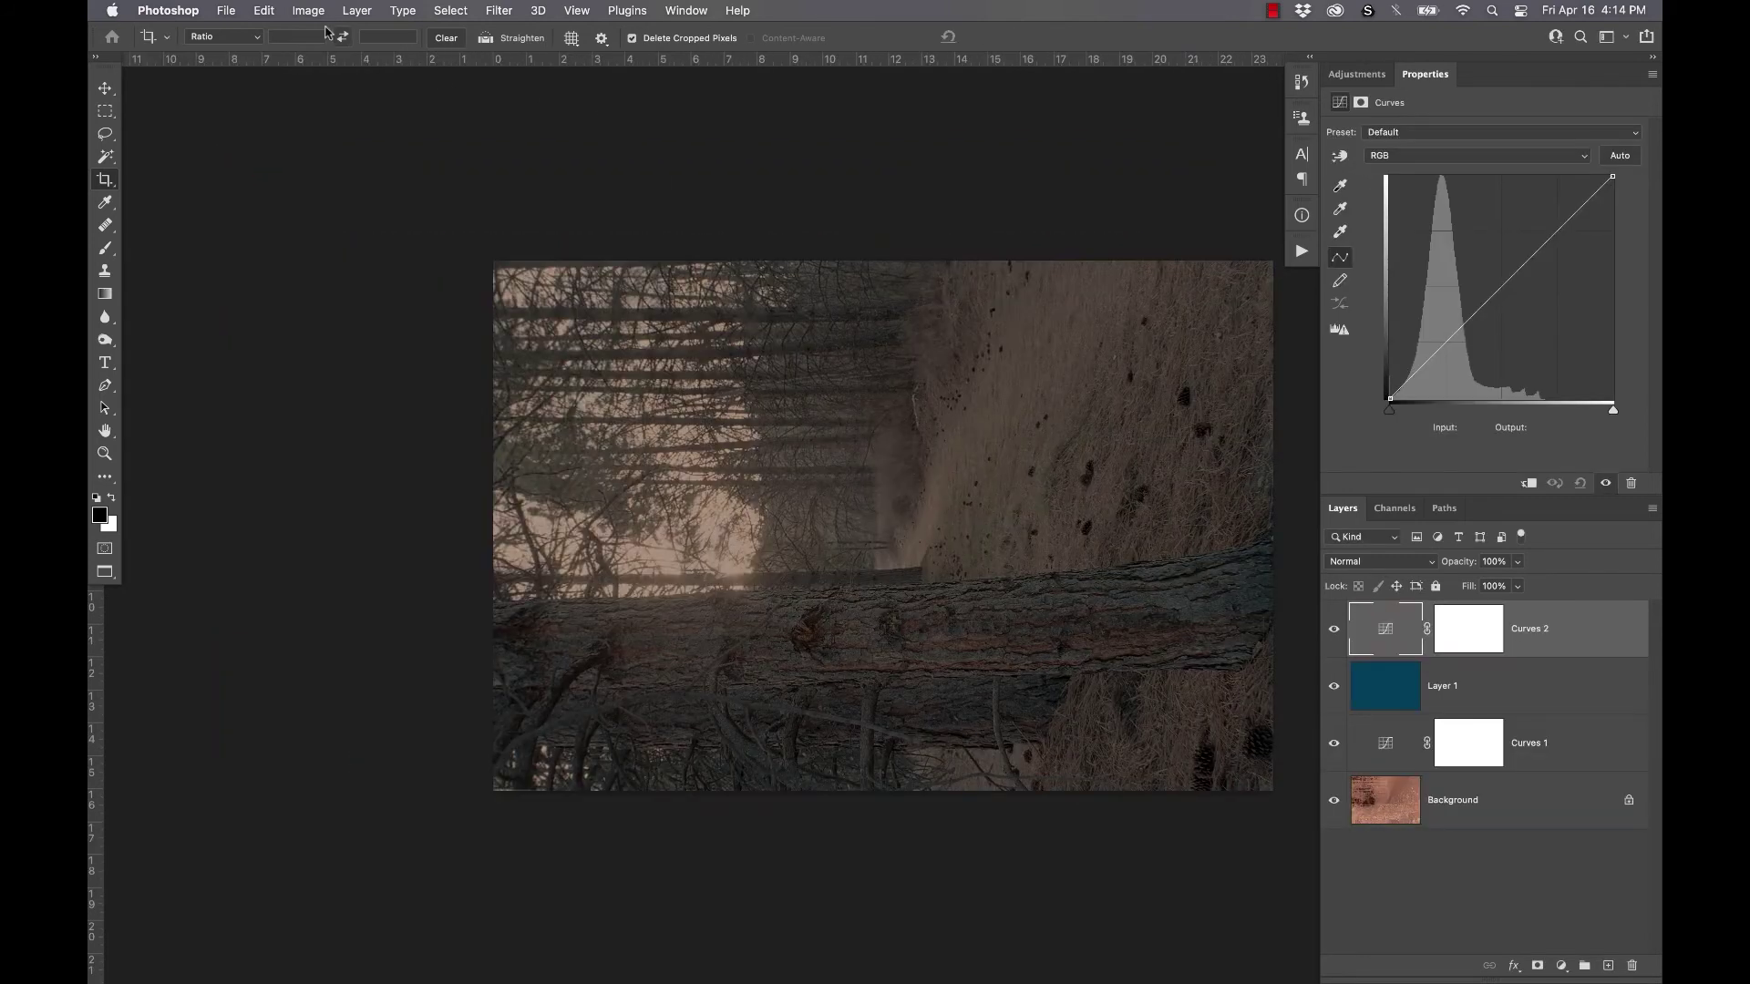
Step: Rotate the image 90° clockwise into portrait orientation
{"action": "left_click", "coordinate": [309, 10]}
{"action": "mouse_move", "coordinate": [401, 174]}
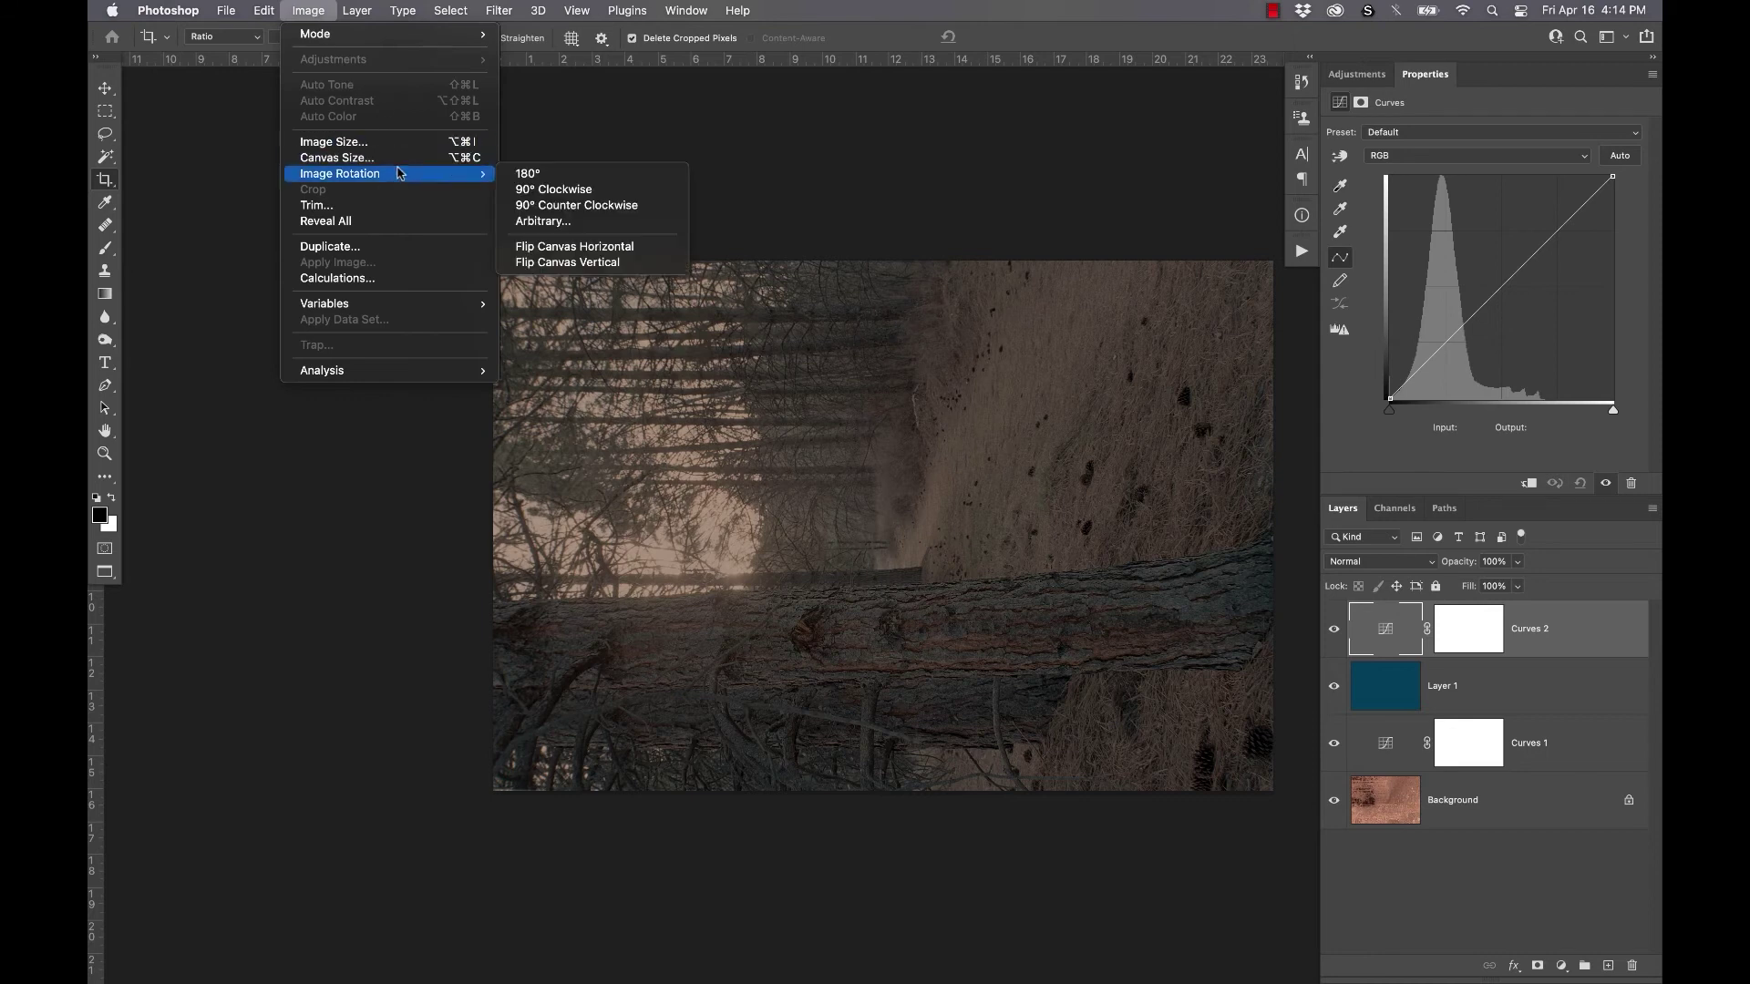
{"action": "left_click", "coordinate": [577, 190]}
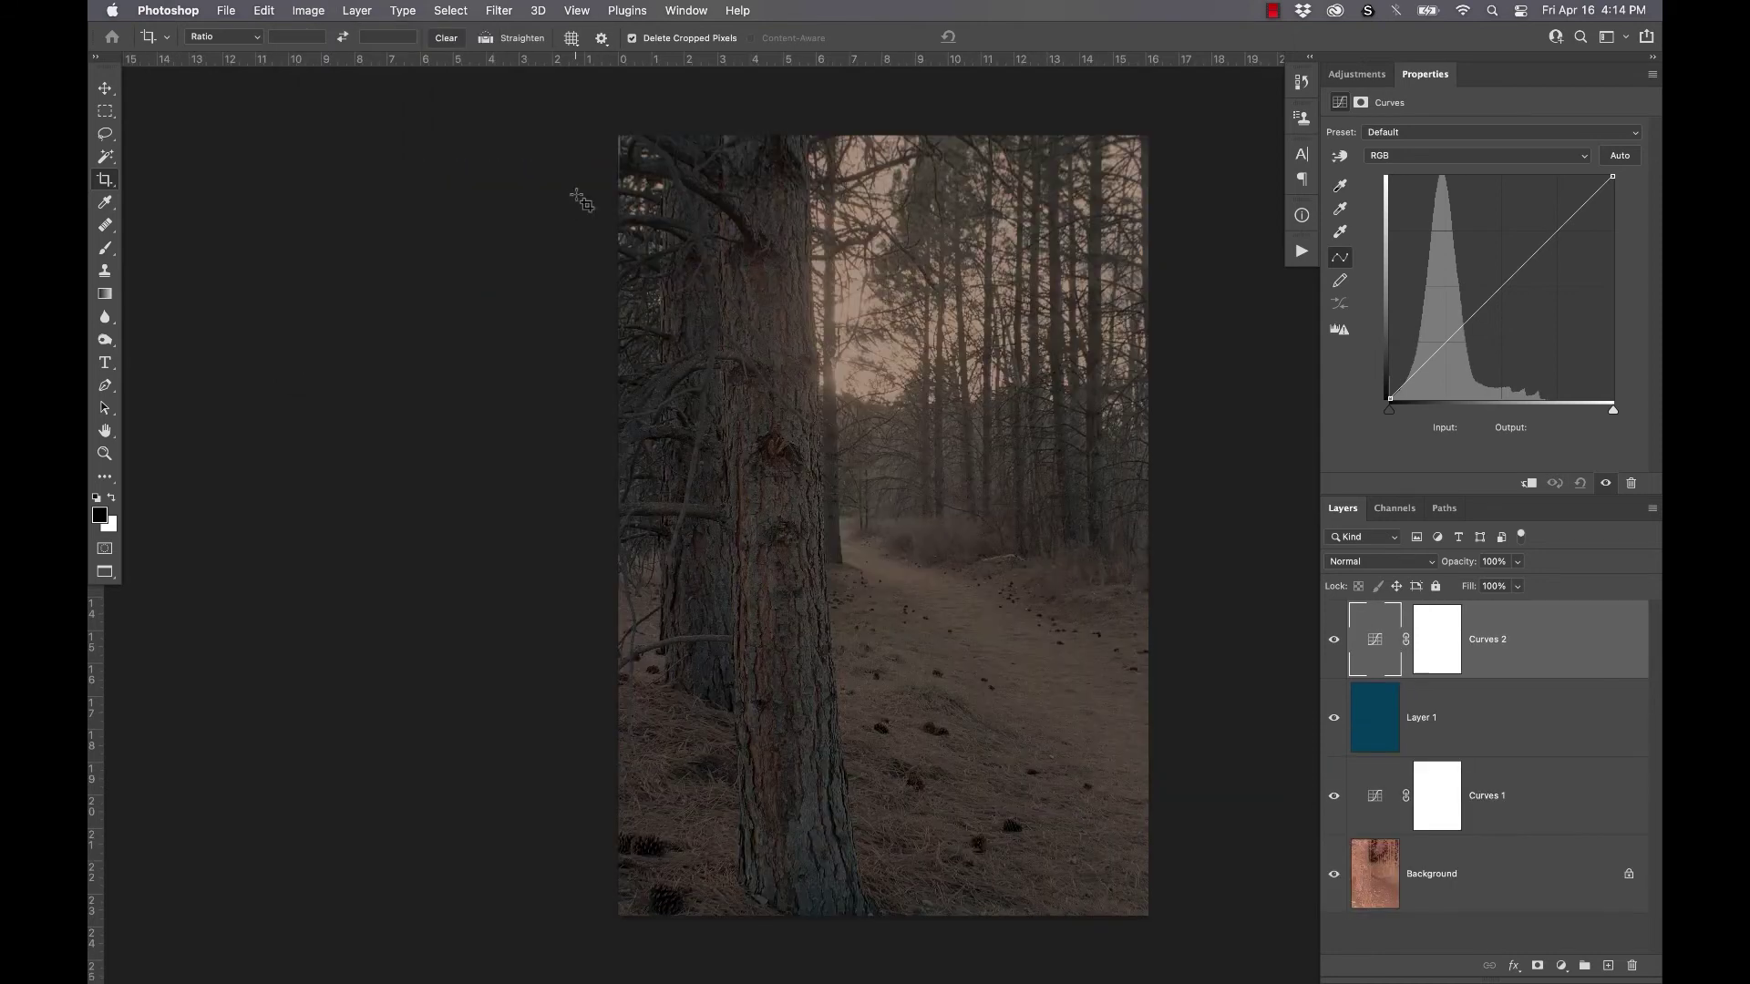
Step: Pull the channel white points in: red to 179, green to 159, and blue in from 255
{"action": "left_click_drag", "start_coordinate": [1215, 410], "coordinate": [1140, 398]}
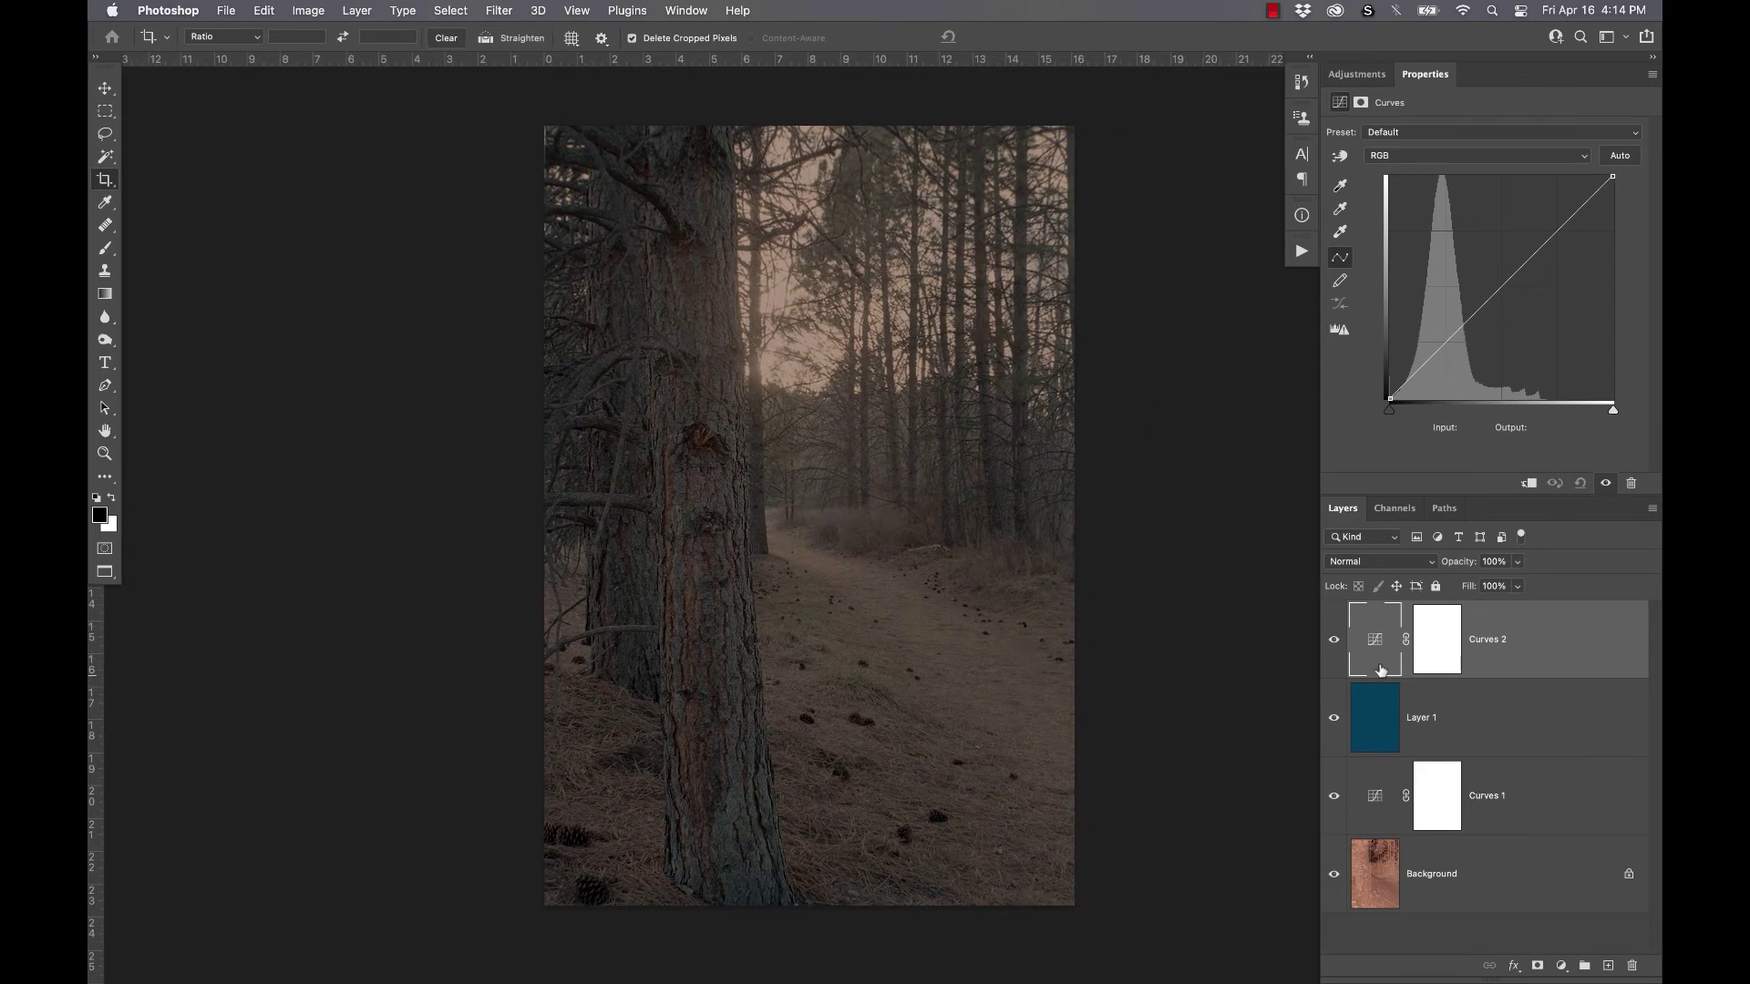
{"action": "left_click", "coordinate": [1486, 153]}
{"action": "left_click", "coordinate": [1485, 175]}
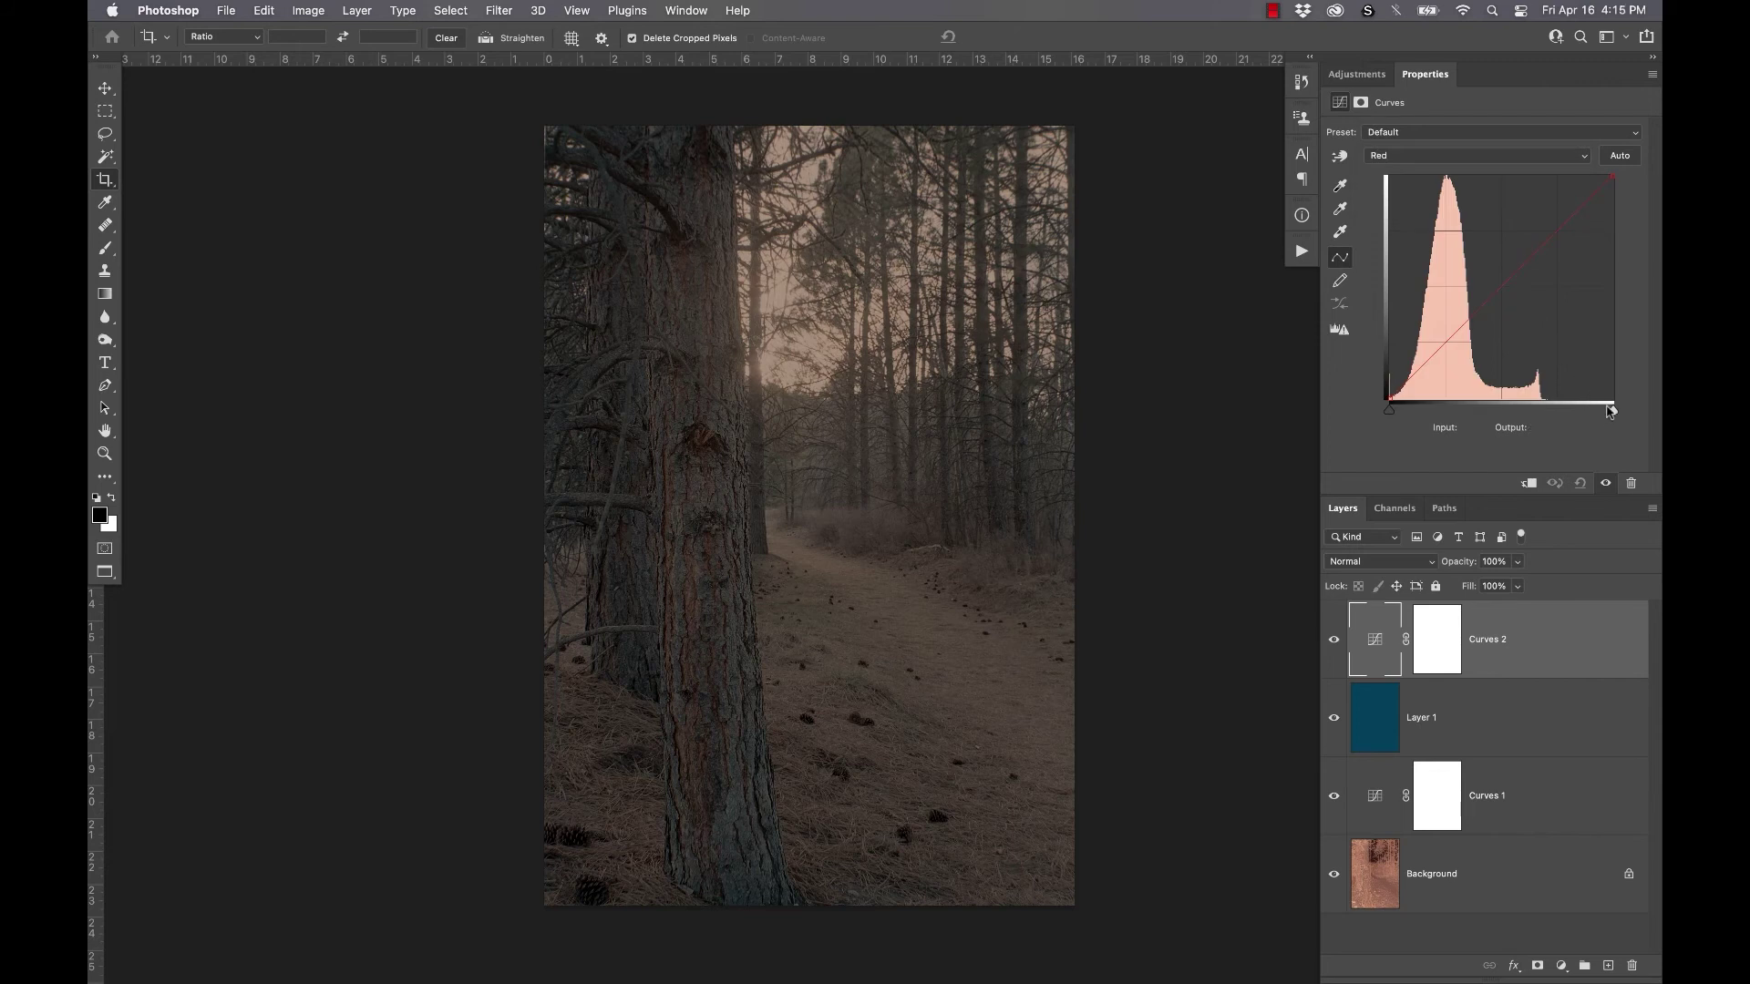
{"action": "left_click_drag", "start_coordinate": [1615, 413], "coordinate": [1547, 418]}
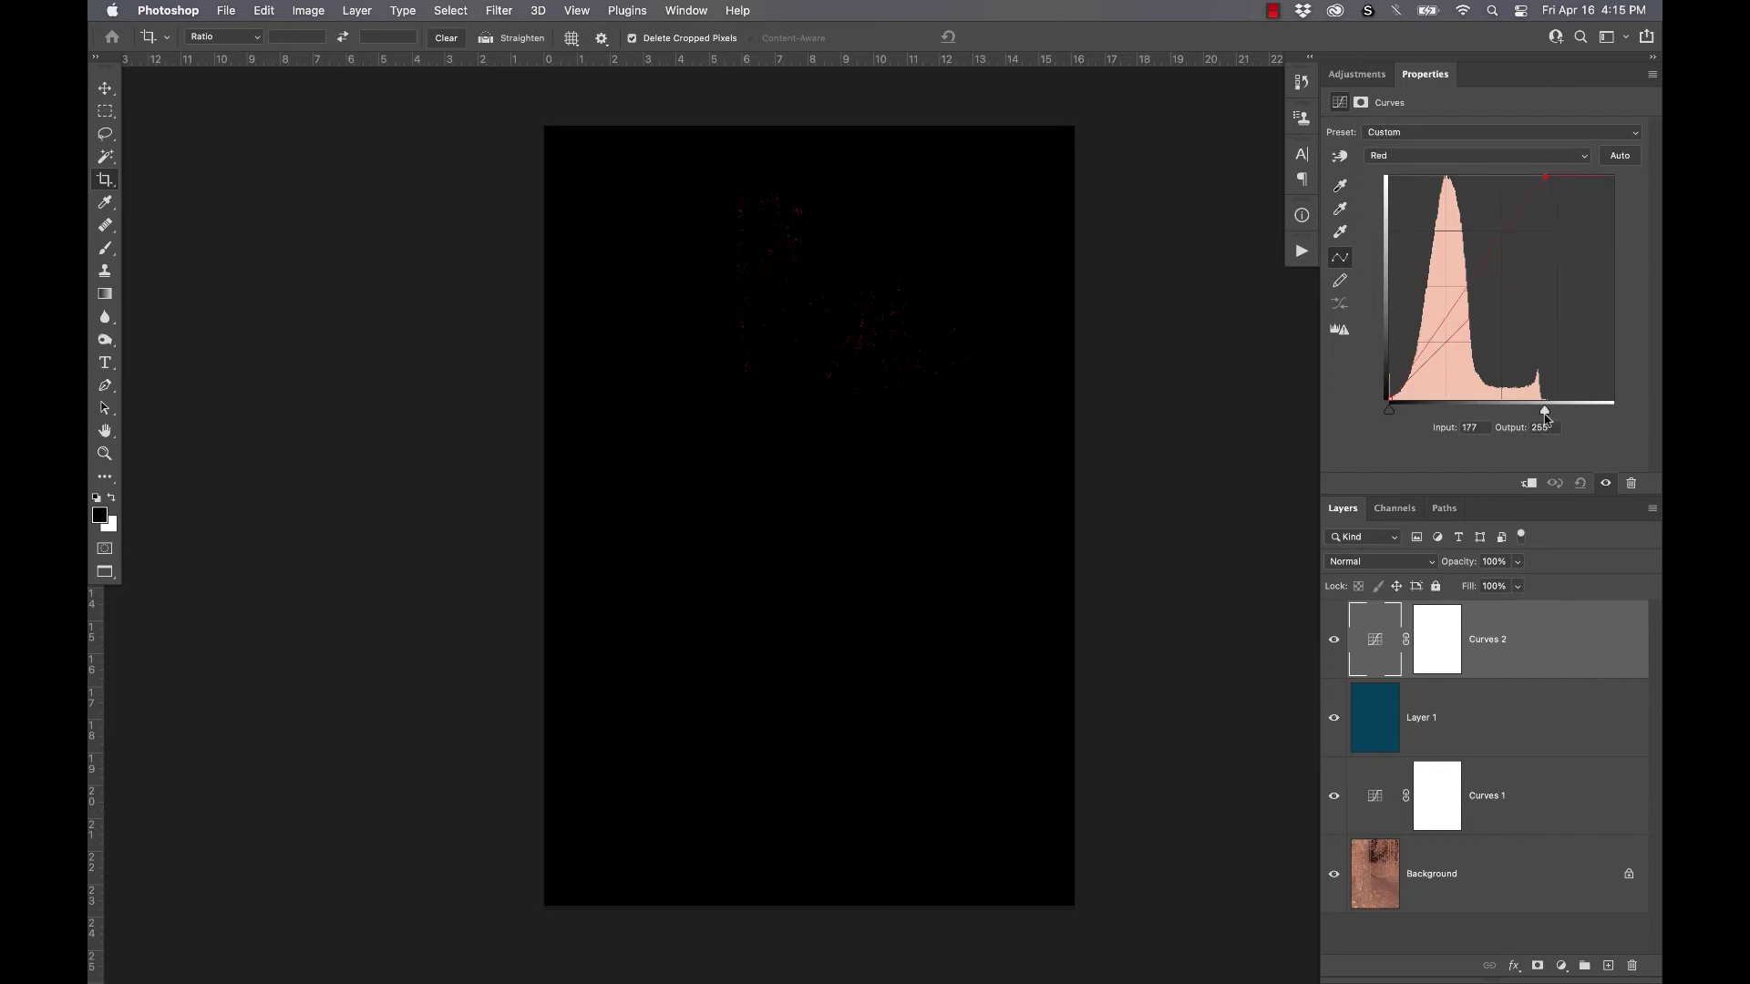
{"action": "left_click", "coordinate": [1531, 160]}
{"action": "left_click", "coordinate": [1535, 174]}
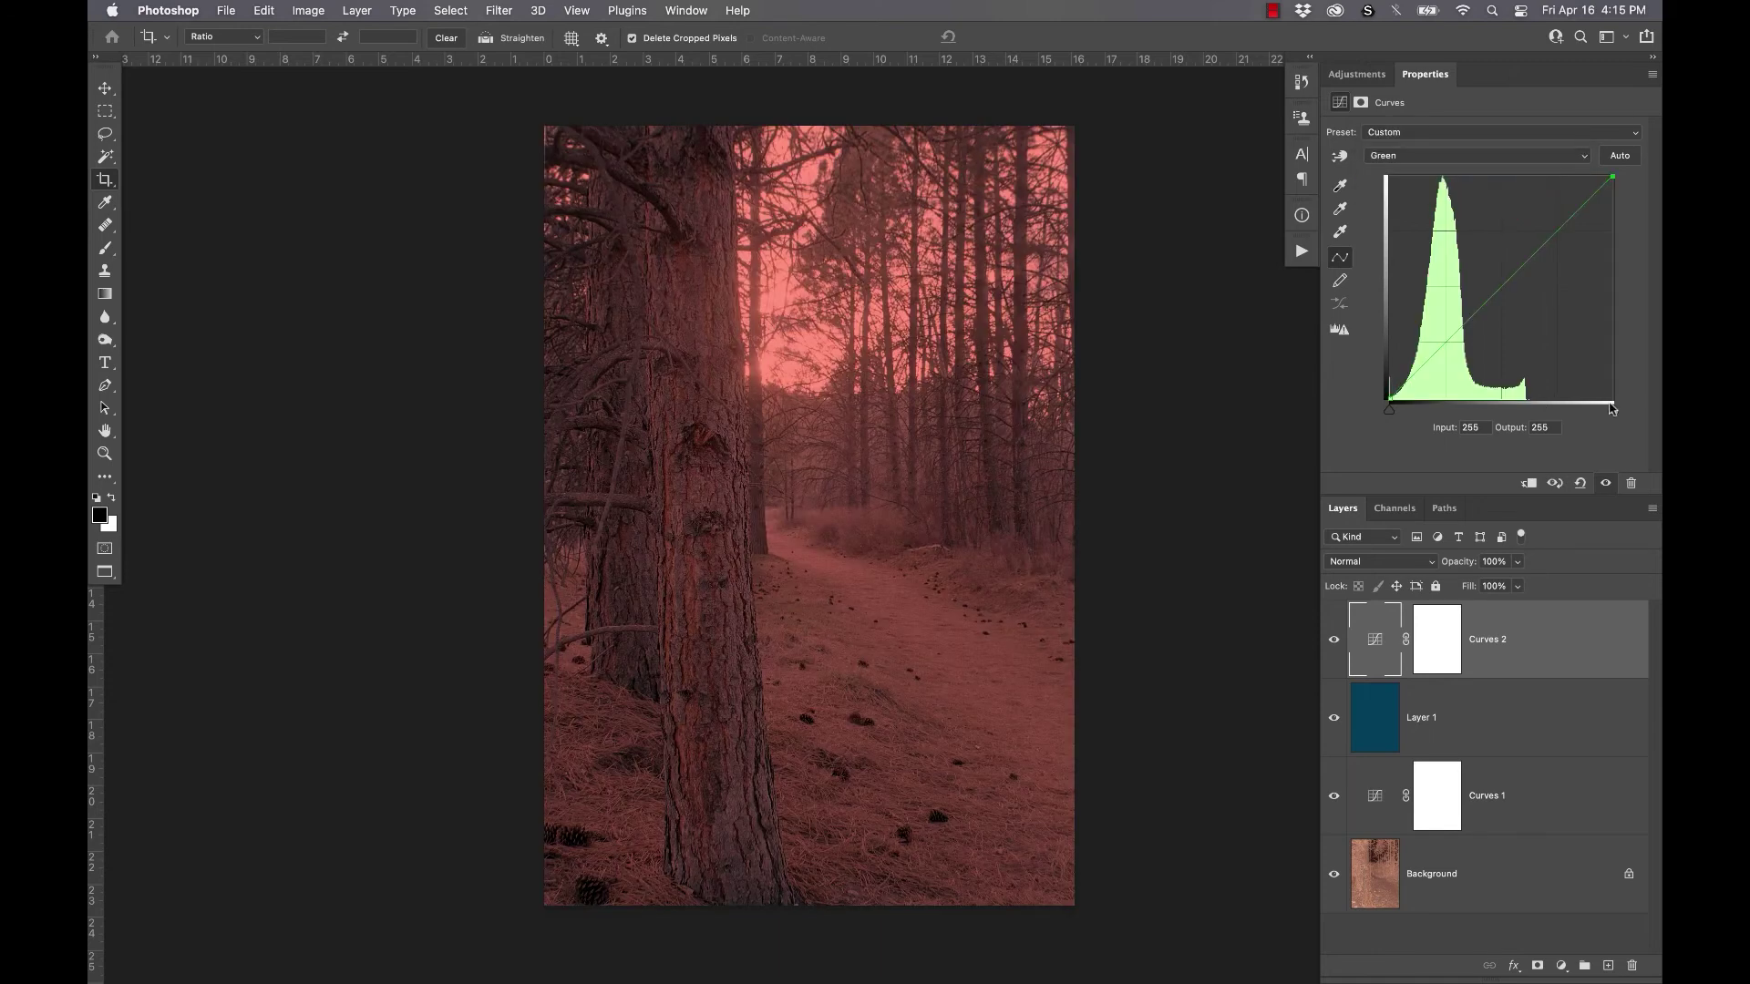
{"action": "left_click_drag", "start_coordinate": [1615, 413], "coordinate": [1531, 421]}
{"action": "left_click", "coordinate": [1520, 160]}
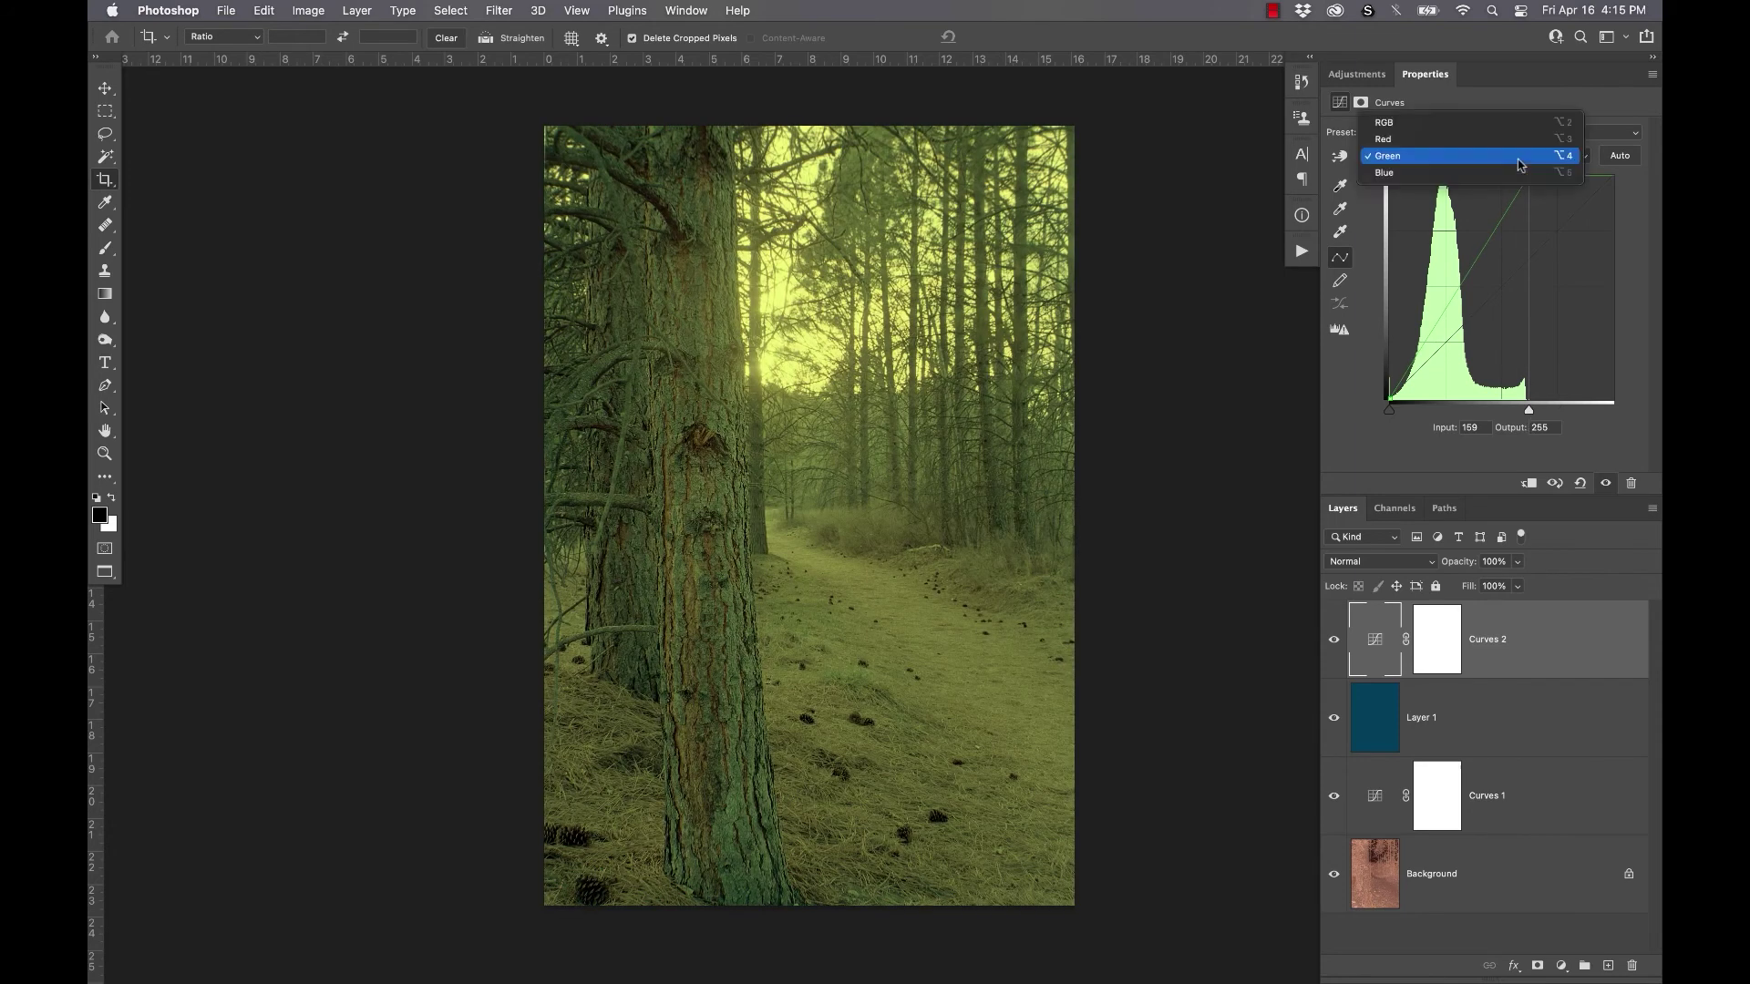
{"action": "left_click", "coordinate": [1520, 172]}
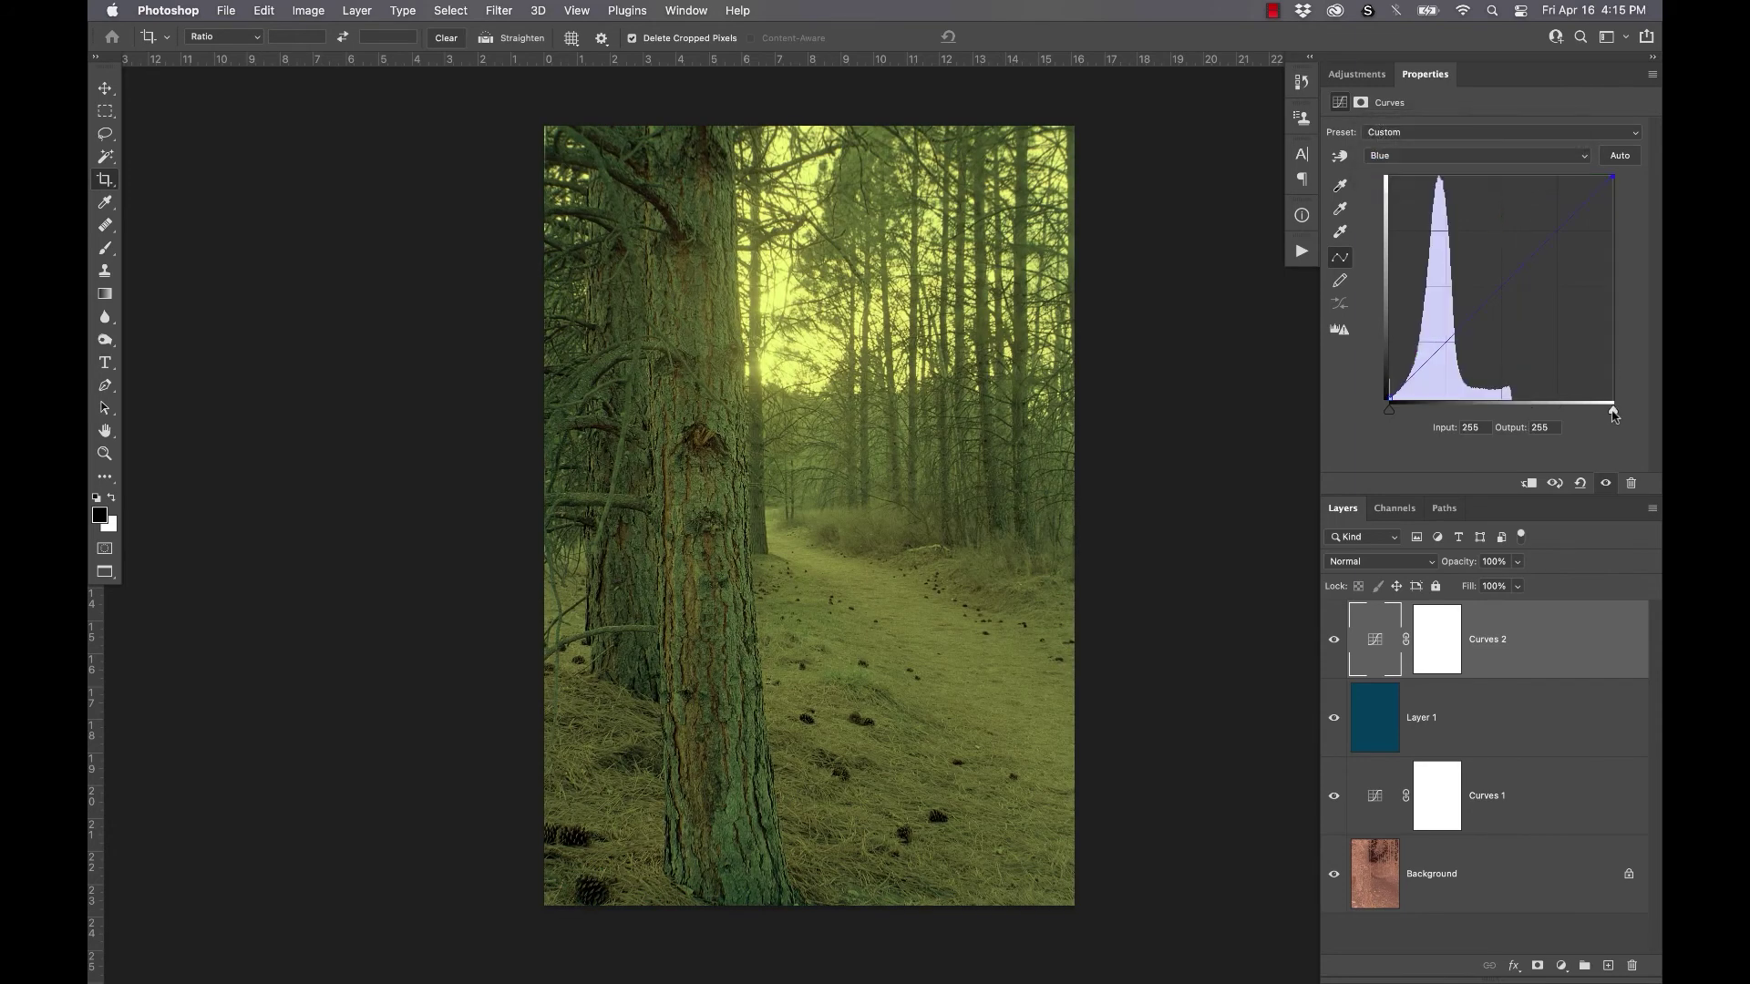
{"action": "left_click_drag", "start_coordinate": [1614, 413], "coordinate": [1513, 414]}
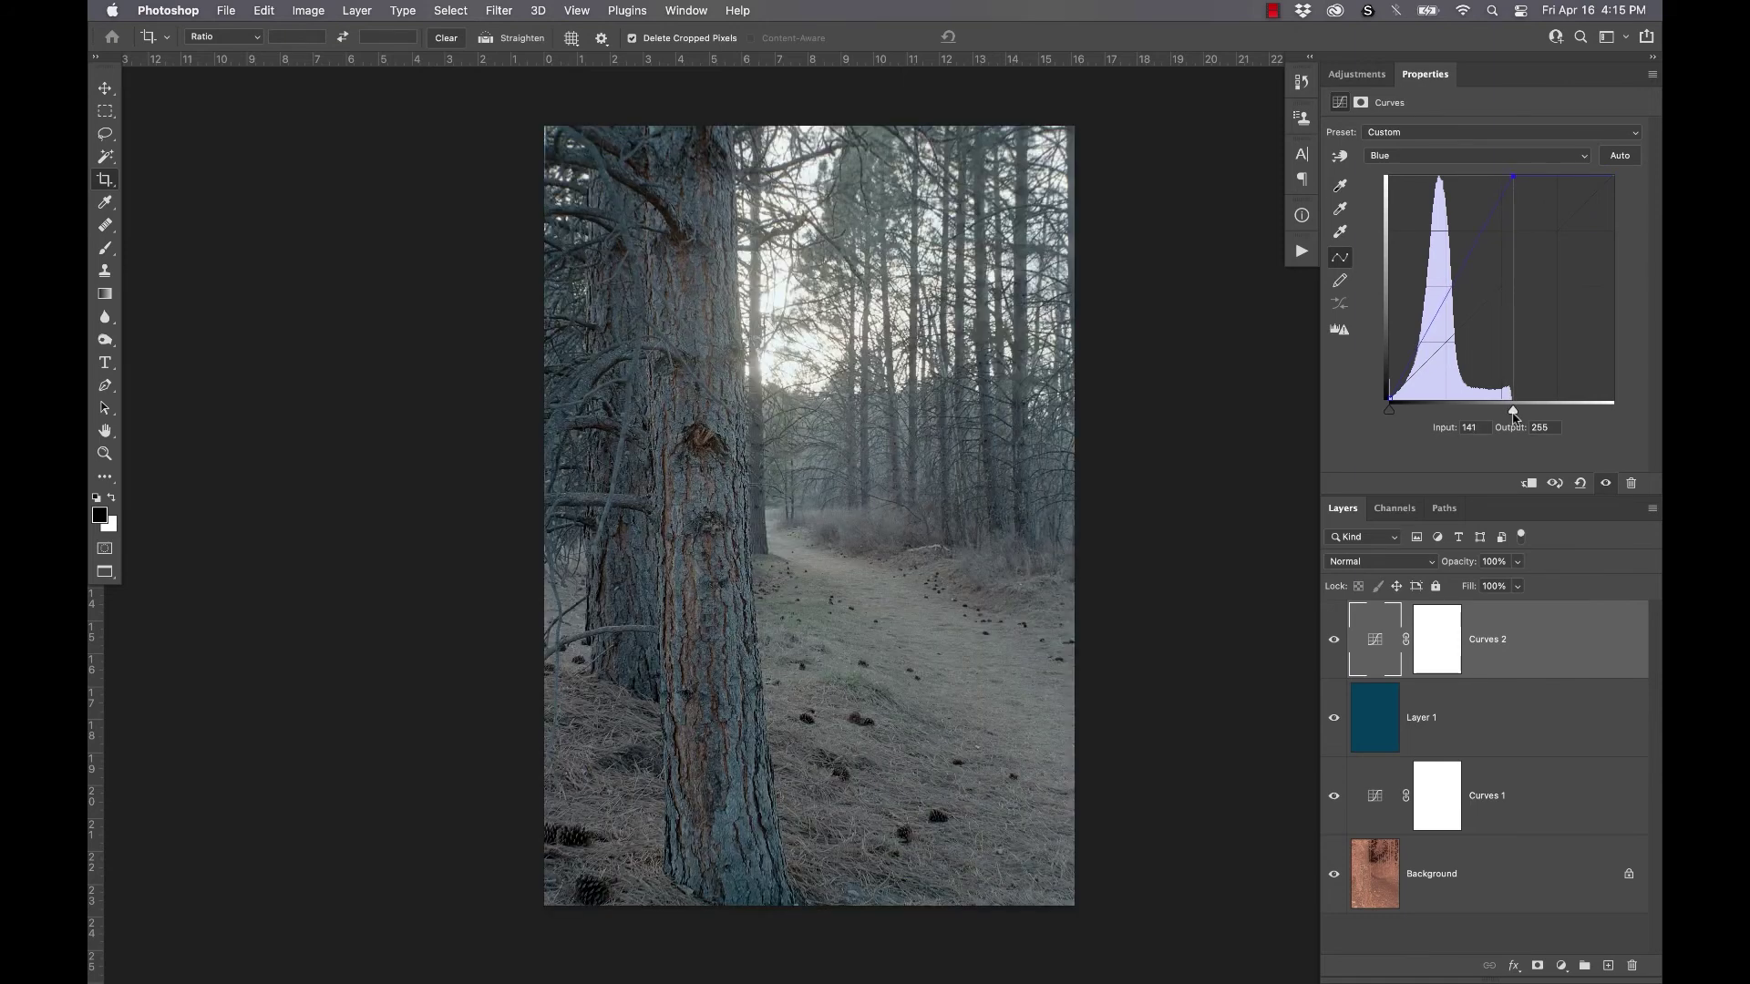
Step: Lower the blue and green midtones slightly to warm the photo
{"action": "left_click_drag", "start_coordinate": [1435, 324], "coordinate": [1437, 327]}
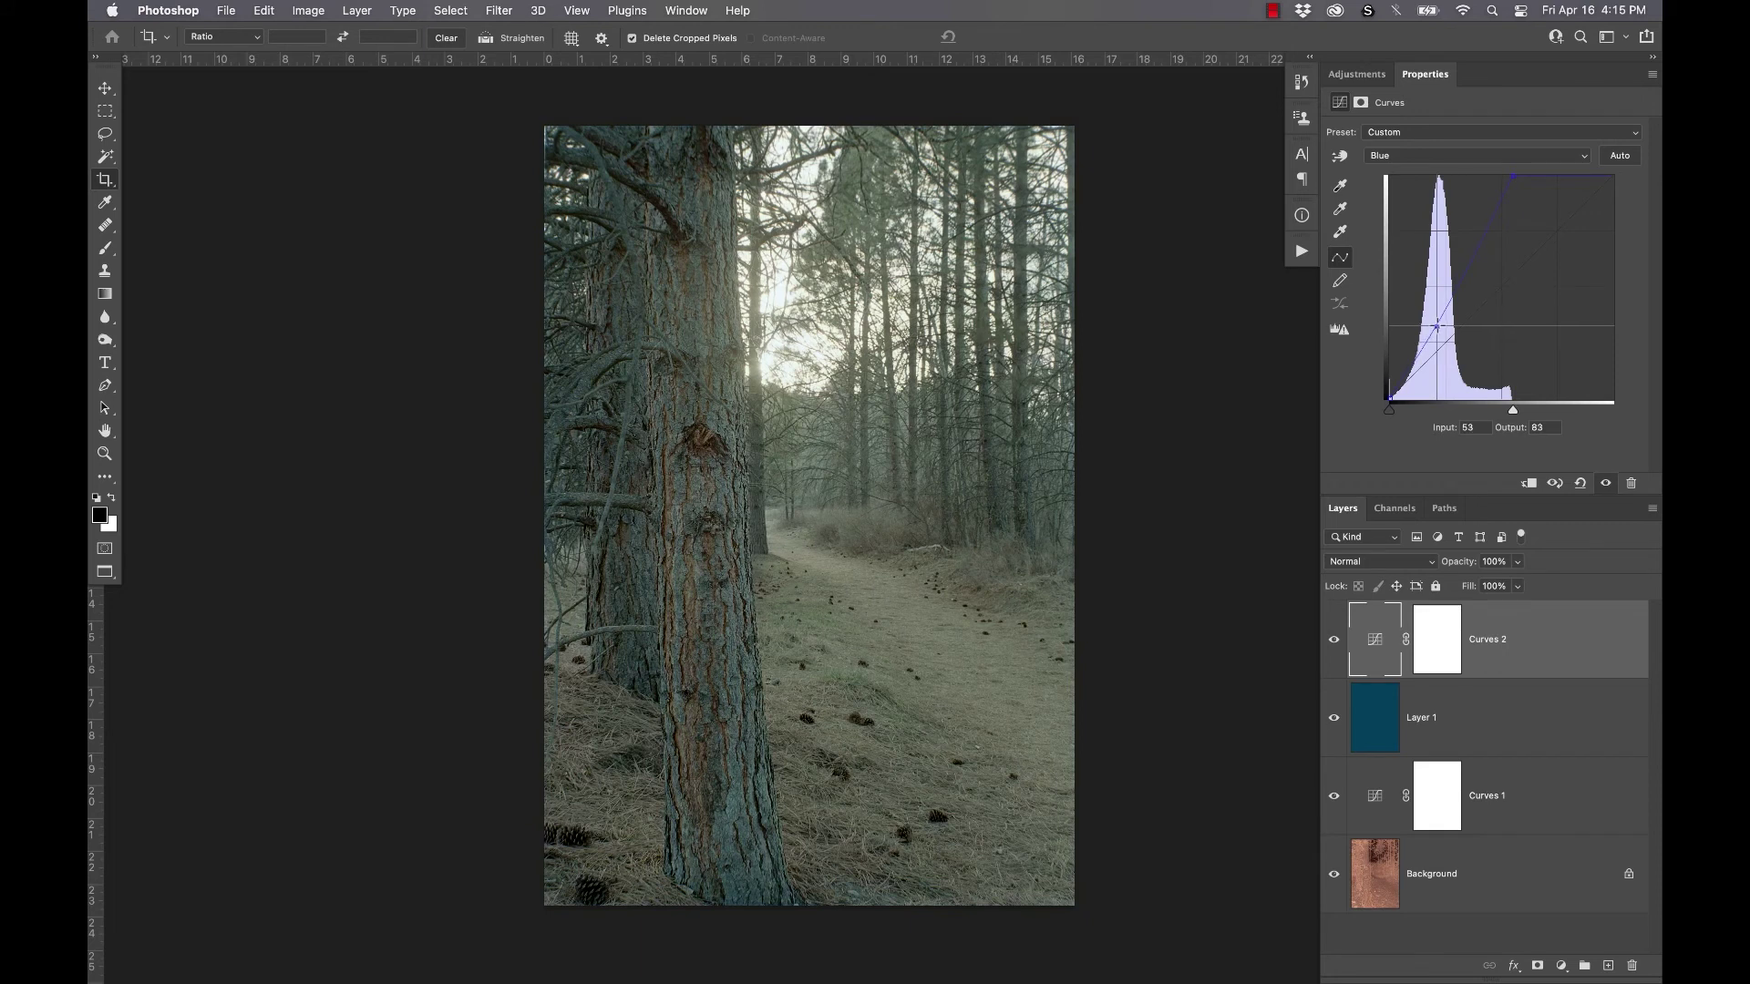
{"action": "left_click", "coordinate": [1441, 157]}
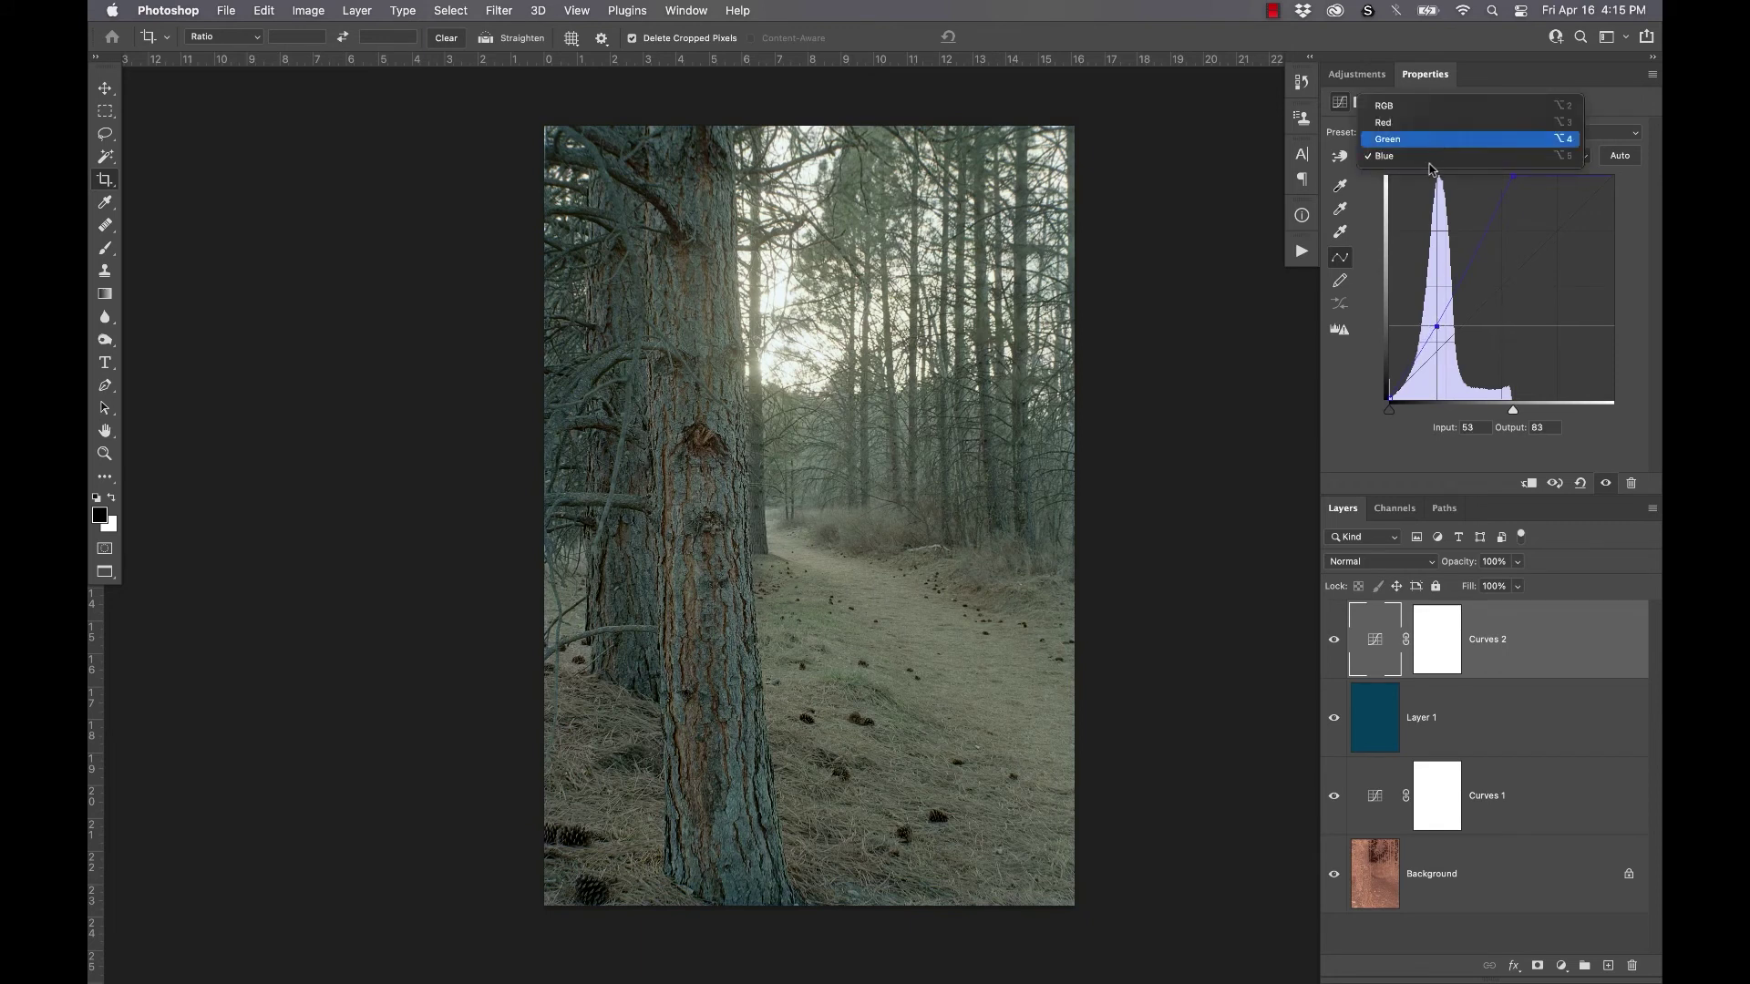
{"action": "left_click", "coordinate": [1430, 140]}
{"action": "left_click", "coordinate": [1446, 316]}
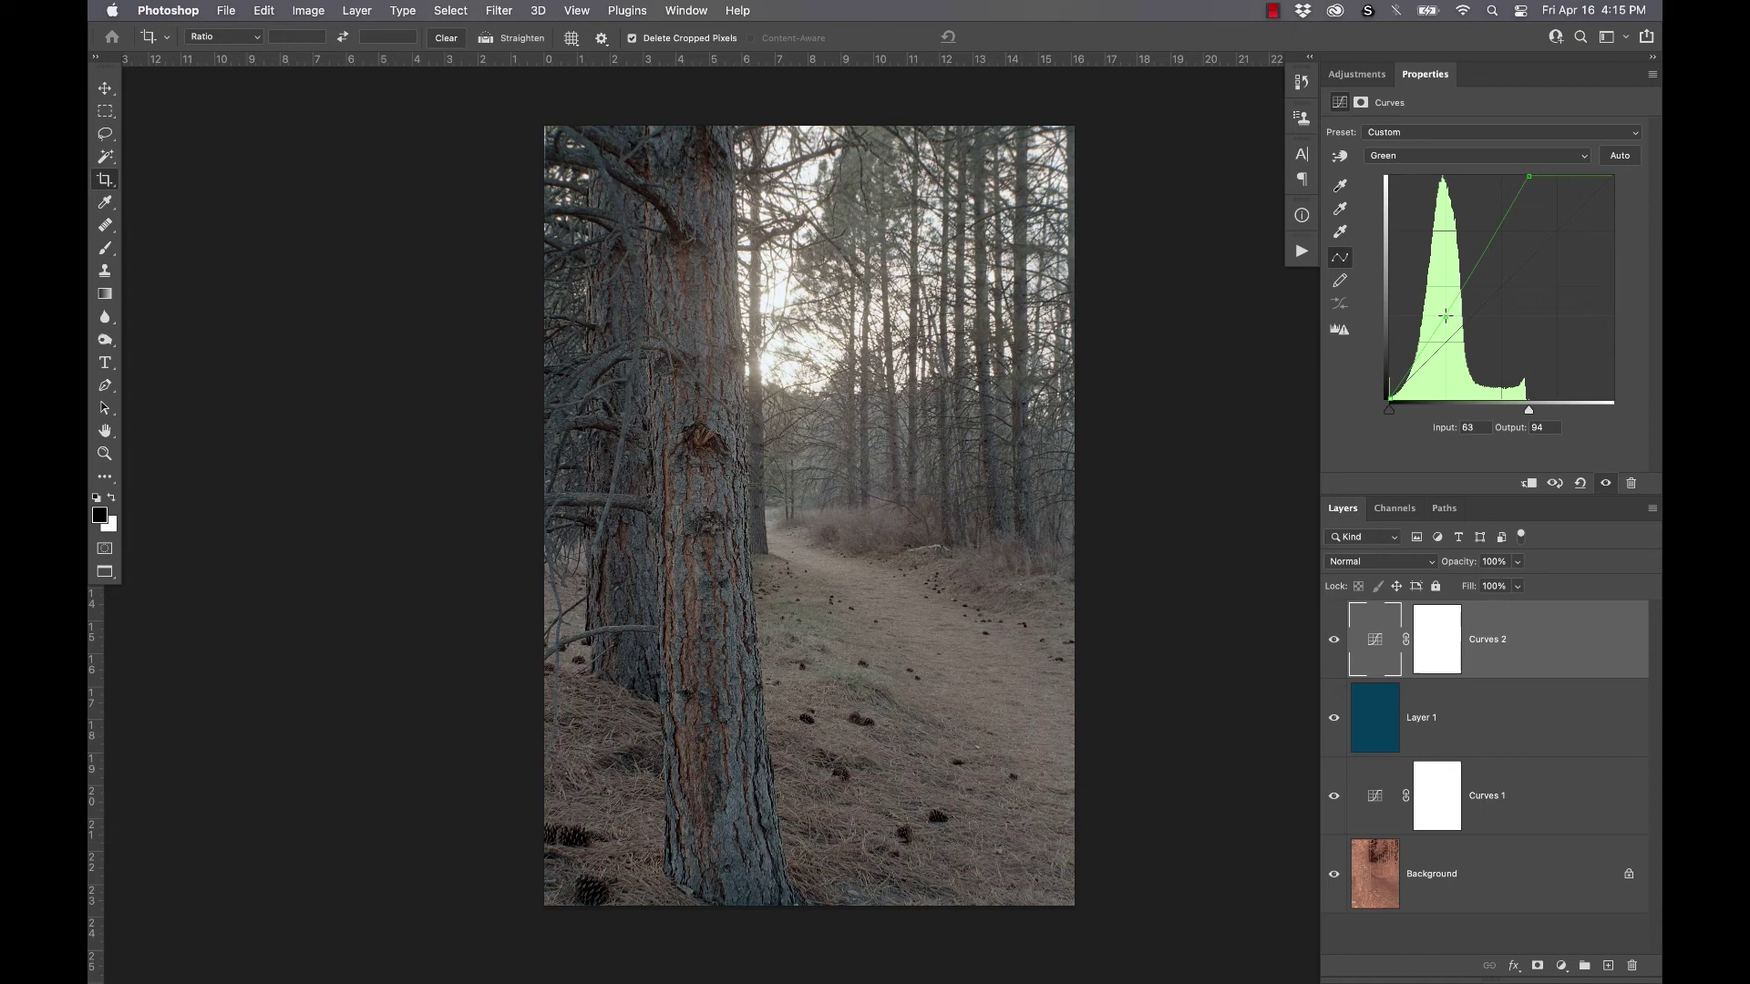
{"action": "left_click_drag", "start_coordinate": [1445, 318], "coordinate": [1446, 320]}
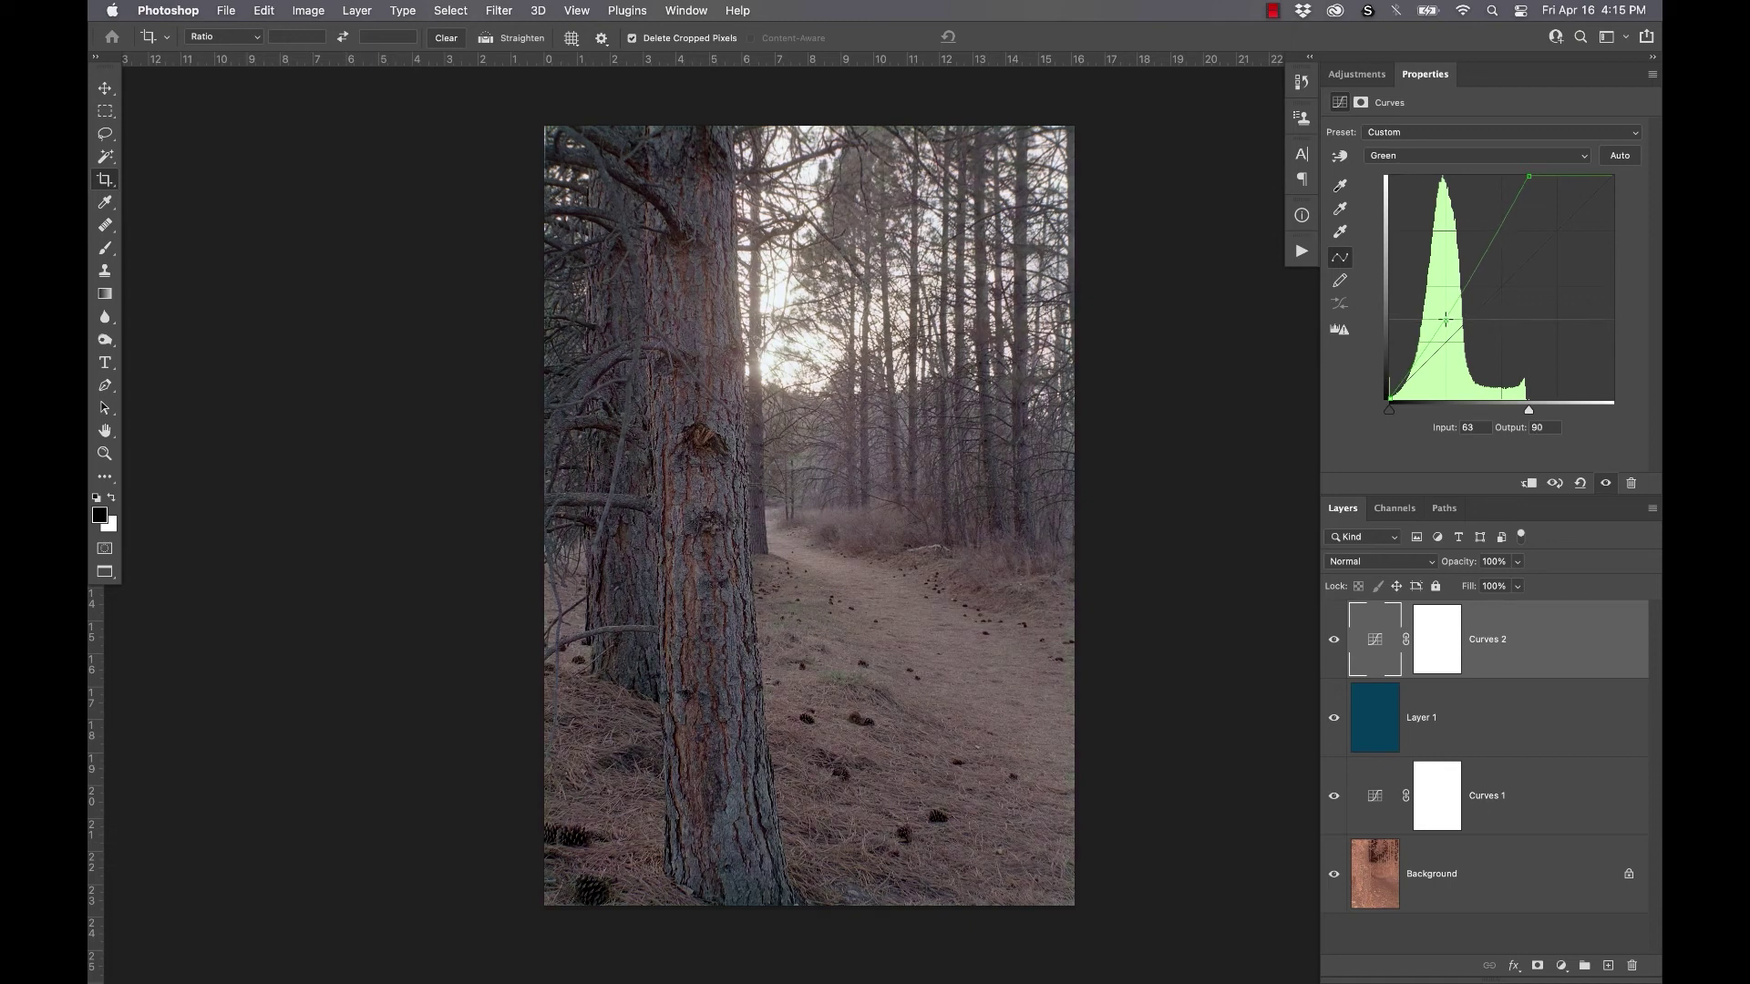
Step: Shape a gentle RGB S-curve by lifting the midtones and deepening the shadows
{"action": "left_click", "coordinate": [1456, 162]}
{"action": "left_click", "coordinate": [1451, 127]}
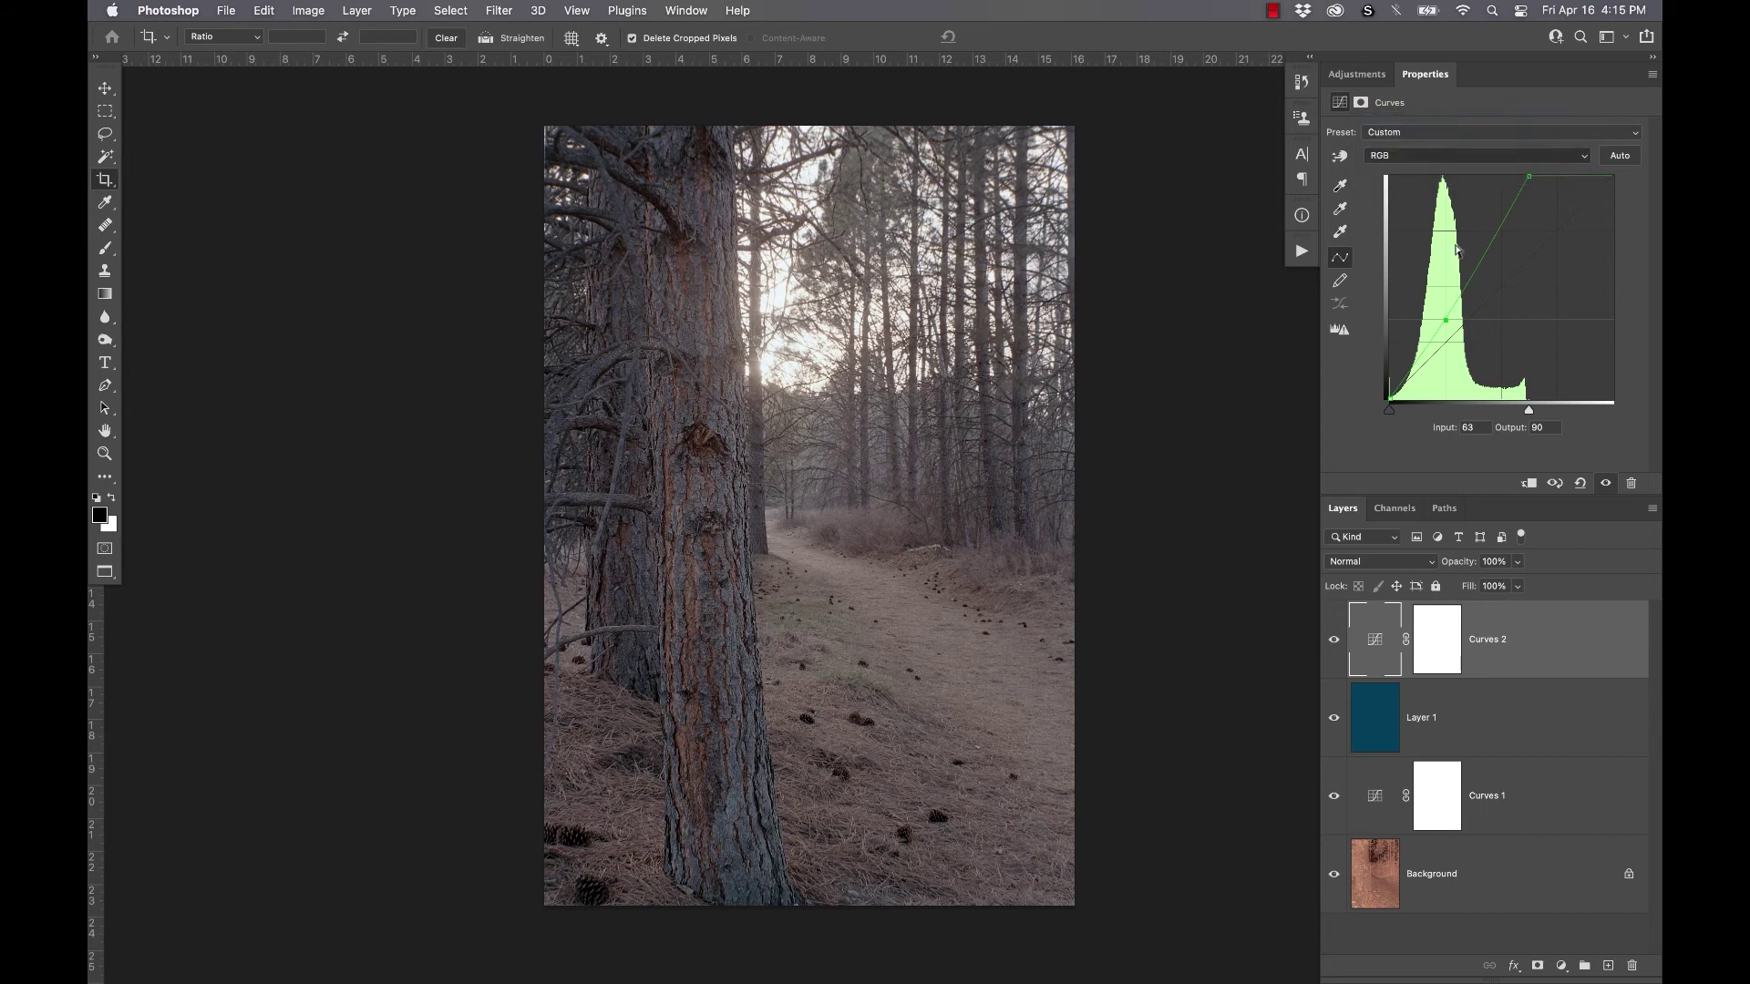
{"action": "left_click", "coordinate": [1409, 383]}
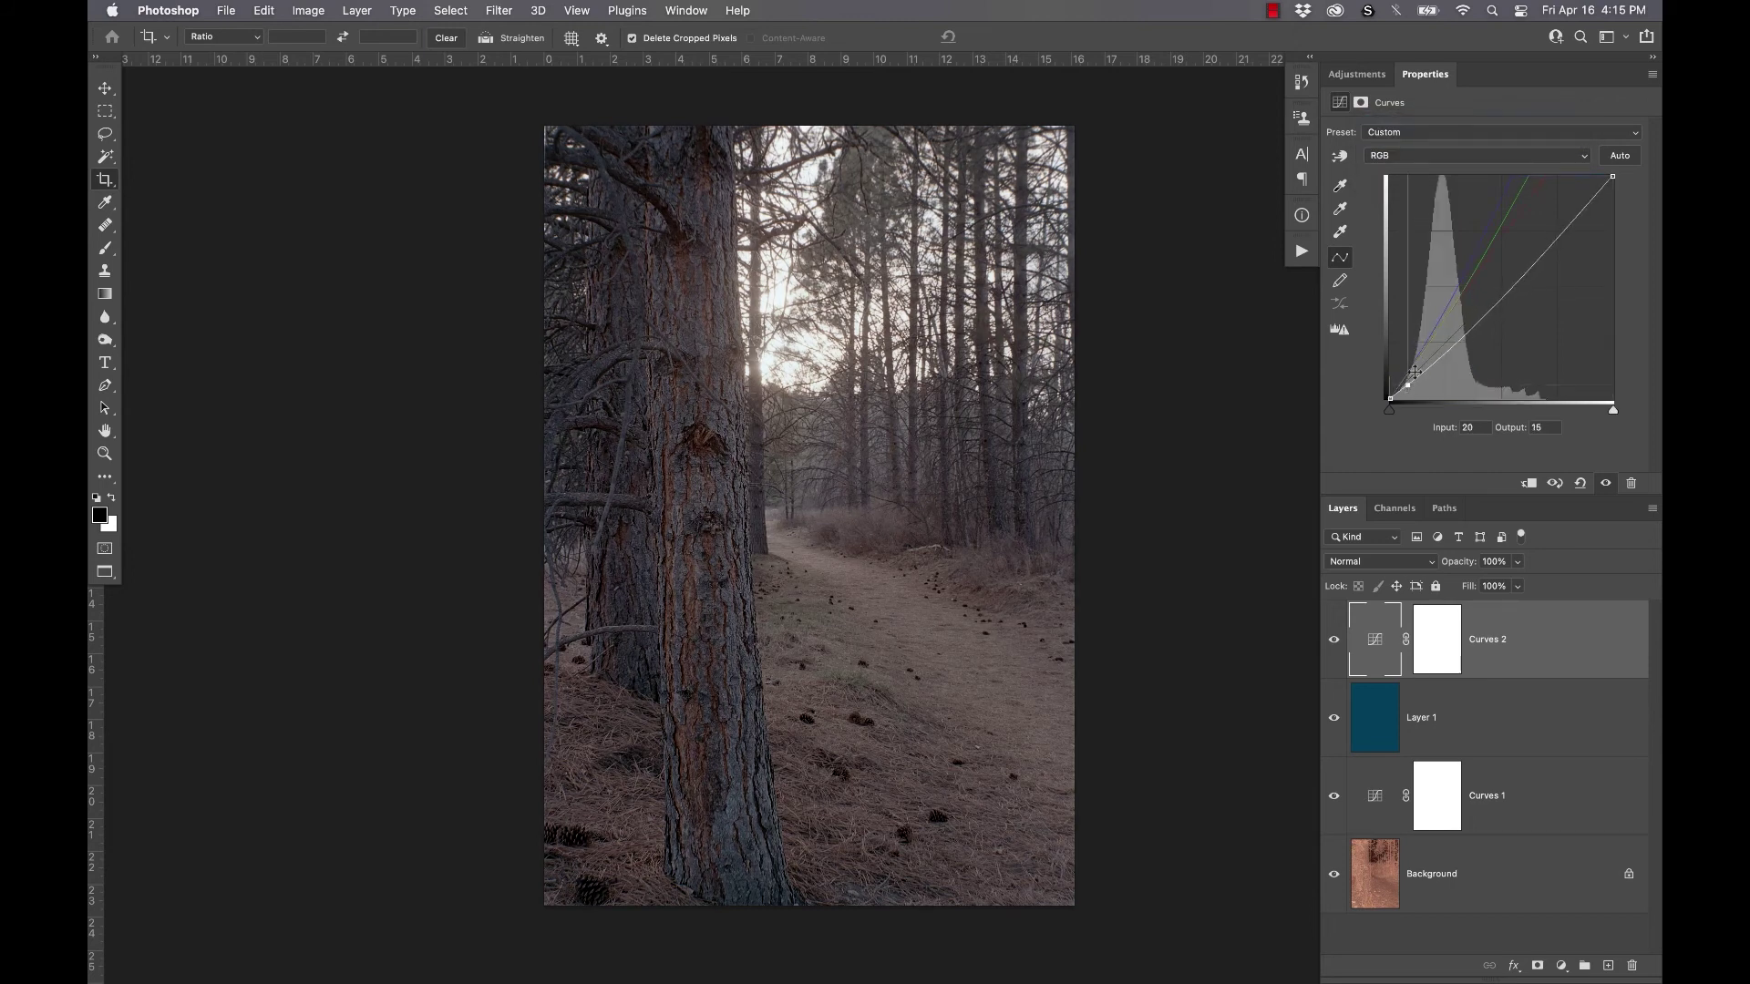
{"action": "left_click_drag", "start_coordinate": [1469, 324], "coordinate": [1463, 322]}
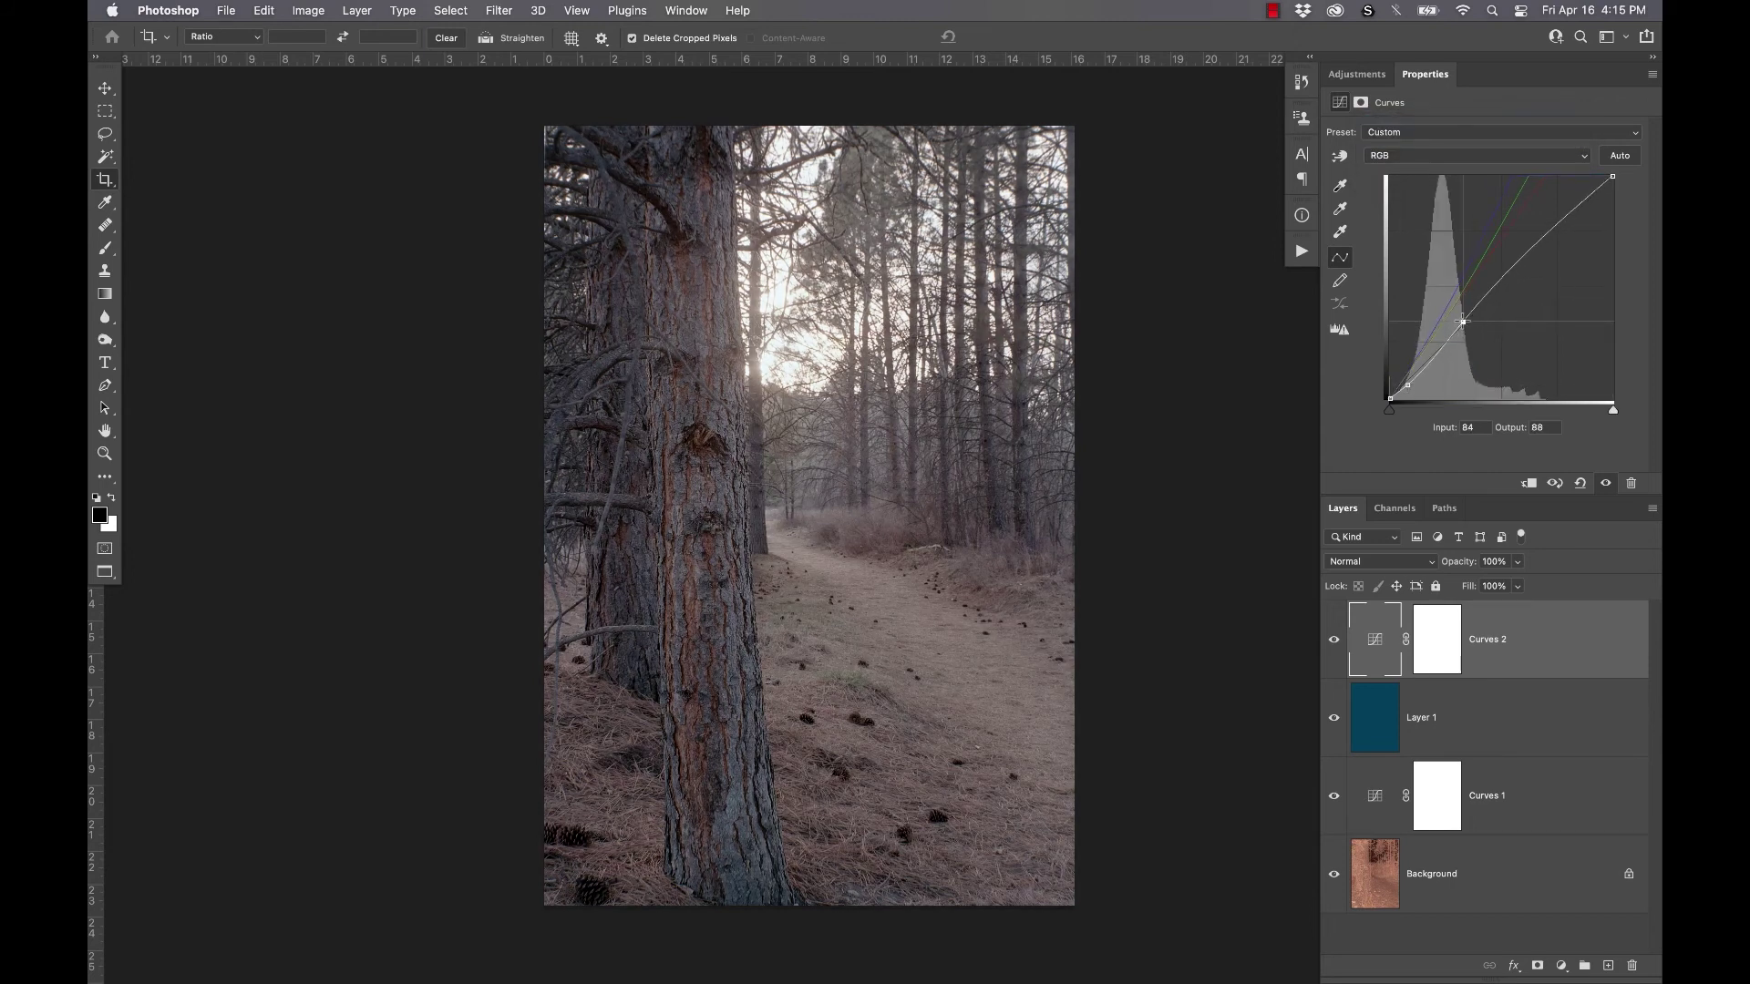
{"action": "left_click_drag", "start_coordinate": [1411, 386], "coordinate": [1409, 389]}
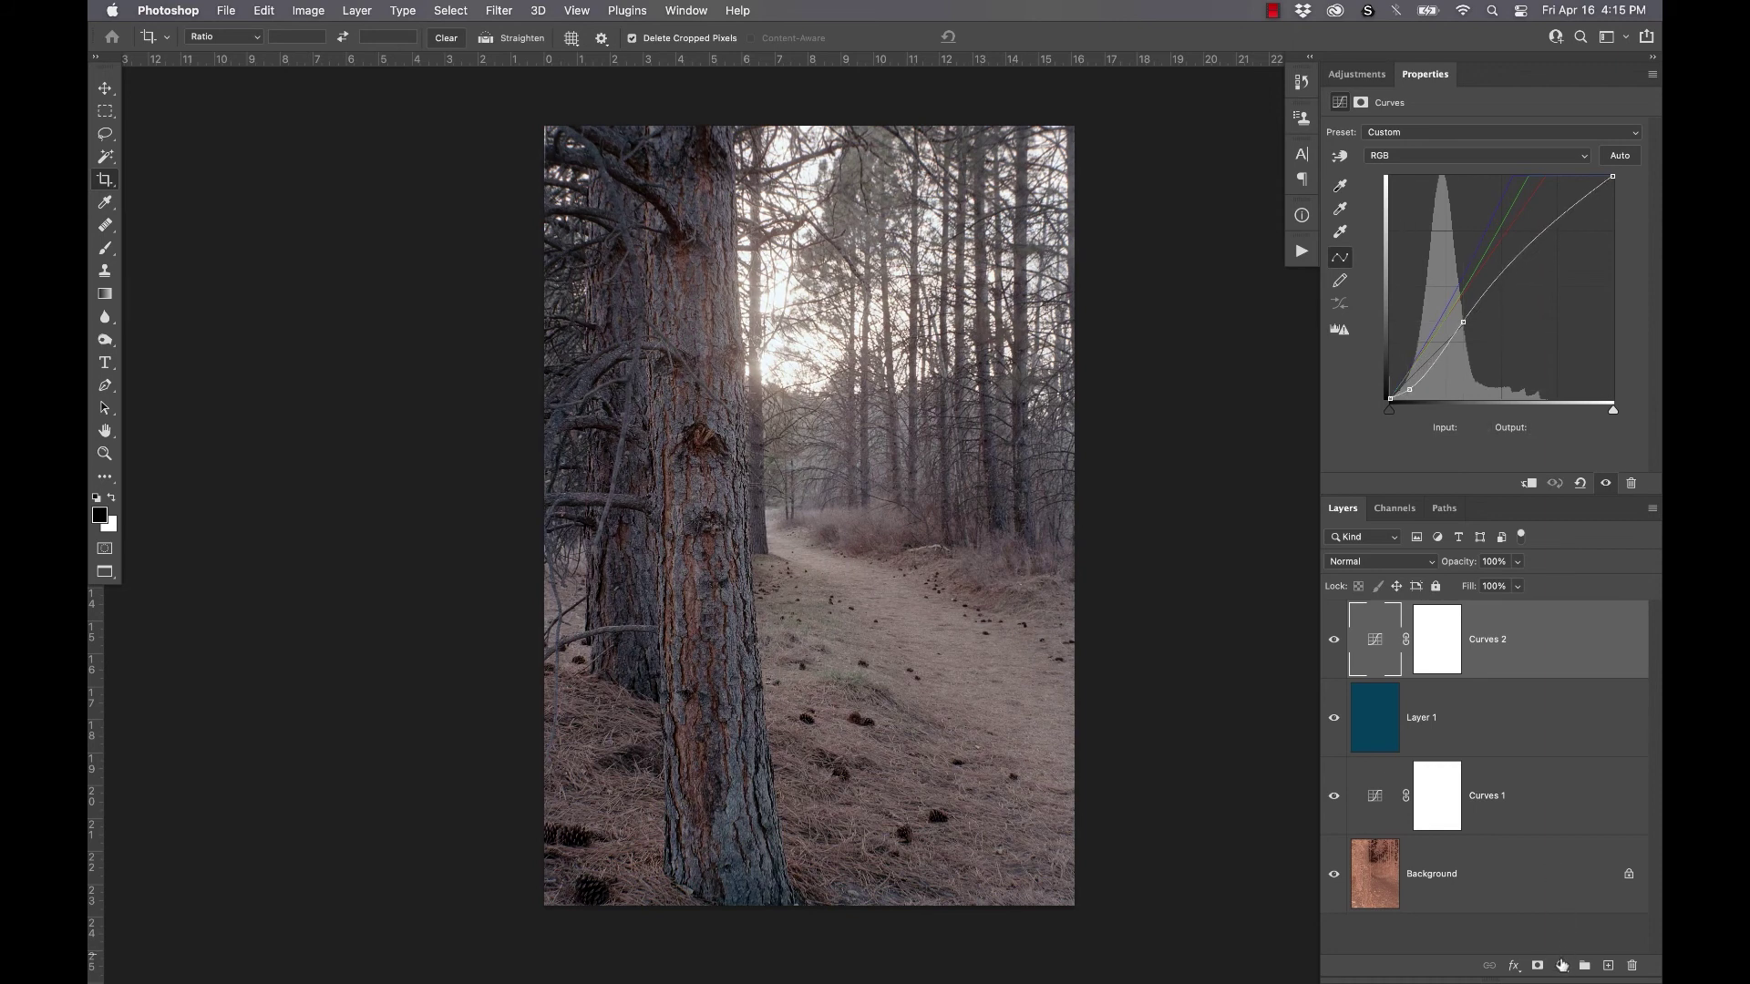
{"action": "left_click", "coordinate": [1561, 964]}
Step: Add a Hue/Saturation layer and raise master saturation to about +38
{"action": "left_click", "coordinate": [1578, 743]}
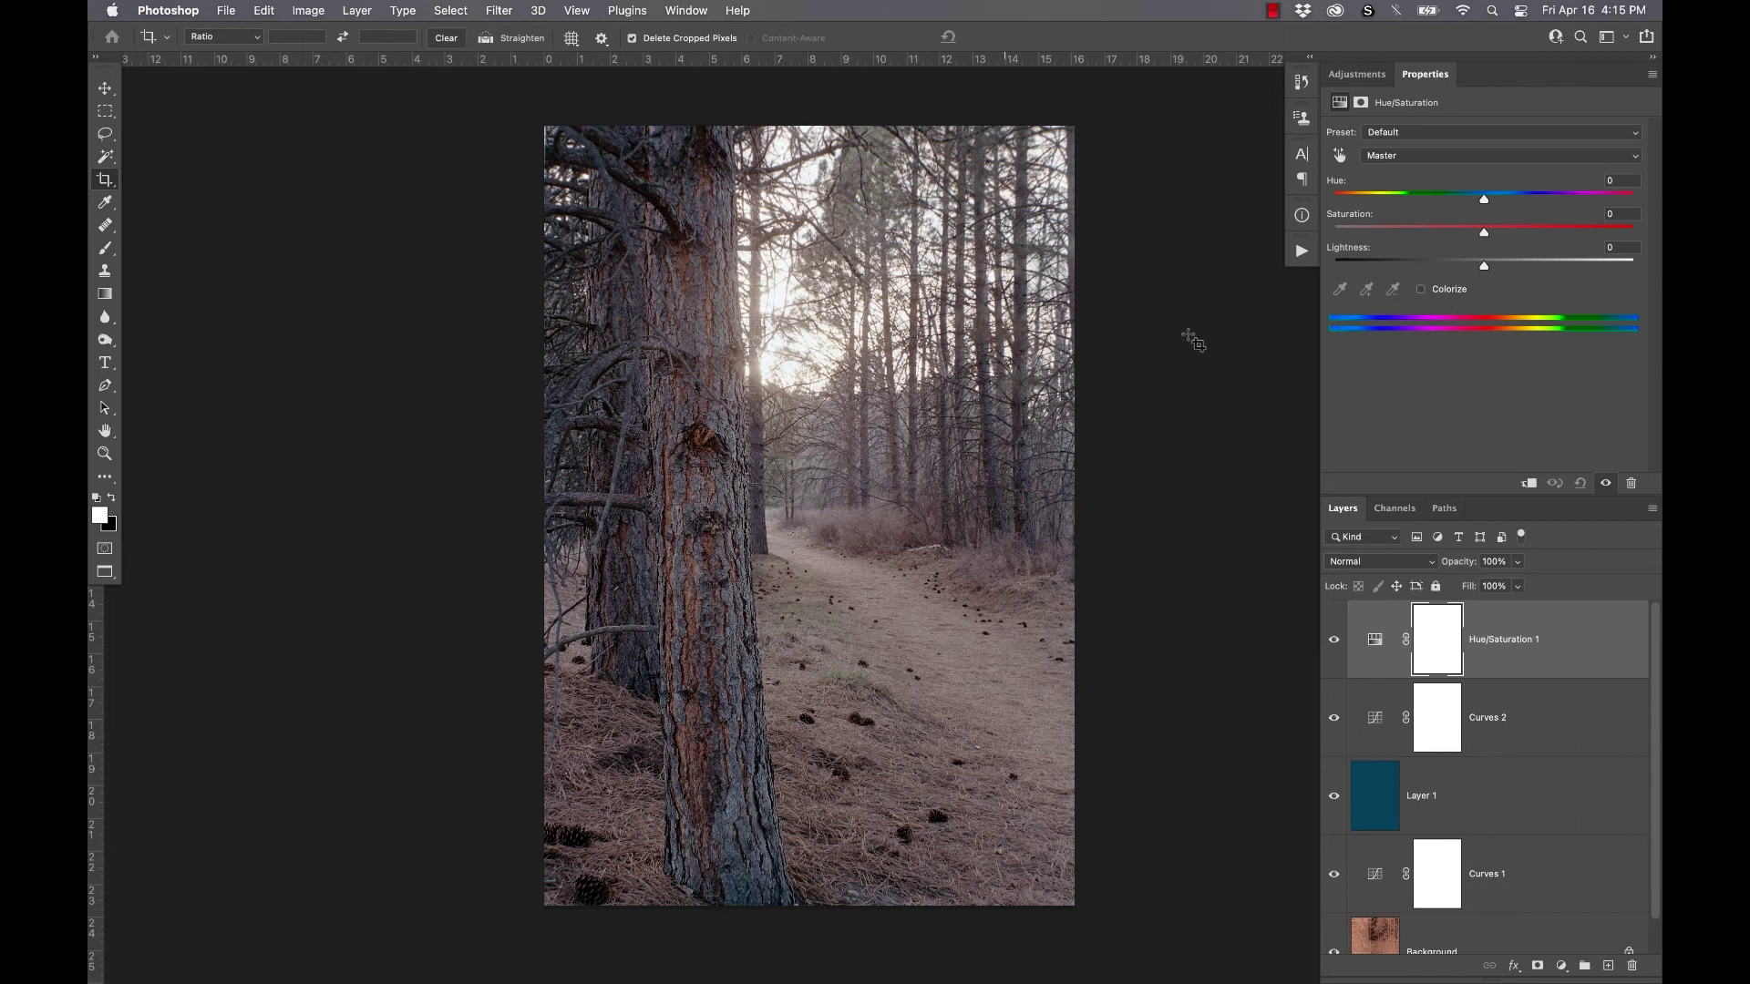
{"action": "left_click_drag", "start_coordinate": [1489, 235], "coordinate": [1540, 238]}
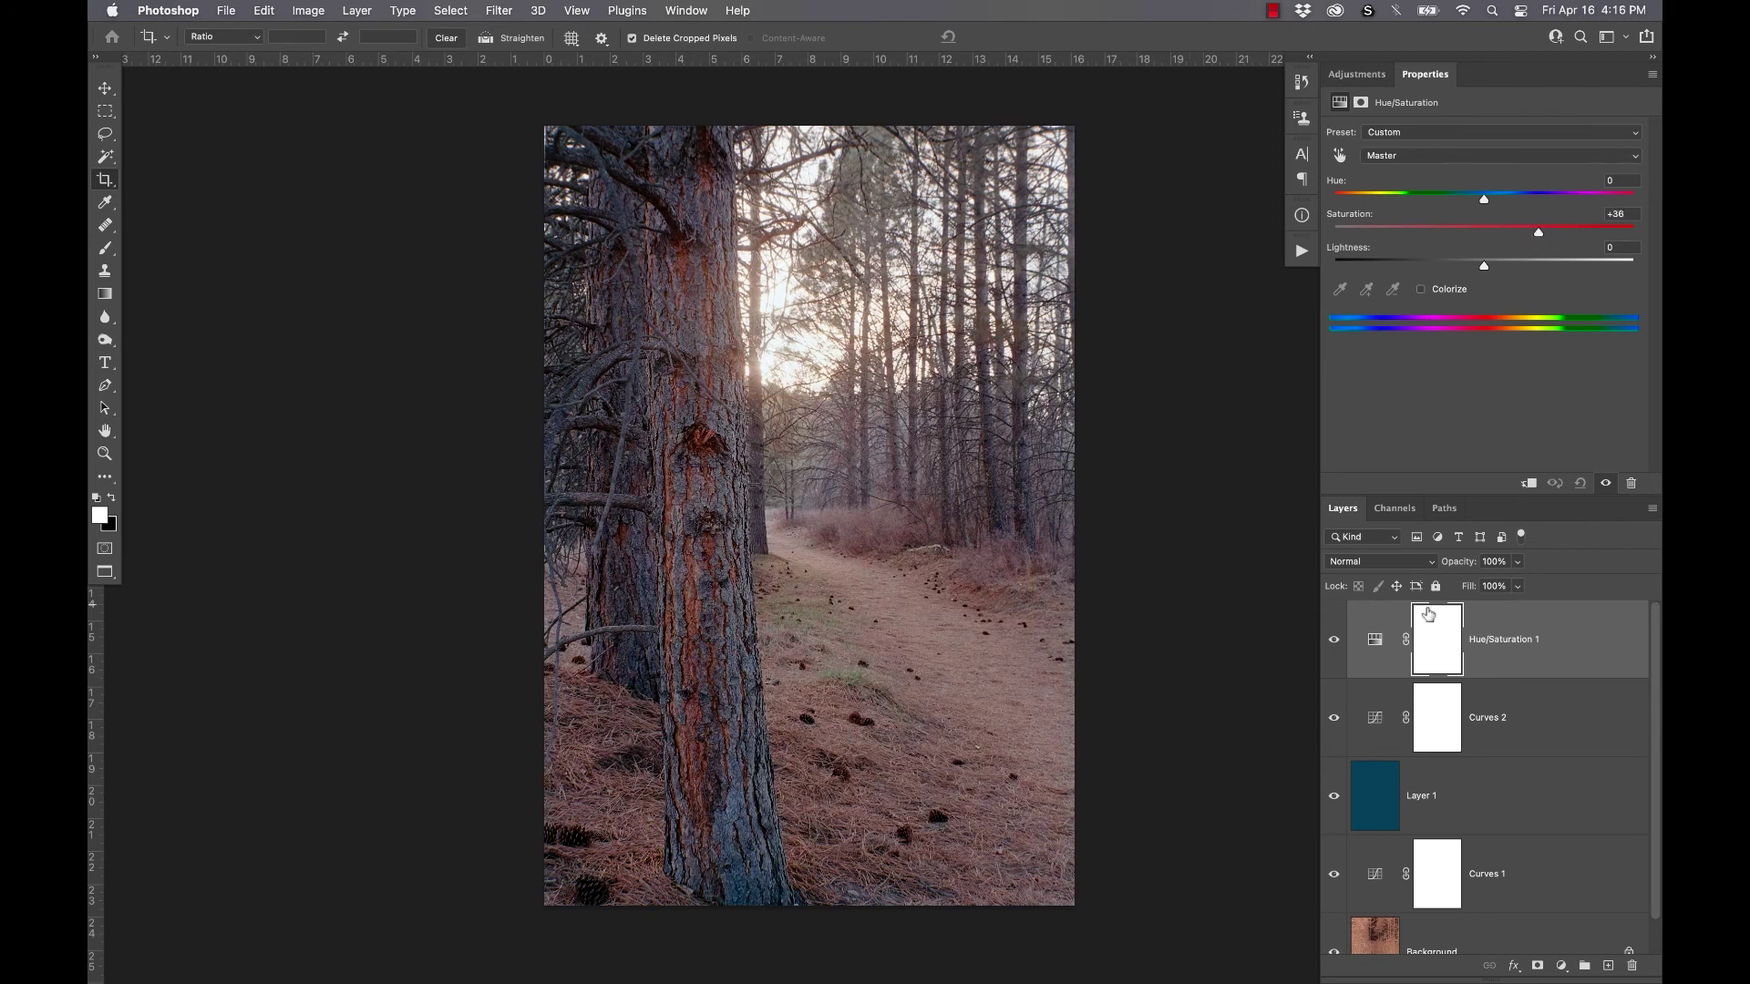